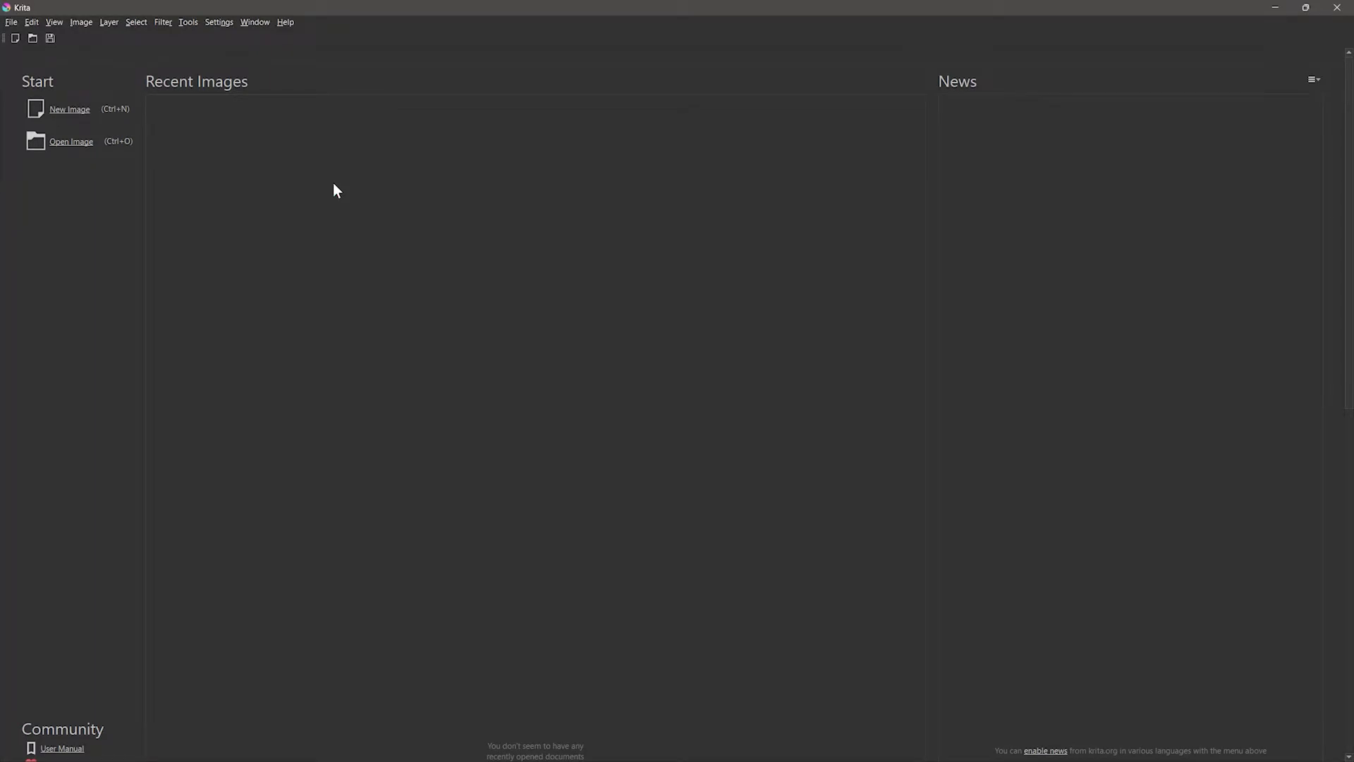
Step: Open the Create new document dialog via File > New
click(12, 22)
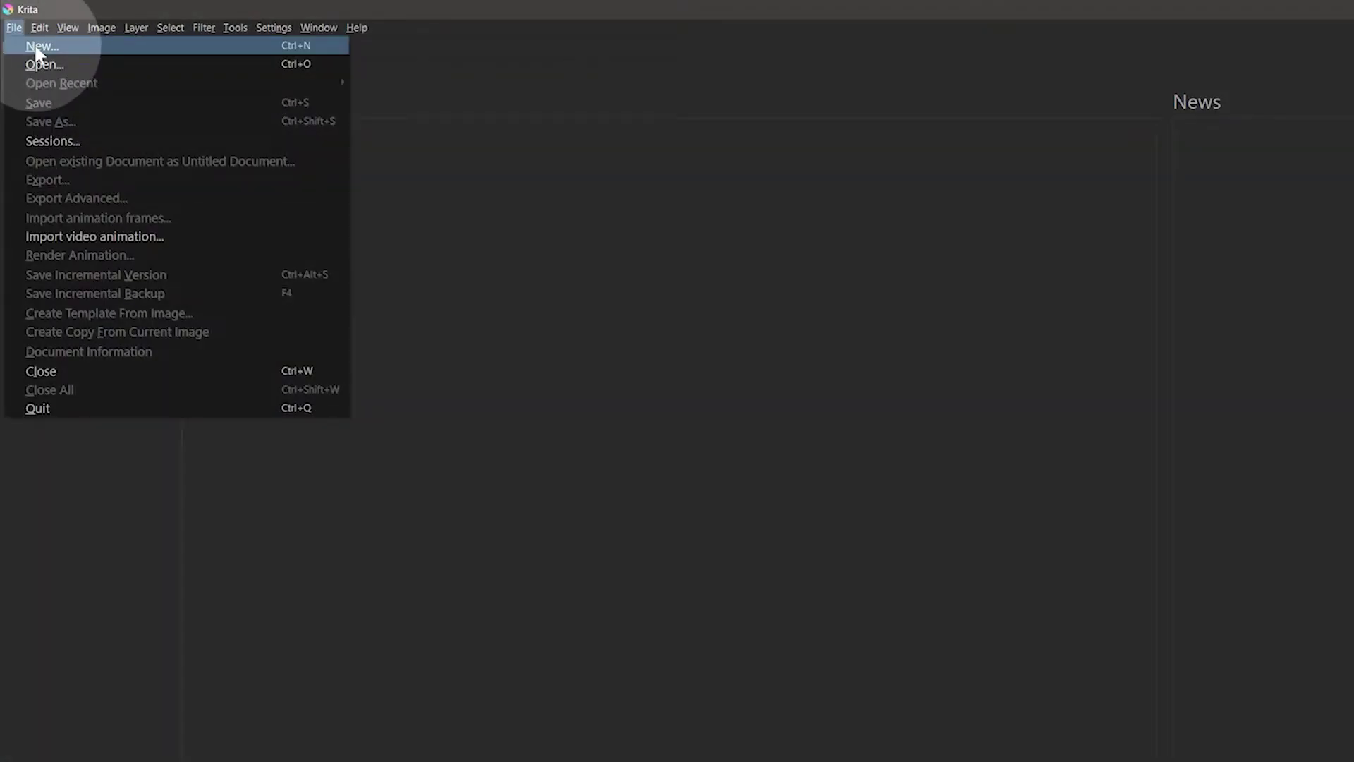
click(35, 48)
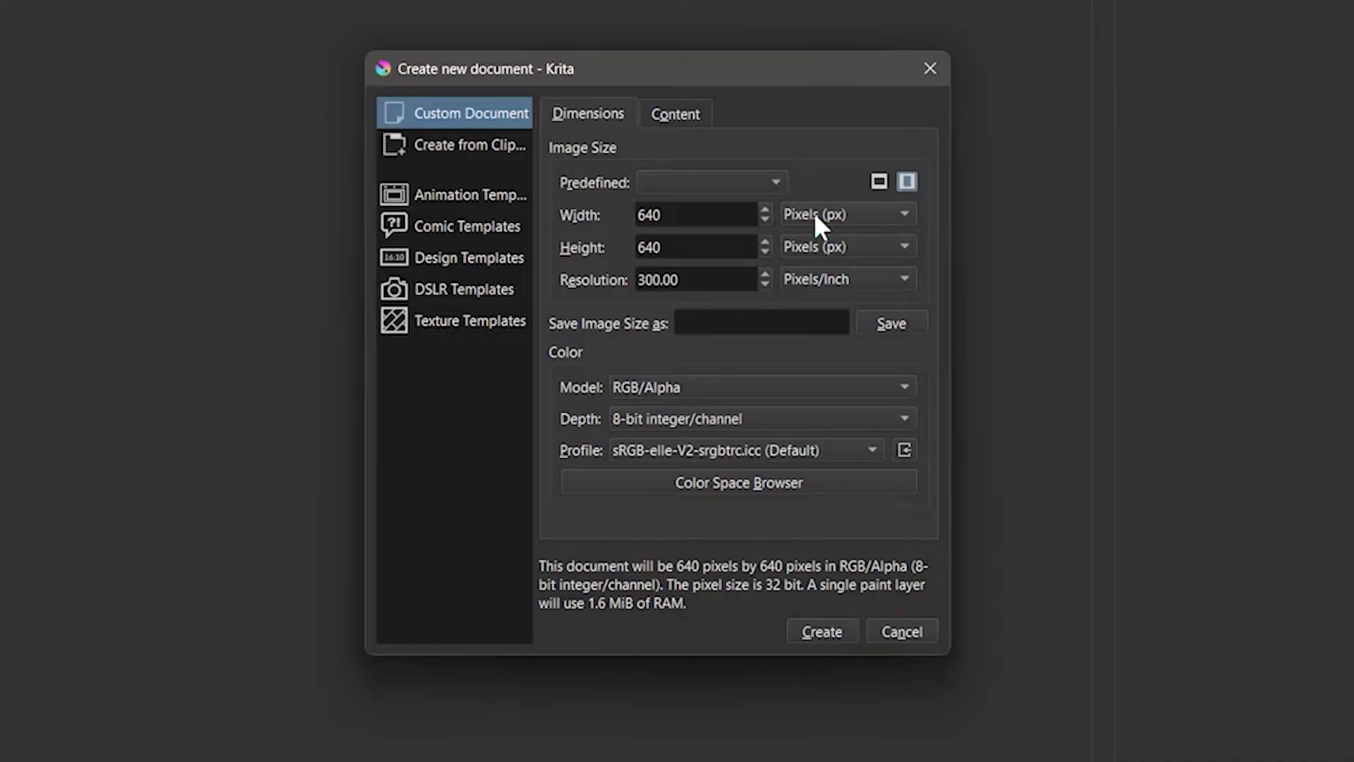
Step: Enter 32 pixels for both the width and height of the new document
double_click(656, 214)
text(32)
double_click(647, 247)
text(32)
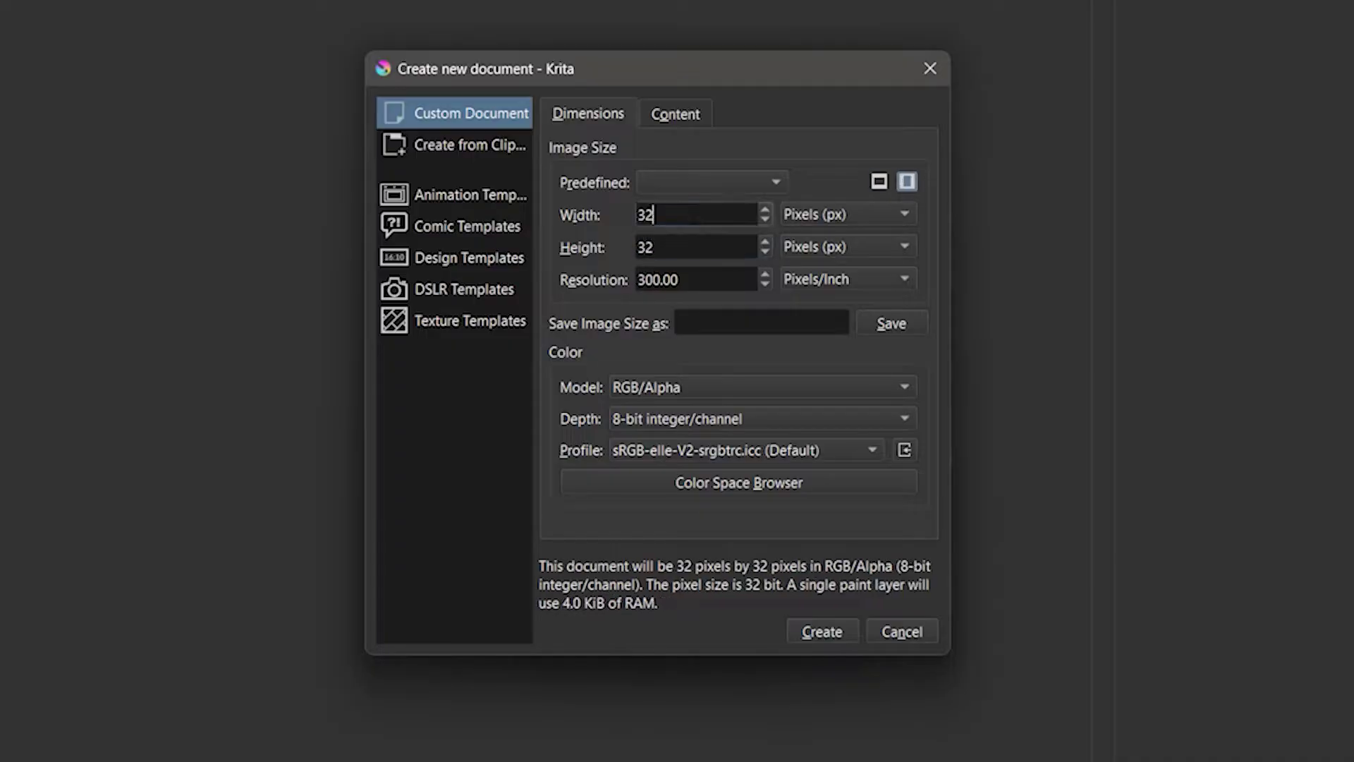
click(693, 216)
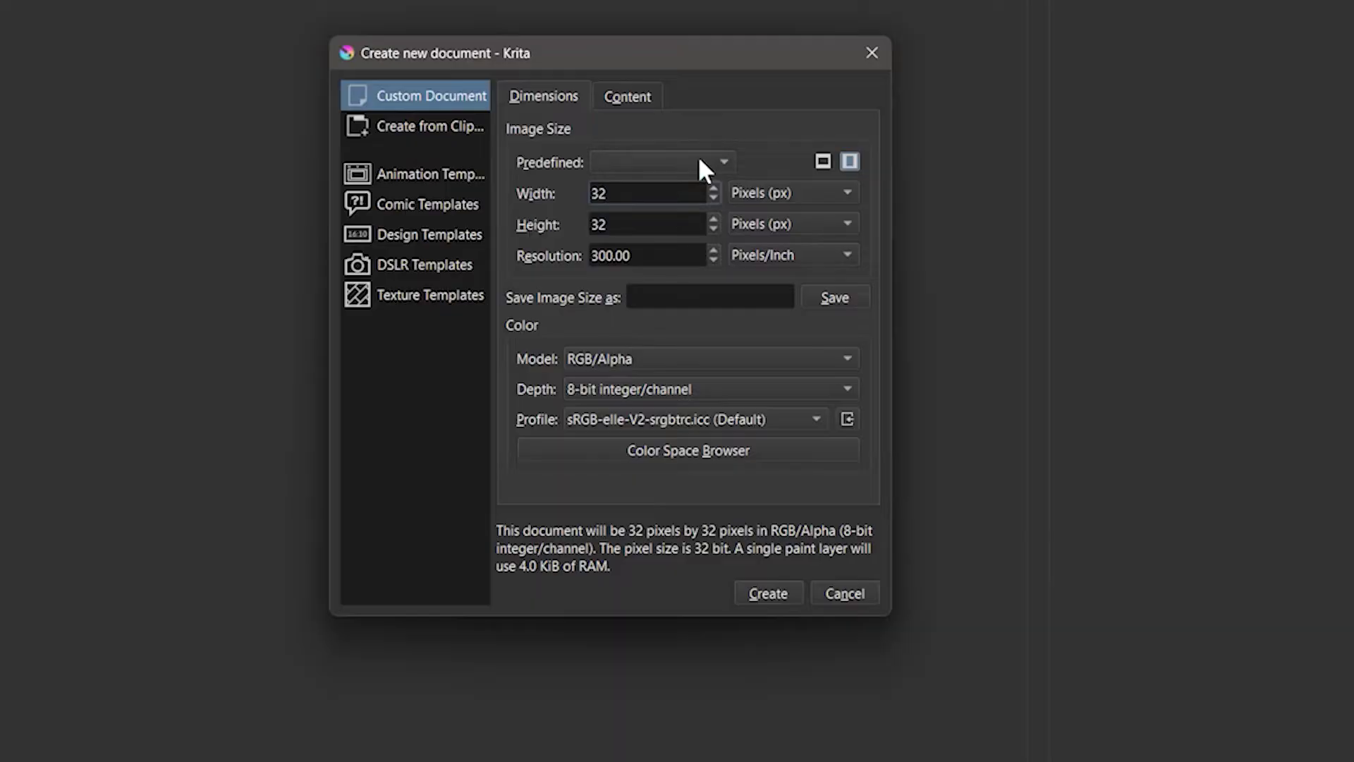
Step: Look through the Predefined document size presets twice without choosing one
click(689, 163)
click(687, 157)
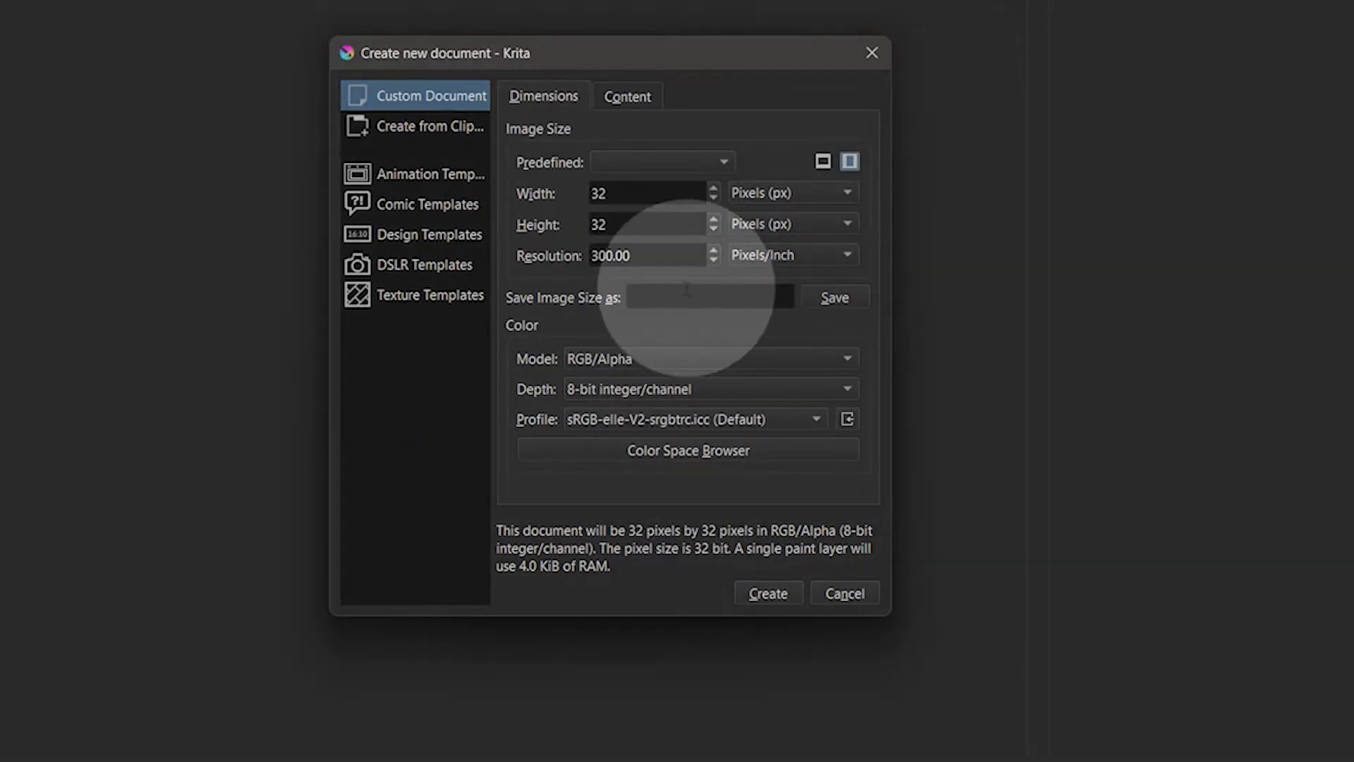
click(663, 162)
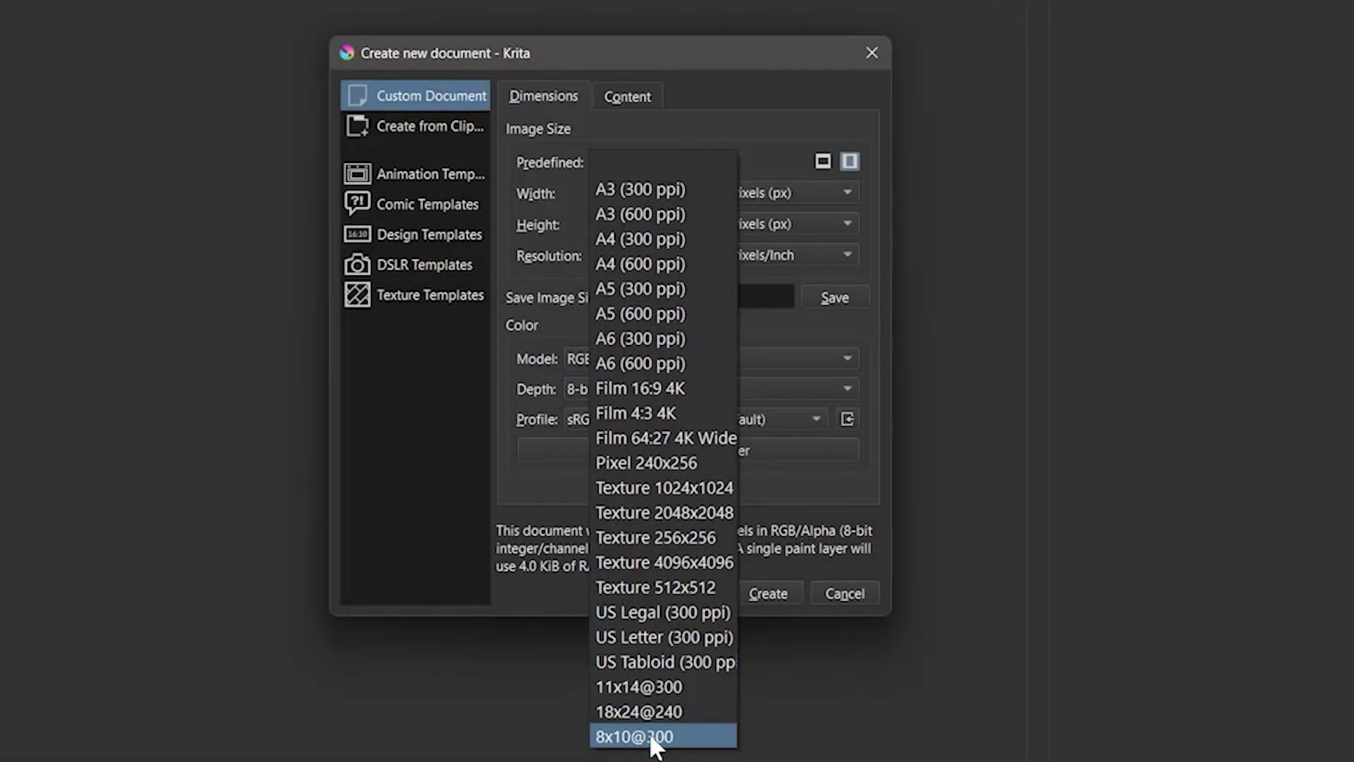
key(Escape)
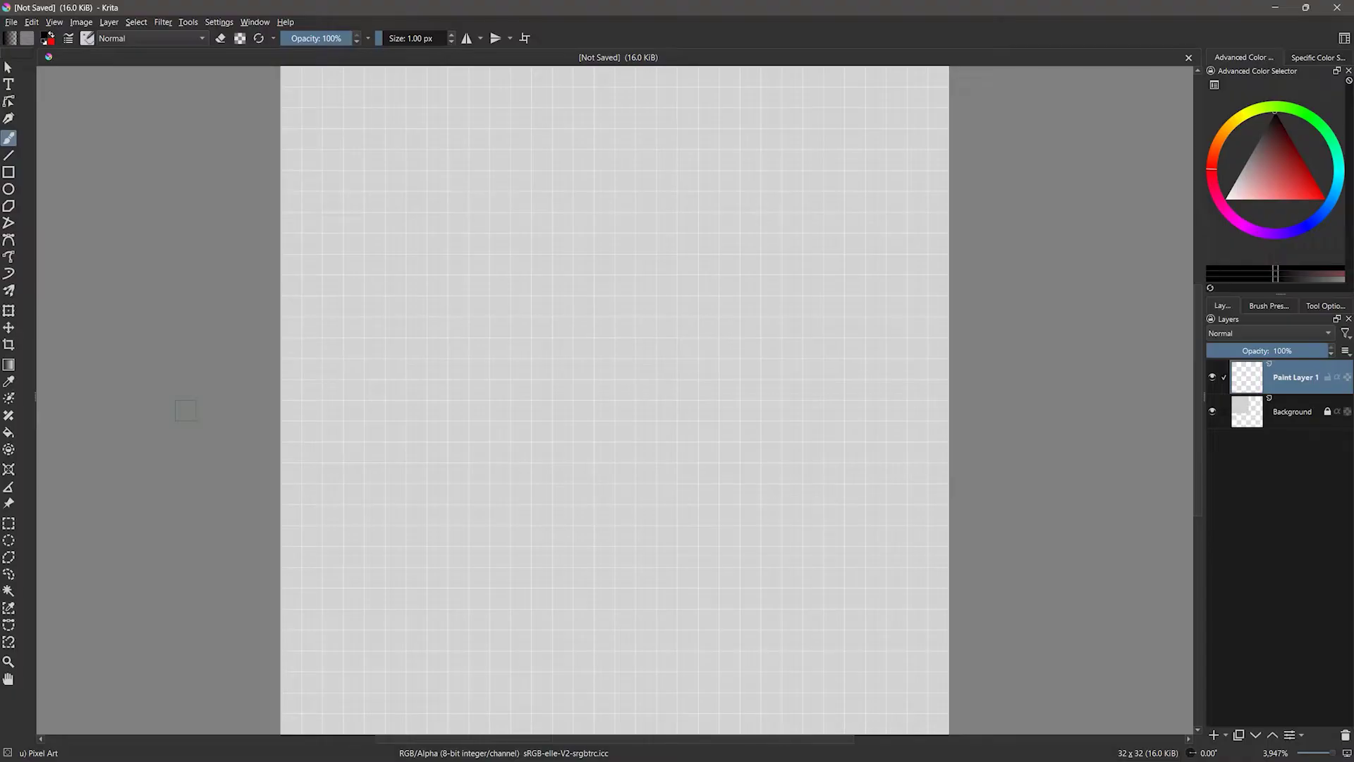
Step: Apply the Pixel_Art_AR workspace from Window > Workspace
click(254, 22)
mouse_move(280, 65)
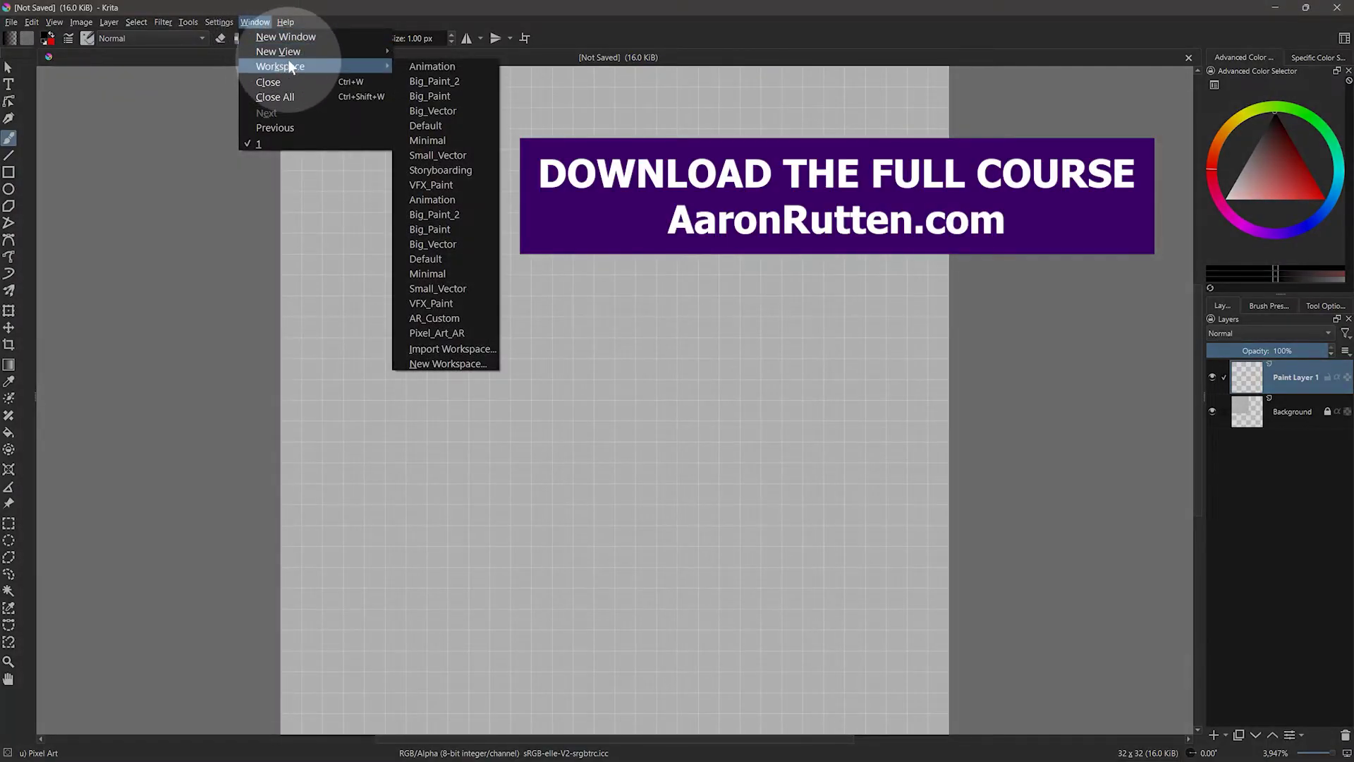
click(432, 332)
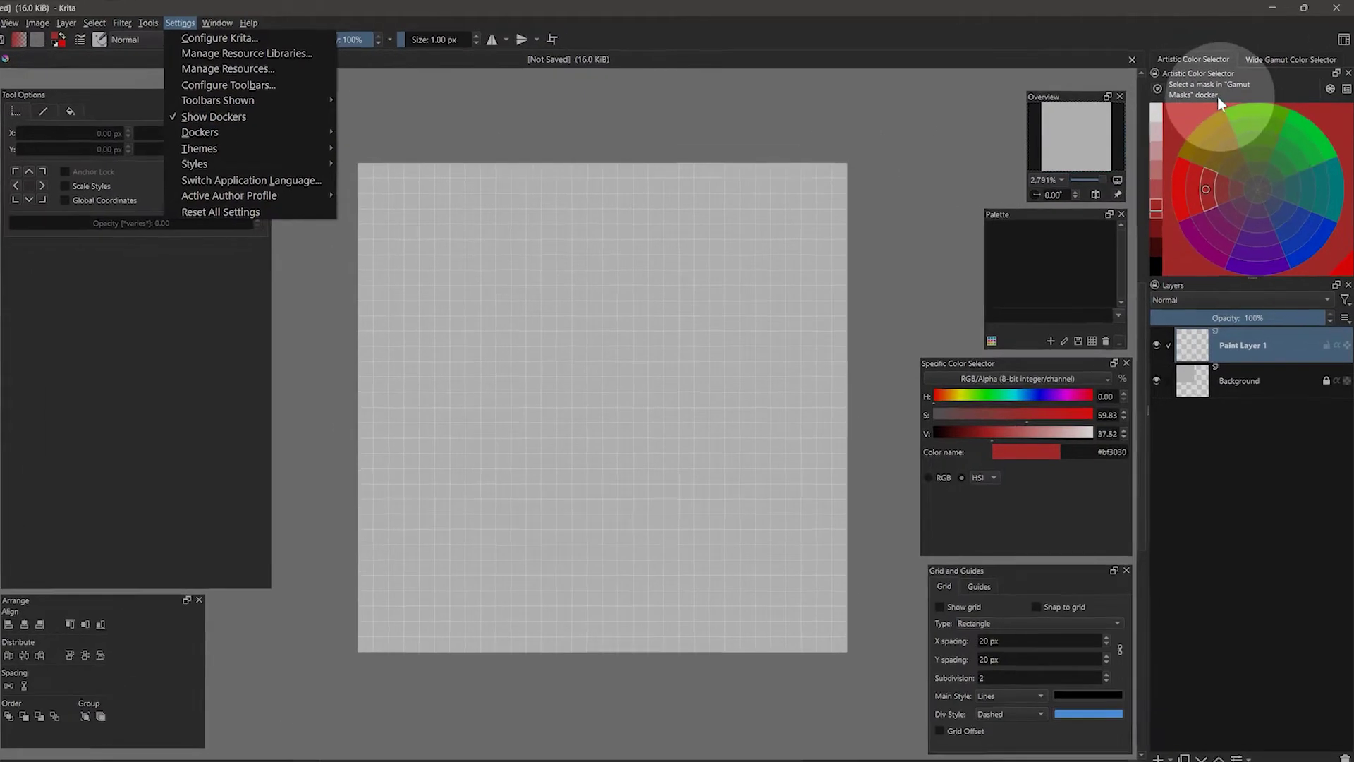
Step: Try colours on the Artistic Color Selector wheel and increase its value steps, rings and hue segments
click(1330, 88)
click(1330, 88)
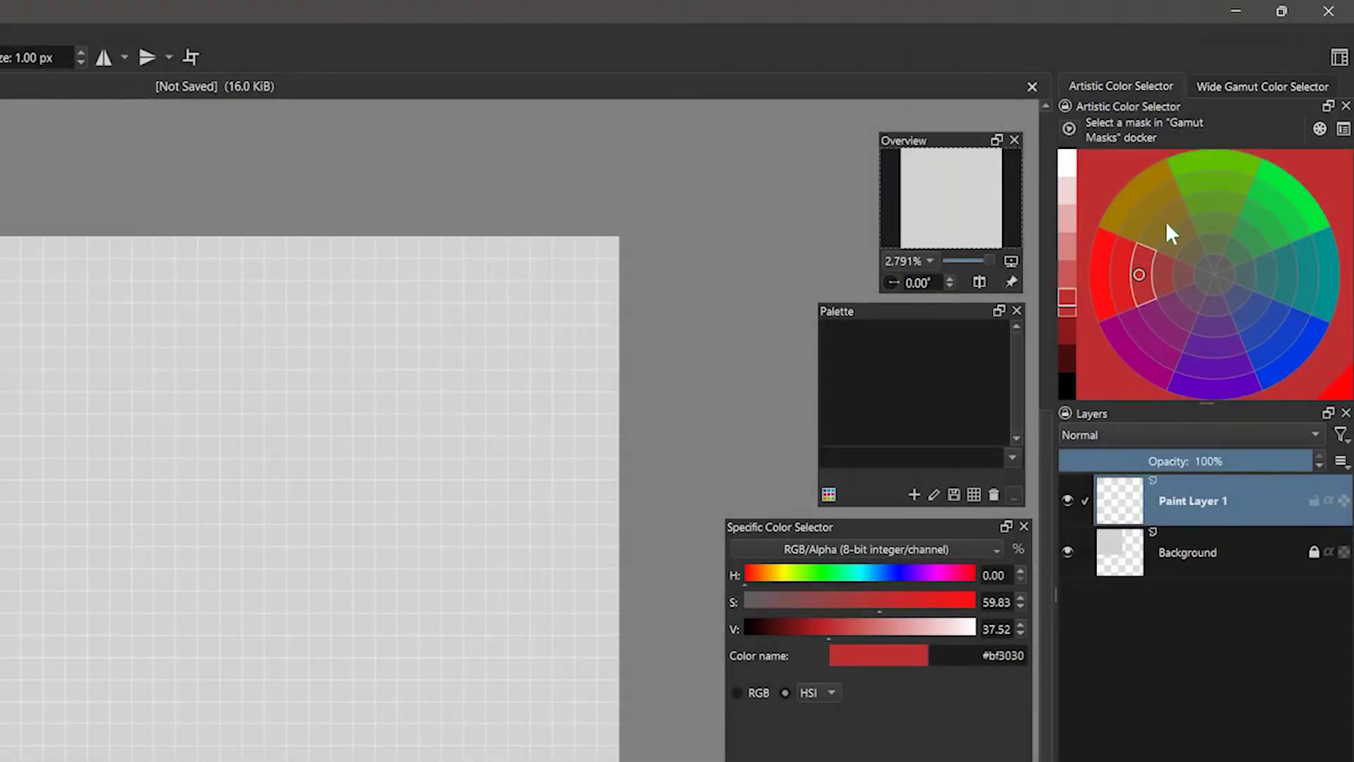
drag(1166, 222, 1168, 327)
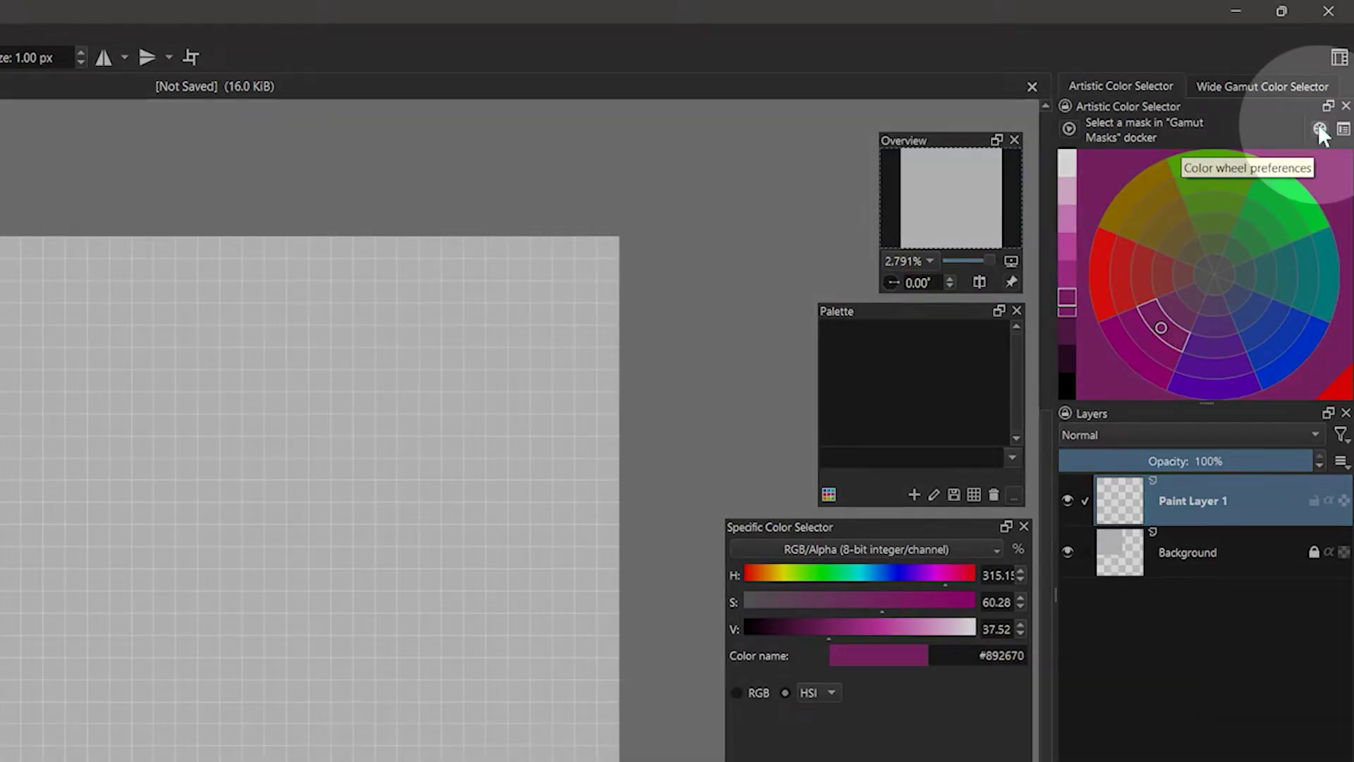
click(1319, 129)
drag(1185, 157, 1230, 157)
drag(1157, 184, 1215, 185)
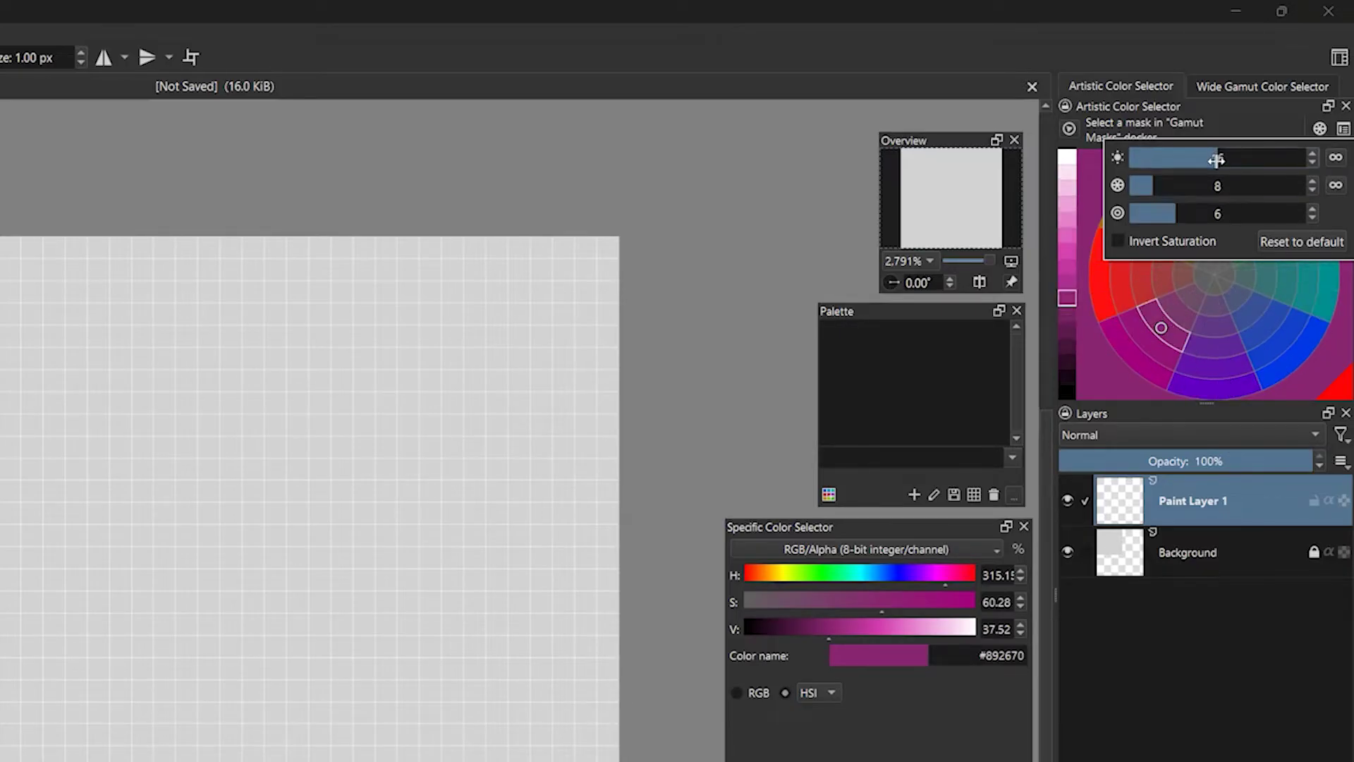
key(Return)
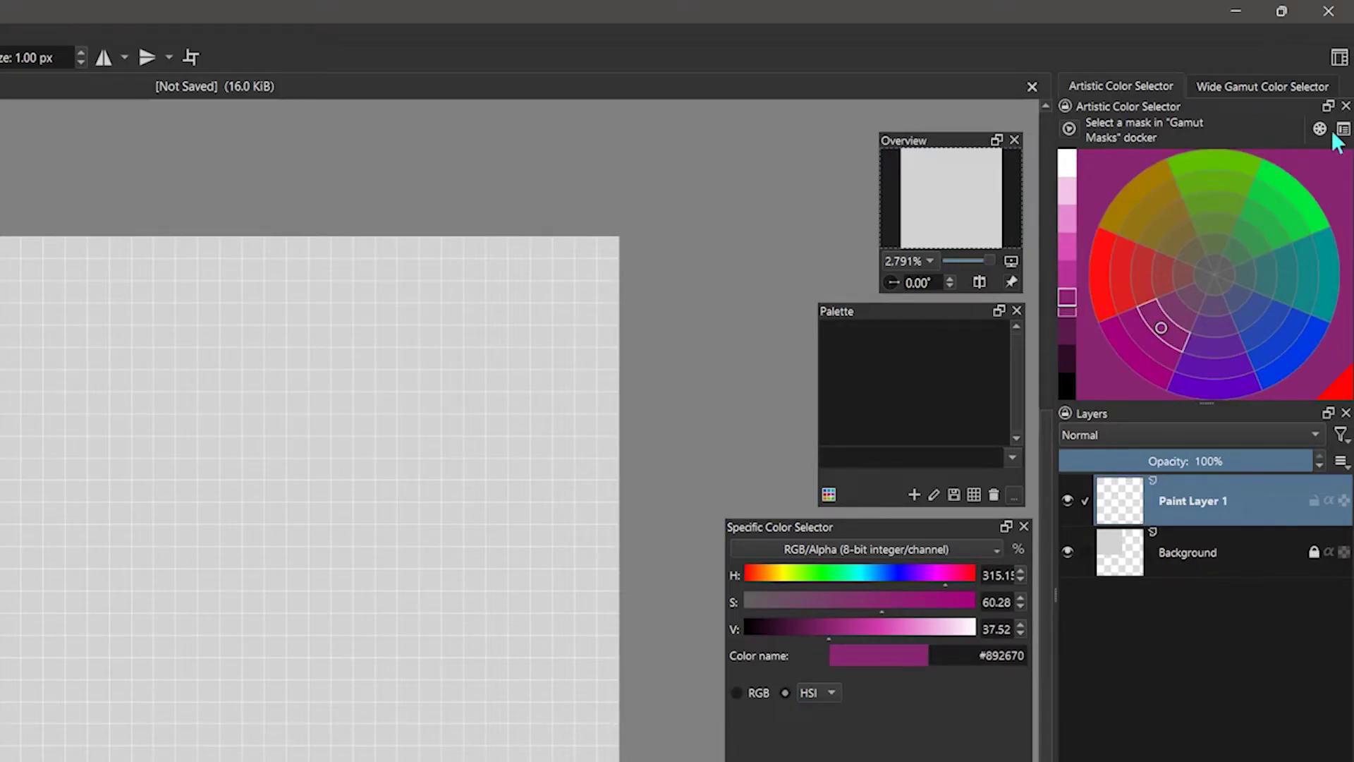
Step: Switch the colour wheel's colour space to HSV
click(1344, 129)
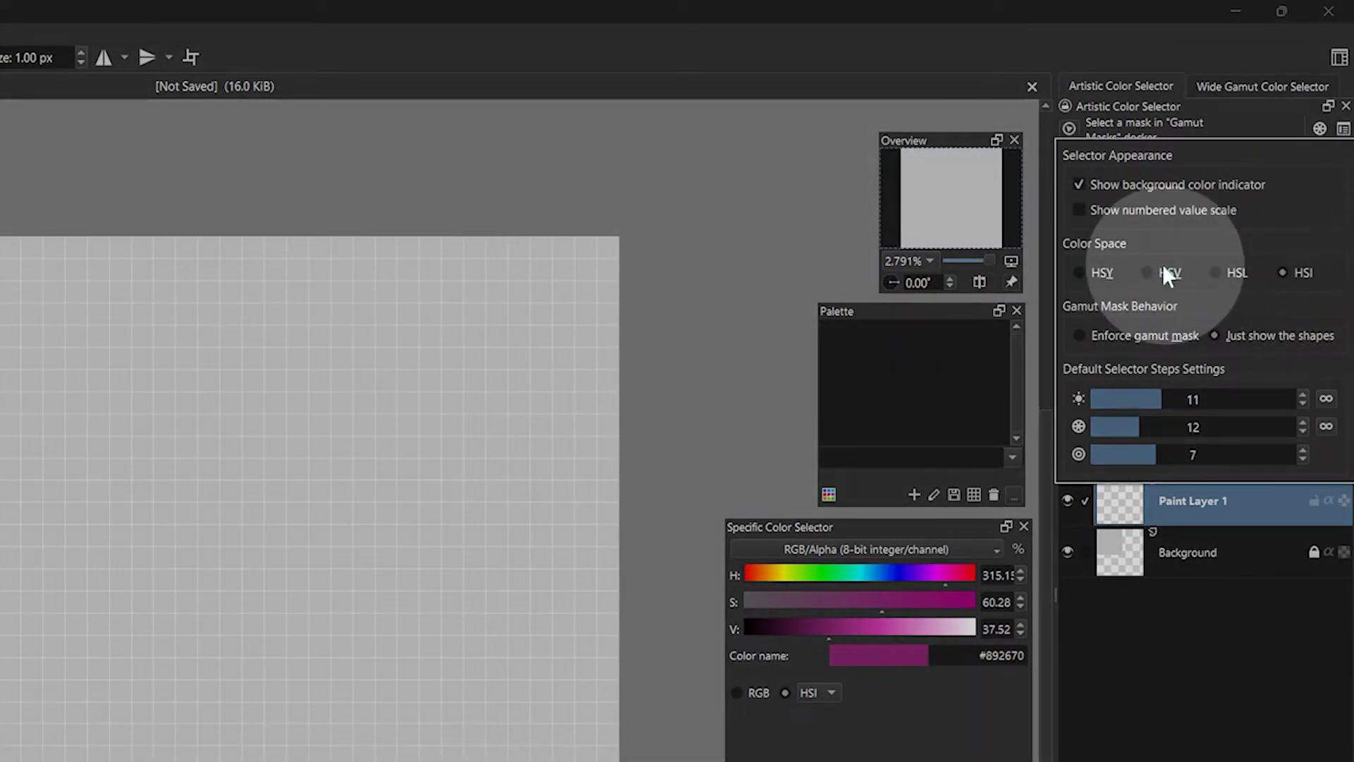
click(1148, 273)
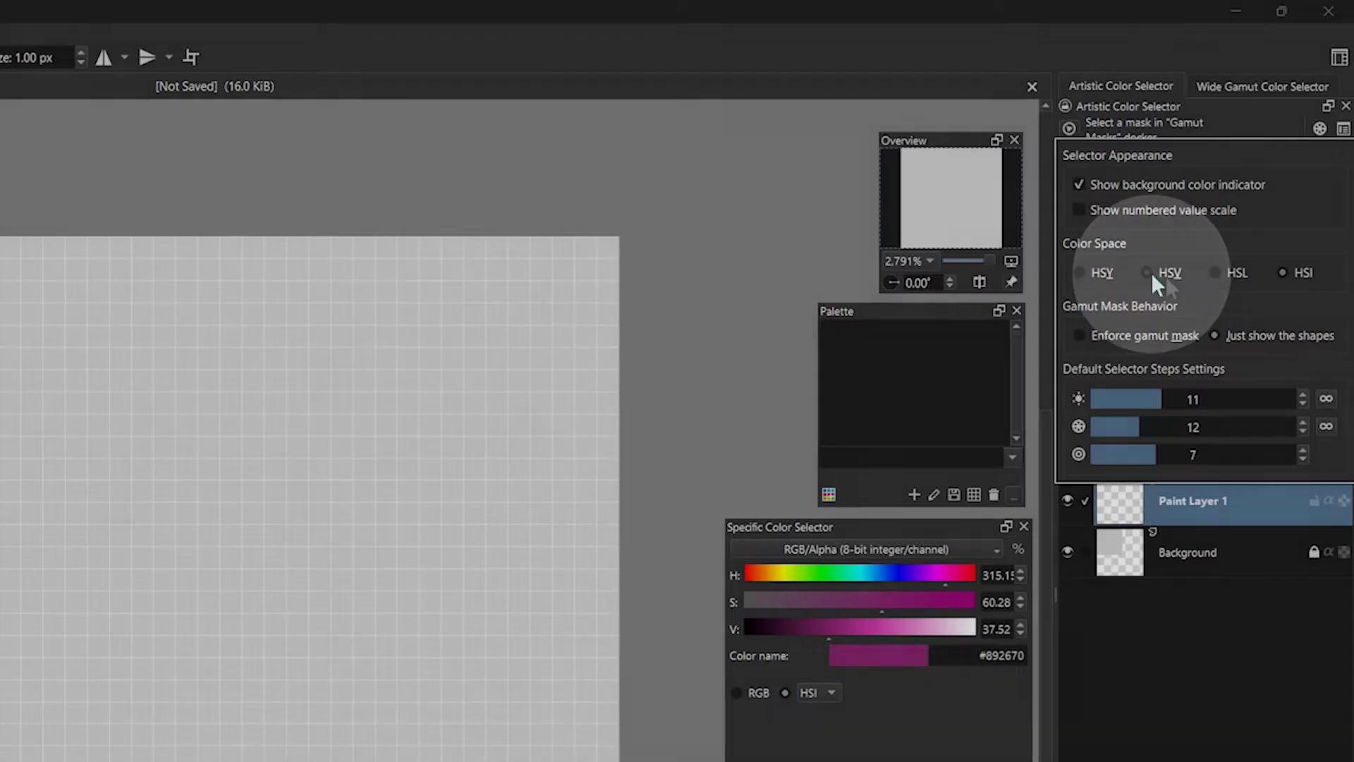
key(Escape)
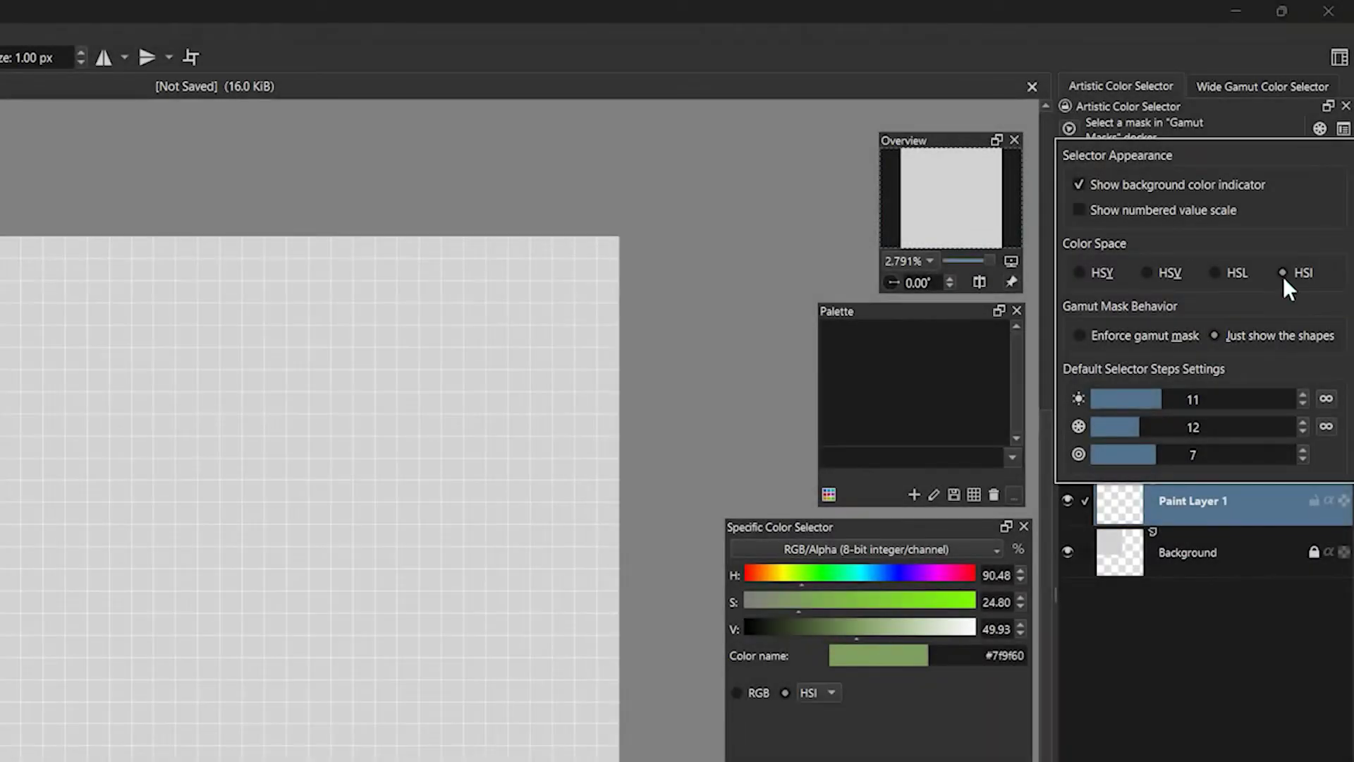
Step: Switch the wheel to HSY, sample hues around the ring, and pick a brighter green
click(1283, 277)
click(1219, 170)
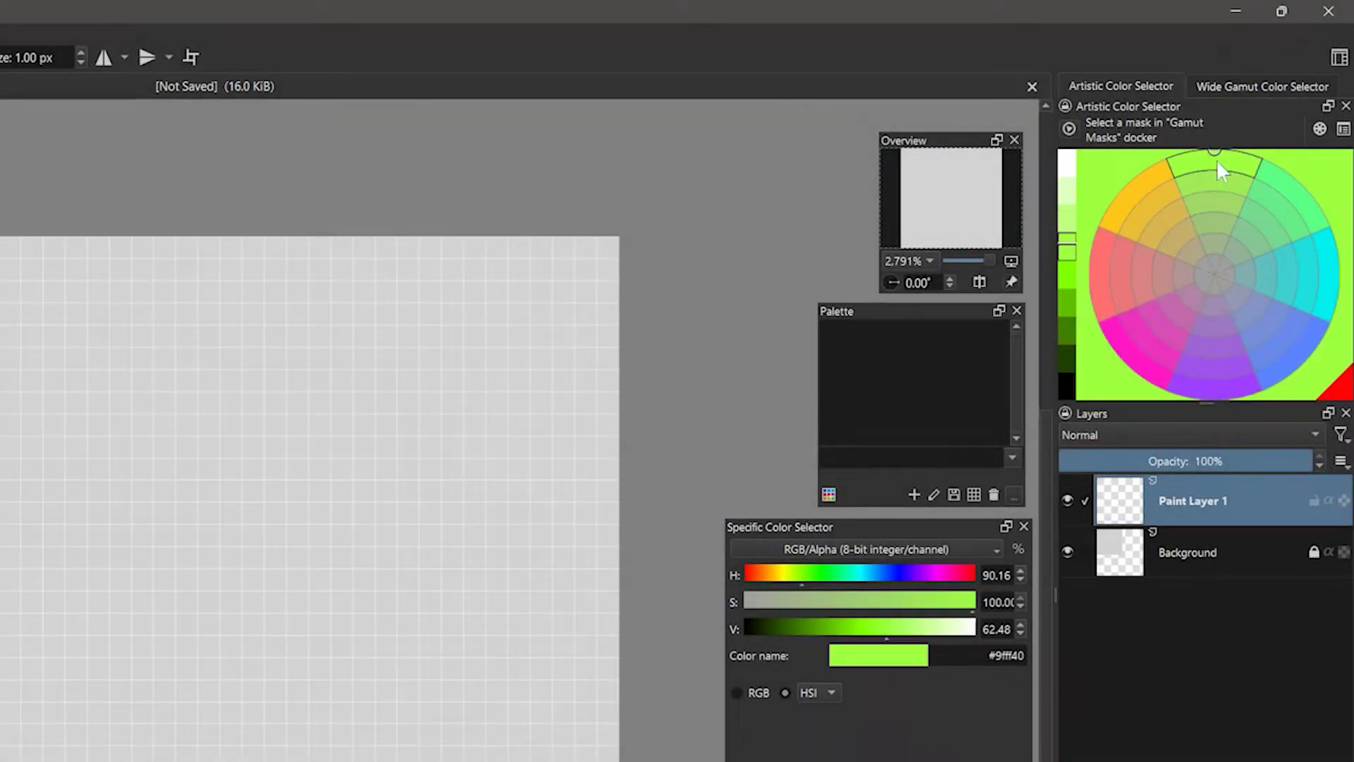
click(1125, 186)
click(1104, 283)
click(1126, 363)
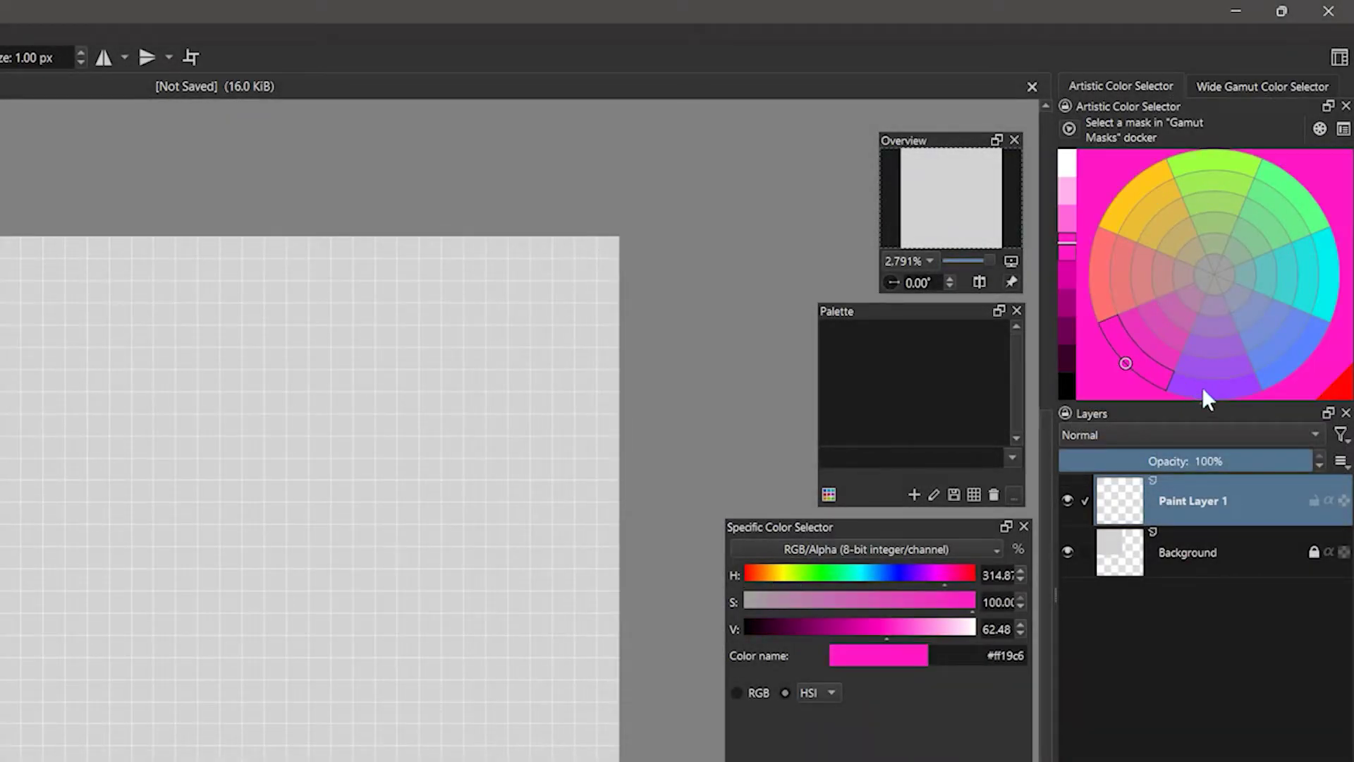
click(1208, 388)
click(1297, 342)
click(1327, 286)
click(1299, 205)
click(1227, 168)
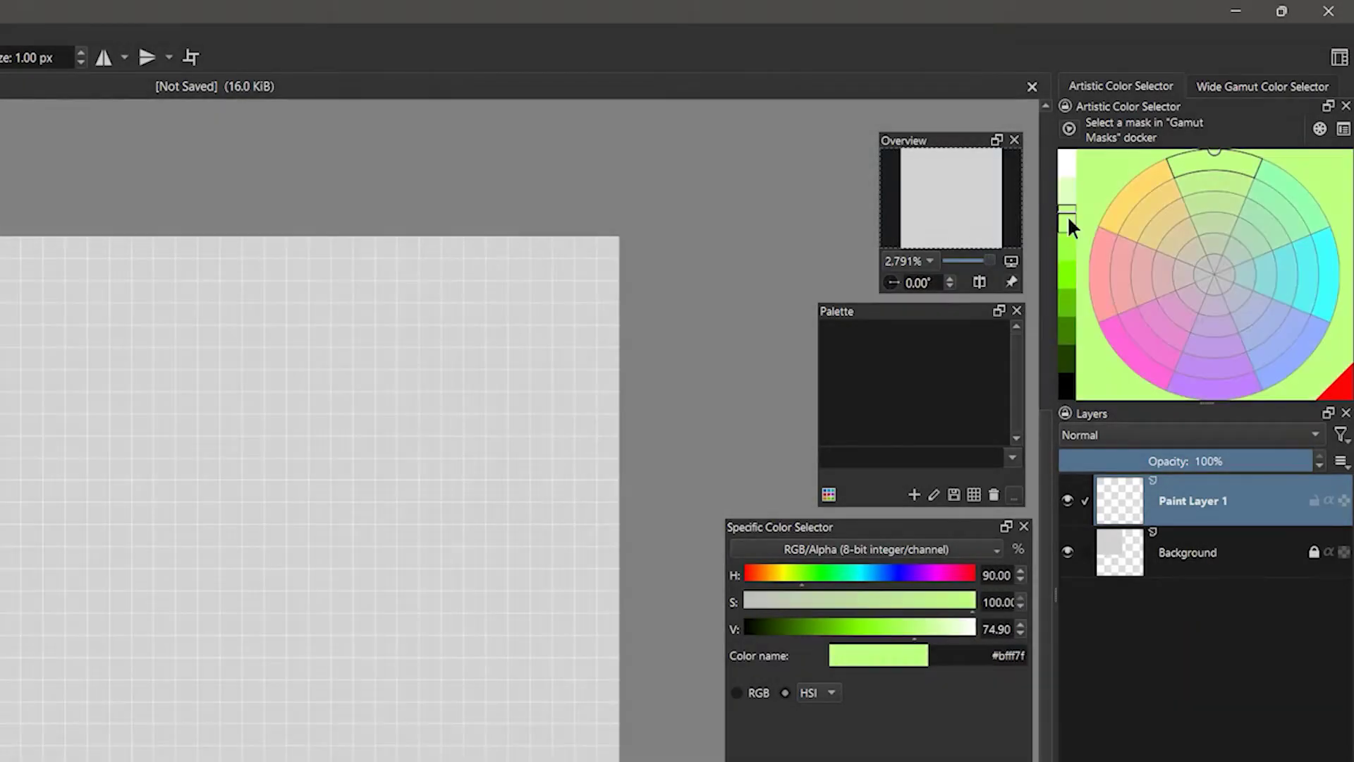
click(1066, 326)
click(1068, 296)
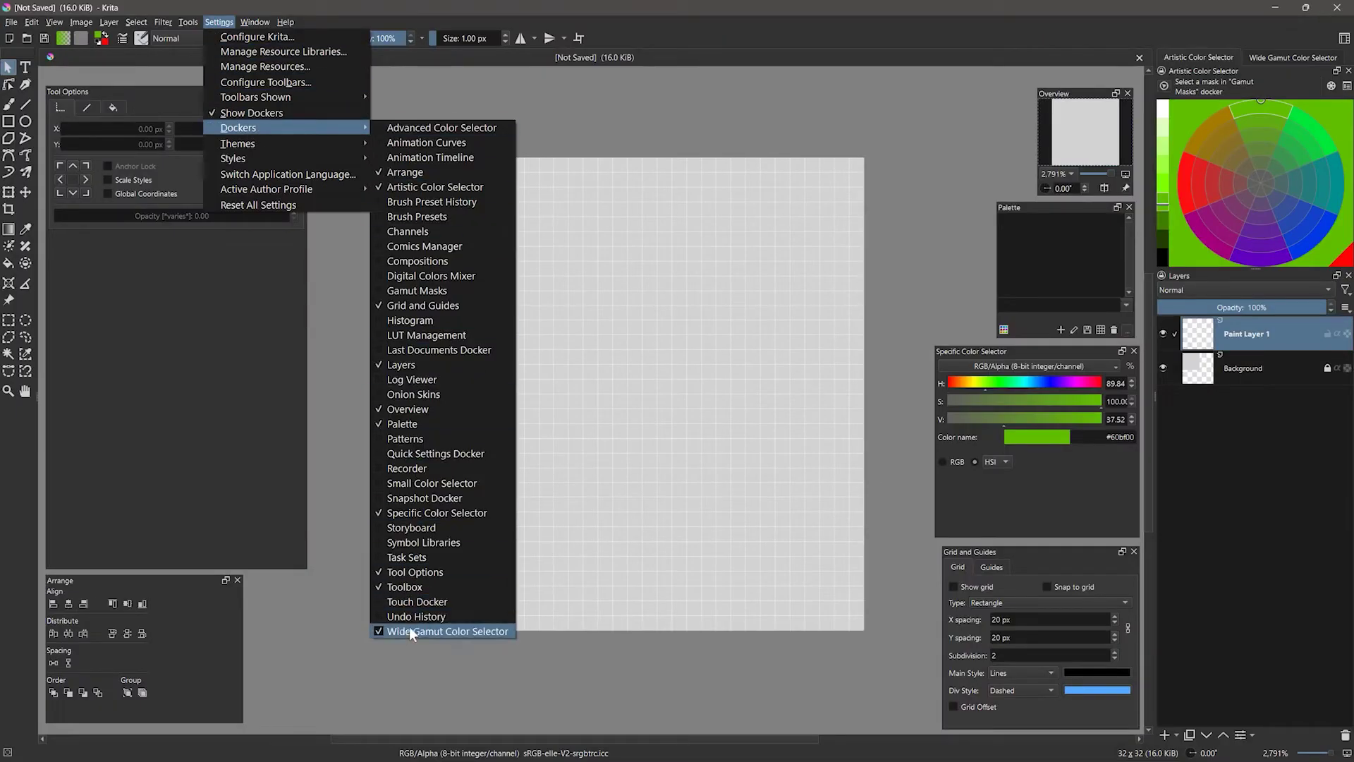
Step: Shift the green to a darker, duller shade in the Wide Gamut Color Selector
click(421, 632)
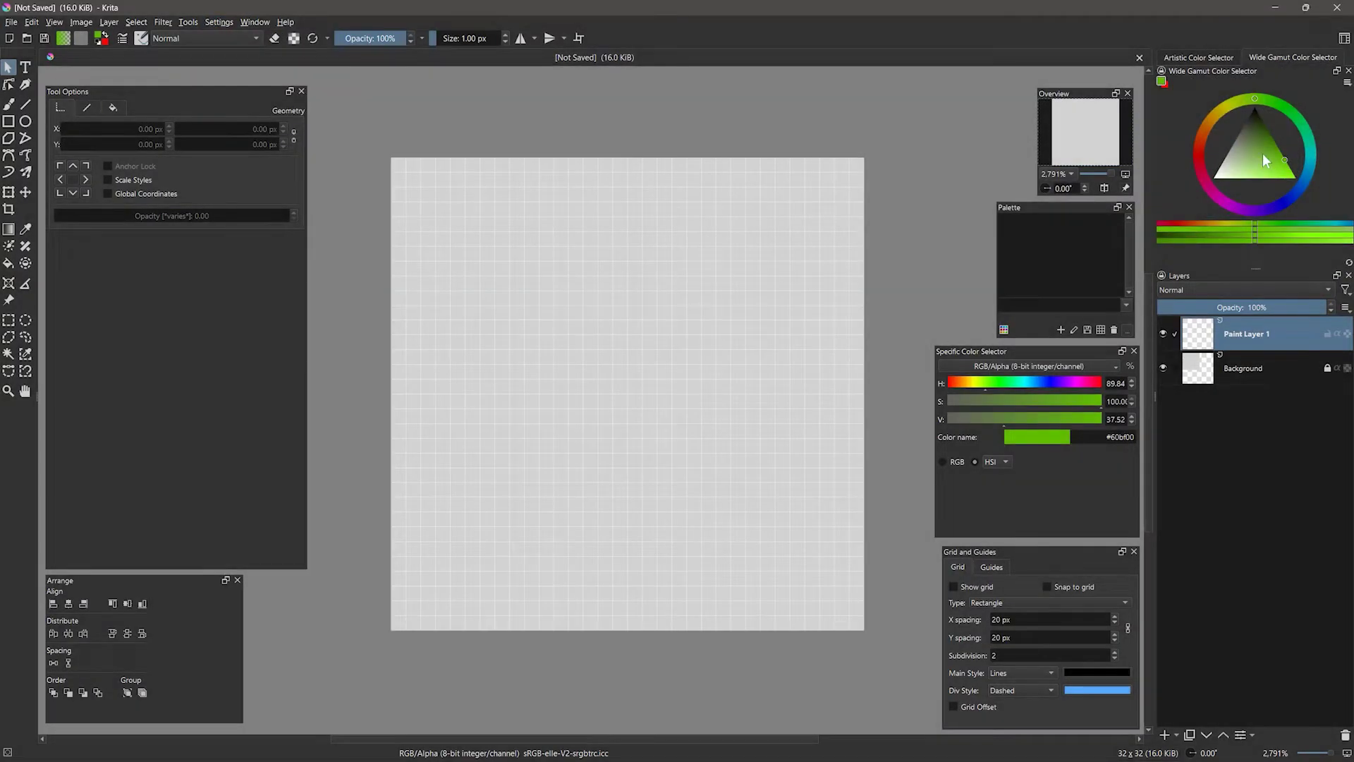
drag(1263, 154, 1257, 116)
click(1211, 57)
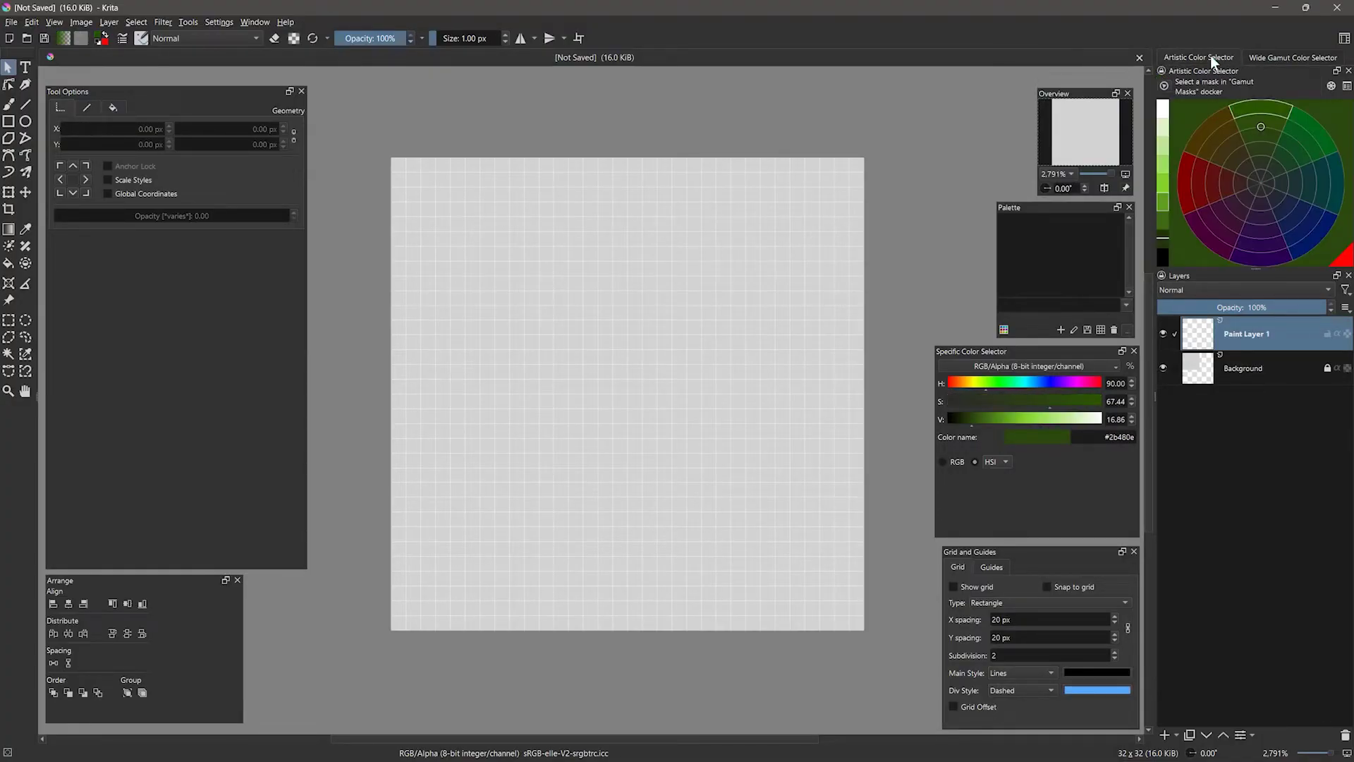
Step: Tune the muted green in the Specific Color Selector and show it as RGB 72, 121, 44
click(219, 22)
mouse_move(239, 128)
click(449, 514)
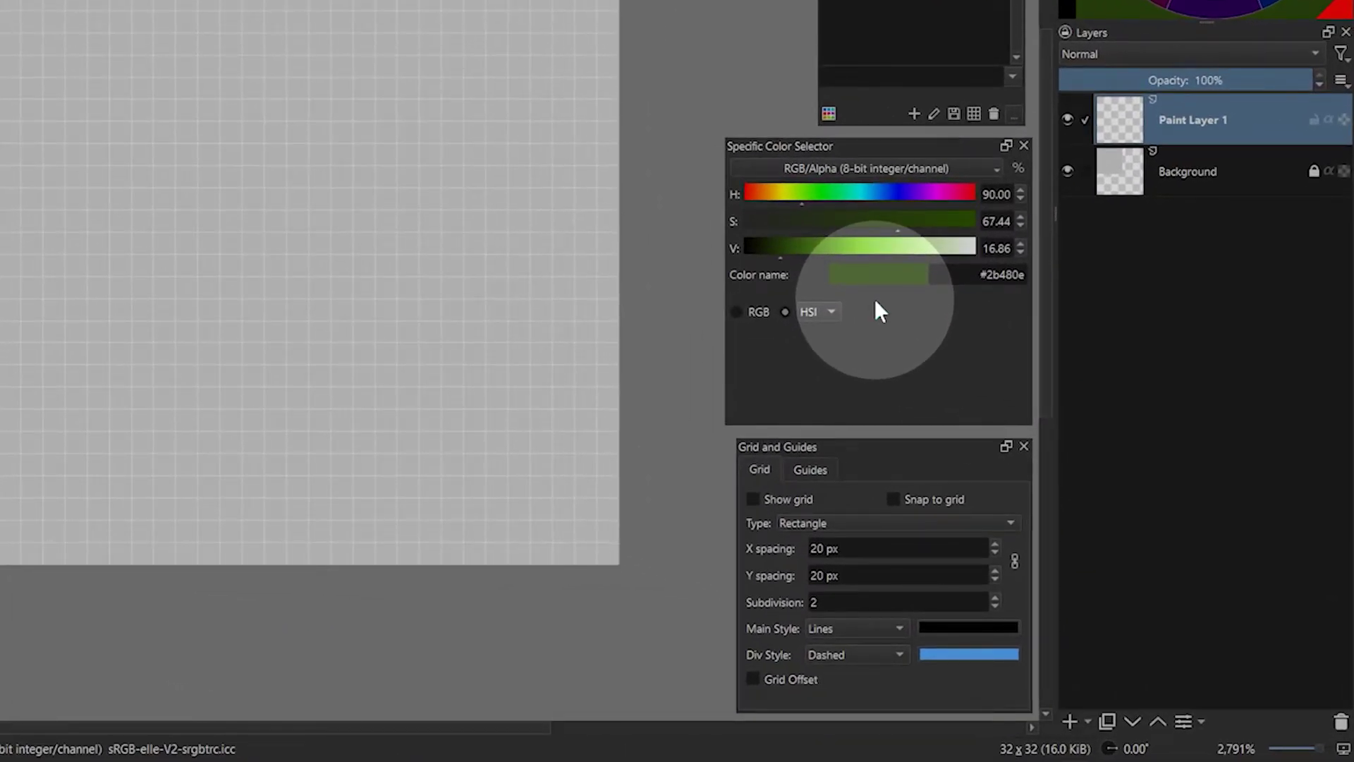
mouse_move(897, 220)
mouse_down()
mouse_move(845, 221)
mouse_move(810, 254)
mouse_move(807, 213)
mouse_up()
click(813, 194)
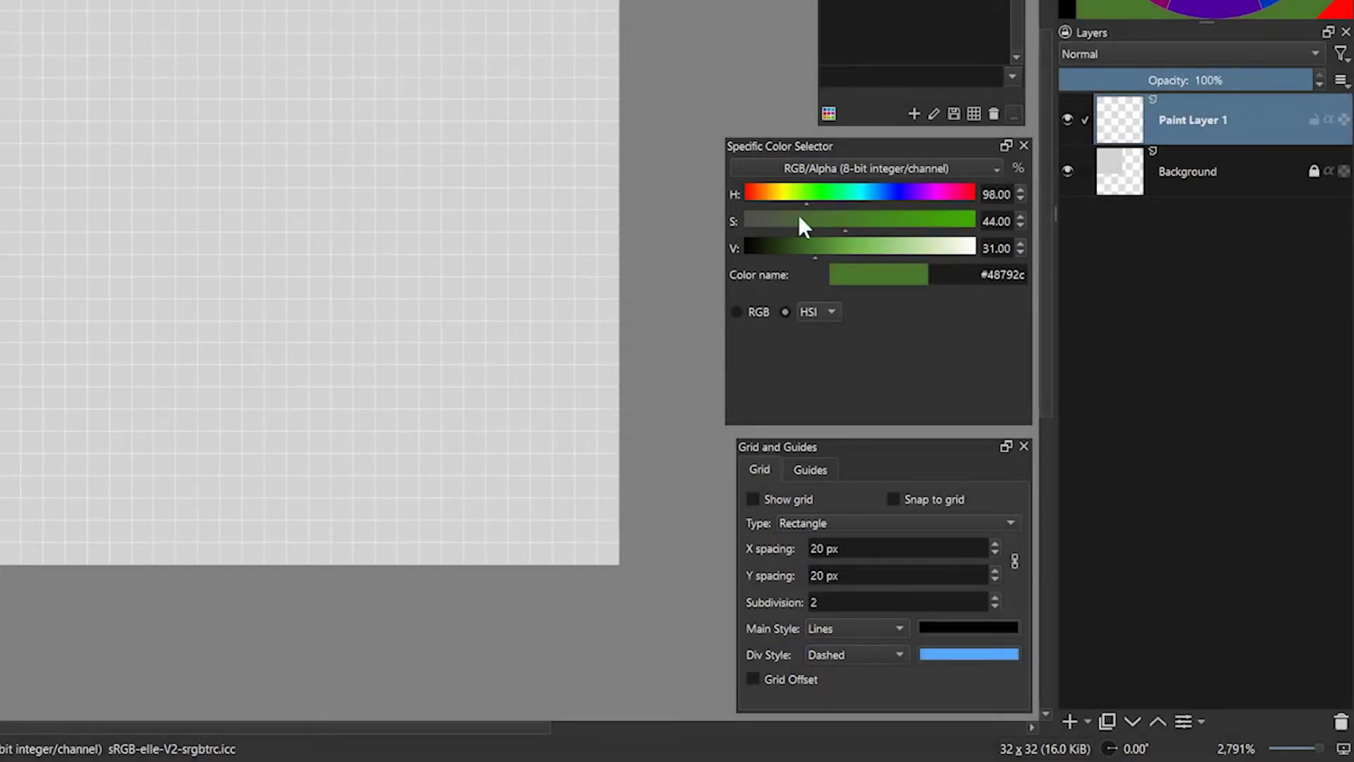
click(751, 312)
click(813, 313)
click(821, 313)
click(818, 312)
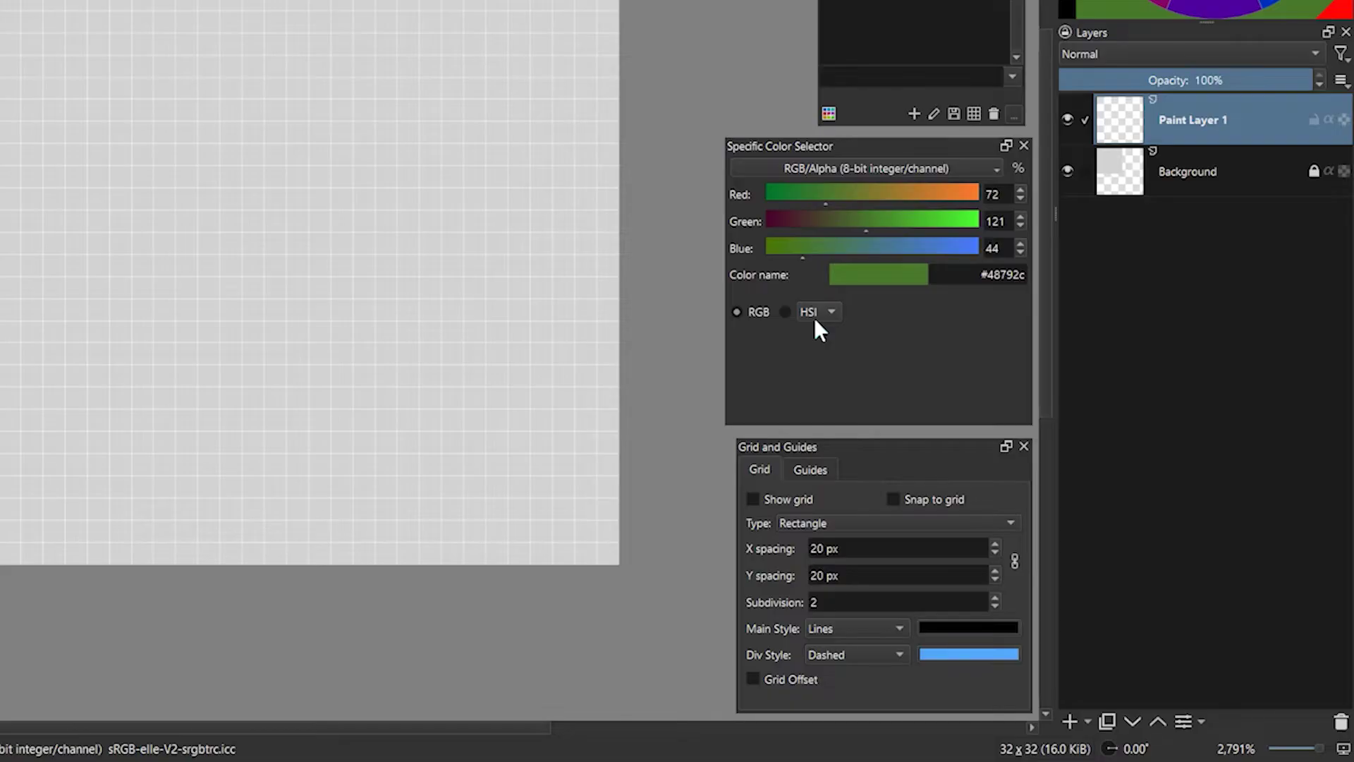
Step: Load the PixelArt 32 palette in the palette chooser
click(218, 22)
mouse_move(238, 128)
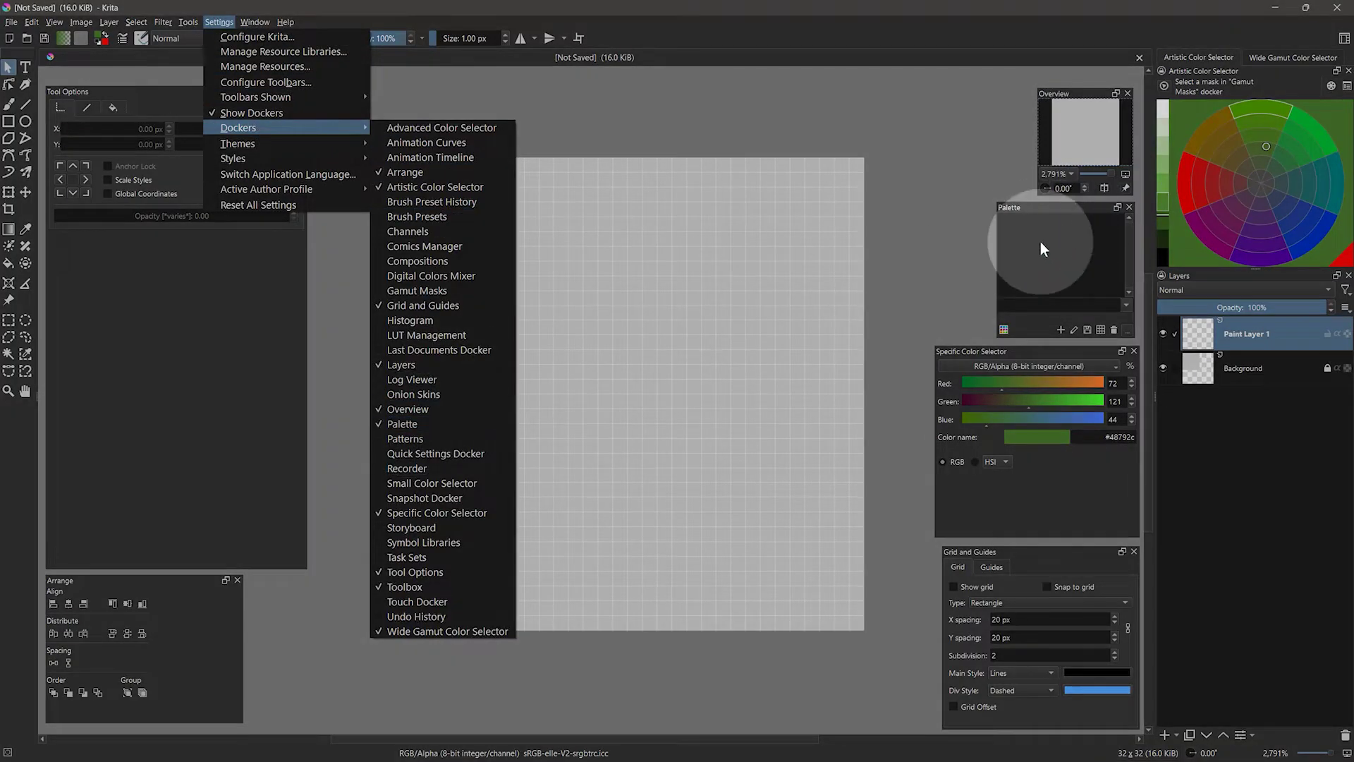
click(1051, 247)
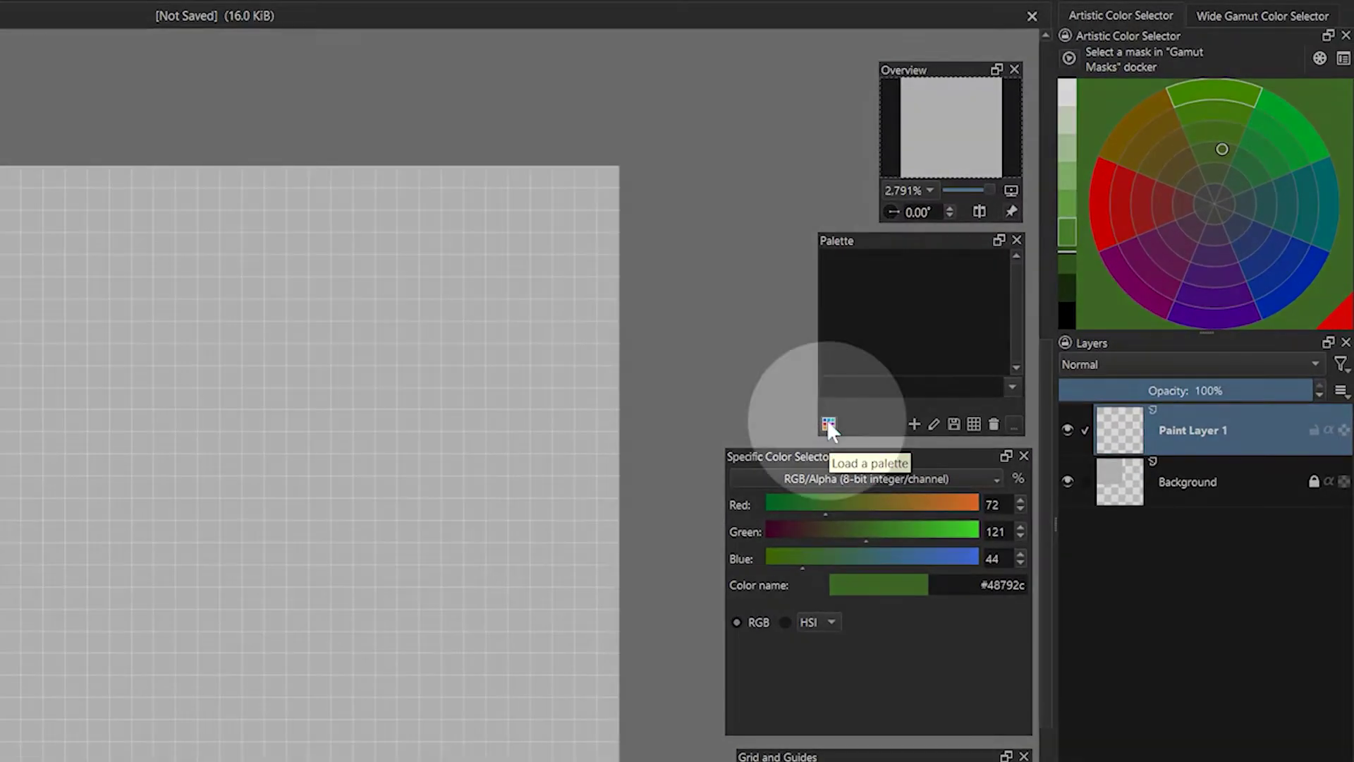
click(828, 423)
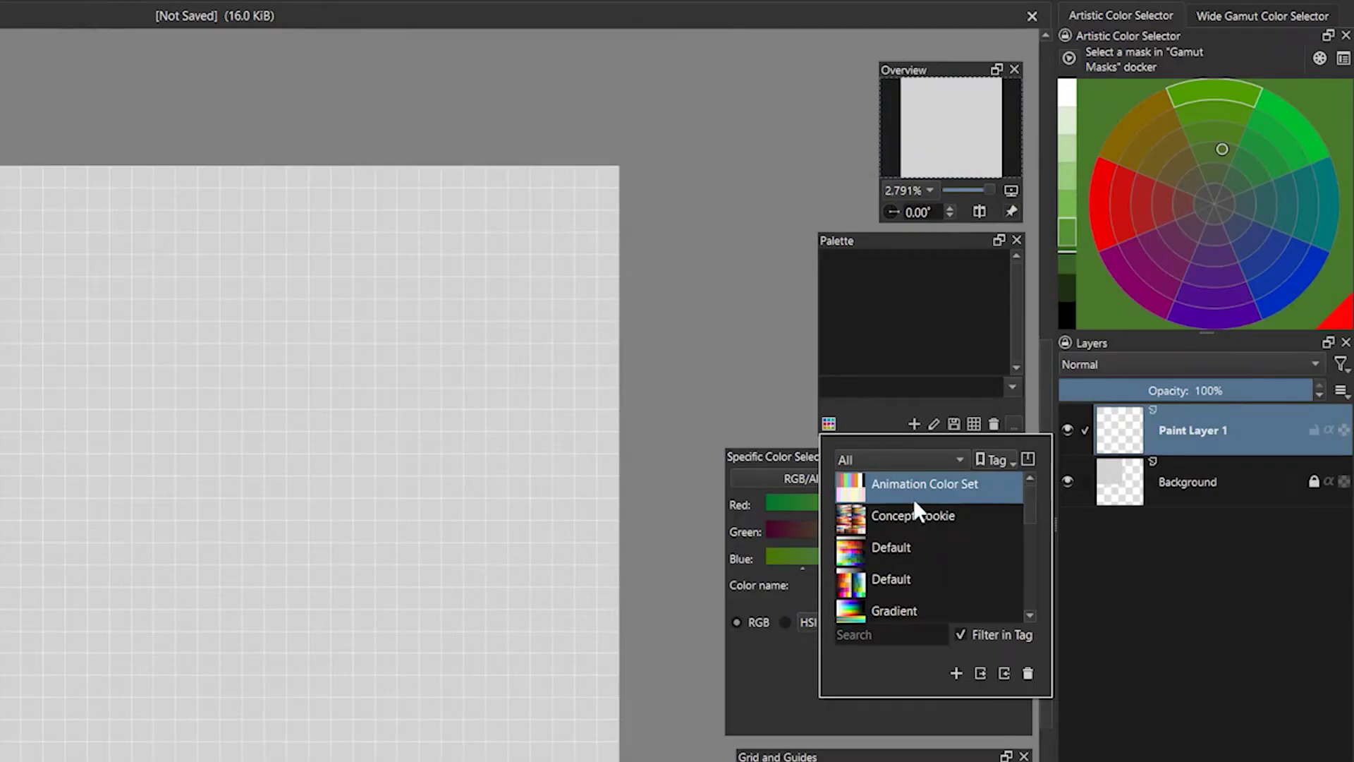
click(891, 543)
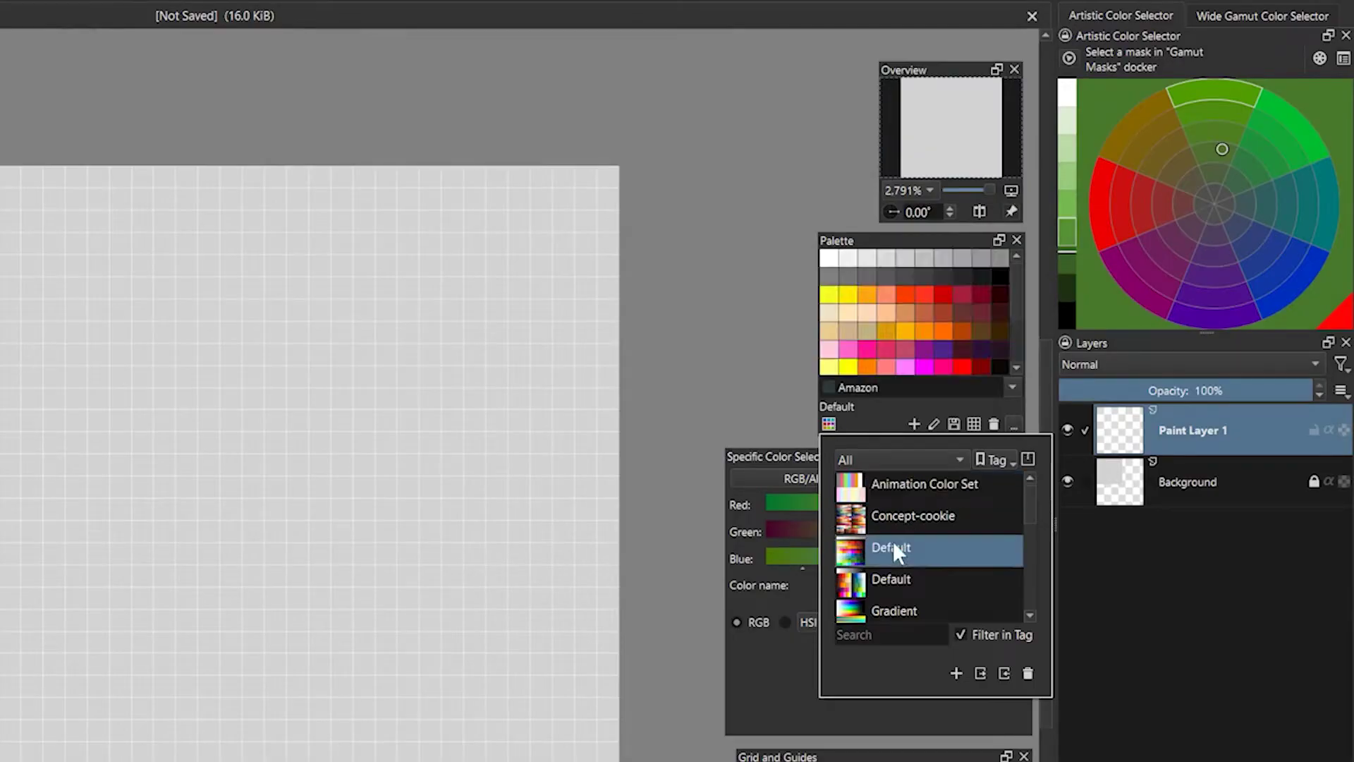
click(981, 362)
scroll(1013, 310, up, 3)
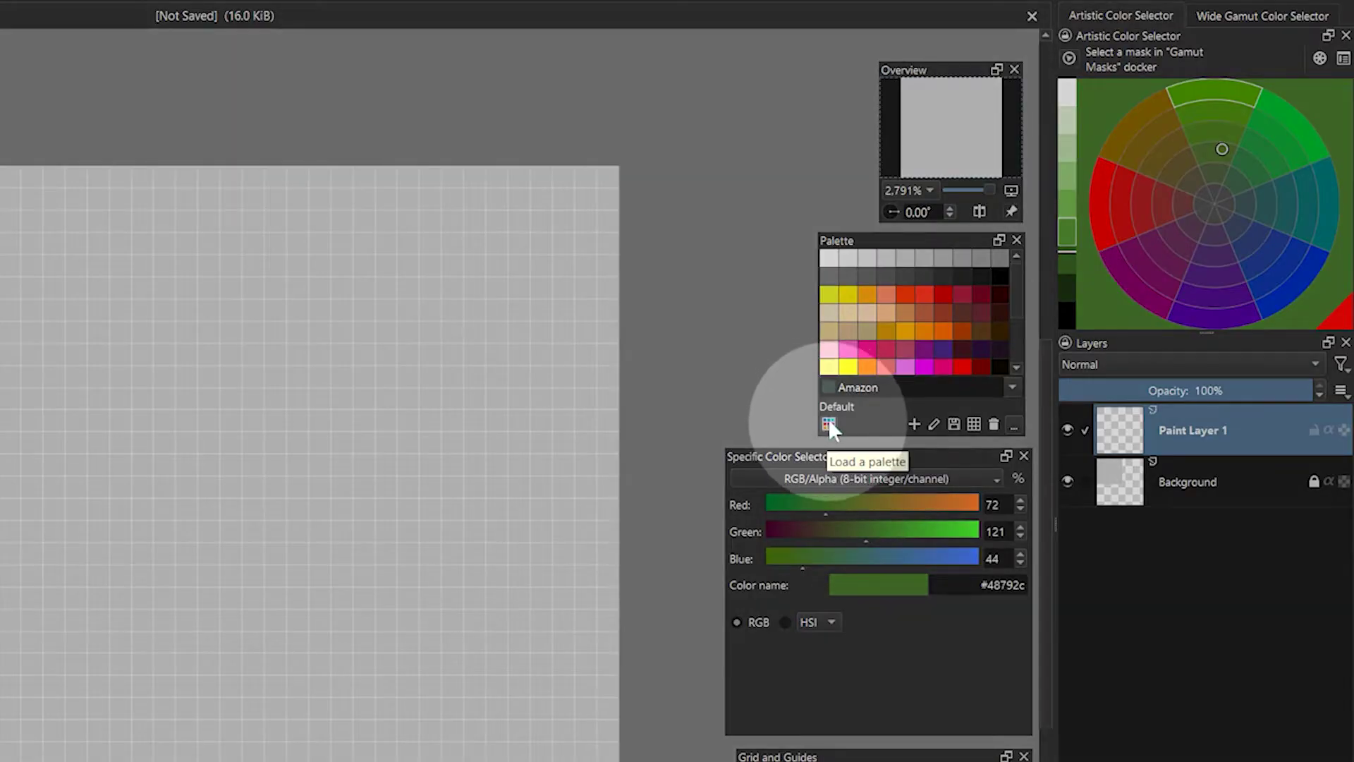
click(828, 424)
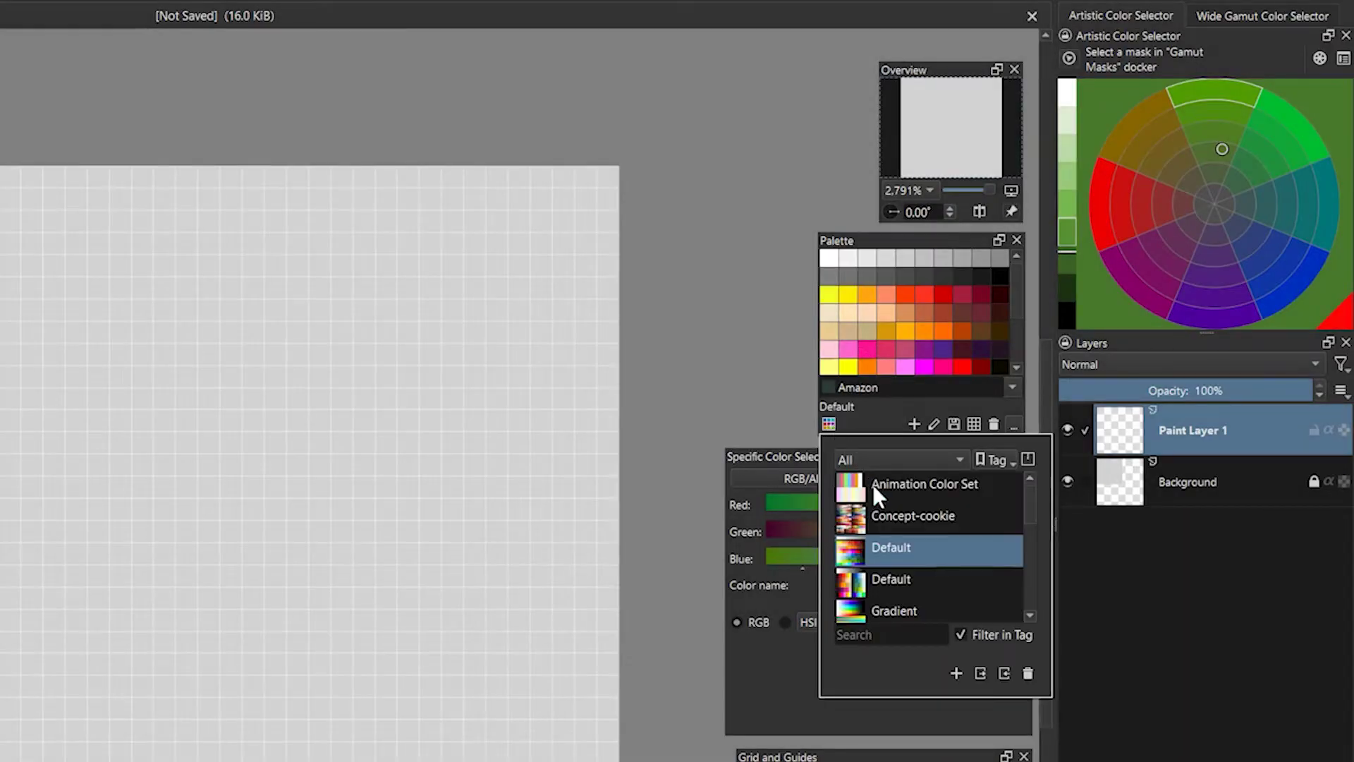
scroll(1026, 543, down, 3)
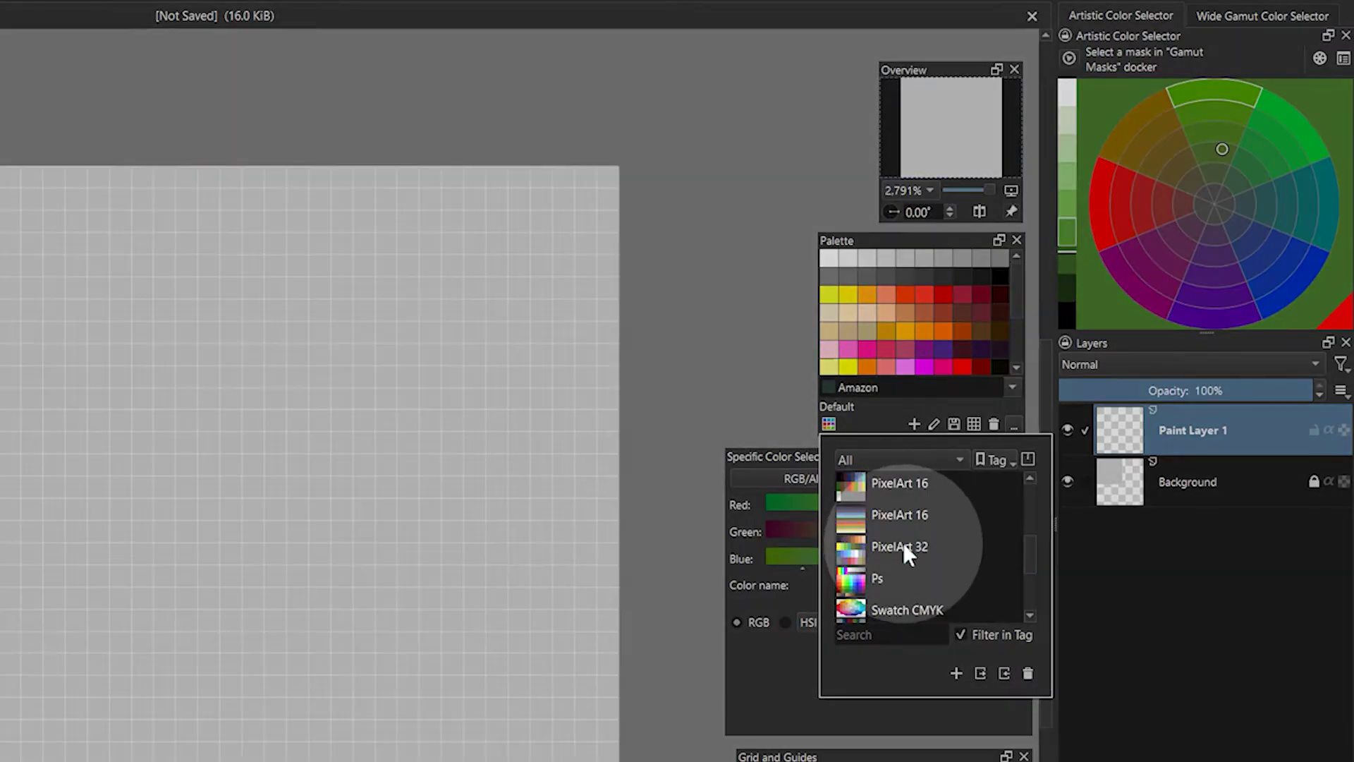
click(895, 545)
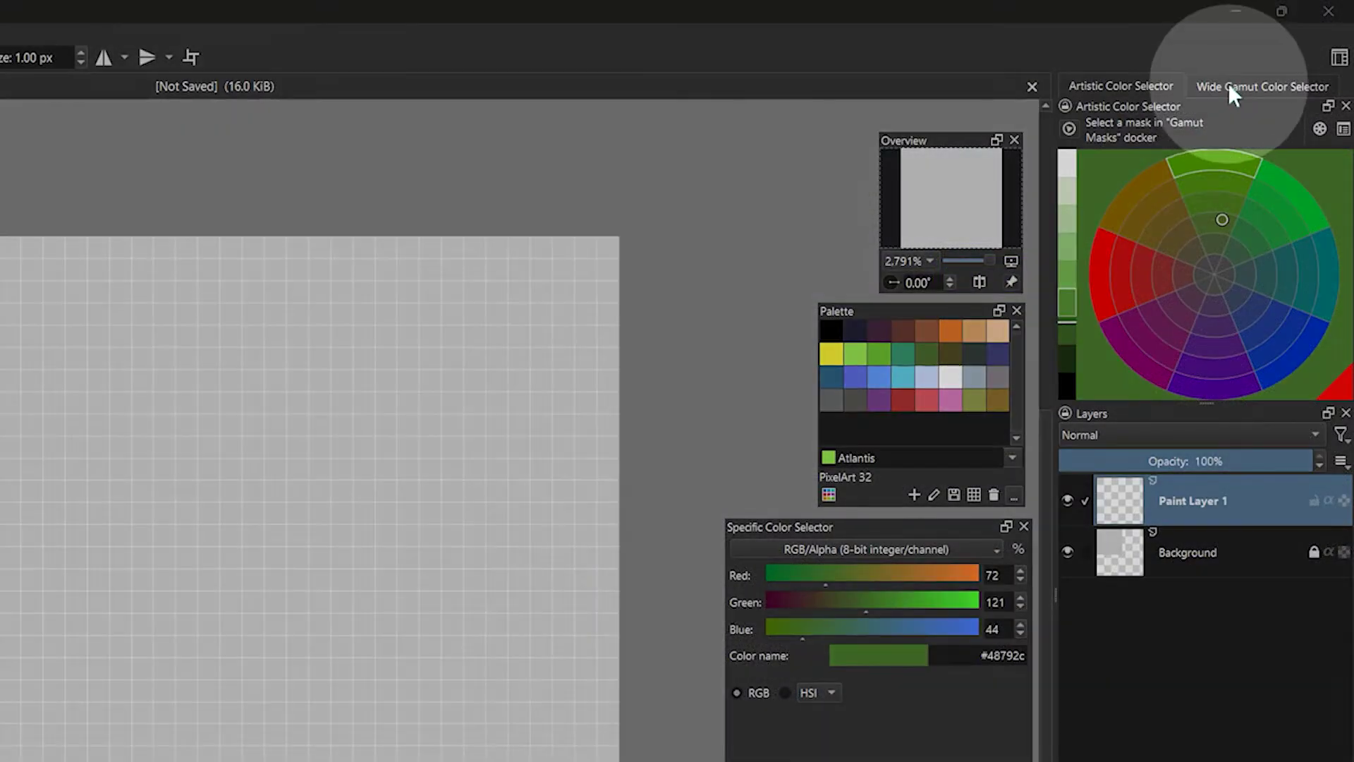
Step: Pick a magenta #b62a71 (RGB 182, 42, 113) in the Wide Gamut Color Selector
click(1230, 85)
mouse_move(1212, 212)
mouse_down()
mouse_move(1222, 219)
mouse_move(1190, 163)
mouse_up()
click(1132, 275)
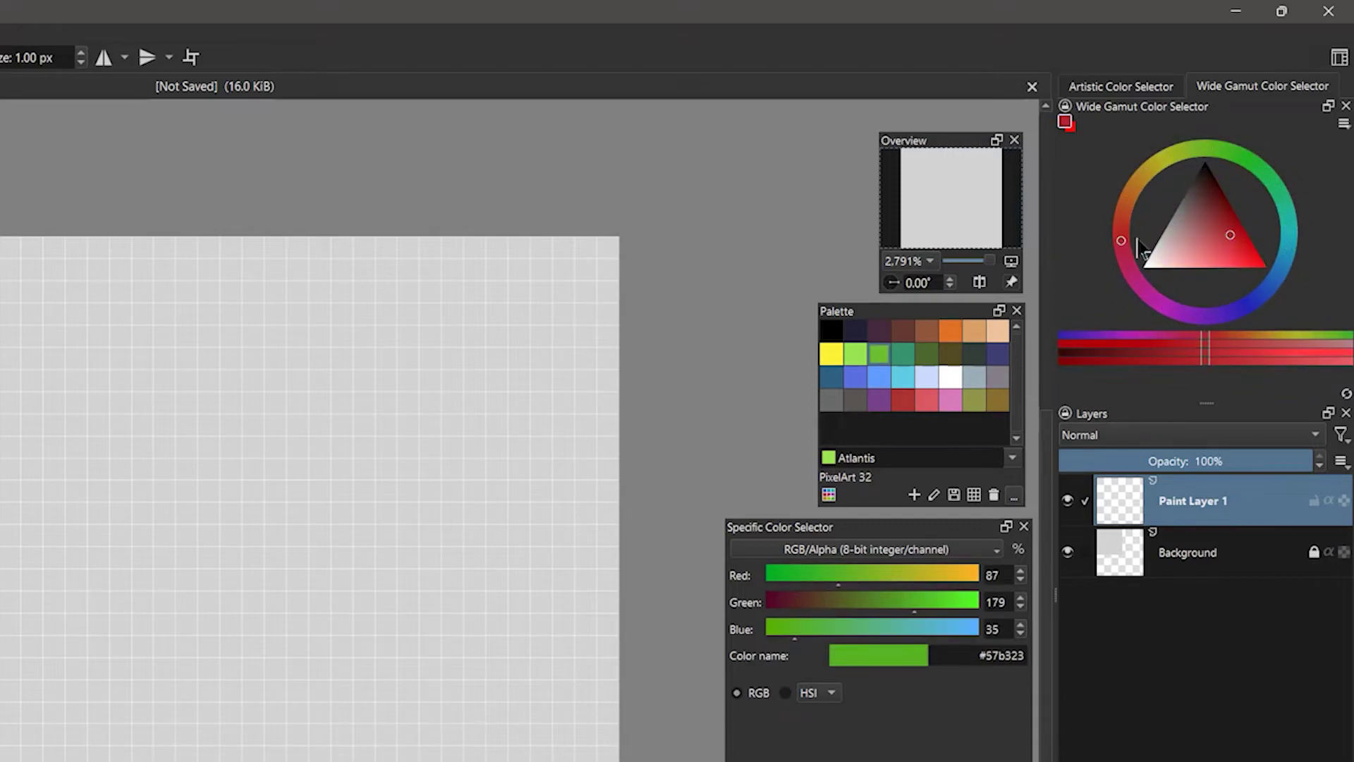
mouse_move(1213, 240)
mouse_down()
mouse_move(1183, 267)
mouse_move(1239, 259)
mouse_move(1227, 236)
mouse_up()
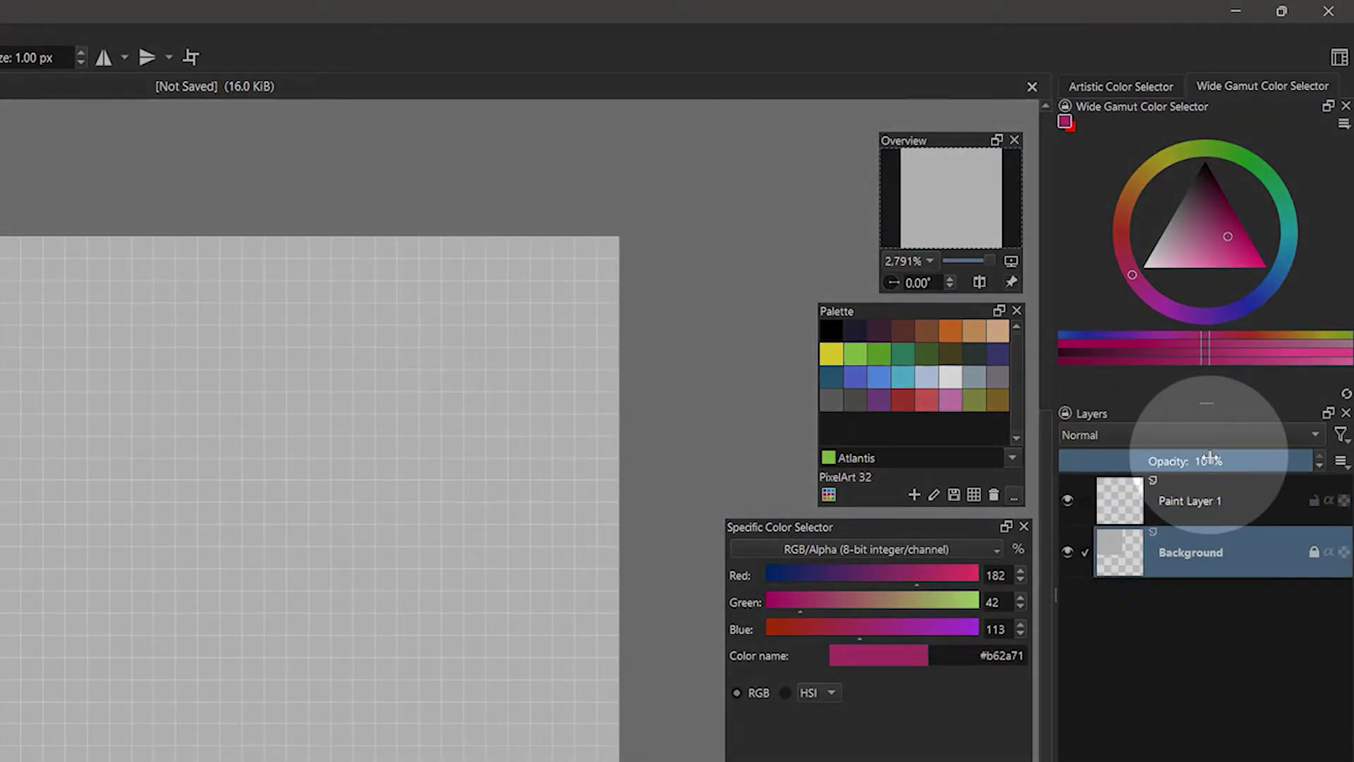
Step: Toggle the example candle layer's visibility, then select the flame1 layer
click(1128, 553)
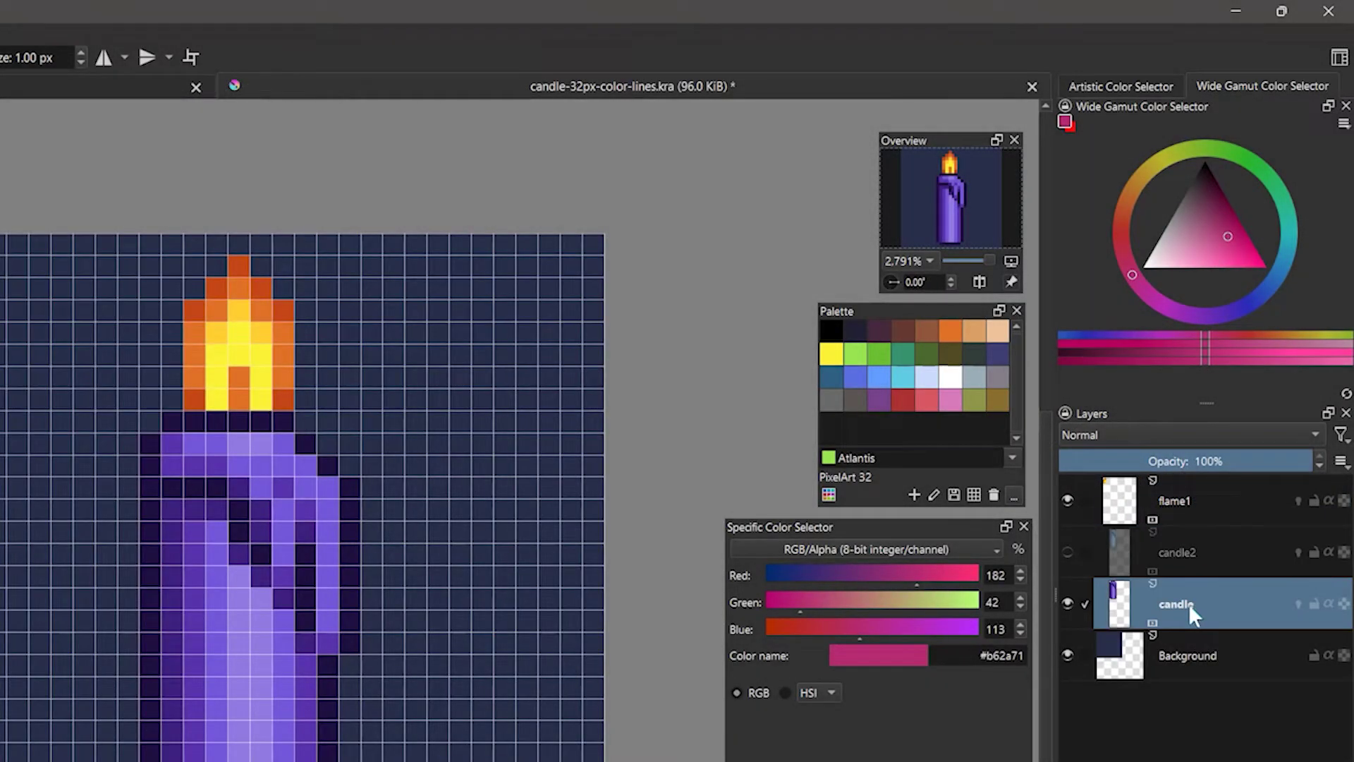
click(1068, 603)
click(1068, 601)
click(1069, 600)
click(1067, 603)
click(1163, 497)
Step: Shift flame1's hue toward green with Filter > Adjust > HSV Adjustment
click(163, 22)
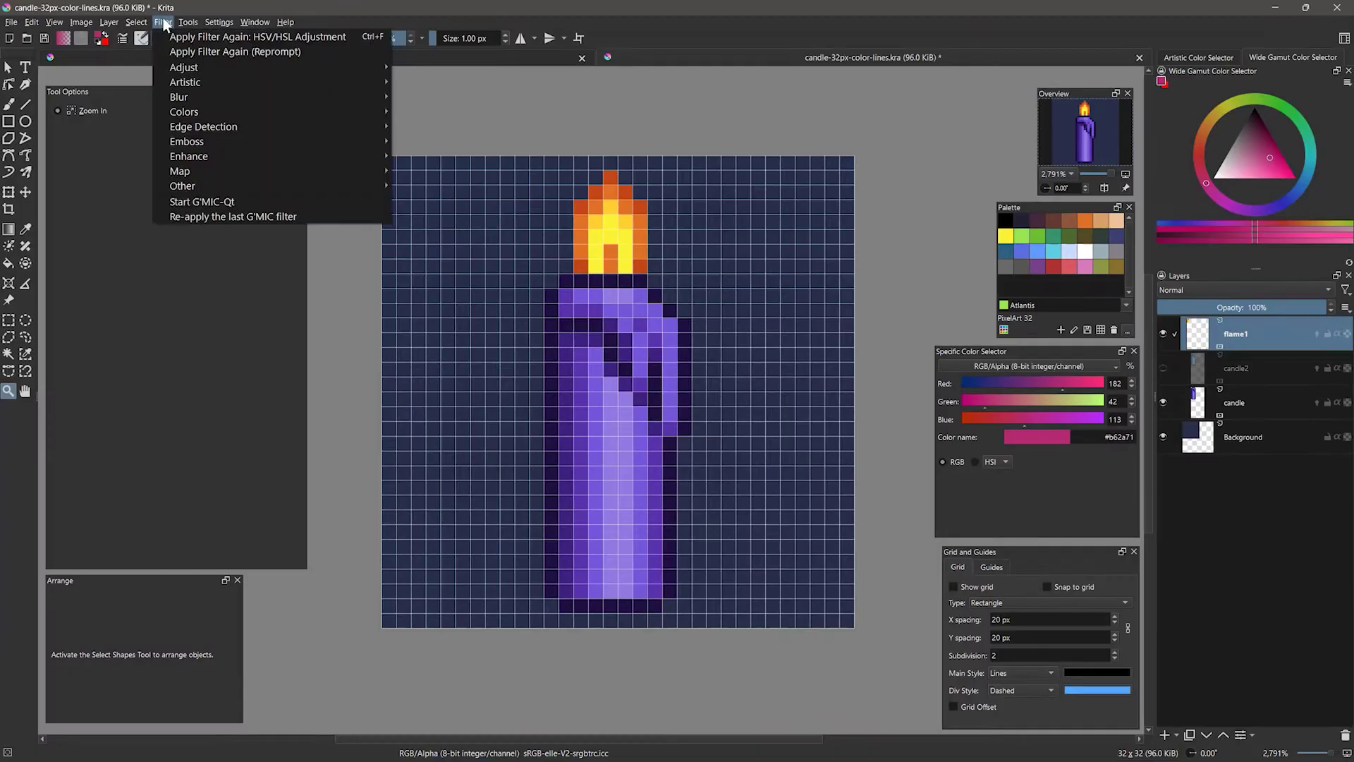
mouse_move(275, 67)
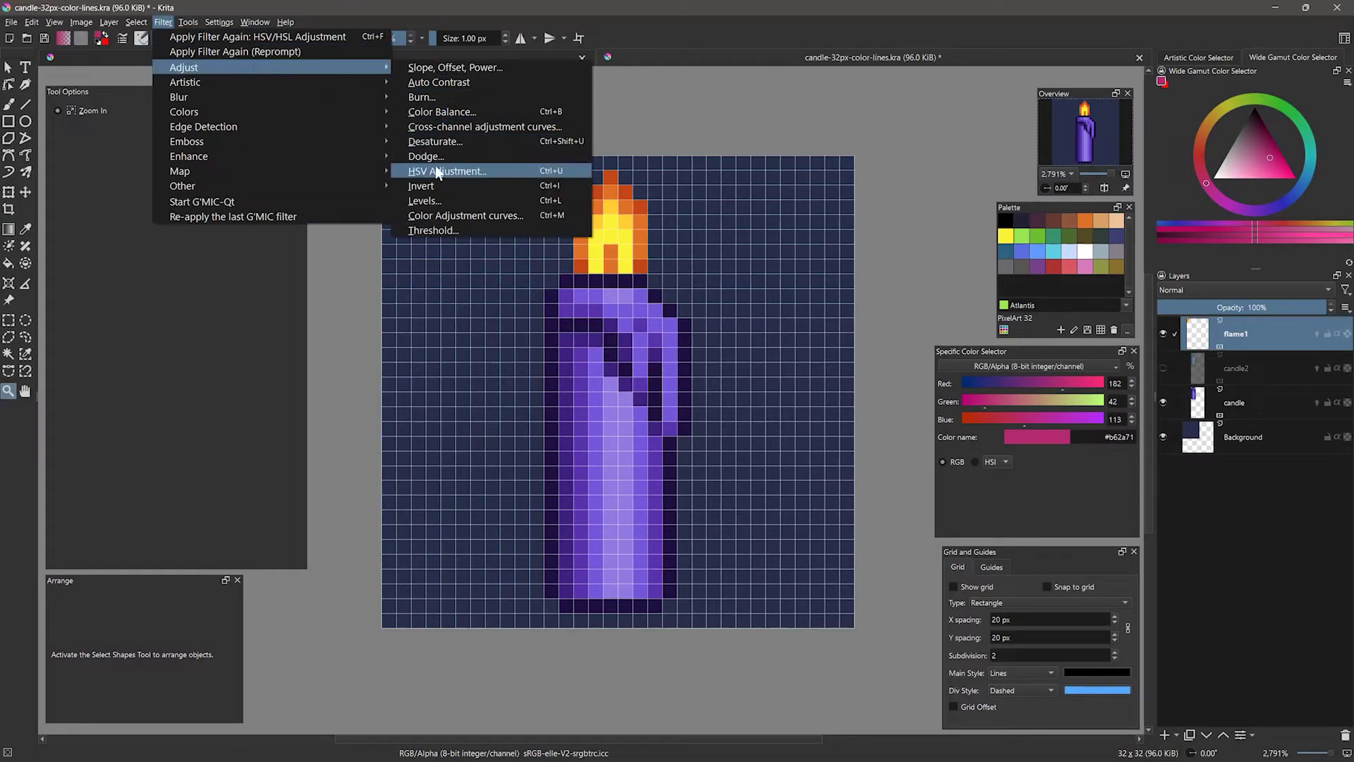
click(437, 173)
drag(1022, 373, 1056, 377)
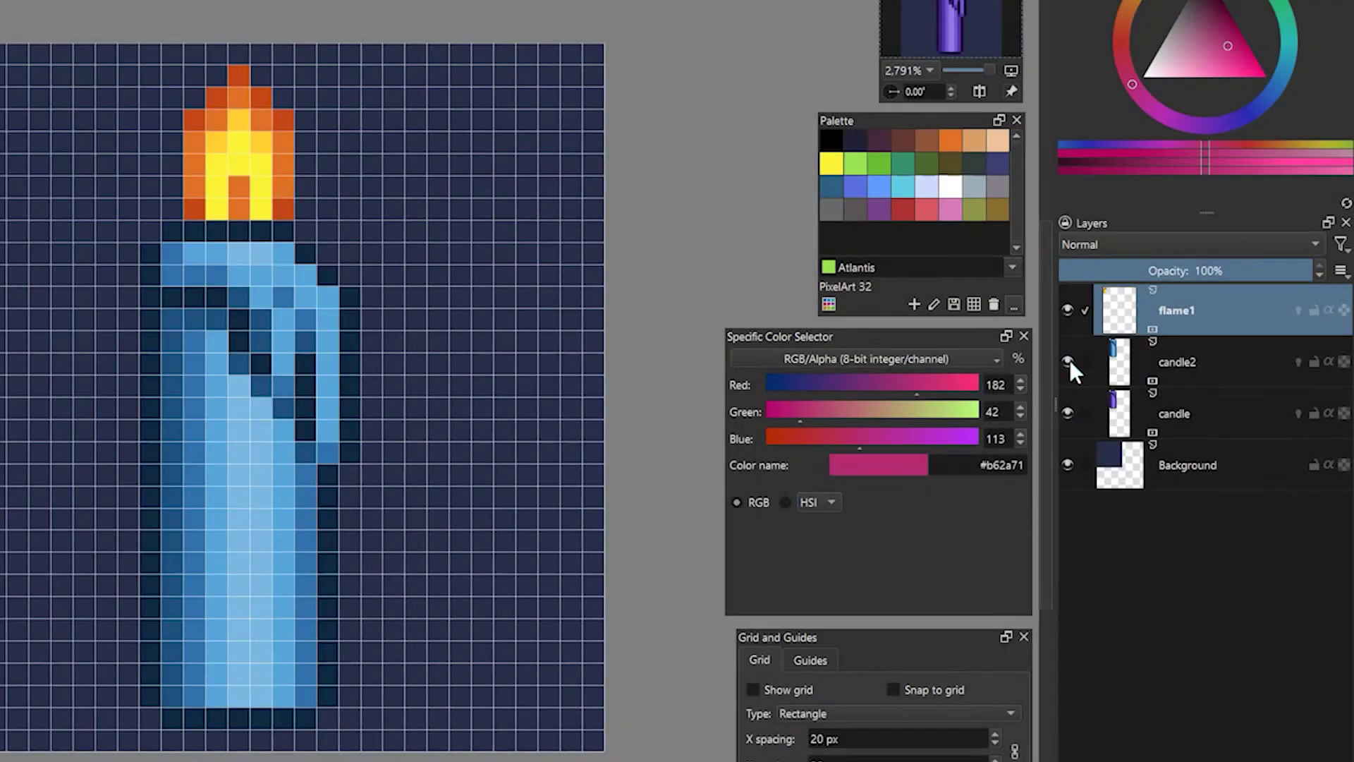
Step: Toggle candle2's visibility to reveal the purple candle beneath
click(1067, 361)
click(1068, 361)
click(1070, 358)
click(1070, 358)
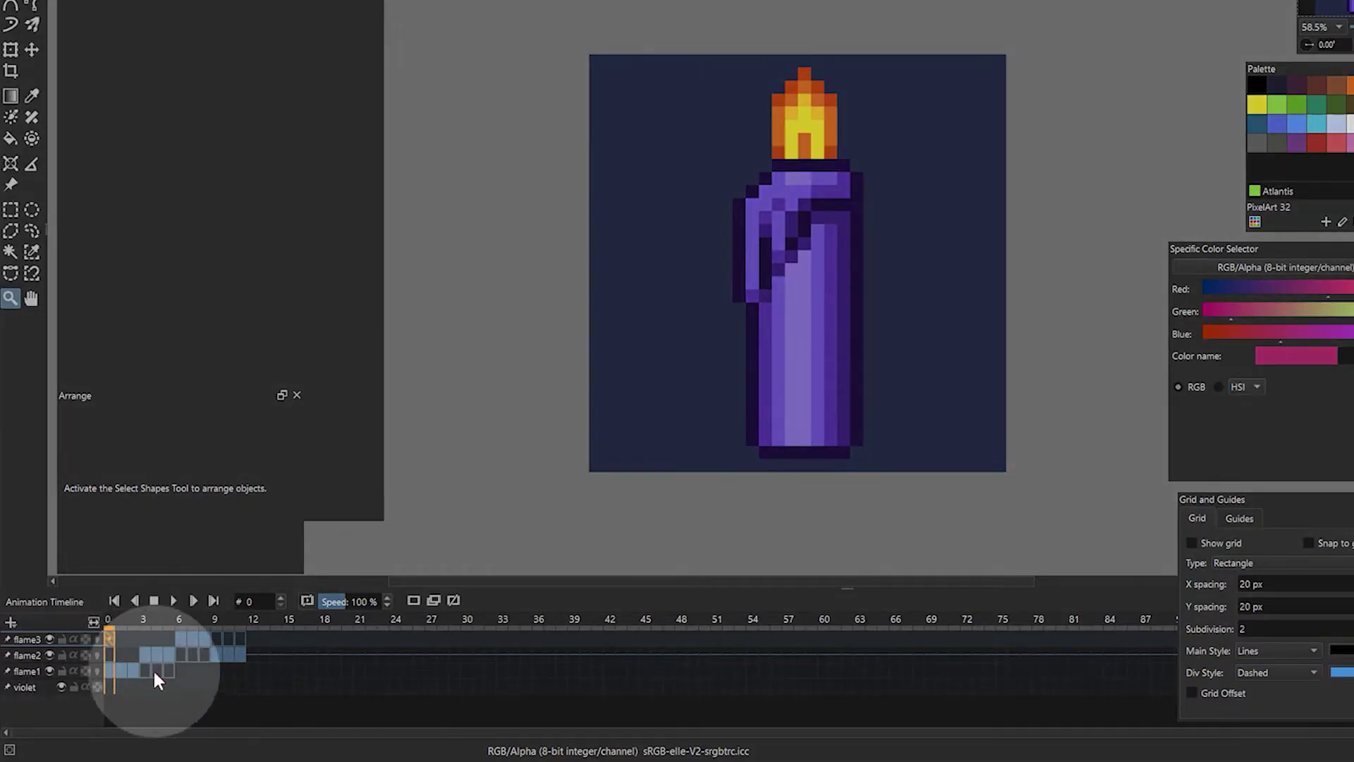
Step: Play the flickering flame animation from a later frame, toggling the candle layer
click(176, 626)
key(space)
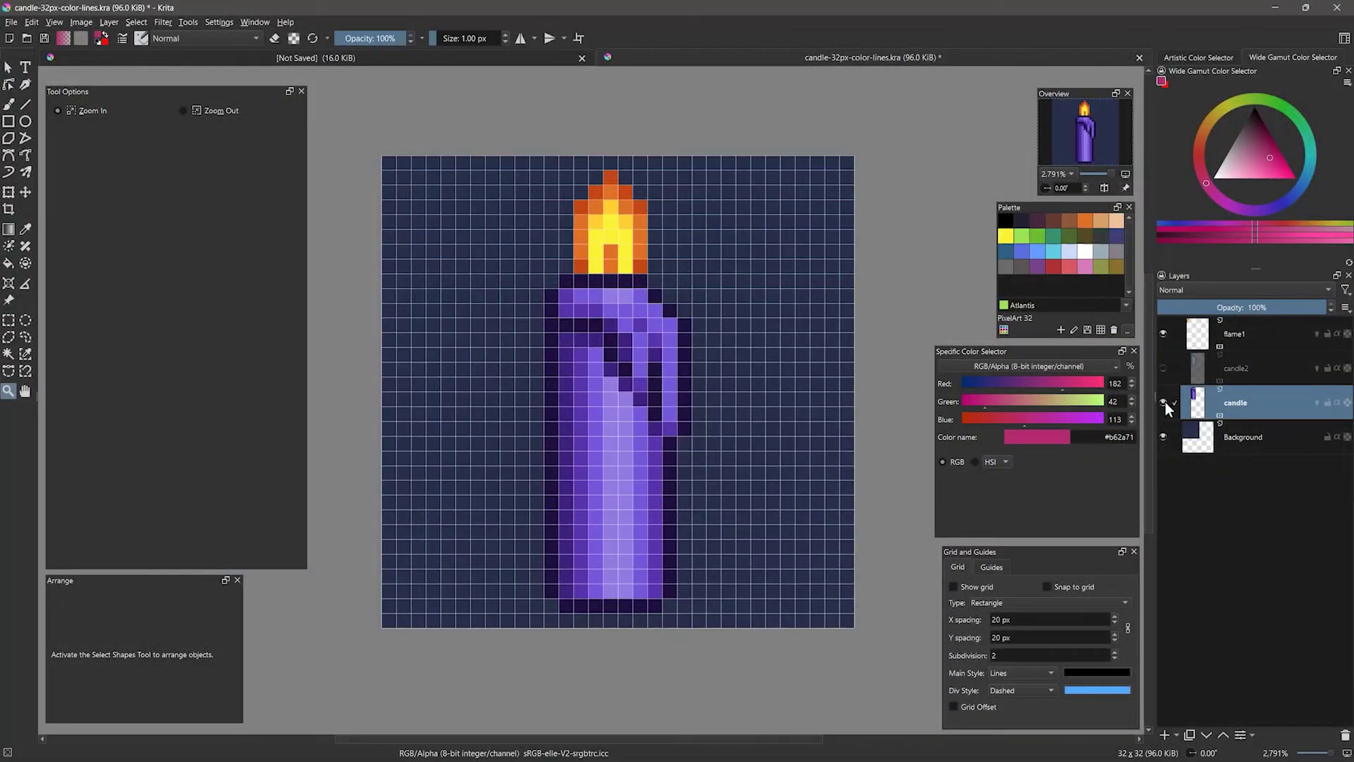
click(1164, 404)
click(1164, 403)
click(1164, 403)
click(1163, 403)
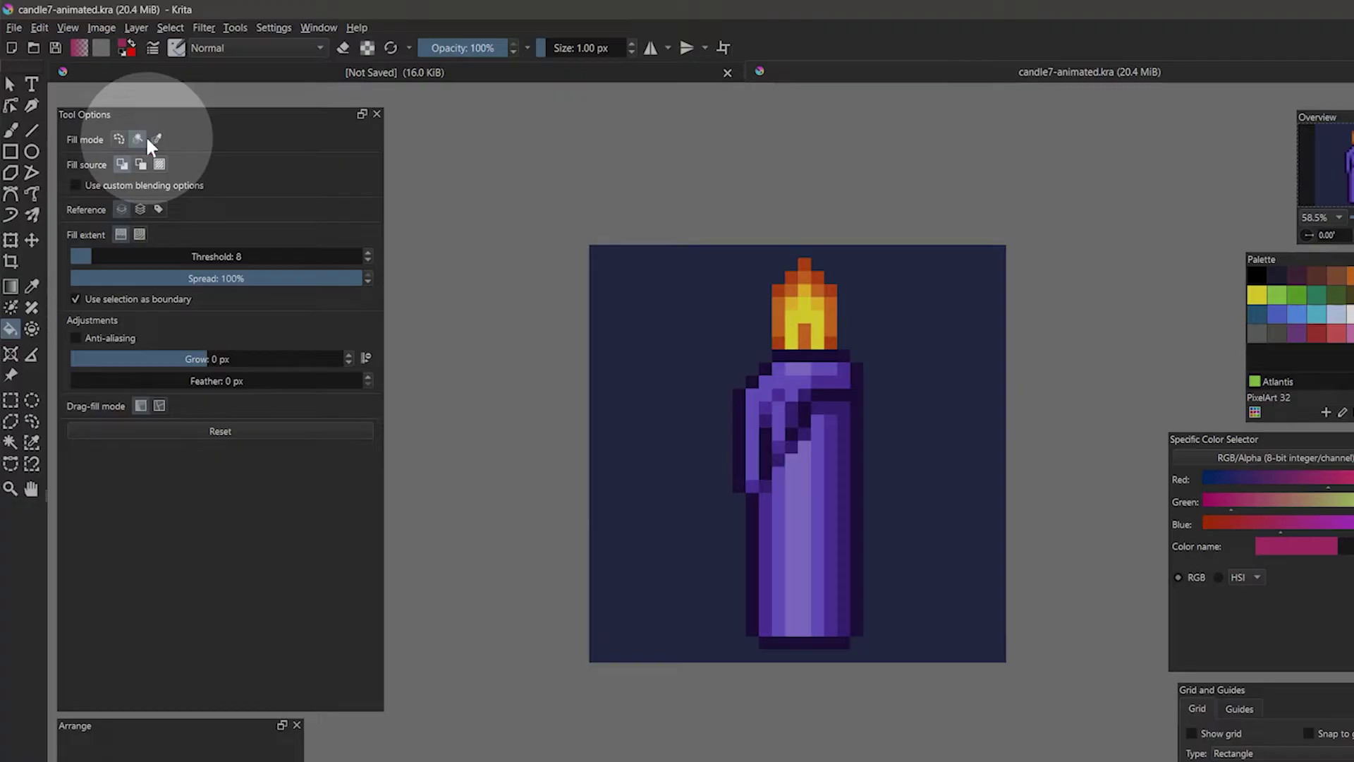
Step: Show the Arrange docker from Settings > Dockers
click(274, 27)
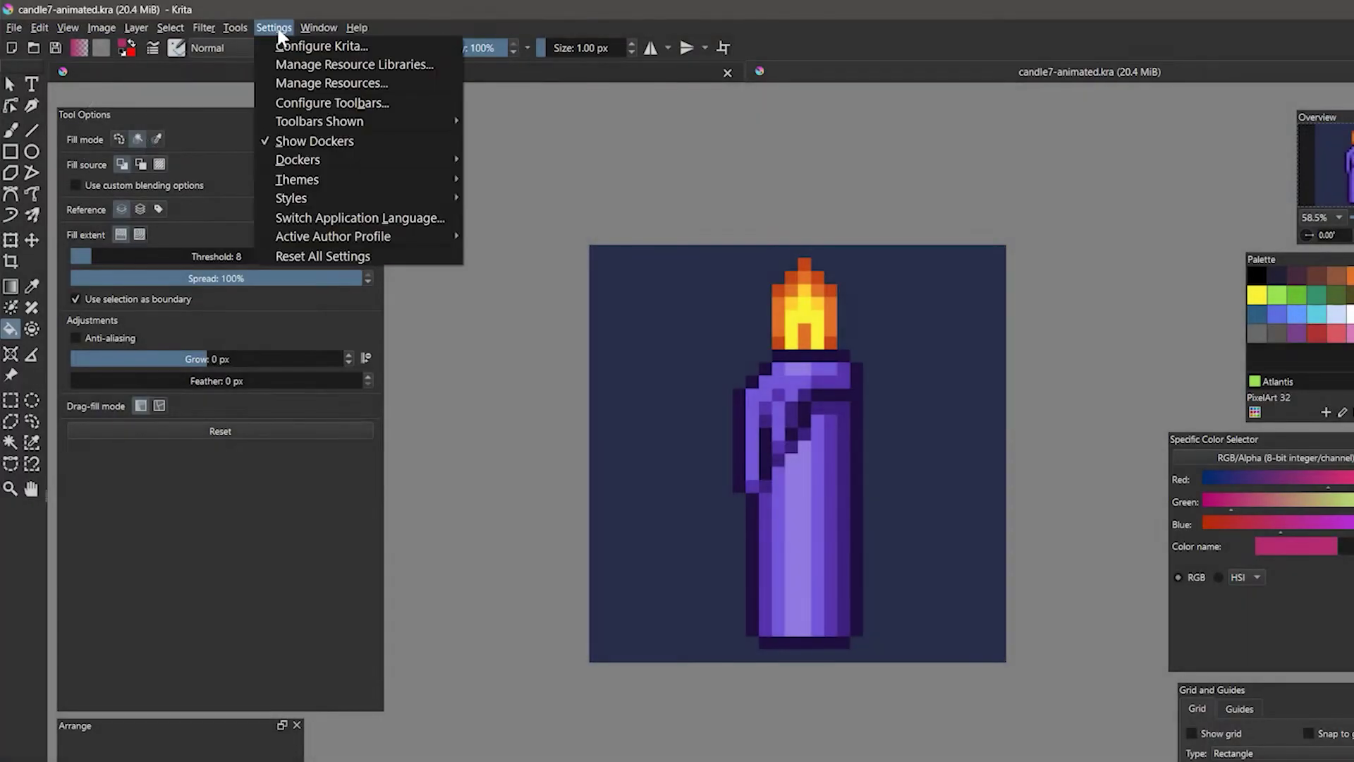
mouse_move(305, 163)
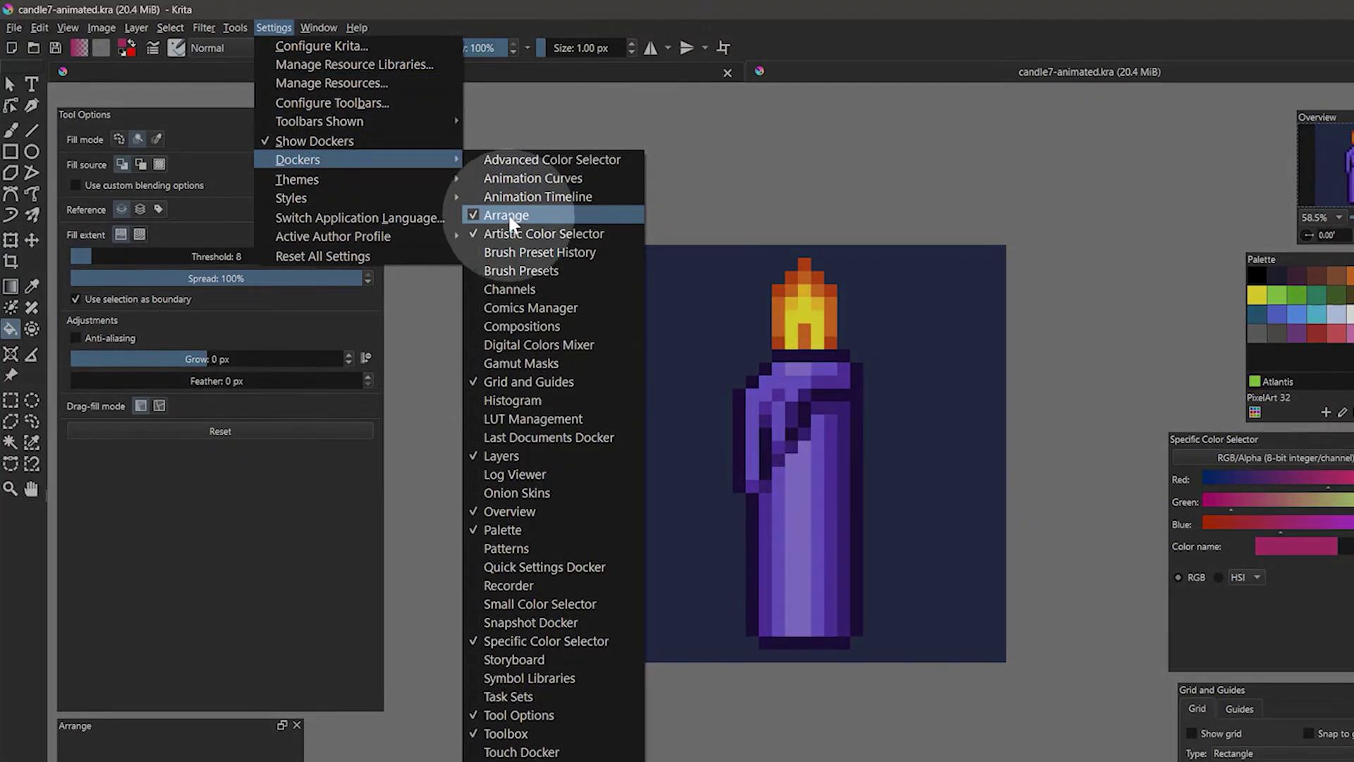
click(507, 213)
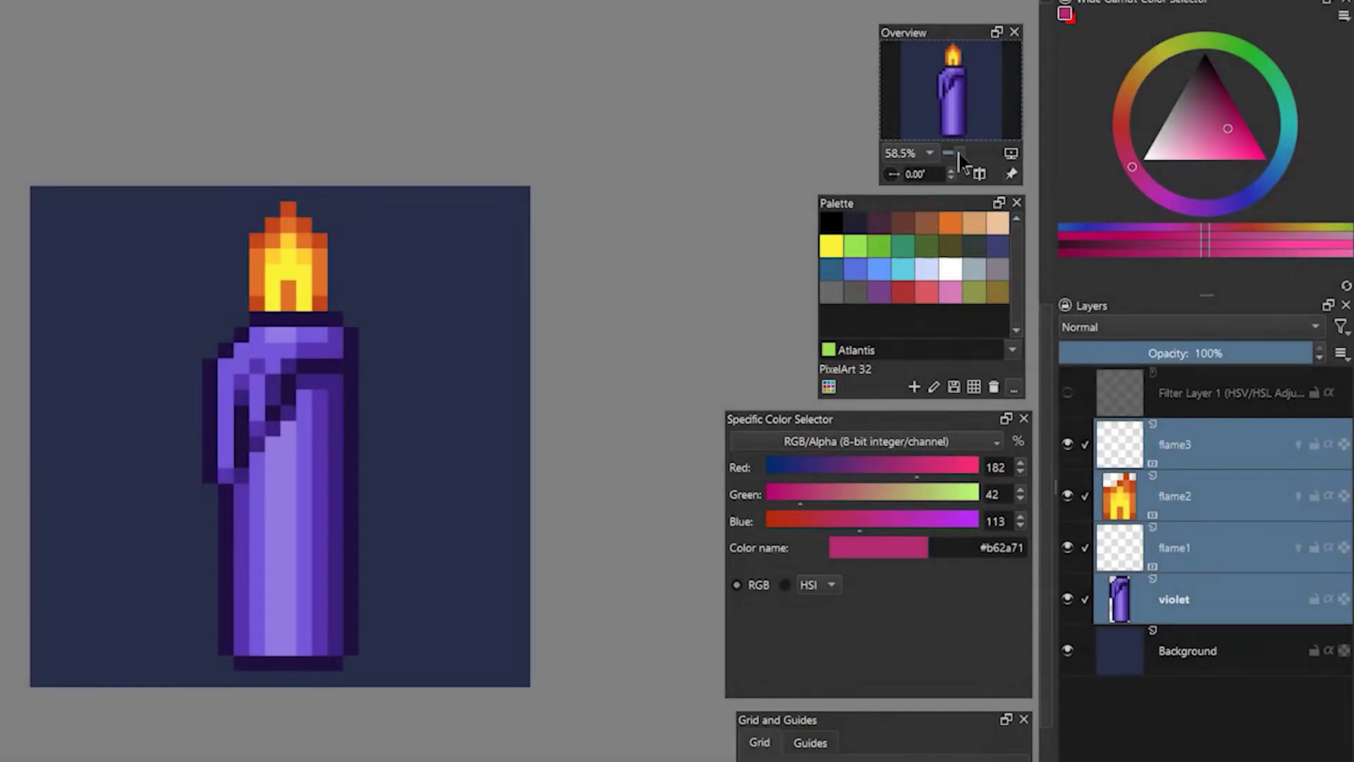
Step: Set the Overview zoom to 33.3% and enlarge the floating Overview preview
drag(959, 152, 967, 153)
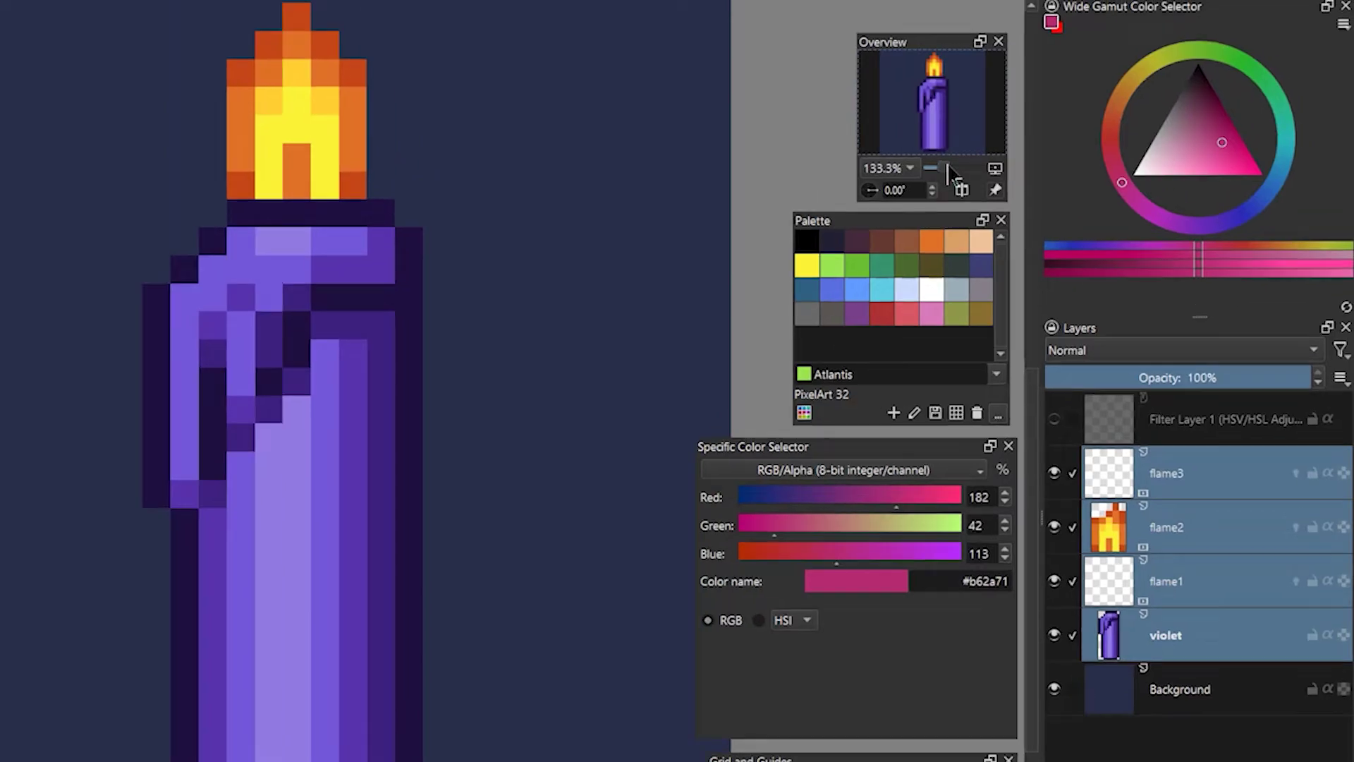
drag(968, 153, 952, 153)
drag(880, 26, 858, 28)
drag(636, 127, 620, 117)
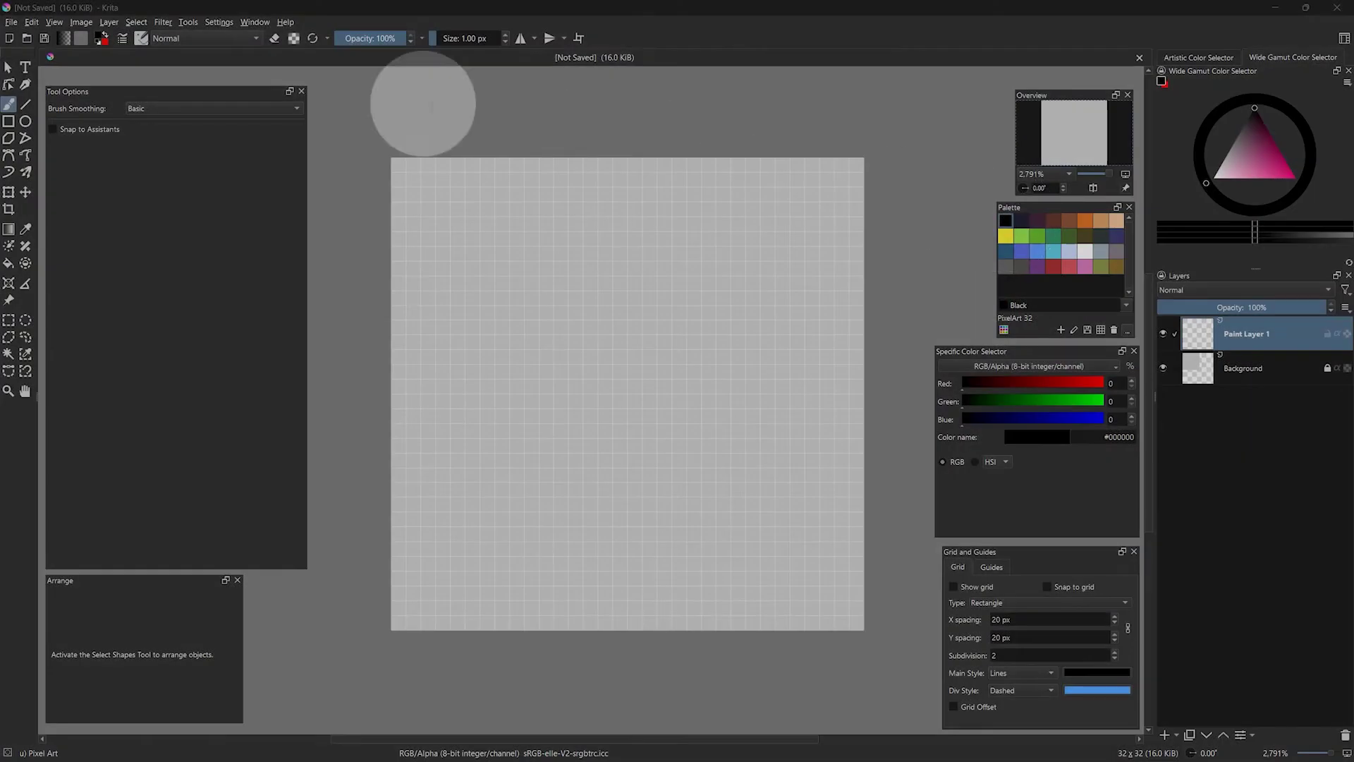
Step: Draw a black pixel-art five-petal flower outline with a stem and leaves using the pixel brush
click(141, 38)
click(256, 99)
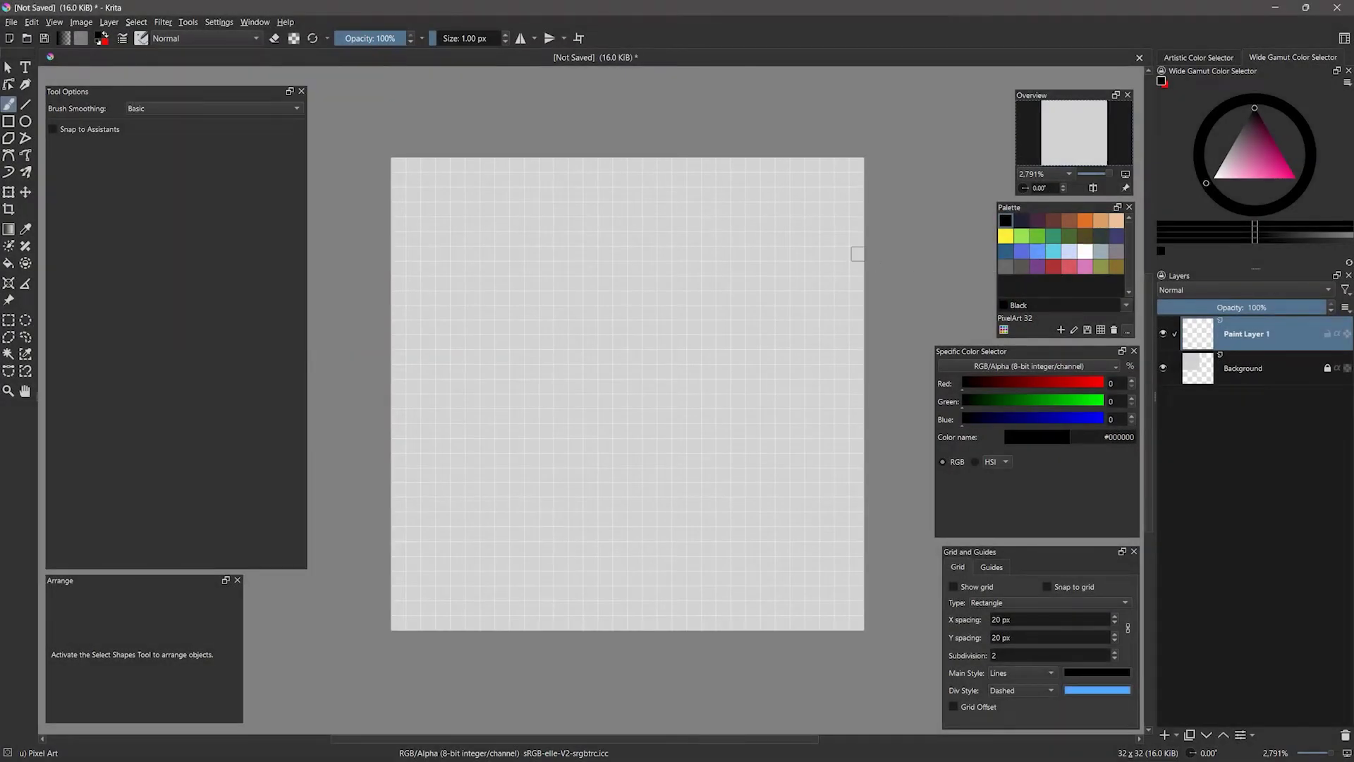
mouse_move(634, 320)
mouse_down()
mouse_move(683, 336)
mouse_move(615, 311)
mouse_move(676, 304)
mouse_move(448, 339)
mouse_move(646, 389)
mouse_move(778, 507)
mouse_move(686, 314)
mouse_move(747, 369)
mouse_move(774, 374)
mouse_up()
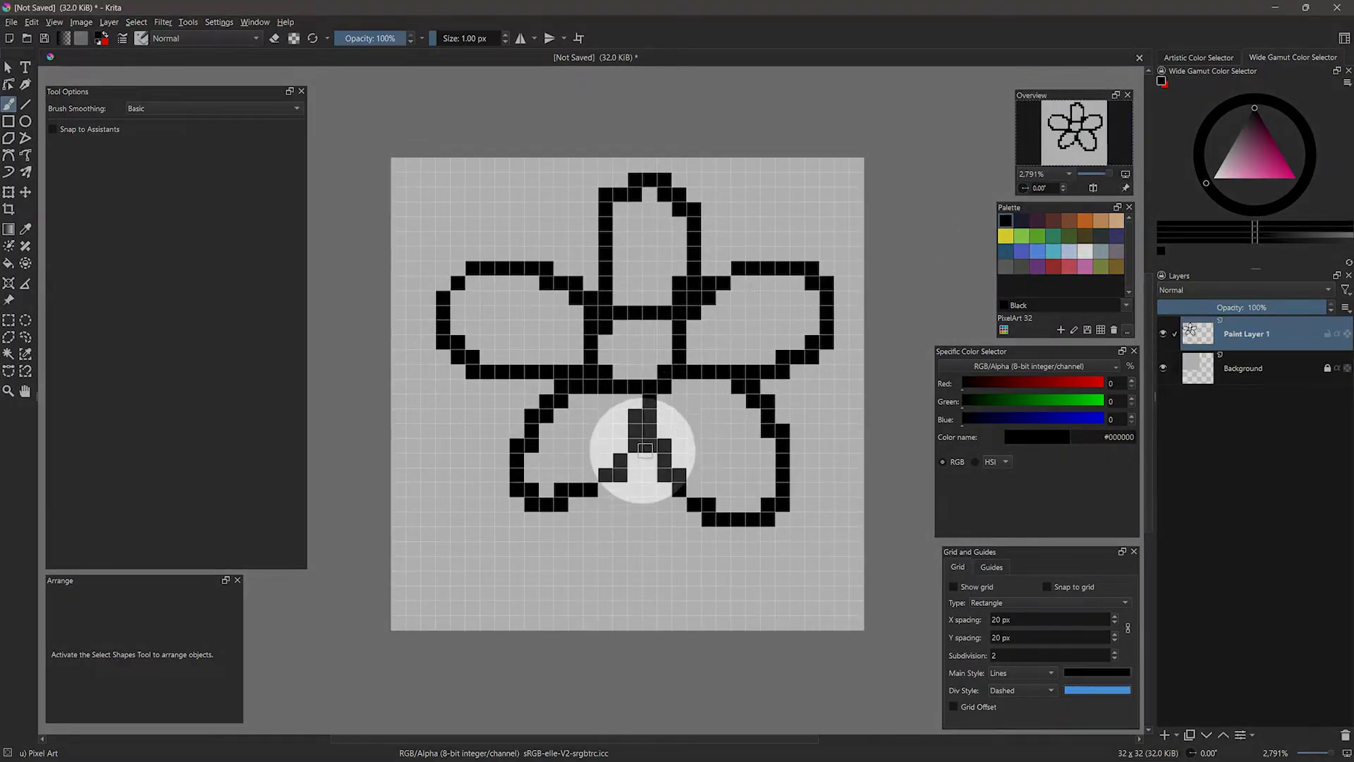
drag(634, 451, 634, 607)
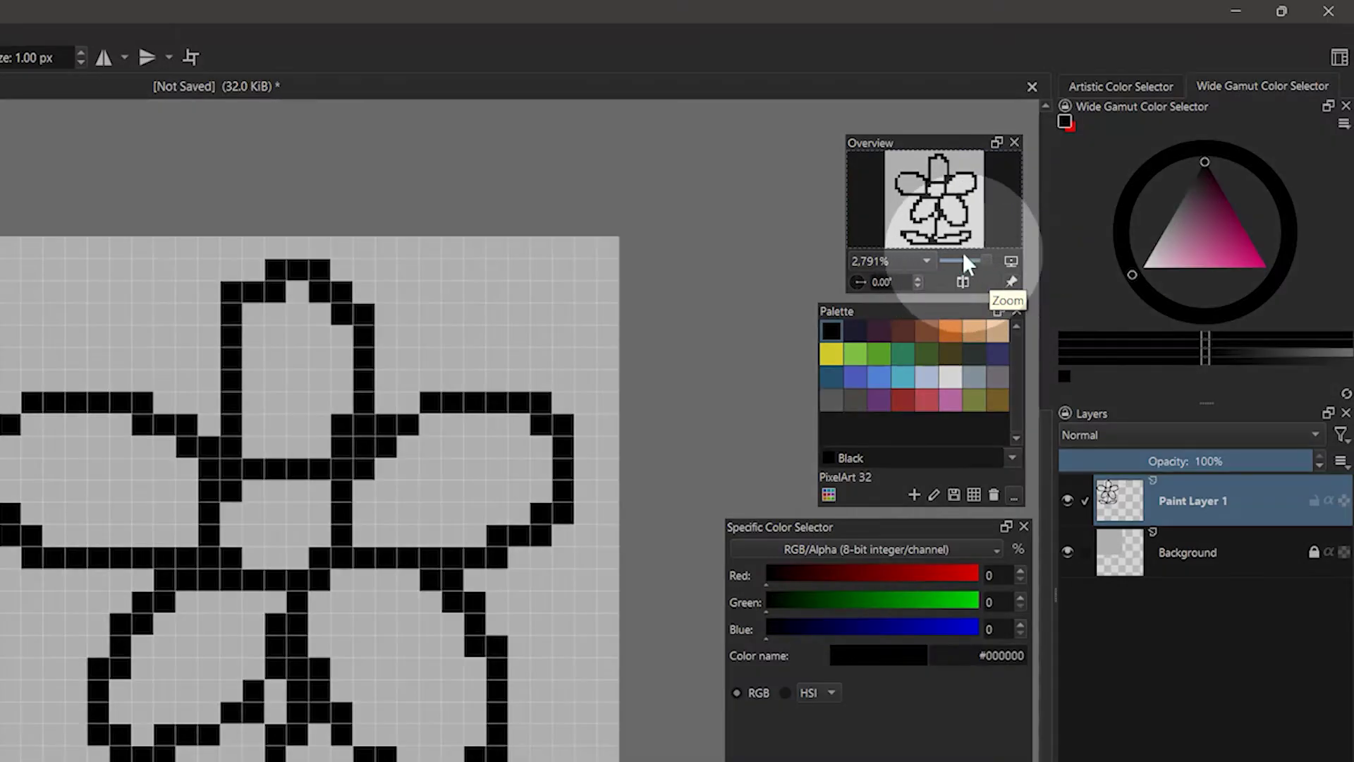
Step: Set the Overview zoom to 100% to view the pixel flower
drag(1097, 170, 1095, 173)
drag(966, 261, 964, 260)
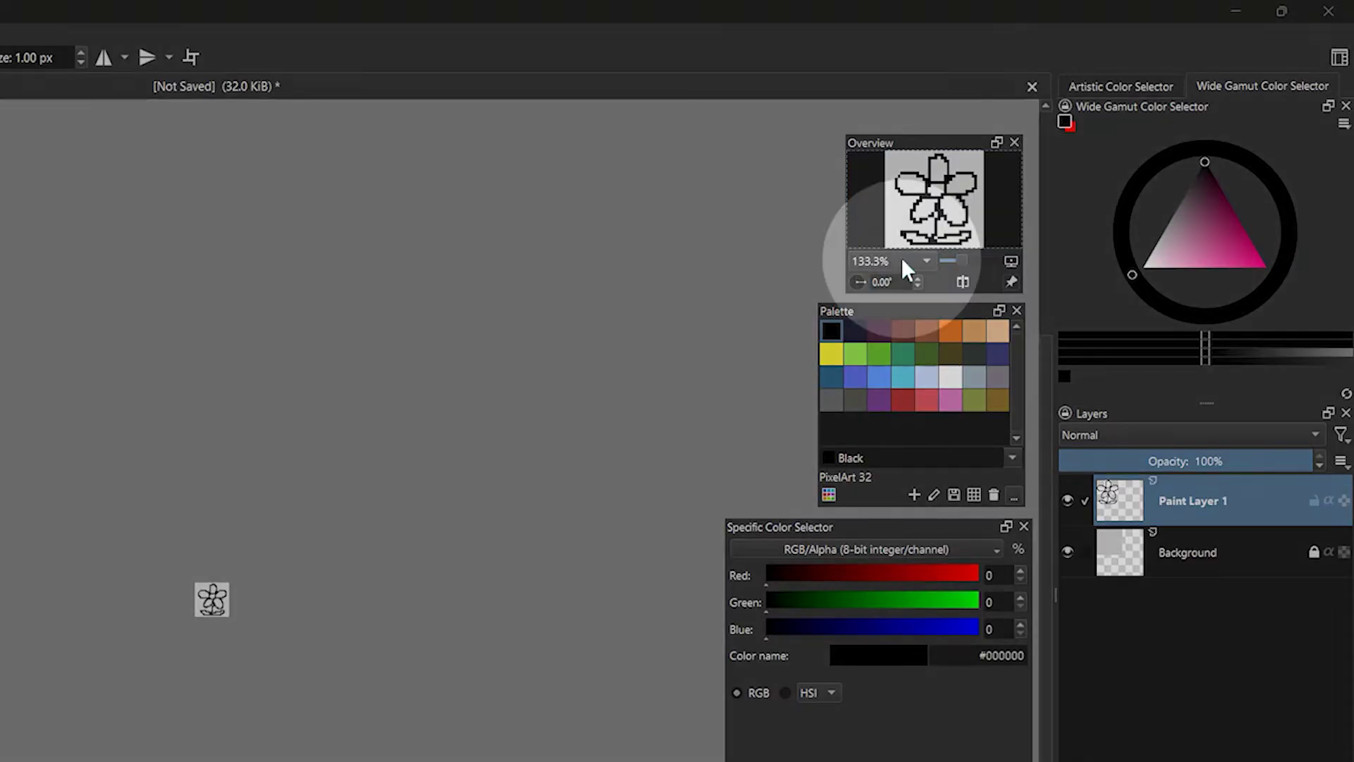
click(901, 258)
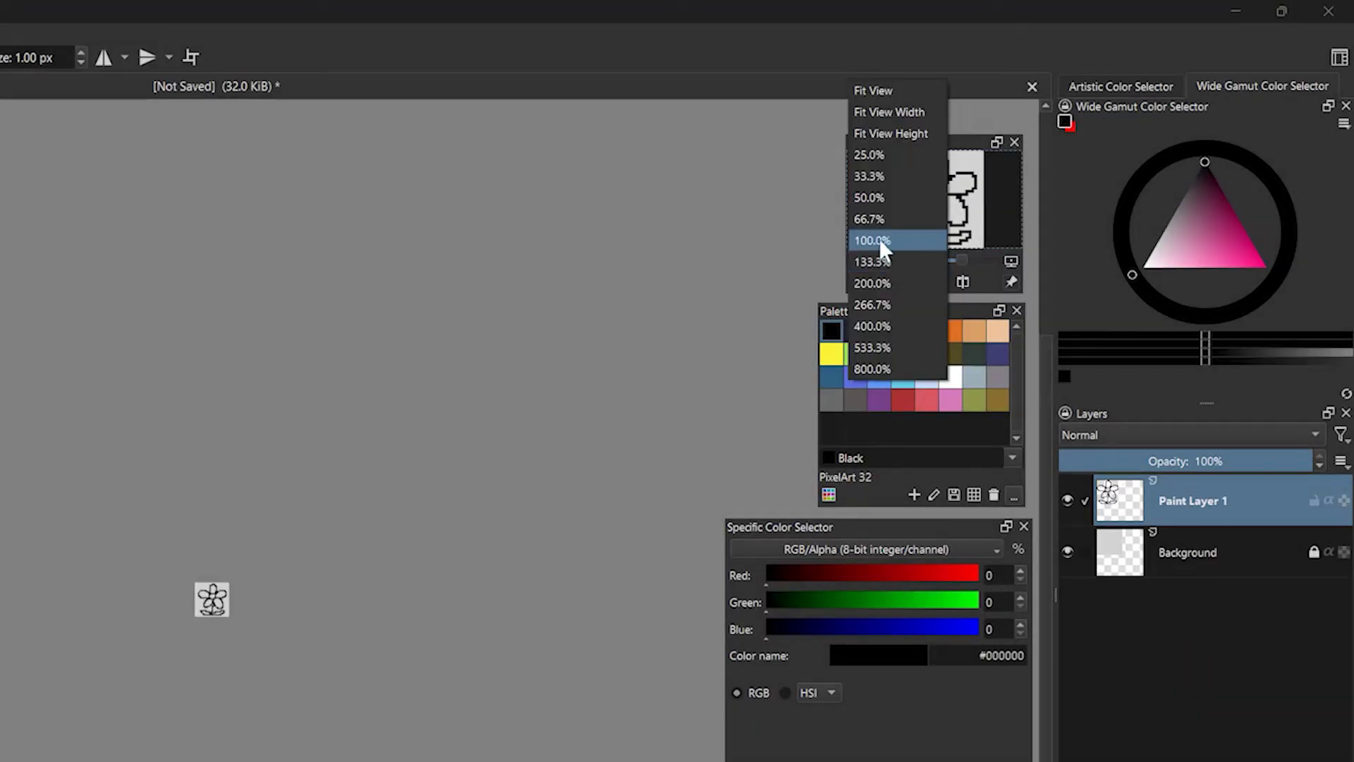
click(878, 240)
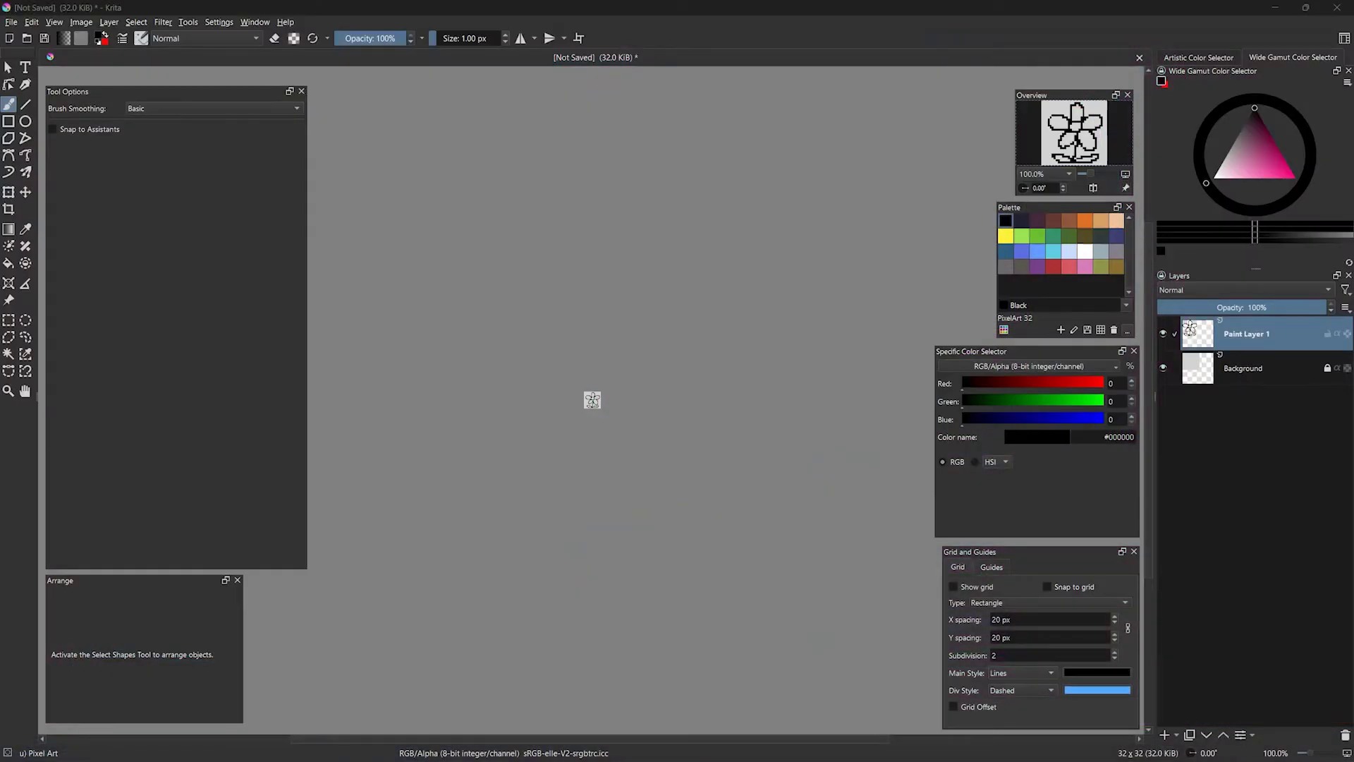
Step: Pick 800 × 600 from the Display resolution list in Windows Settings
drag(1086, 173, 1102, 172)
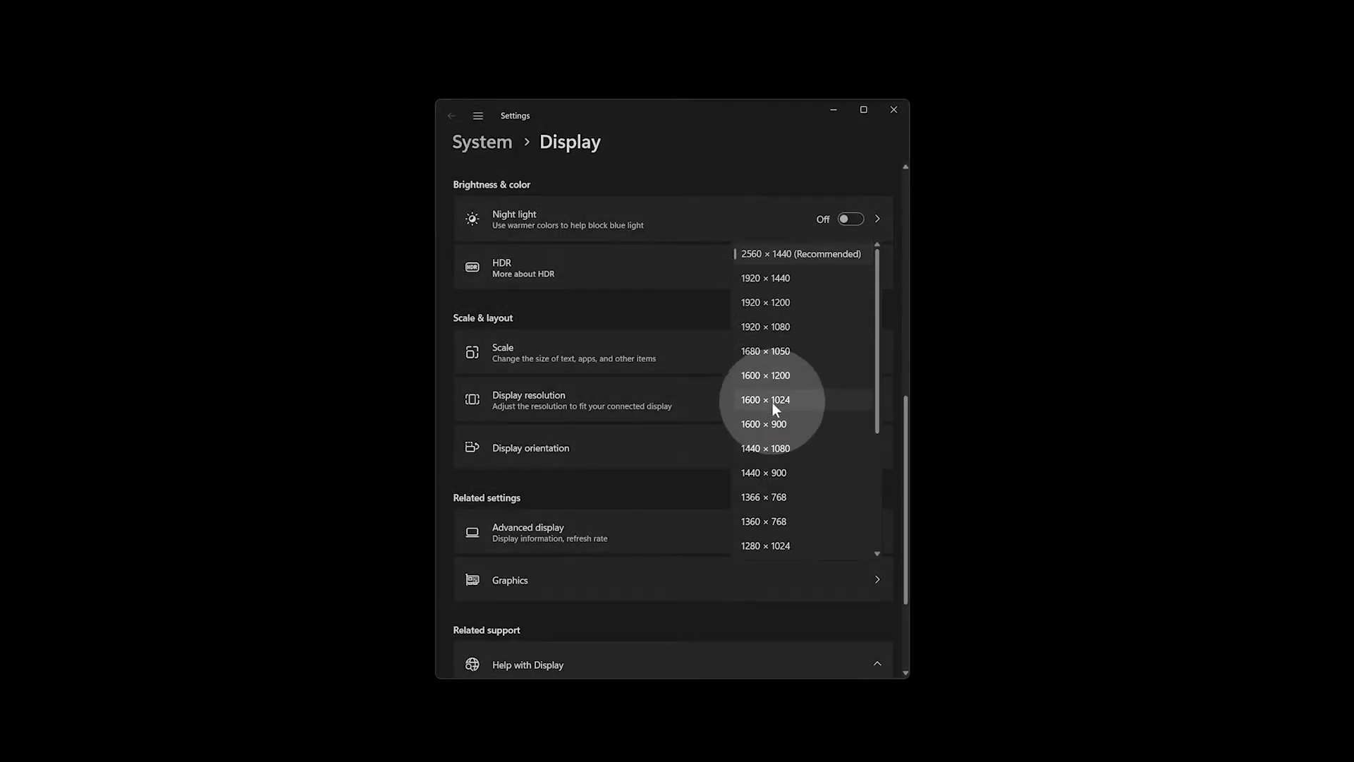
scroll(870, 463, down, 3)
scroll(767, 548, down, 2)
click(766, 546)
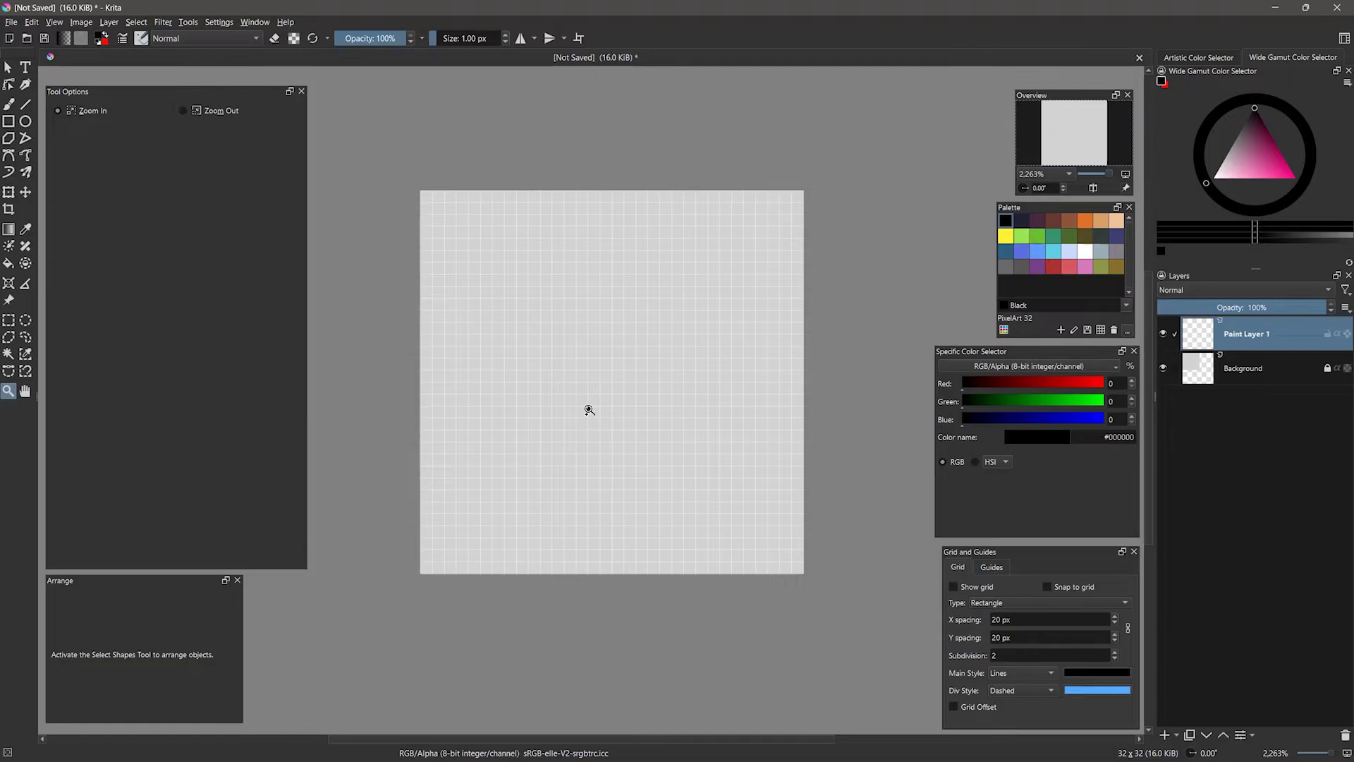
Step: Try light blue and black pixel-grid colours in Krita's Display preferences, then cancel the change
click(219, 22)
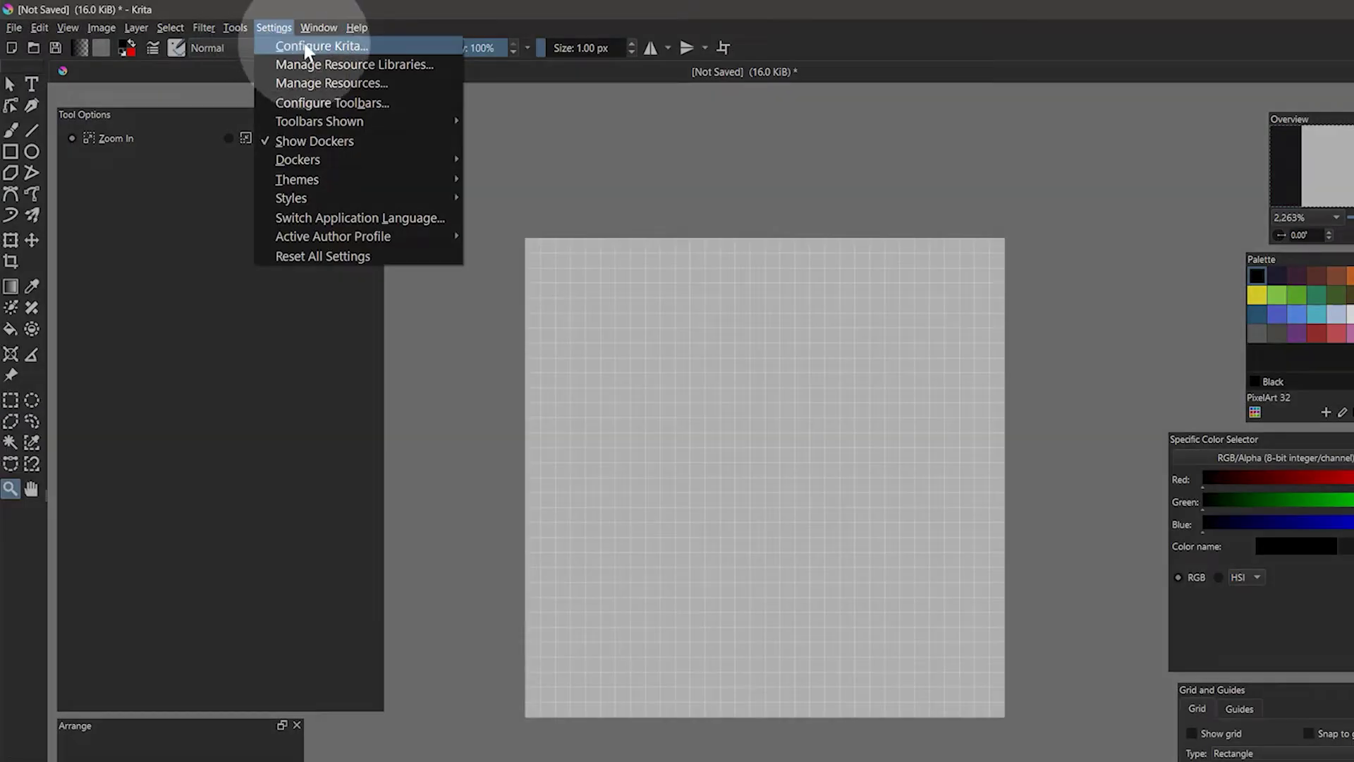
click(307, 48)
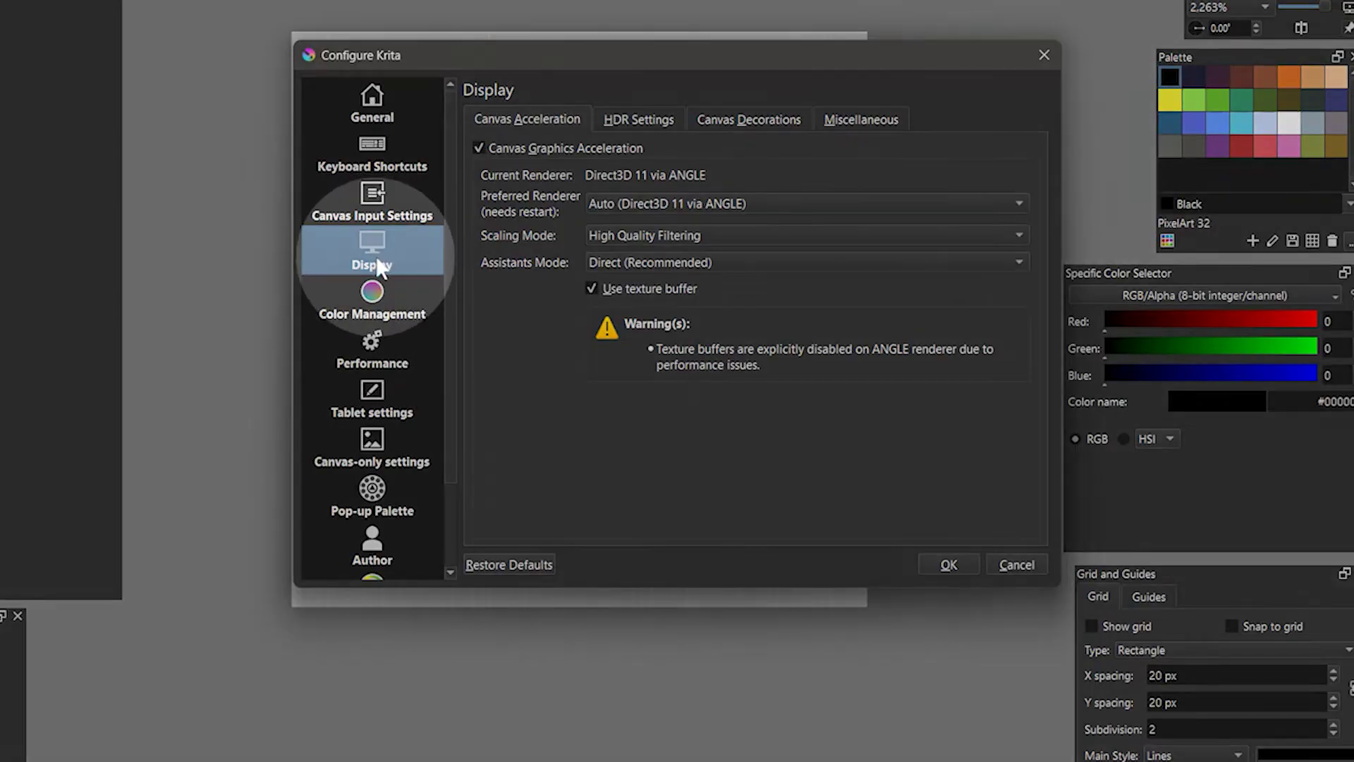
click(754, 119)
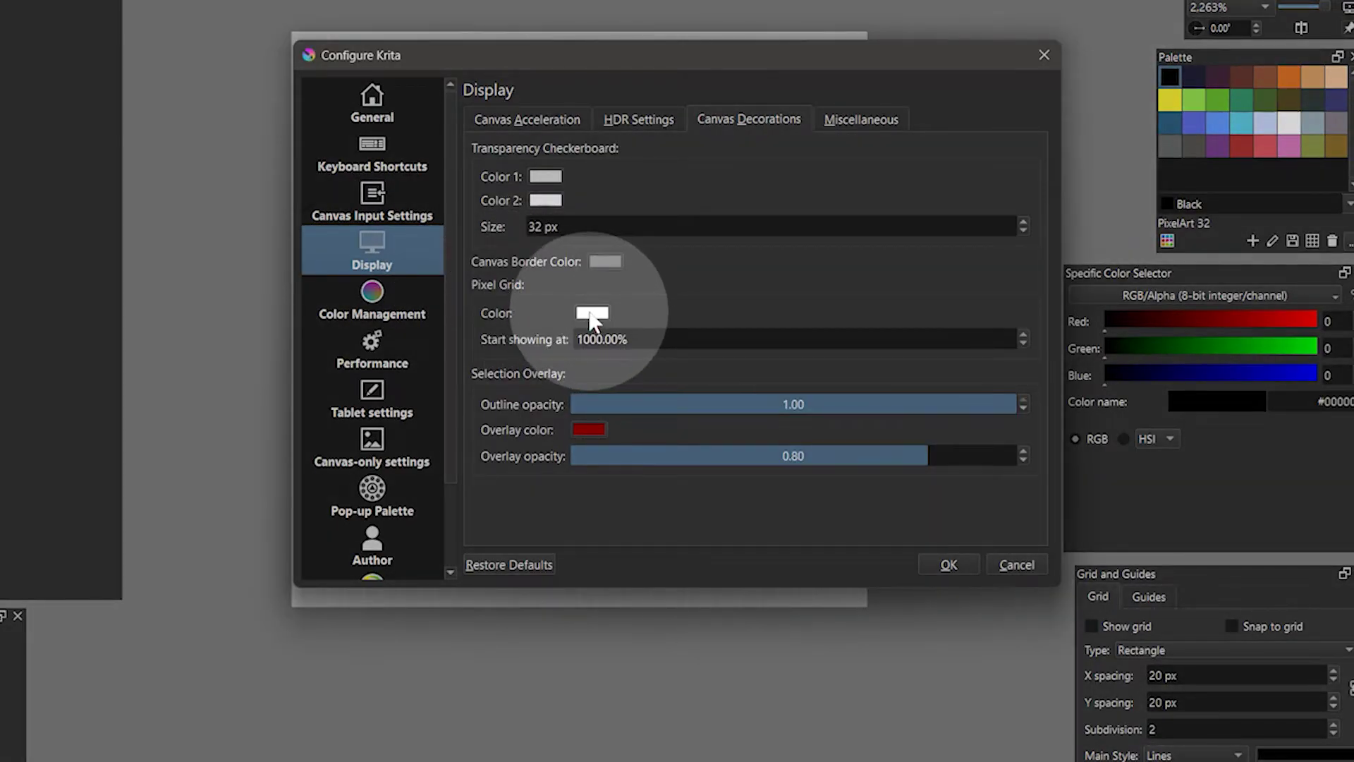
drag(677, 64, 598, 302)
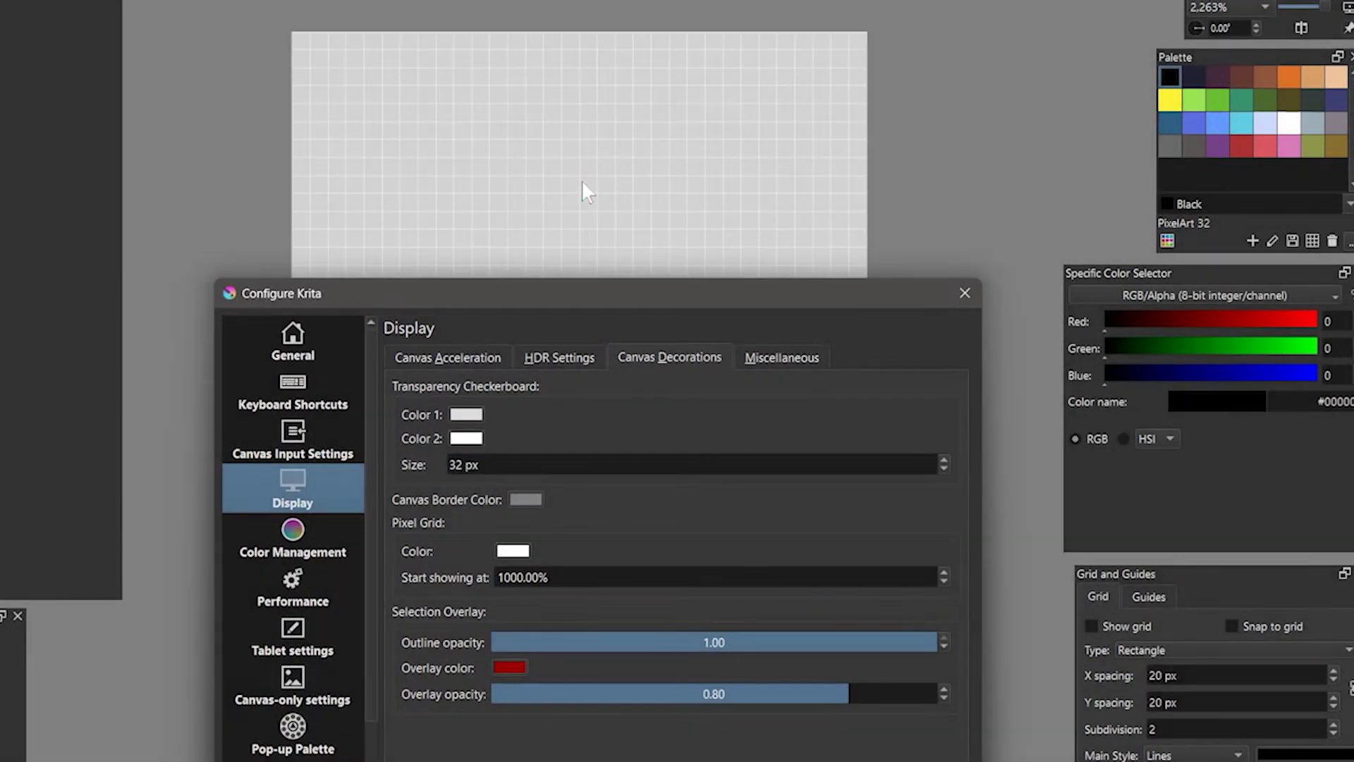
drag(575, 296, 562, 75)
click(501, 322)
click(657, 166)
click(751, 166)
click(746, 510)
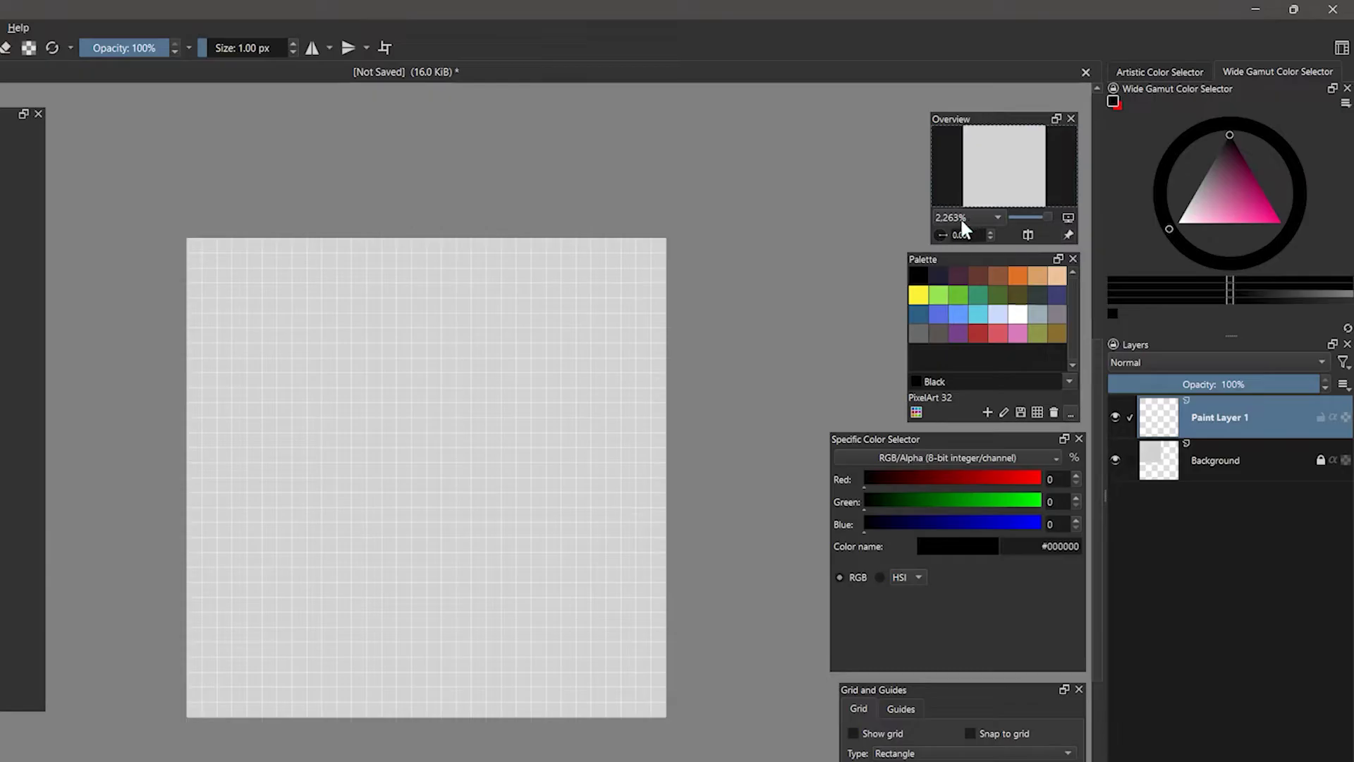
Step: Zoom the canvas to 800% and further in until the pixel grid shows
click(1227, 8)
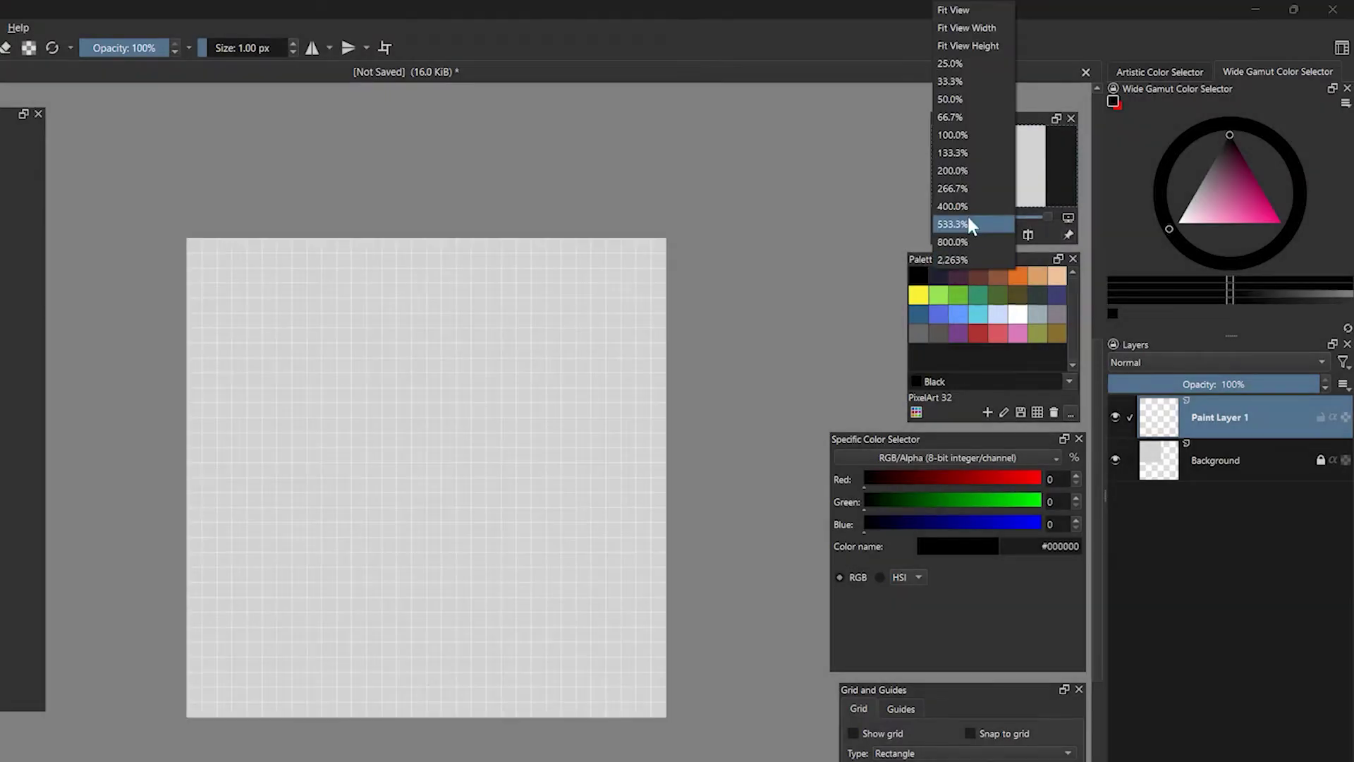
click(962, 242)
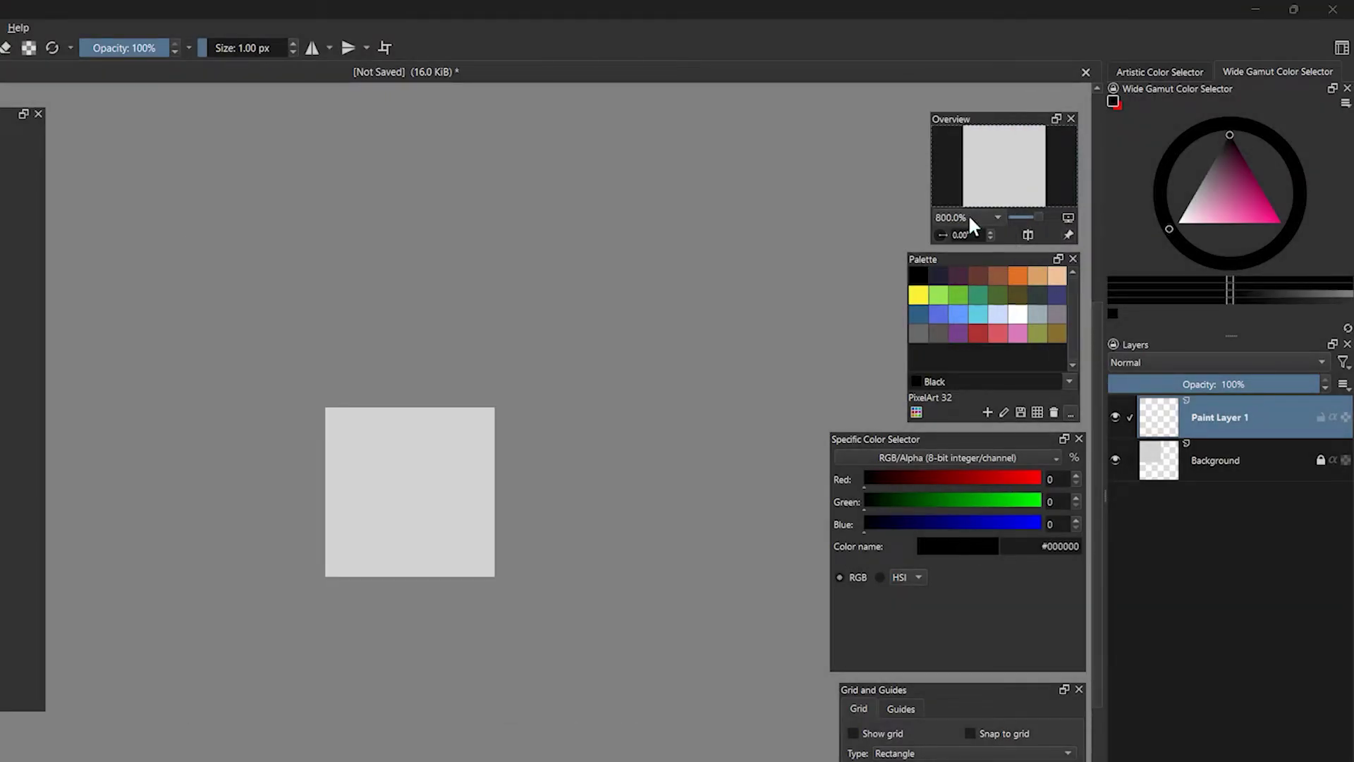
scroll(1039, 218, up, 1)
scroll(1041, 226, up, 2)
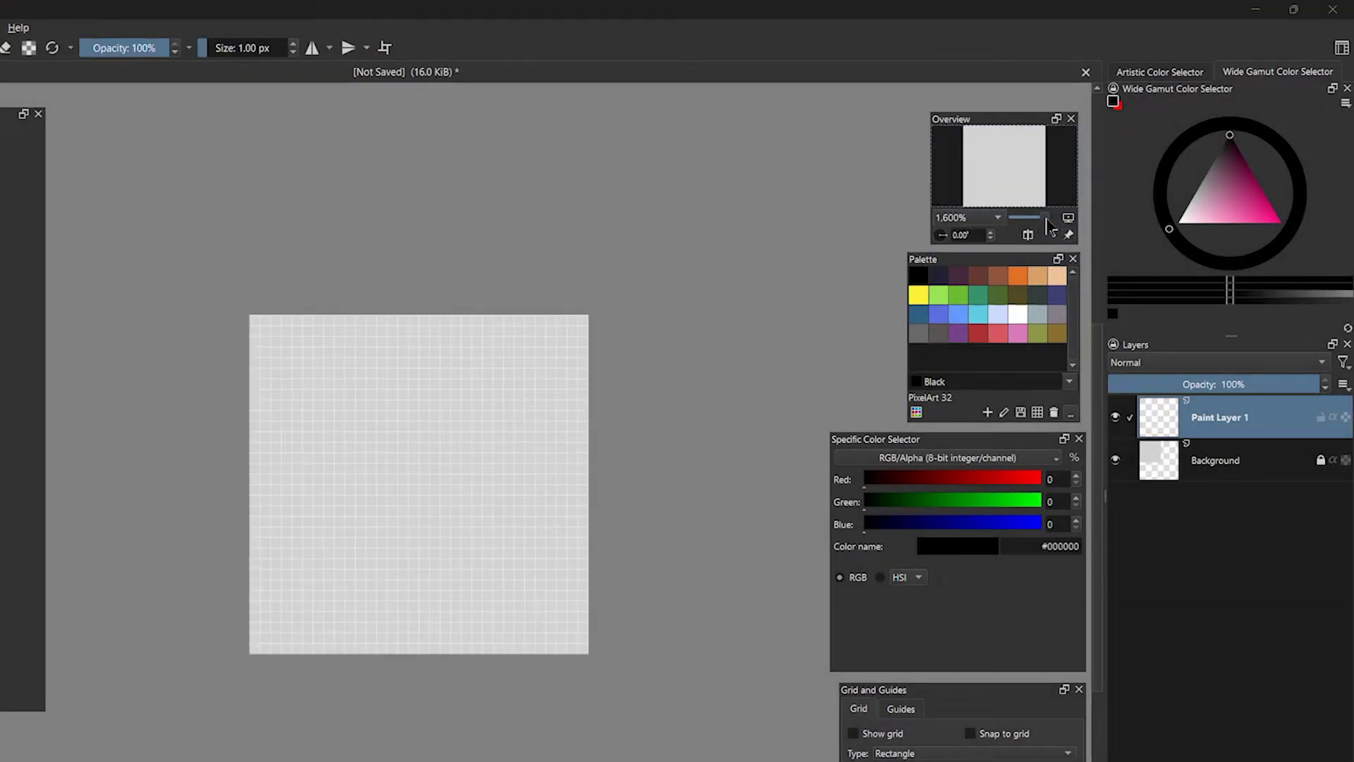
Step: Save the current docker layout as a new workspace named Pixel Art AR
click(319, 27)
mouse_move(361, 83)
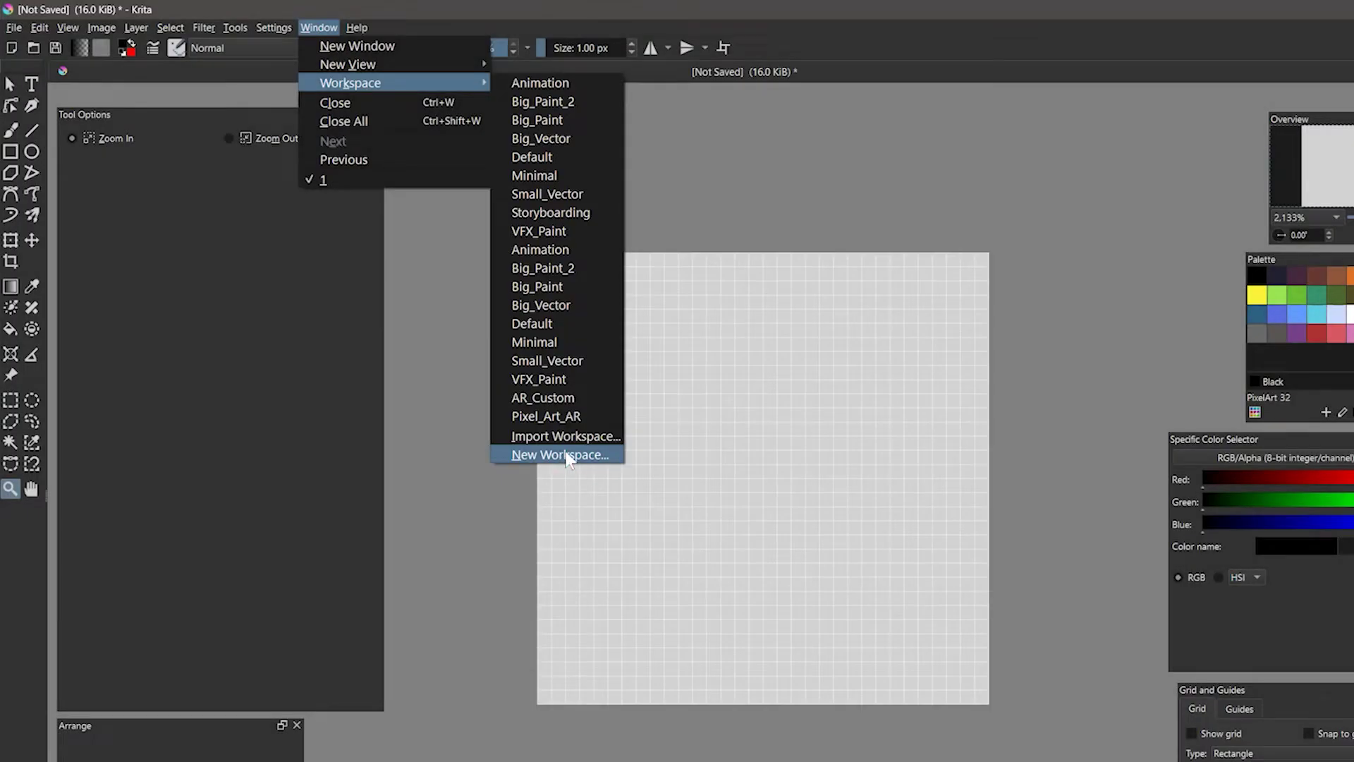
click(563, 457)
text(Pixel Art AR)
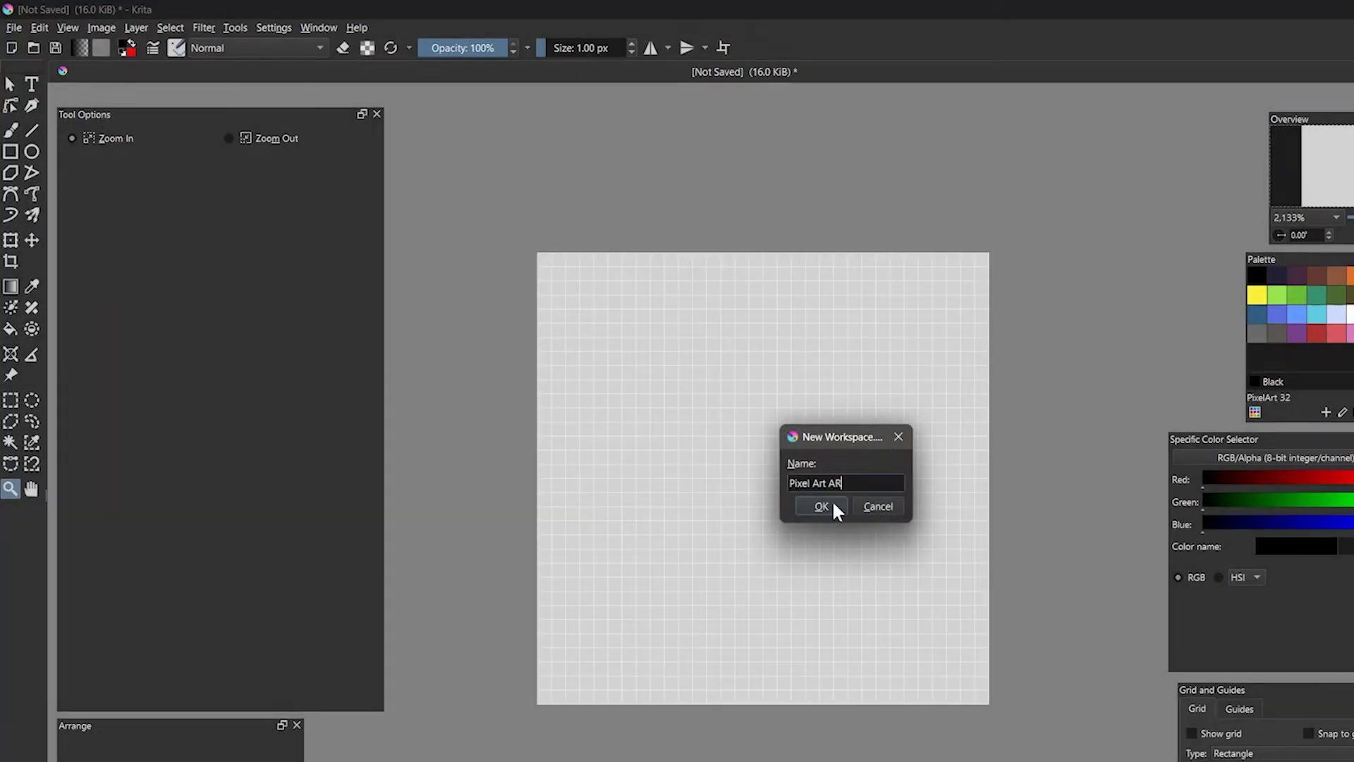
click(833, 502)
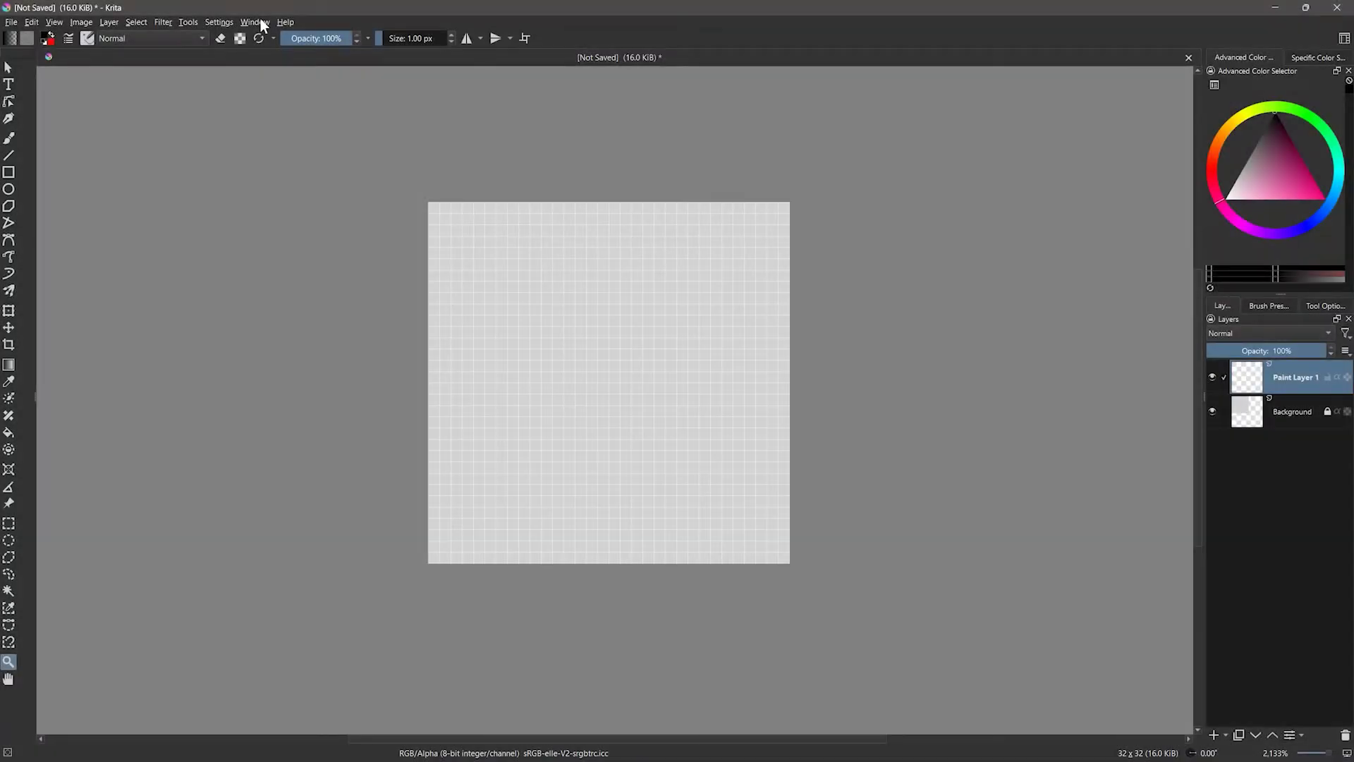
Step: Load the Pixel_Art_AR workspace
click(261, 25)
mouse_move(297, 60)
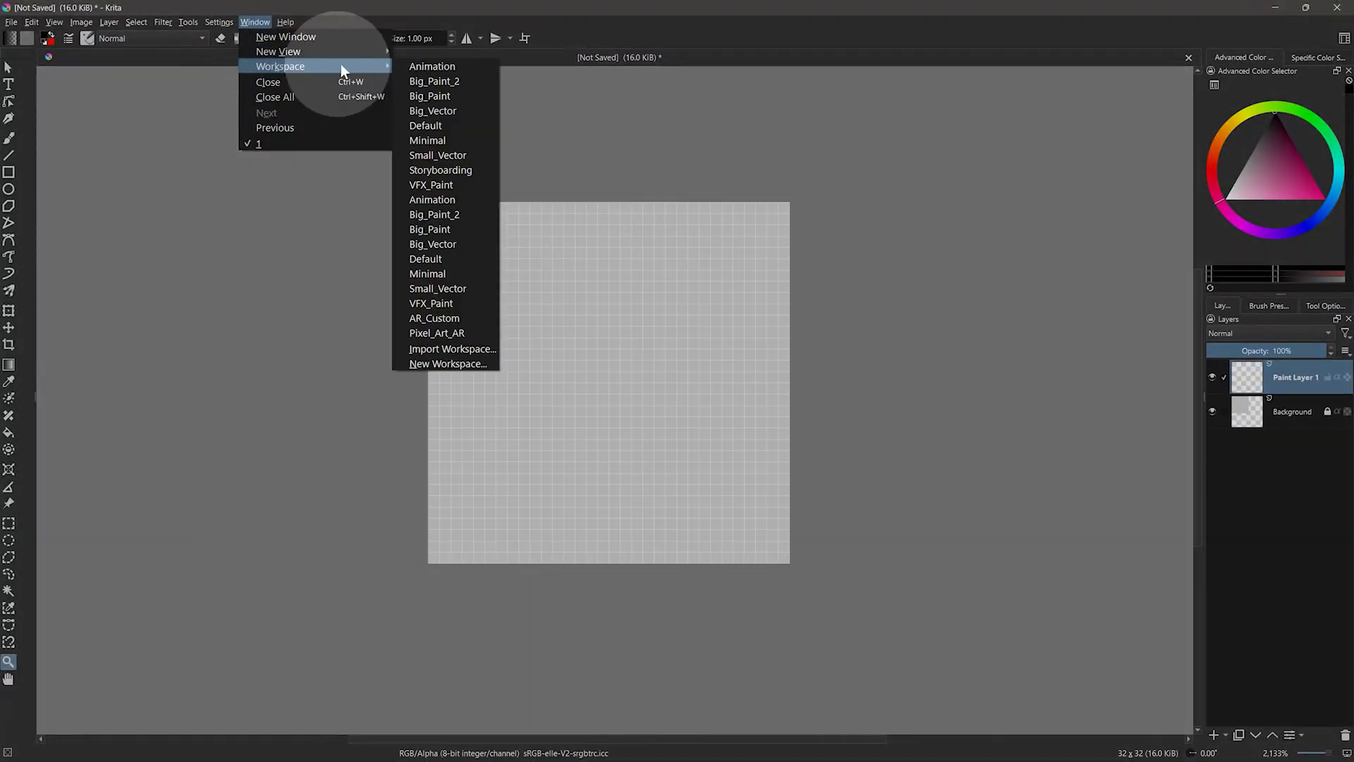
click(434, 331)
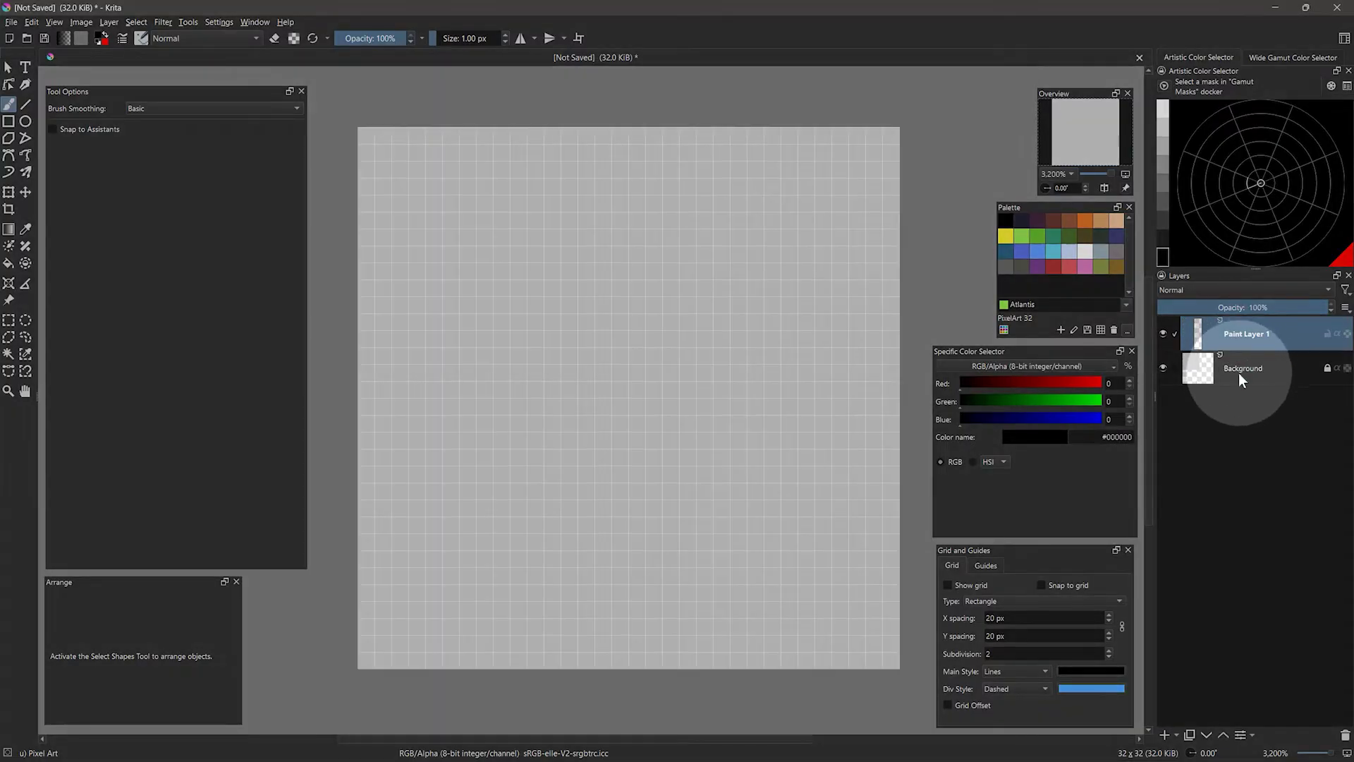
click(1238, 371)
click(1164, 368)
click(1165, 366)
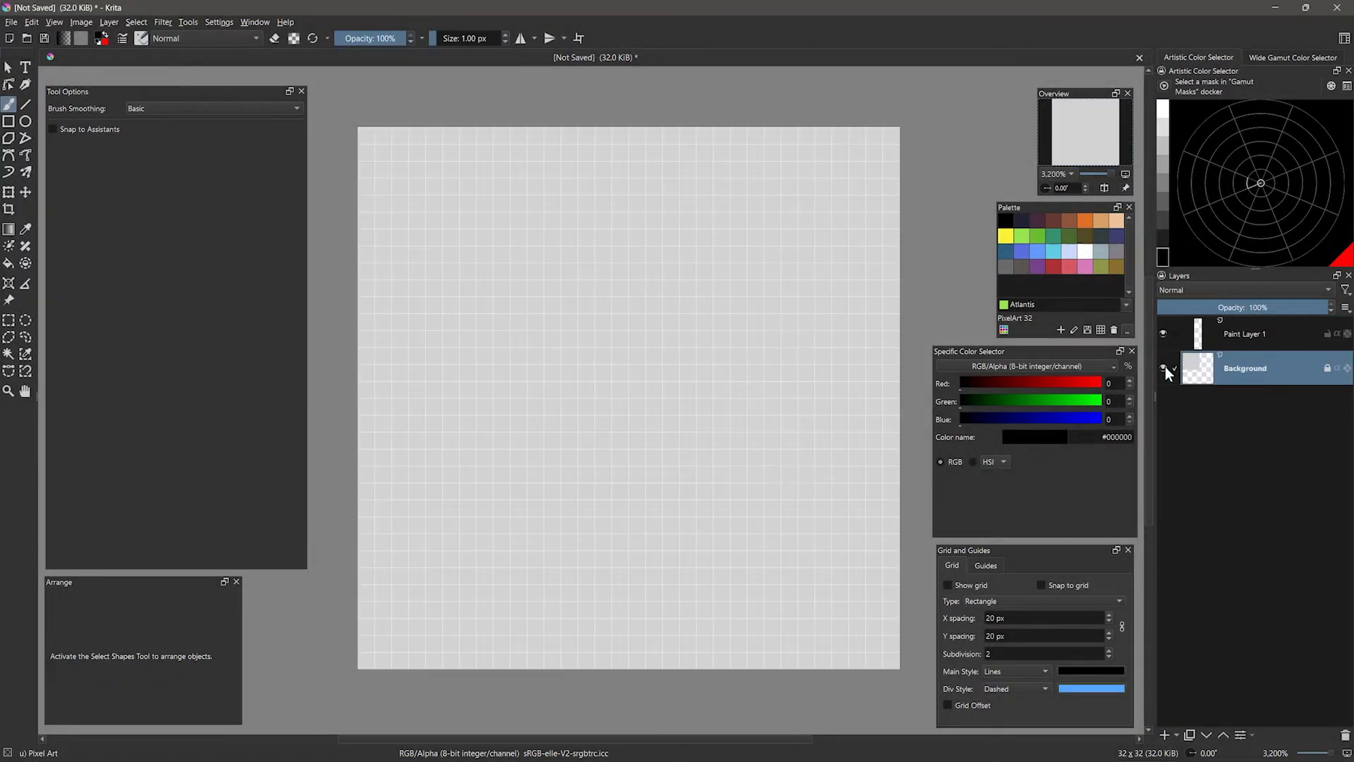
click(1233, 332)
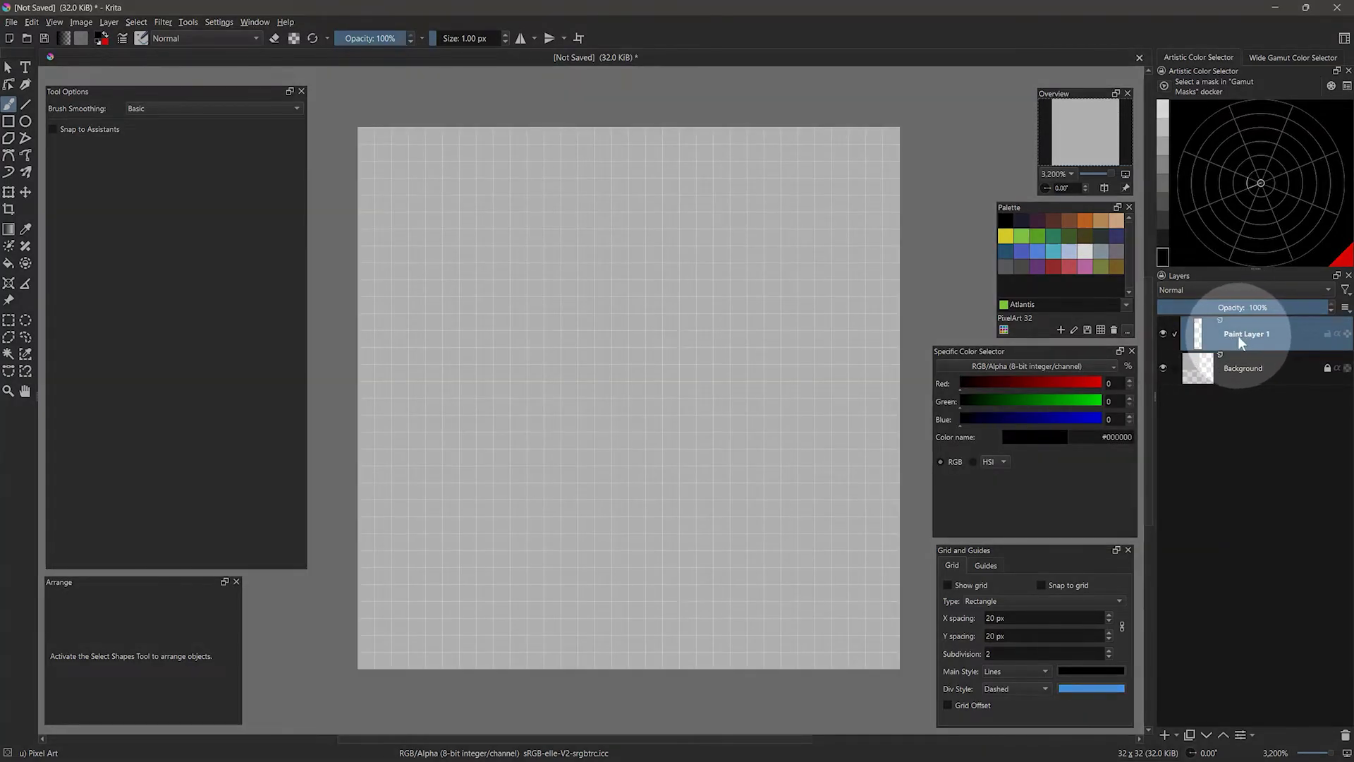
click(1233, 368)
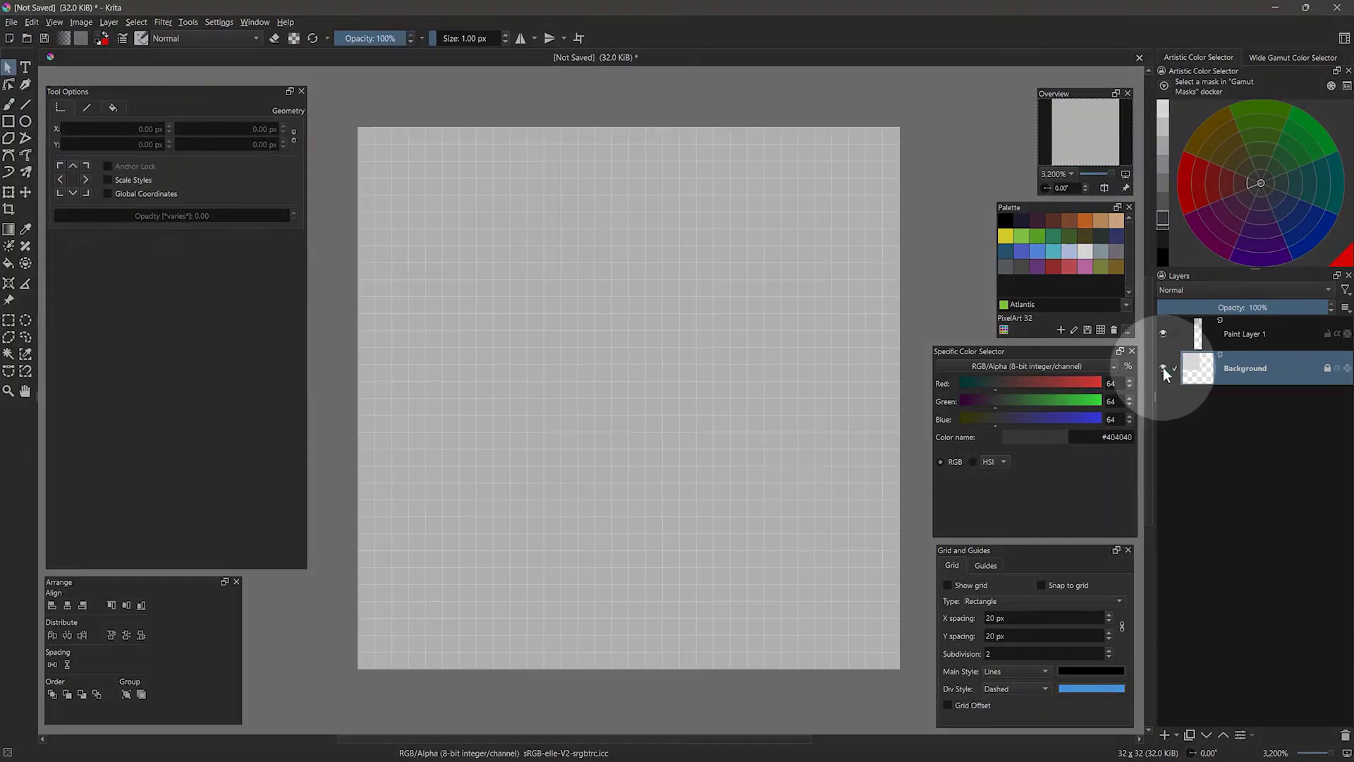
click(1163, 367)
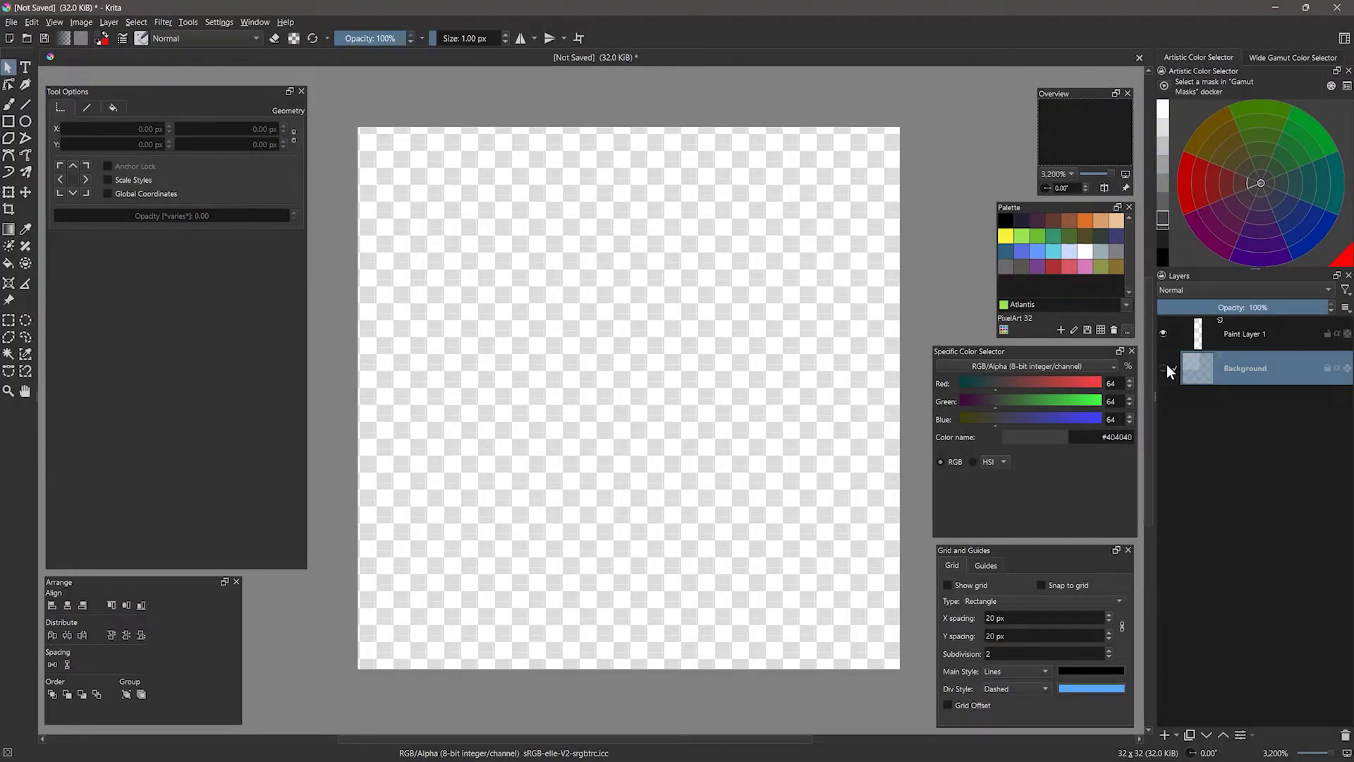
click(1164, 366)
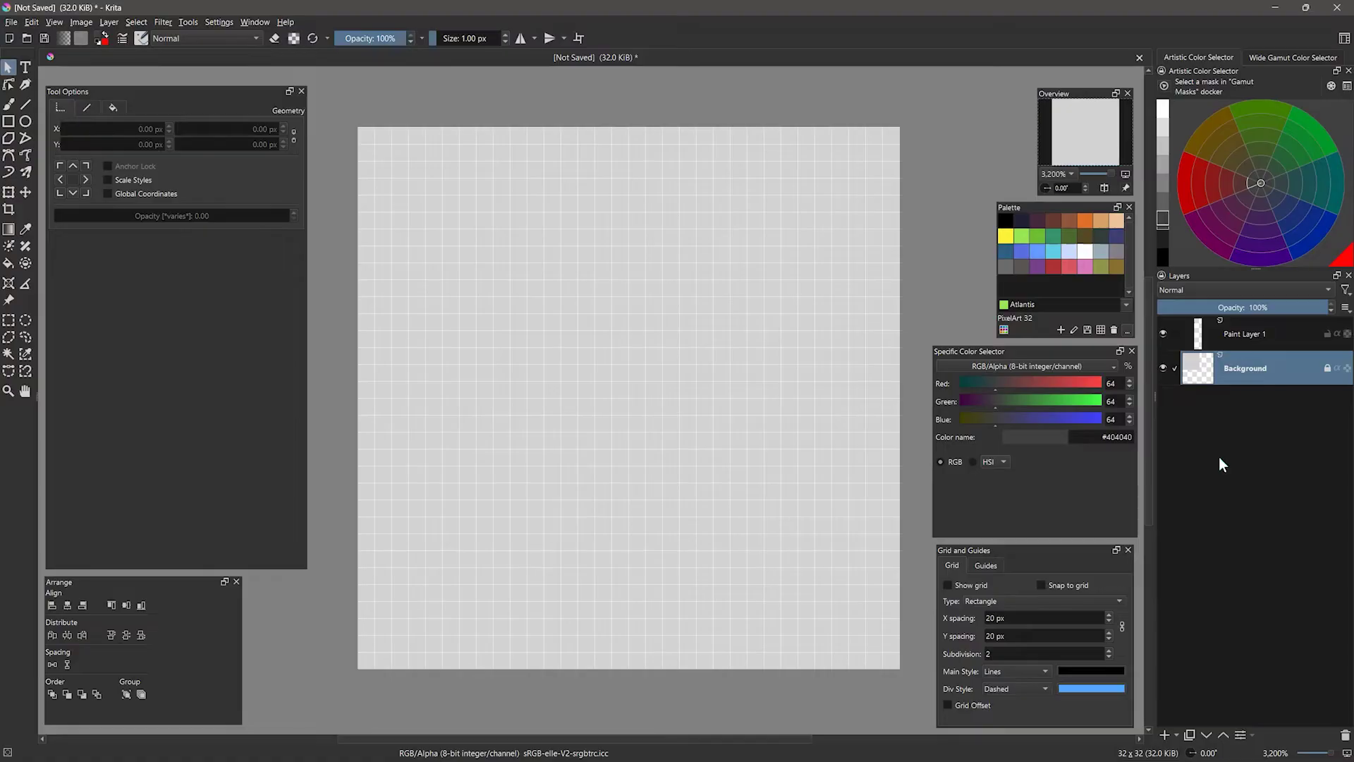
click(9, 264)
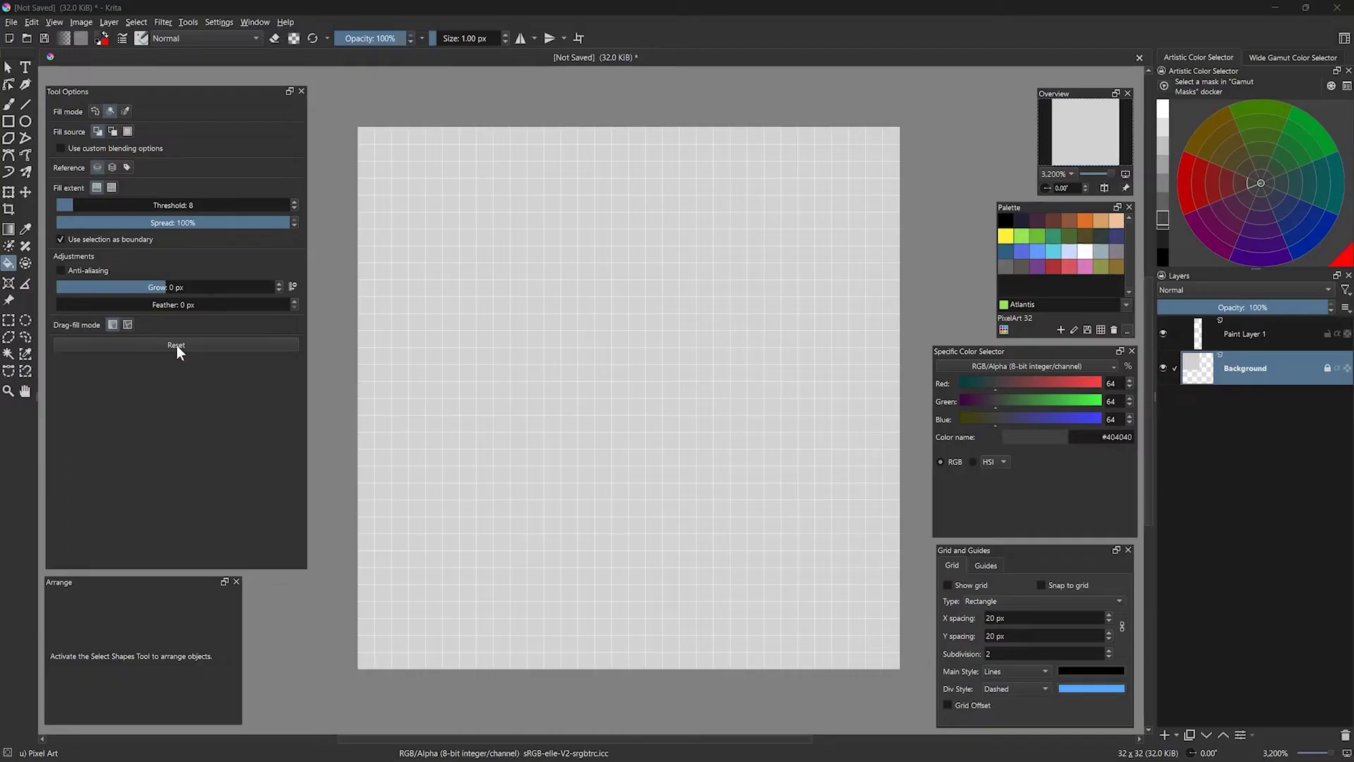
click(1327, 368)
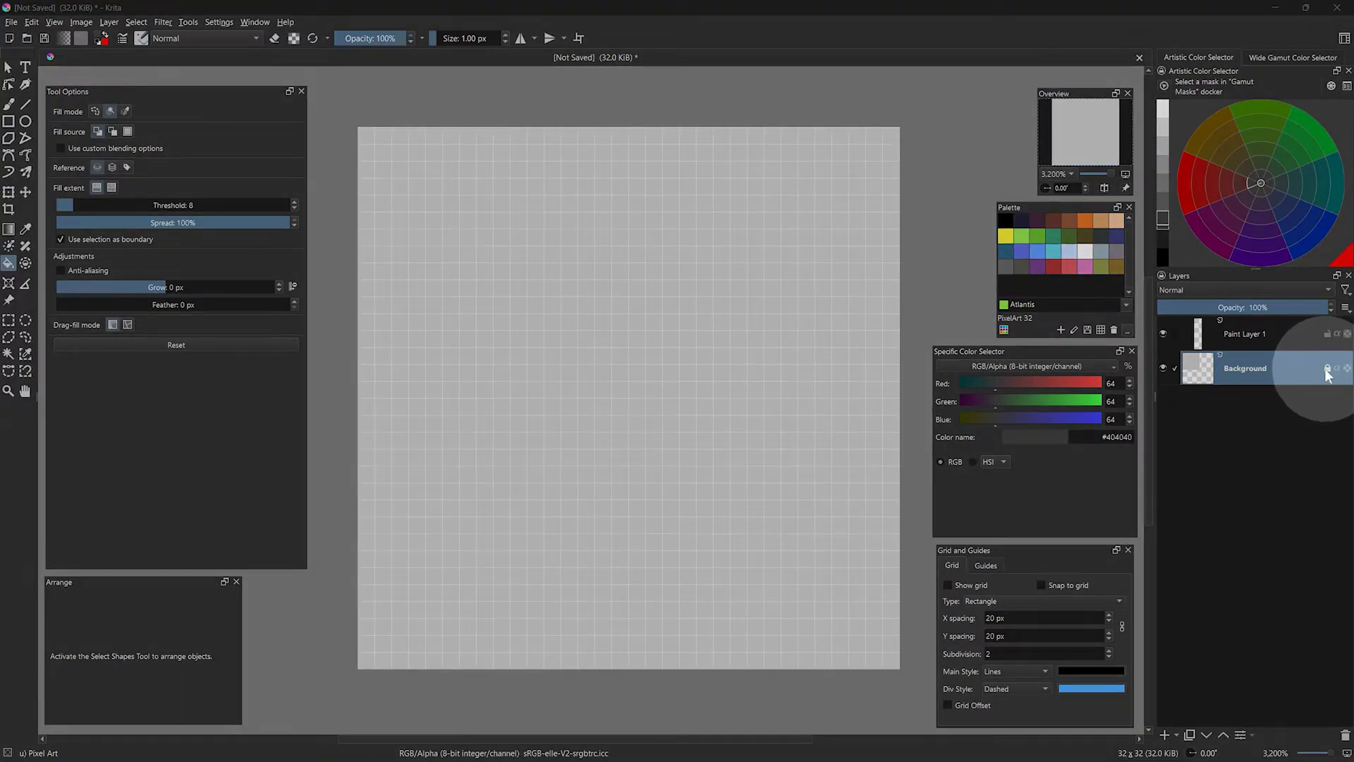
click(1269, 340)
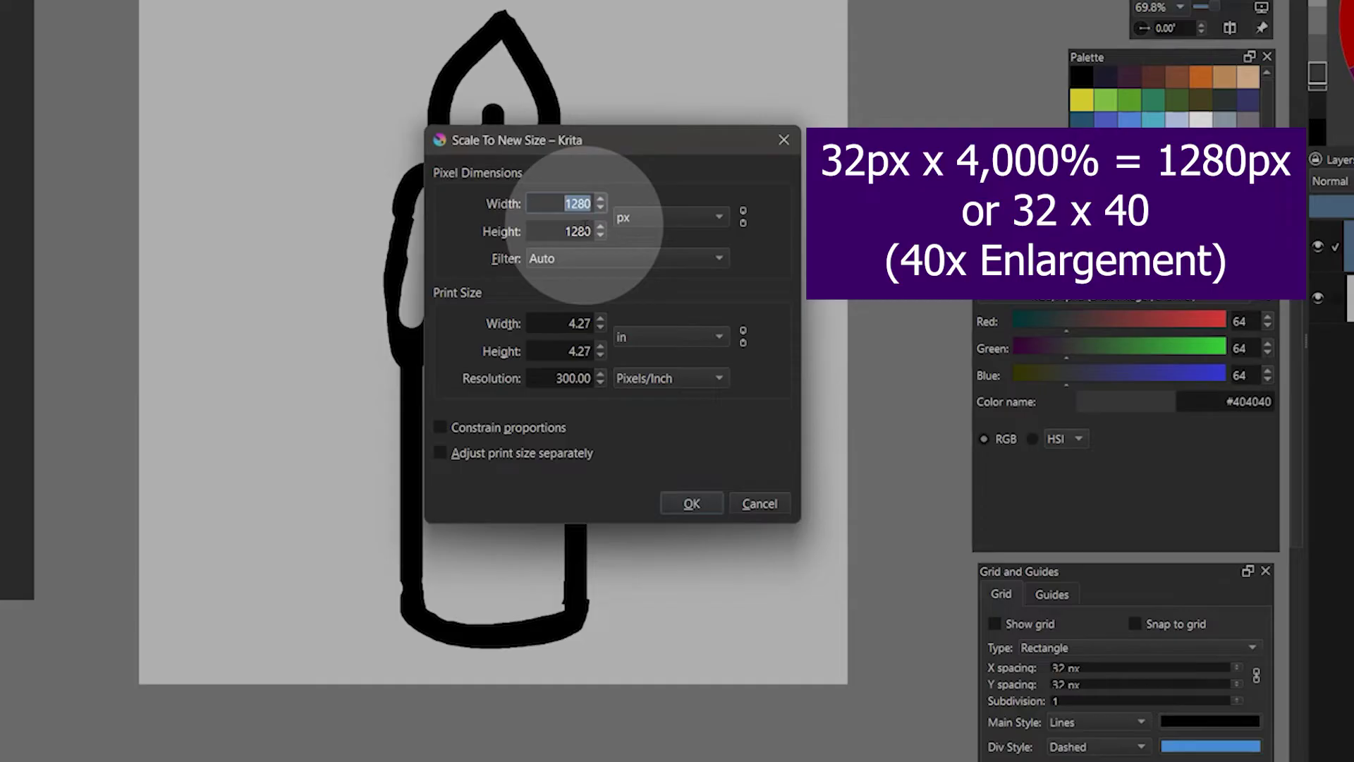
Step: Compute 32 × 40 = 1,280 in Windows Calculator
key(alt+Tab)
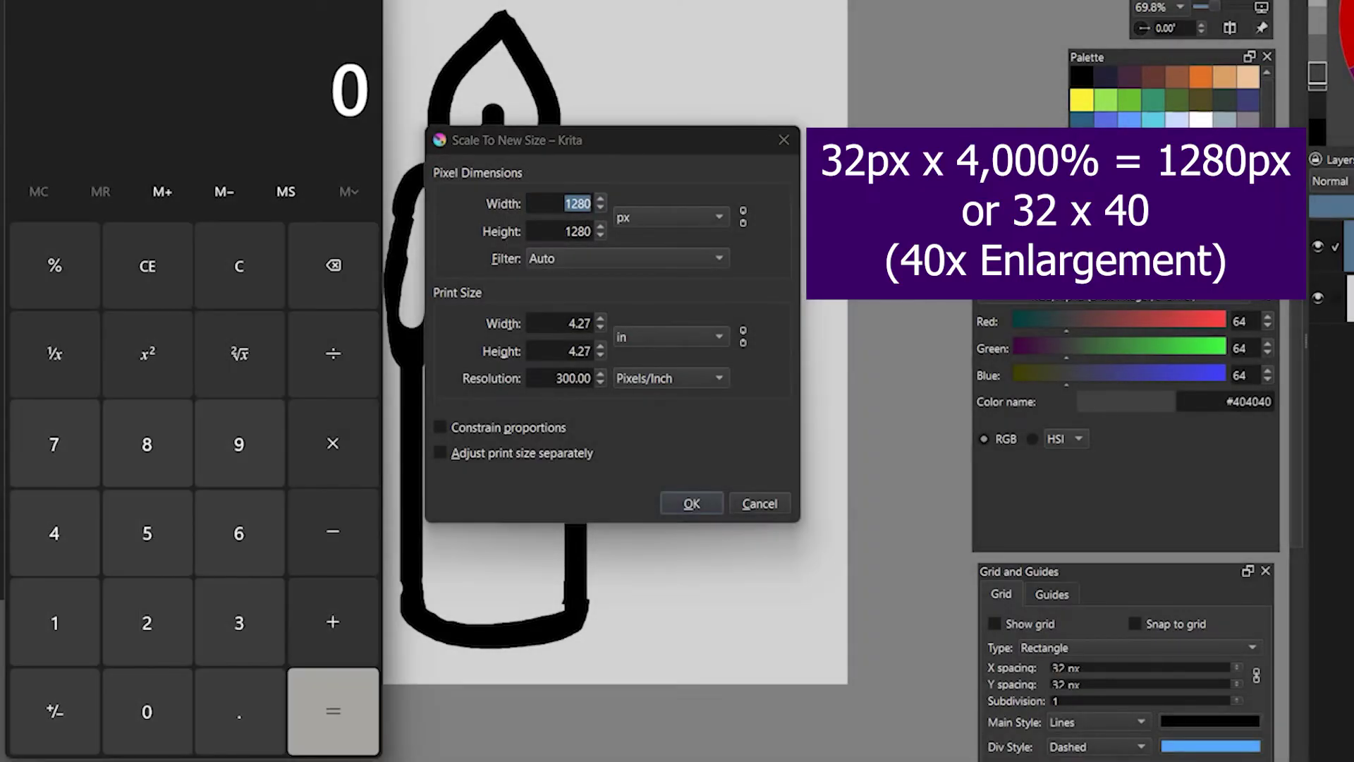
click(239, 622)
click(147, 622)
click(332, 443)
click(54, 533)
triple_click(147, 711)
key(BackSpace)
key(BackSpace)
click(333, 711)
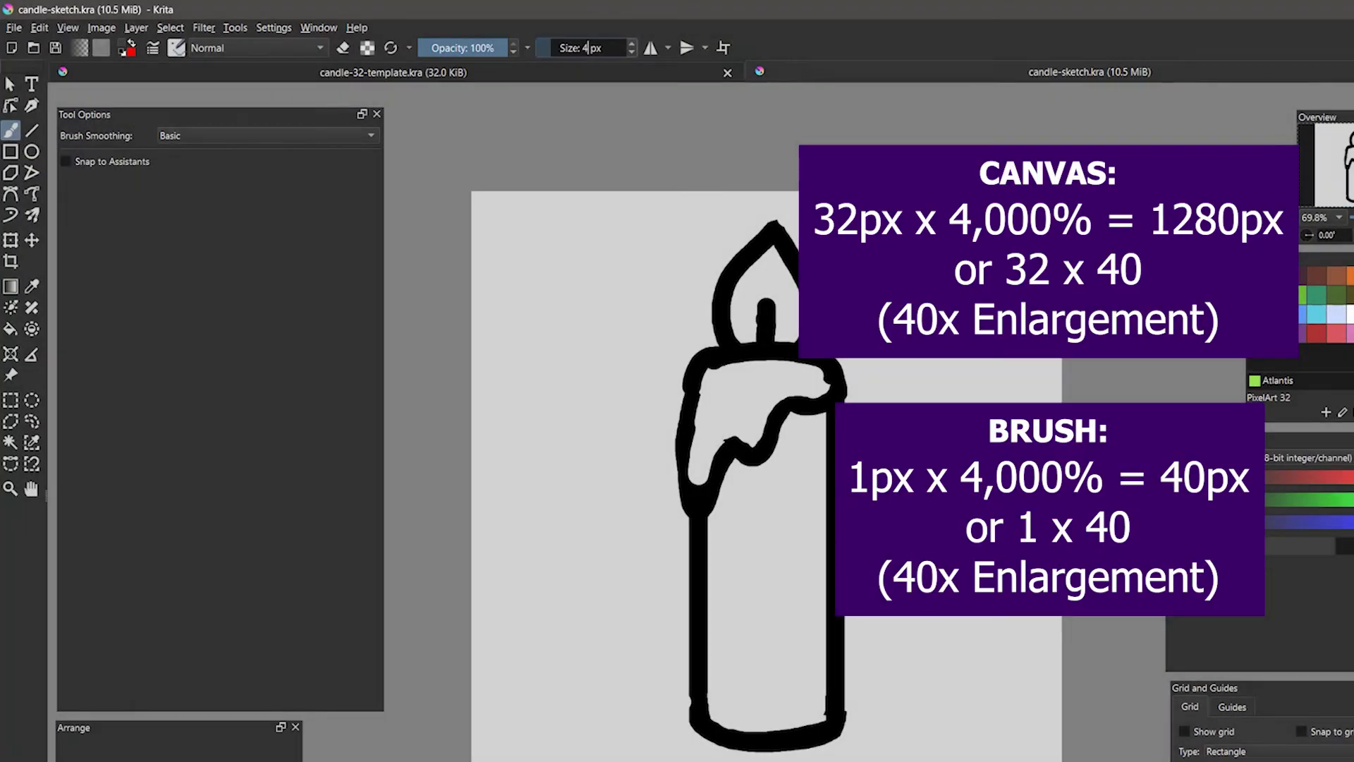
Step: Set the brush size to 40 px and paint test strokes on the sketch
click(557, 48)
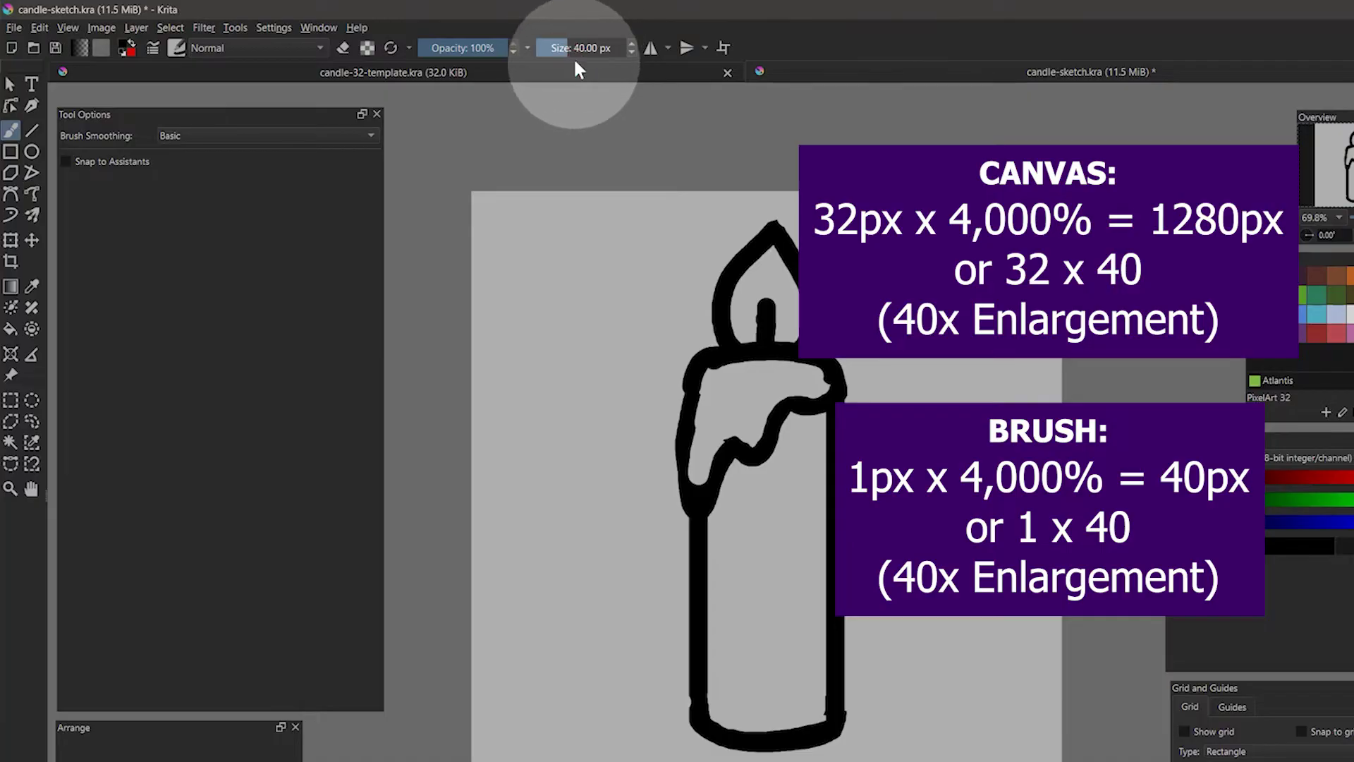
click(582, 259)
mouse_move(622, 253)
mouse_down()
mouse_move(585, 342)
mouse_move(588, 394)
mouse_up()
key(ctrl+shift+apostrophe)
click(632, 305)
drag(633, 332, 633, 547)
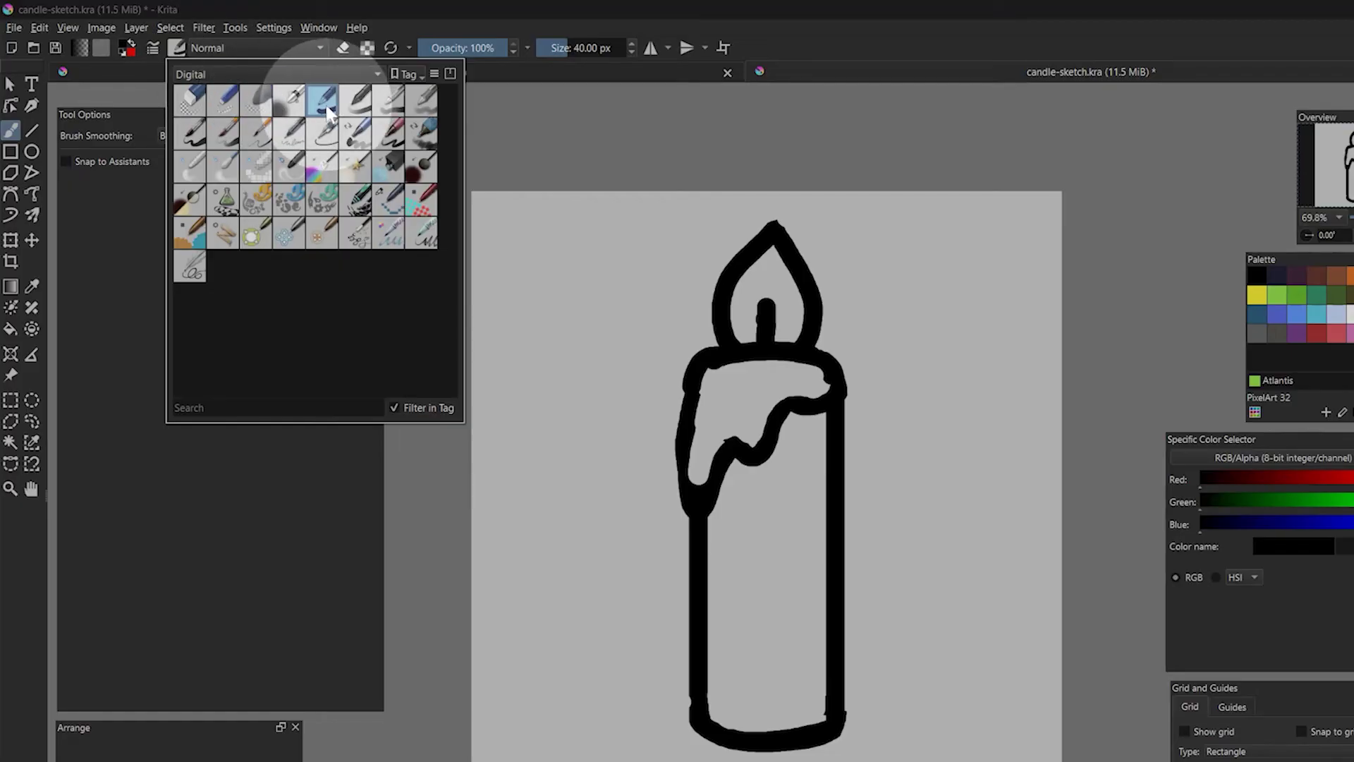
Step: Switch to the Basic-1 ink preset, try it, and undo the test strokes
mouse_move(261, 90)
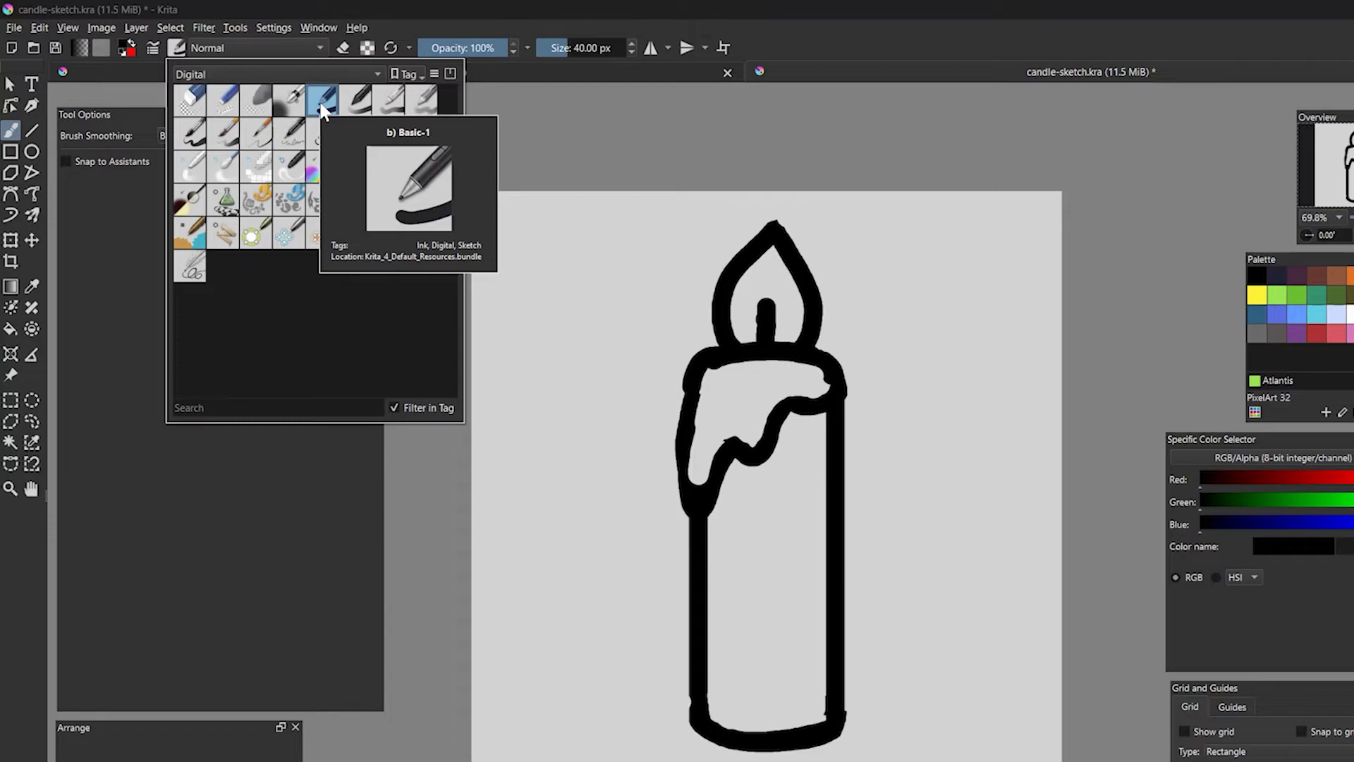
click(321, 109)
mouse_move(587, 238)
mouse_down()
mouse_move(520, 423)
mouse_move(555, 672)
mouse_up()
drag(636, 591, 581, 706)
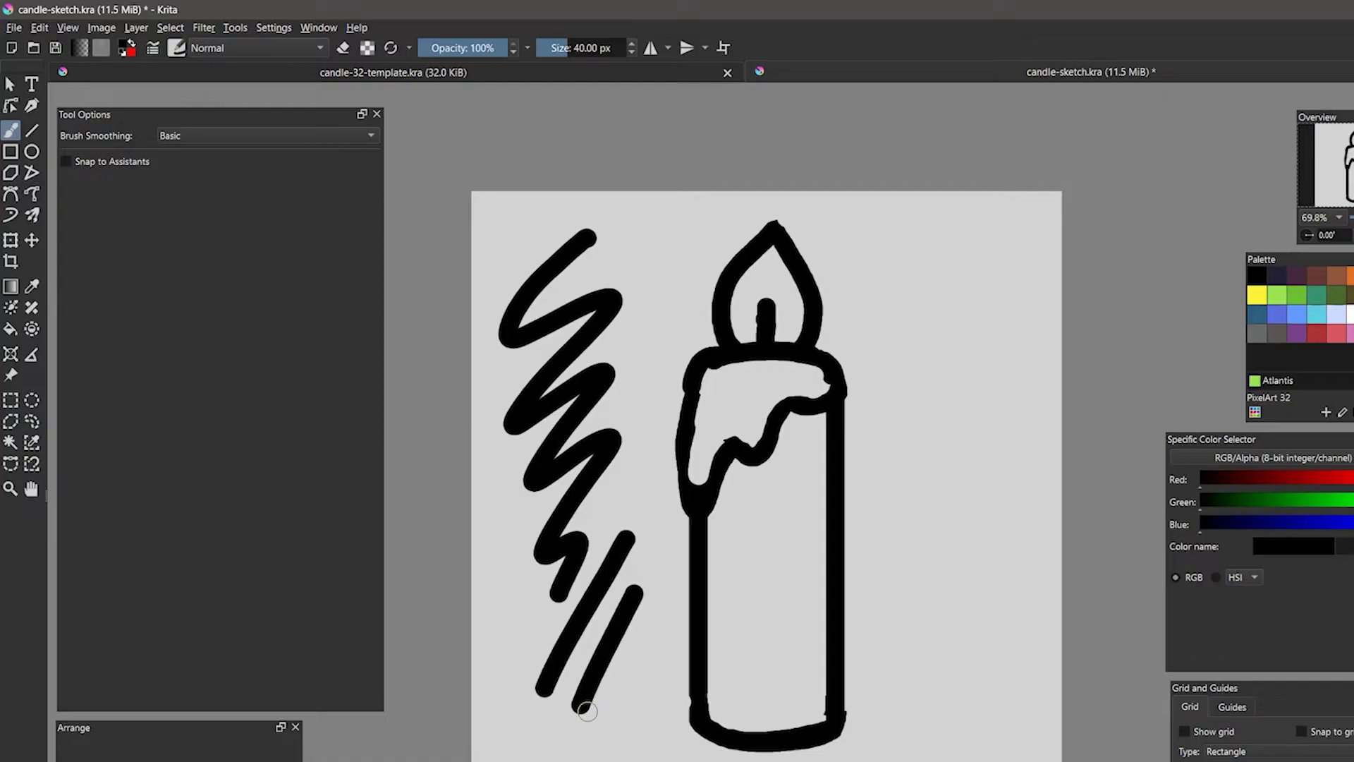
key(ctrl+z)
key(ctrl+z)
Step: Sketch a second candle with flame and drips on the left using a 5 px brush
click(177, 47)
click(323, 132)
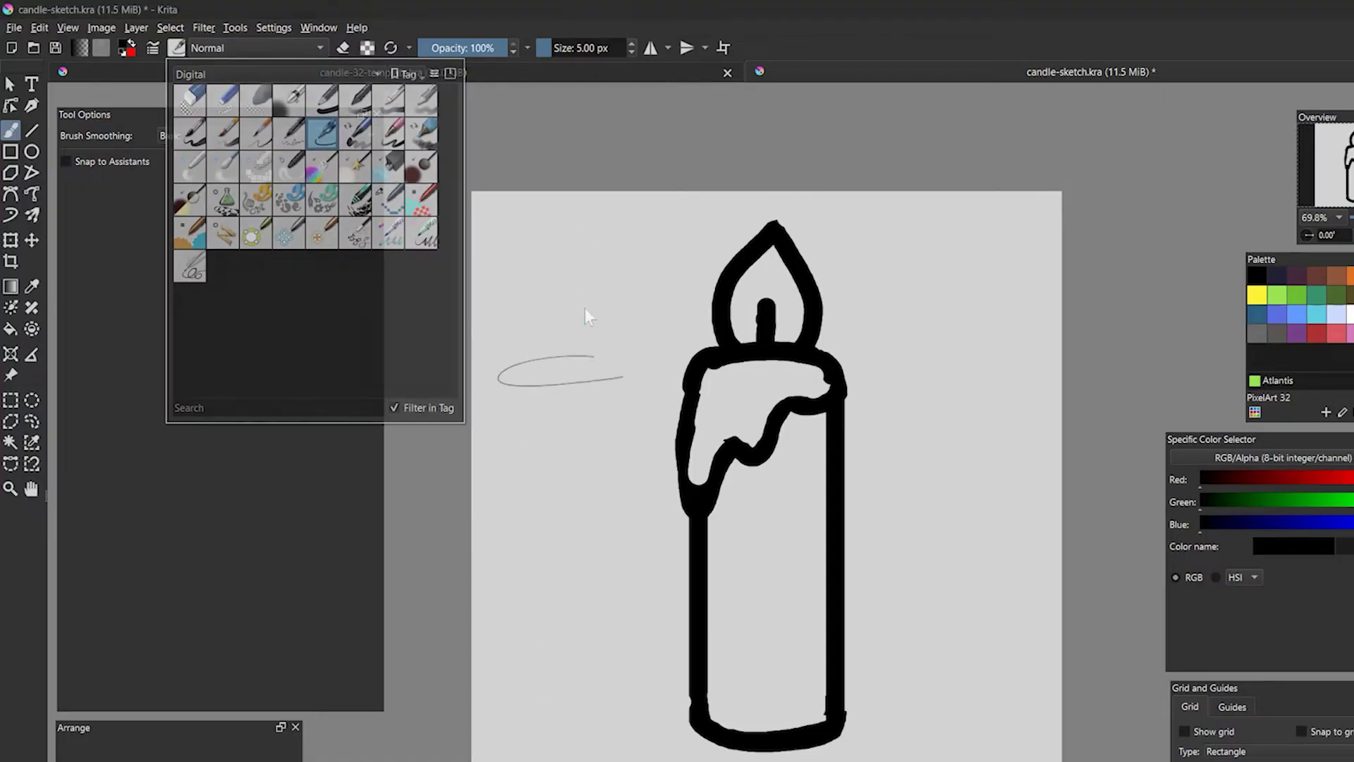
drag(507, 381, 512, 634)
drag(562, 250, 564, 374)
drag(511, 452, 631, 395)
Step: Ink the left candle's outline, flame, wick, rim, drips and base with the 40 px brush
click(176, 47)
click(320, 109)
mouse_move(499, 381)
mouse_down()
mouse_move(637, 480)
mouse_move(636, 370)
mouse_up()
drag(536, 349, 593, 349)
drag(565, 321, 564, 353)
drag(493, 385, 638, 370)
drag(512, 487, 621, 395)
drag(490, 381, 493, 493)
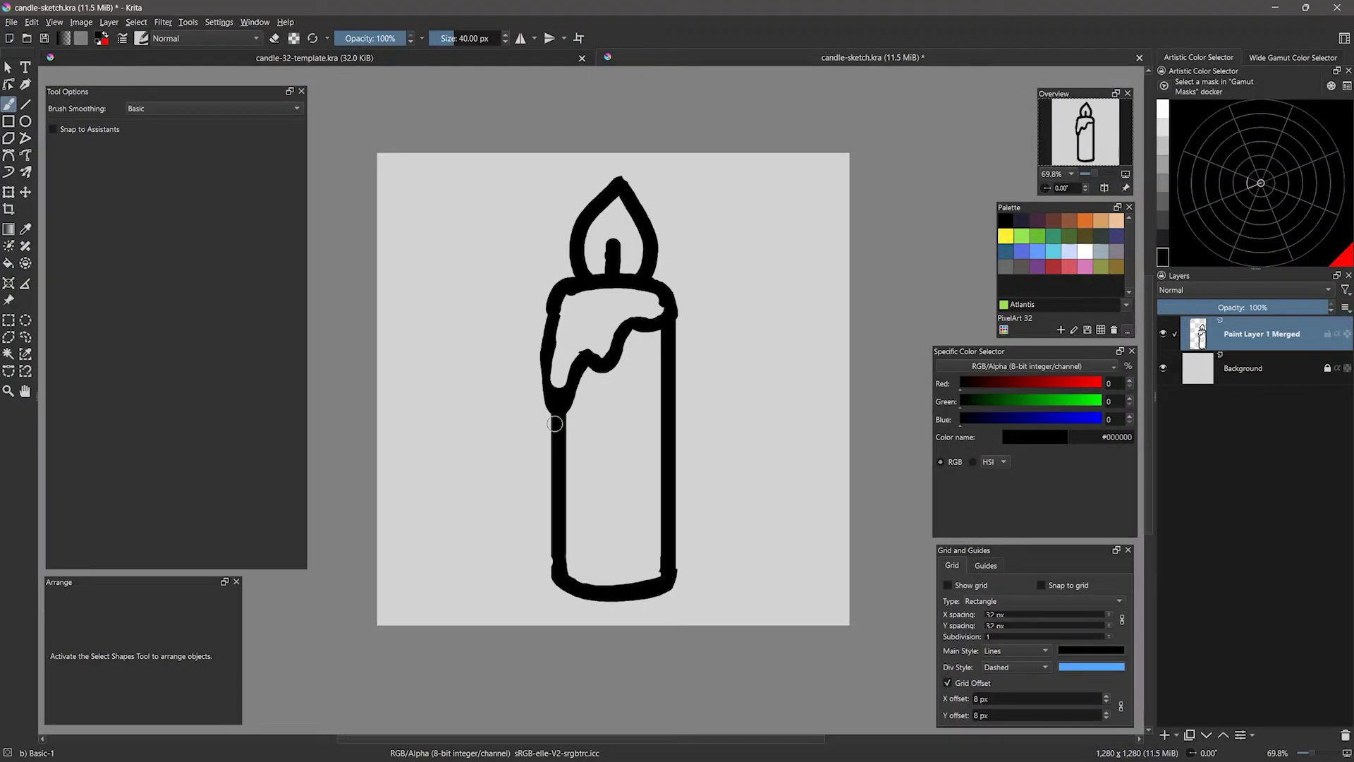
Step: Turn on the canvas grid with 40 px spacing
click(218, 22)
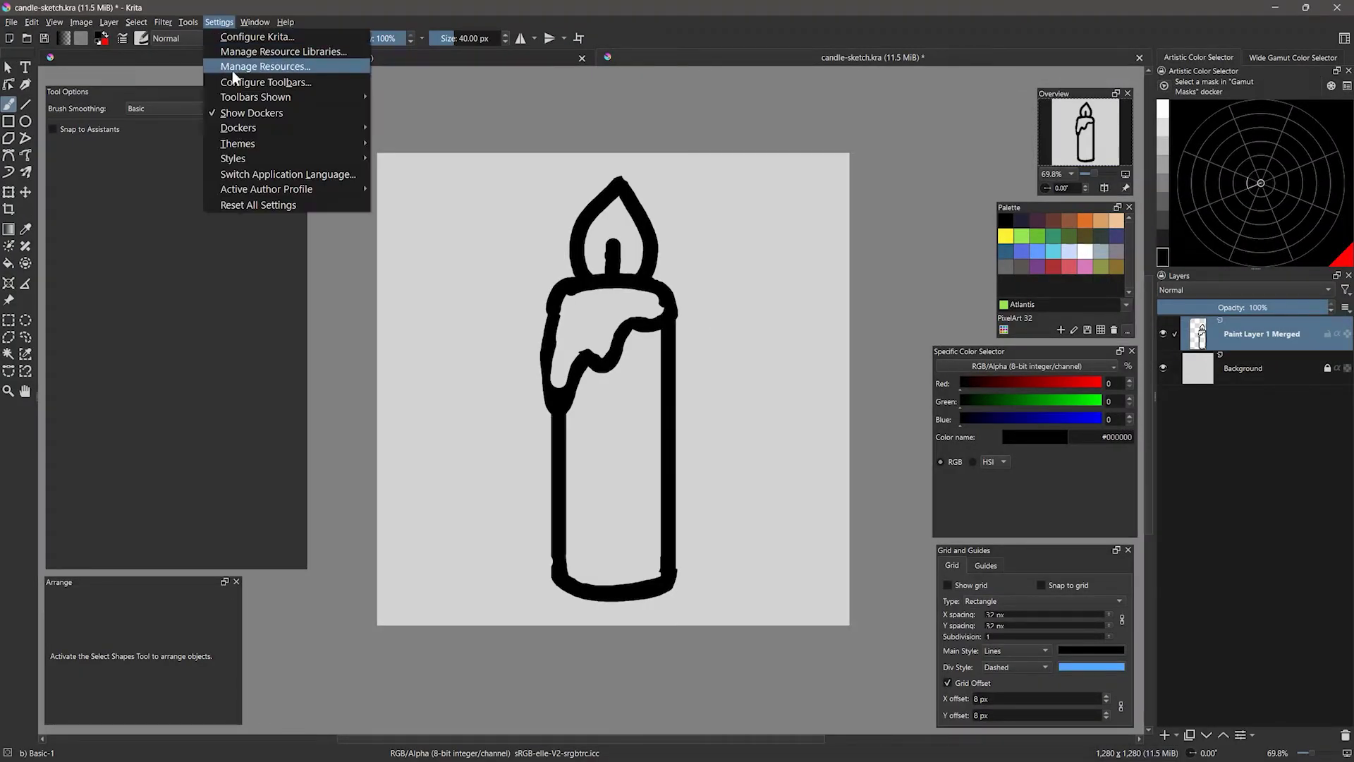
mouse_move(253, 128)
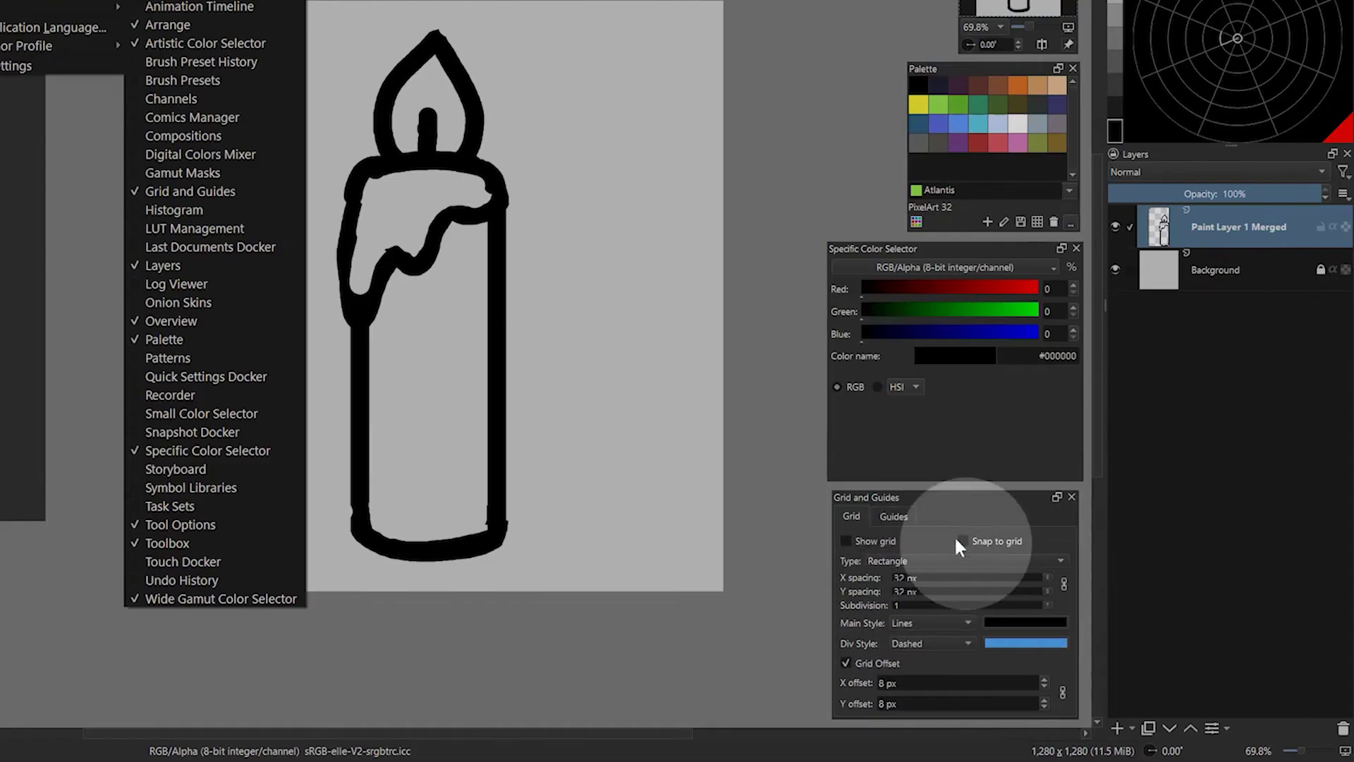
key(Escape)
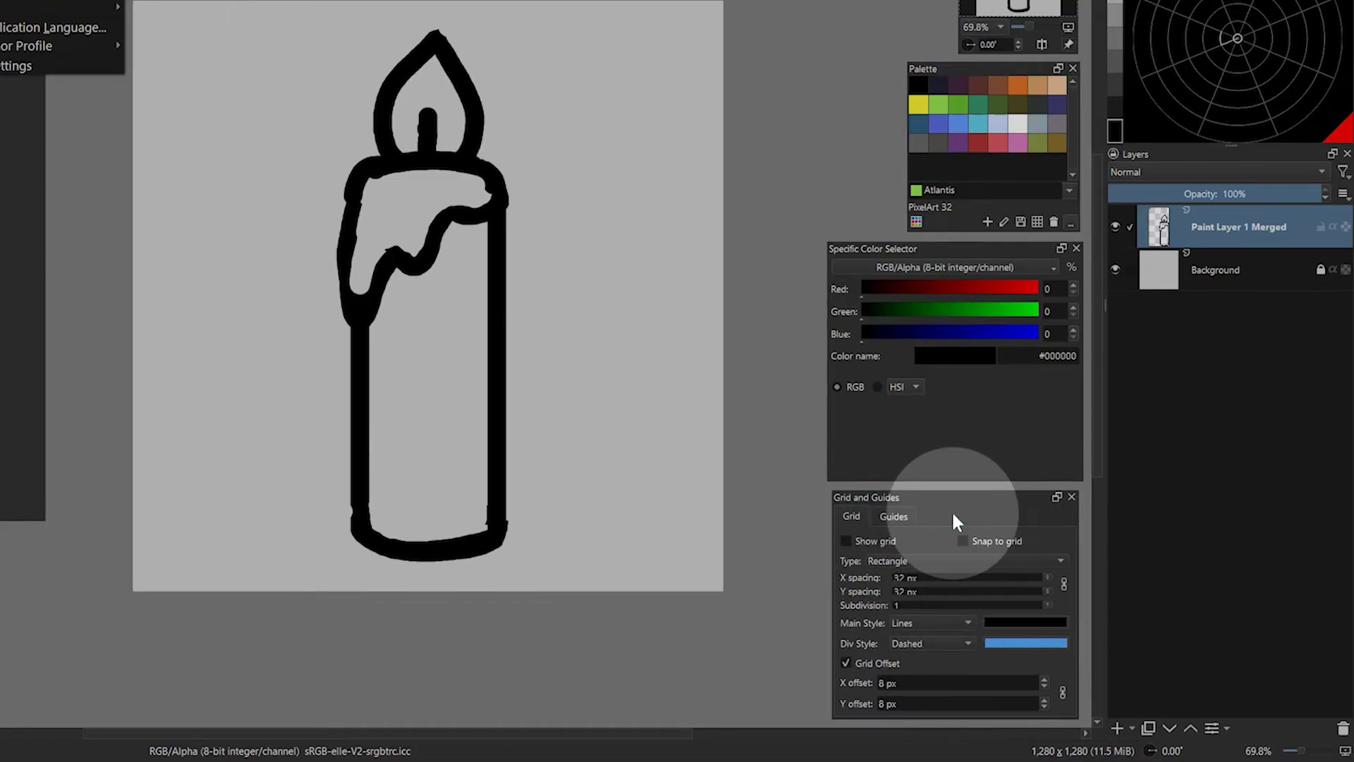
click(845, 540)
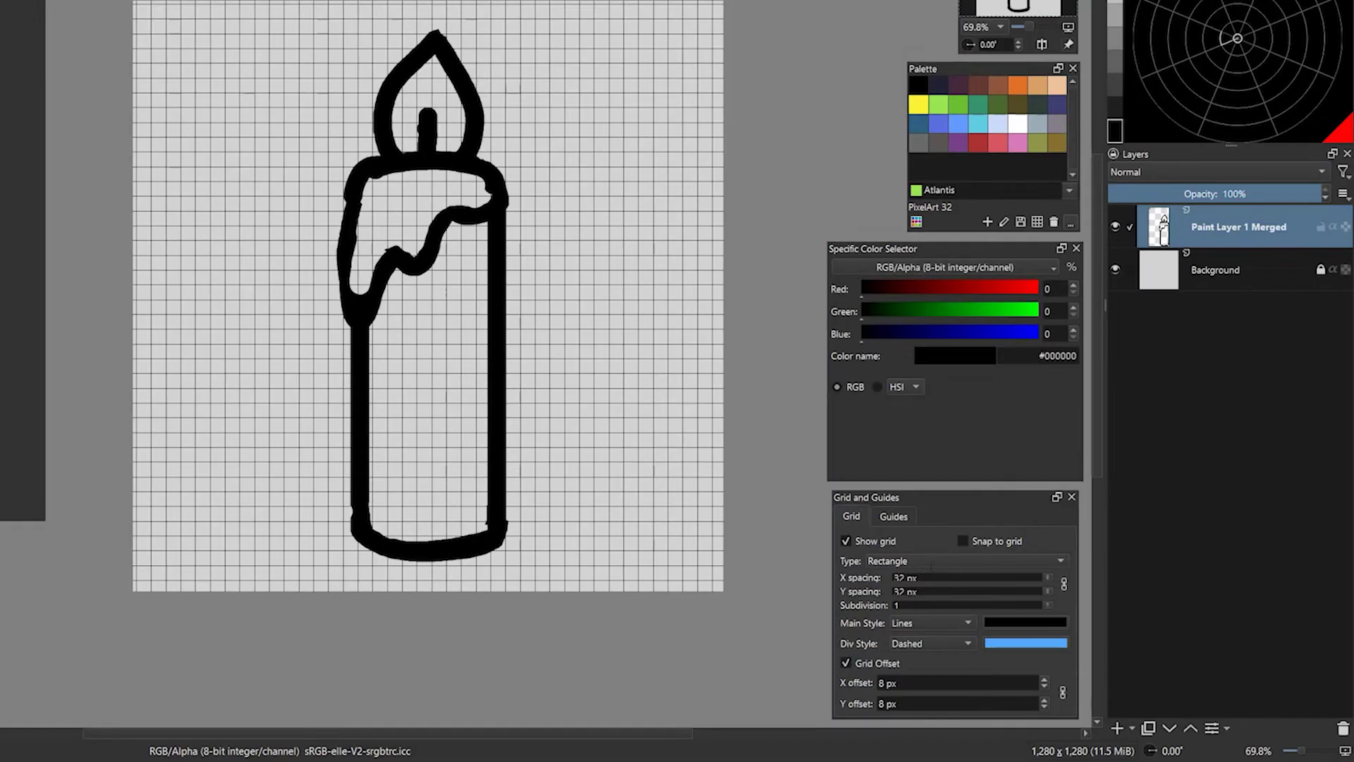
drag(895, 577, 910, 577)
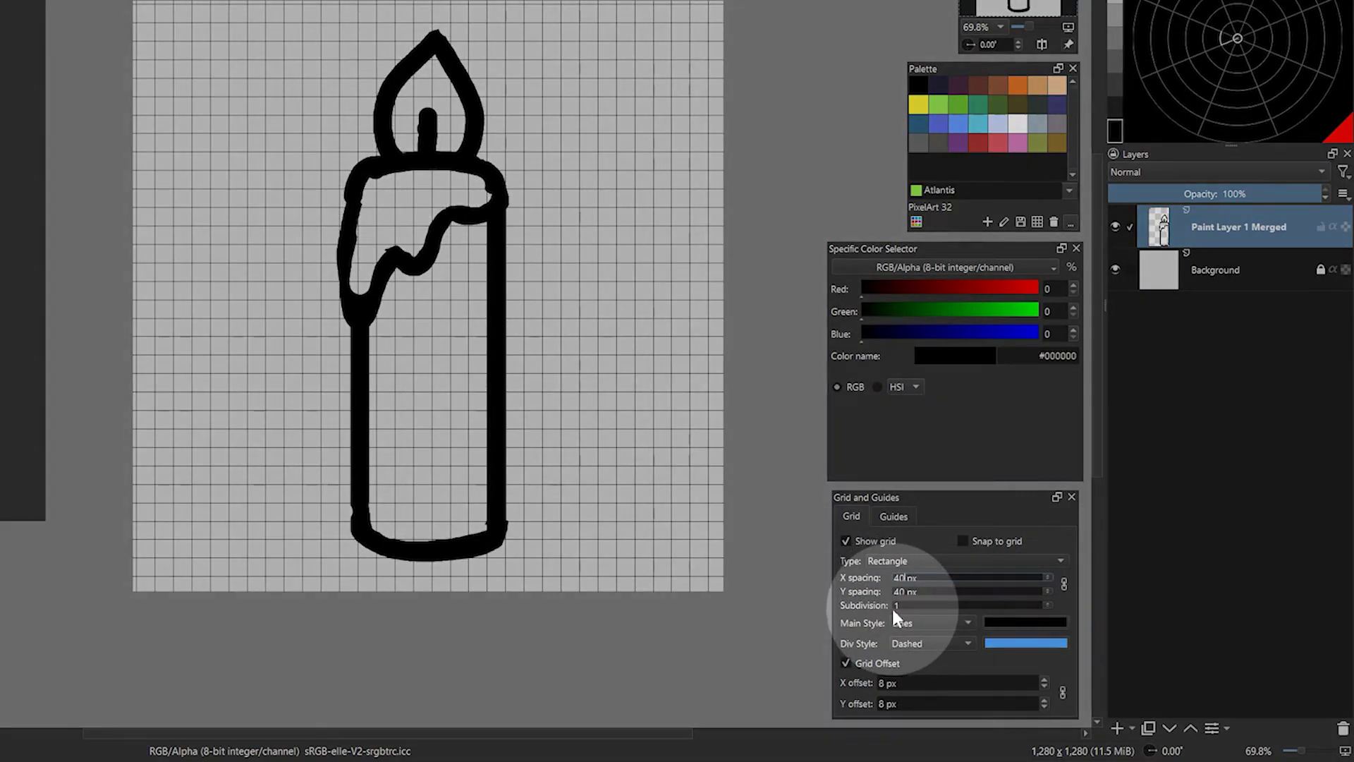
Step: Draw and undo test strokes beside the candle, then hide the grid
click(294, 234)
mouse_move(295, 267)
mouse_down()
mouse_move(295, 422)
mouse_move(272, 384)
mouse_move(185, 382)
mouse_up()
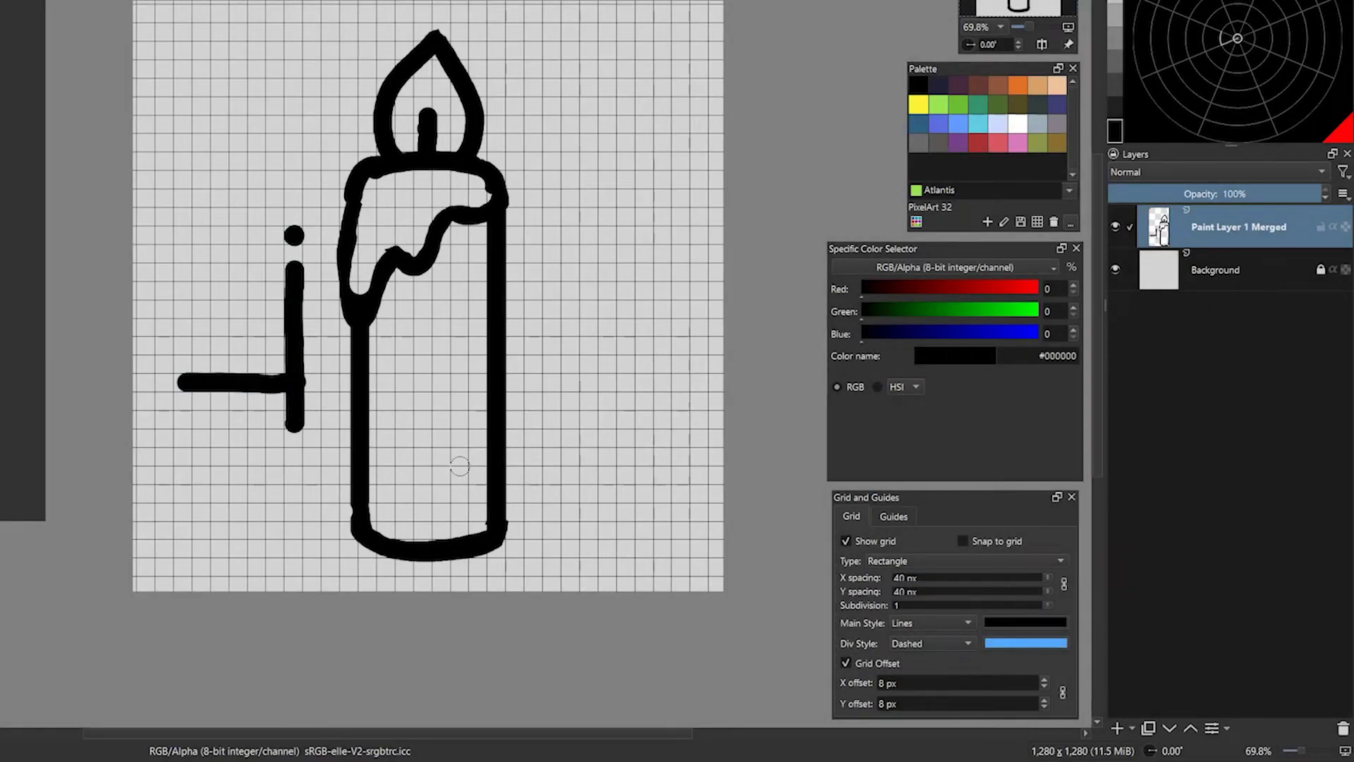
key(ctrl+z)
key(ctrl+z)
key(ctrl+z)
key(ctrl+z)
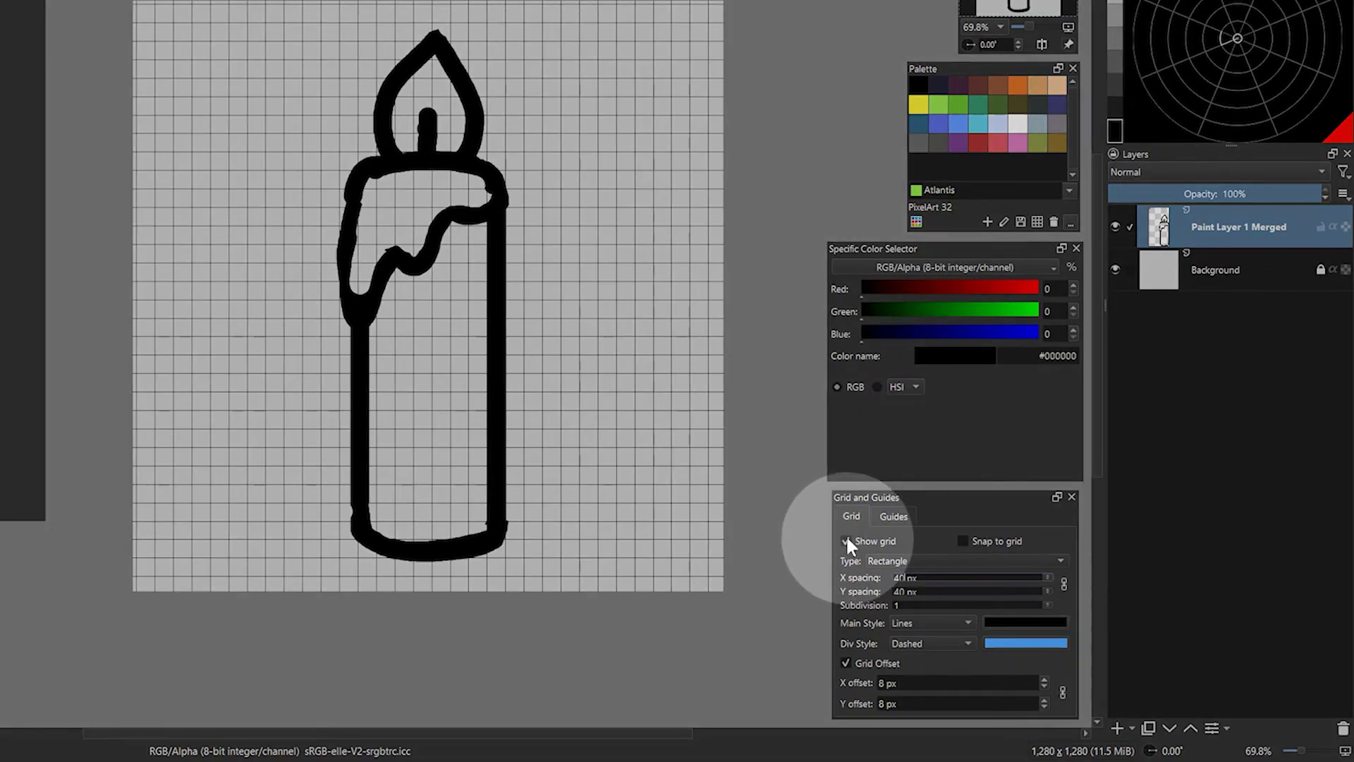
click(845, 541)
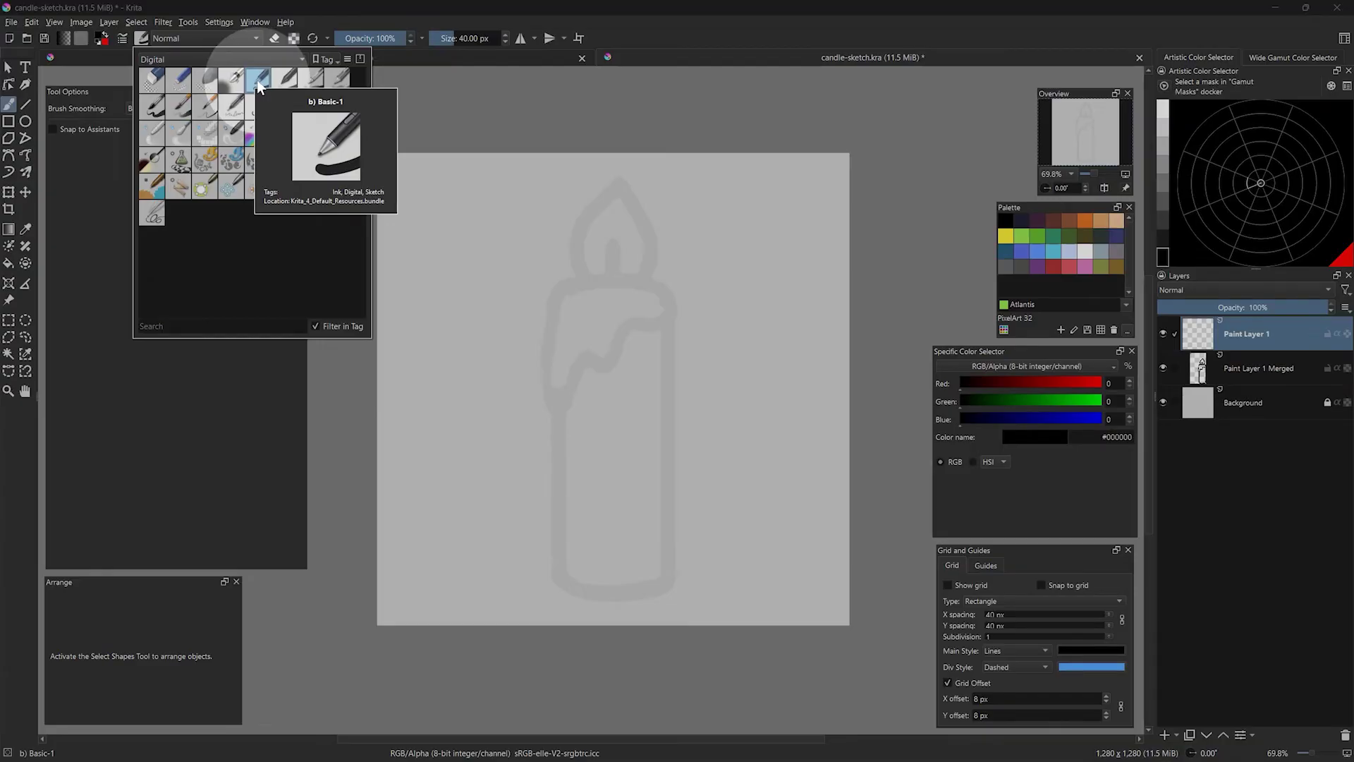
Step: Draw a 325 × 840 px rounded rectangle on a new vector layer over the candle body
click(9, 122)
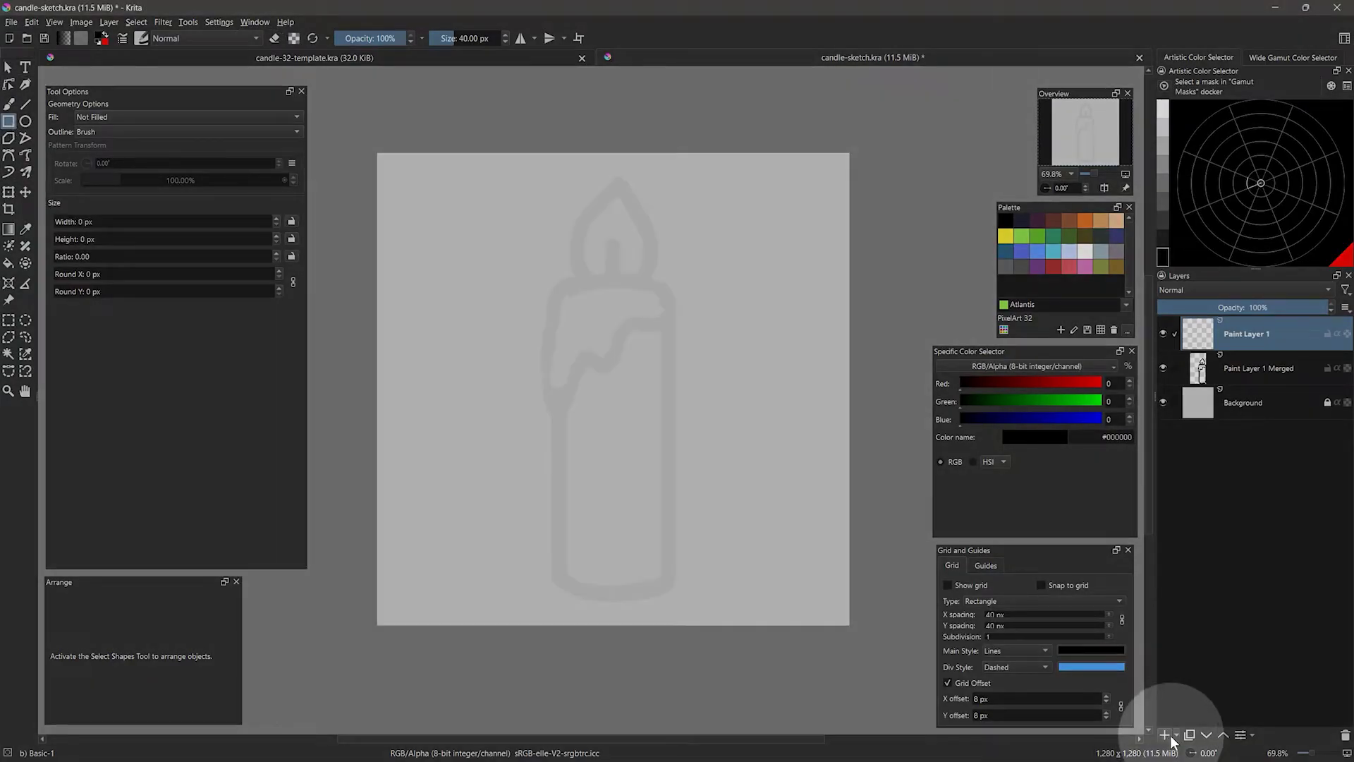
click(1176, 735)
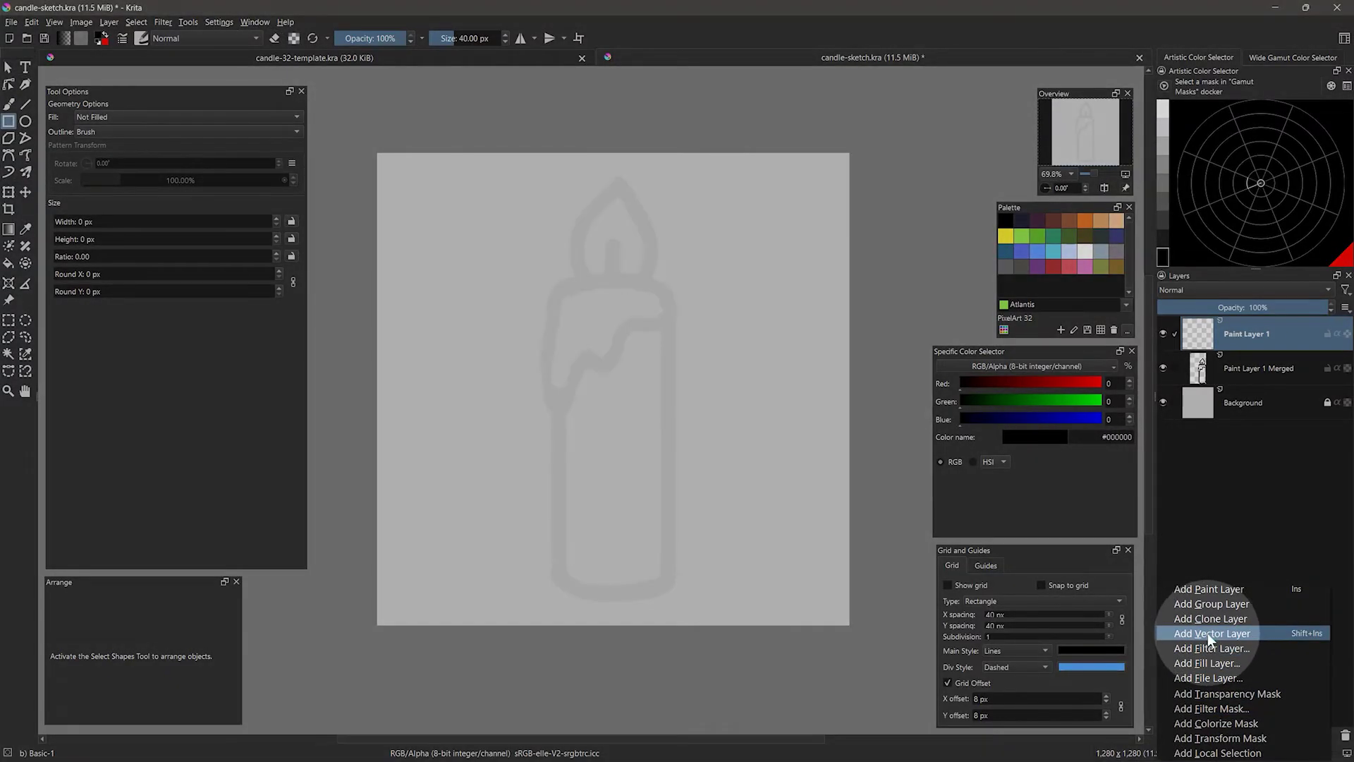
click(1209, 634)
drag(553, 284, 672, 594)
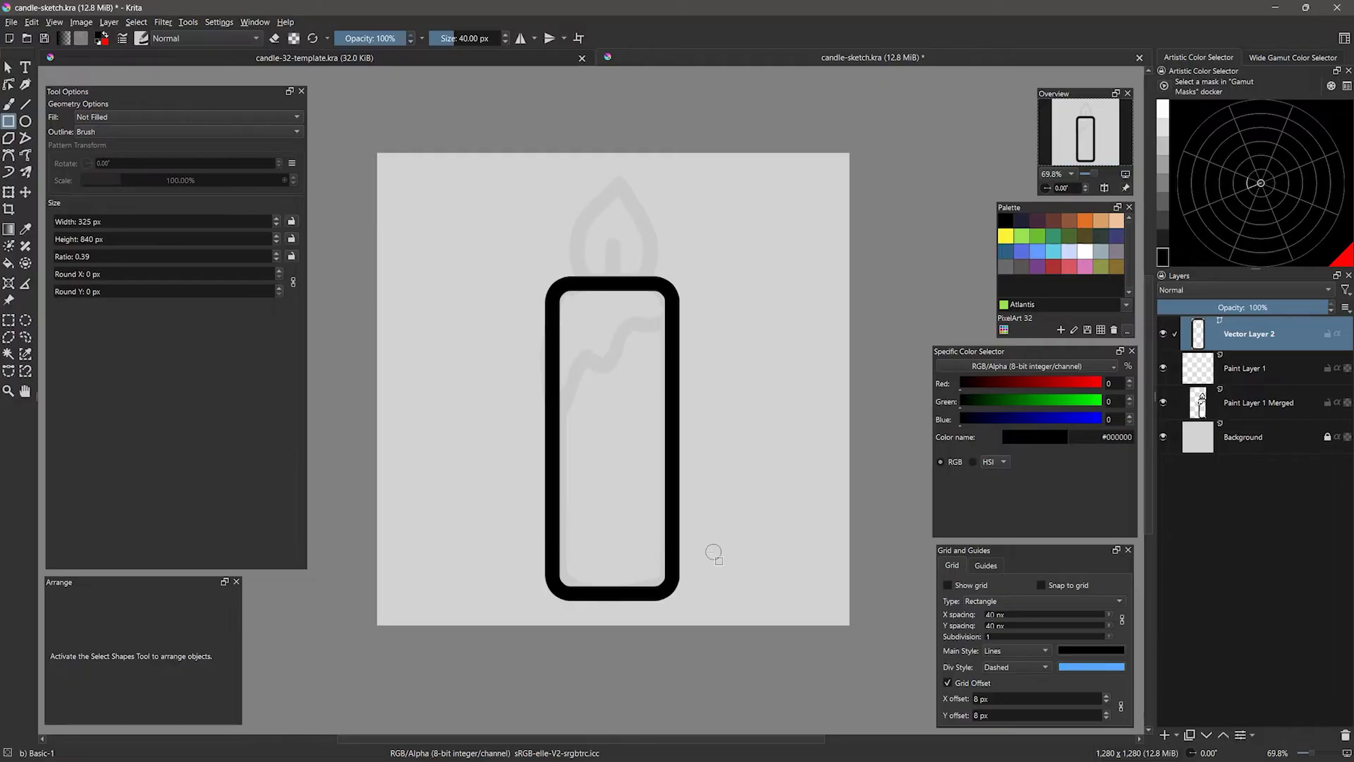
Step: On Paint Layer 1, draw the wick, flame and bottom line, erasing a stray stroke
click(1242, 365)
key(b)
mouse_move(584, 277)
mouse_down()
mouse_move(617, 176)
mouse_move(647, 227)
mouse_move(614, 268)
mouse_move(640, 329)
mouse_move(564, 402)
mouse_move(539, 341)
mouse_move(559, 282)
mouse_up()
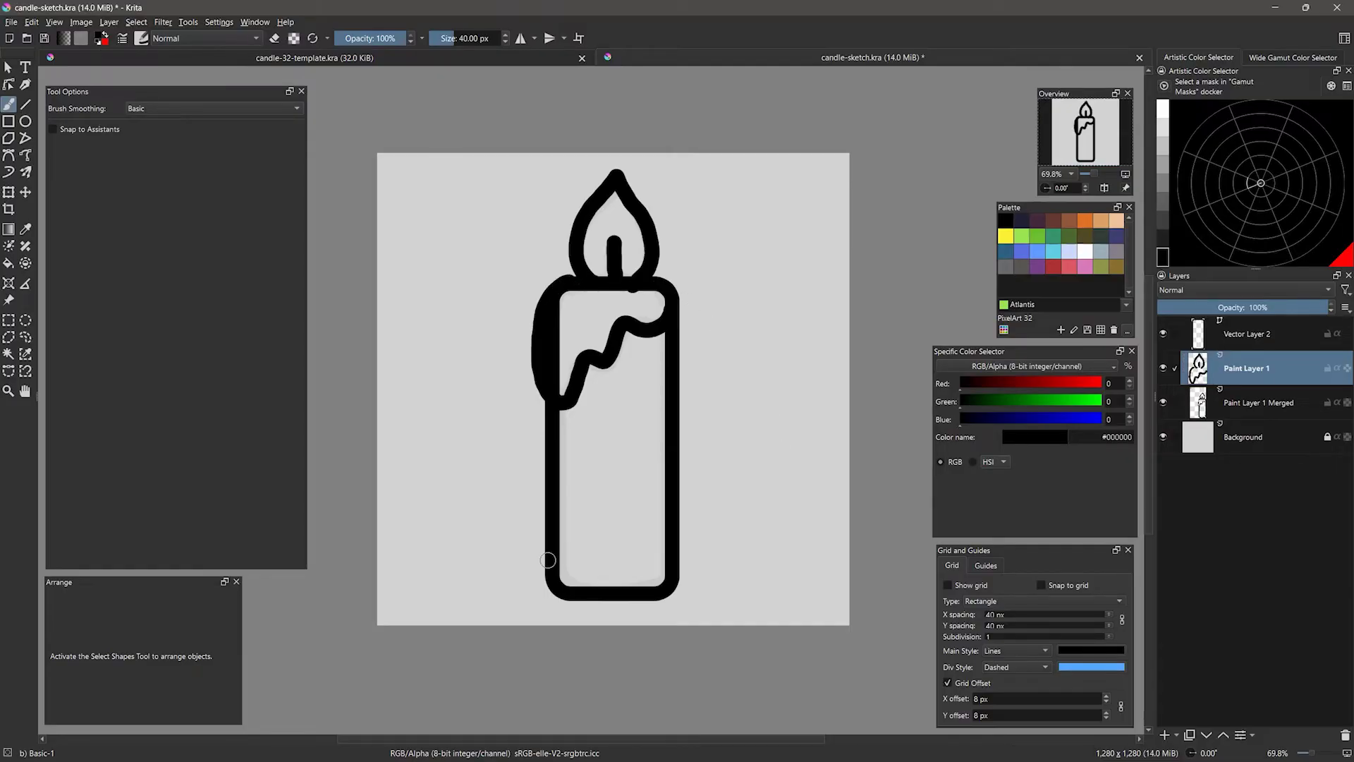
mouse_move(548, 560)
mouse_down()
mouse_move(589, 589)
mouse_move(679, 568)
mouse_up()
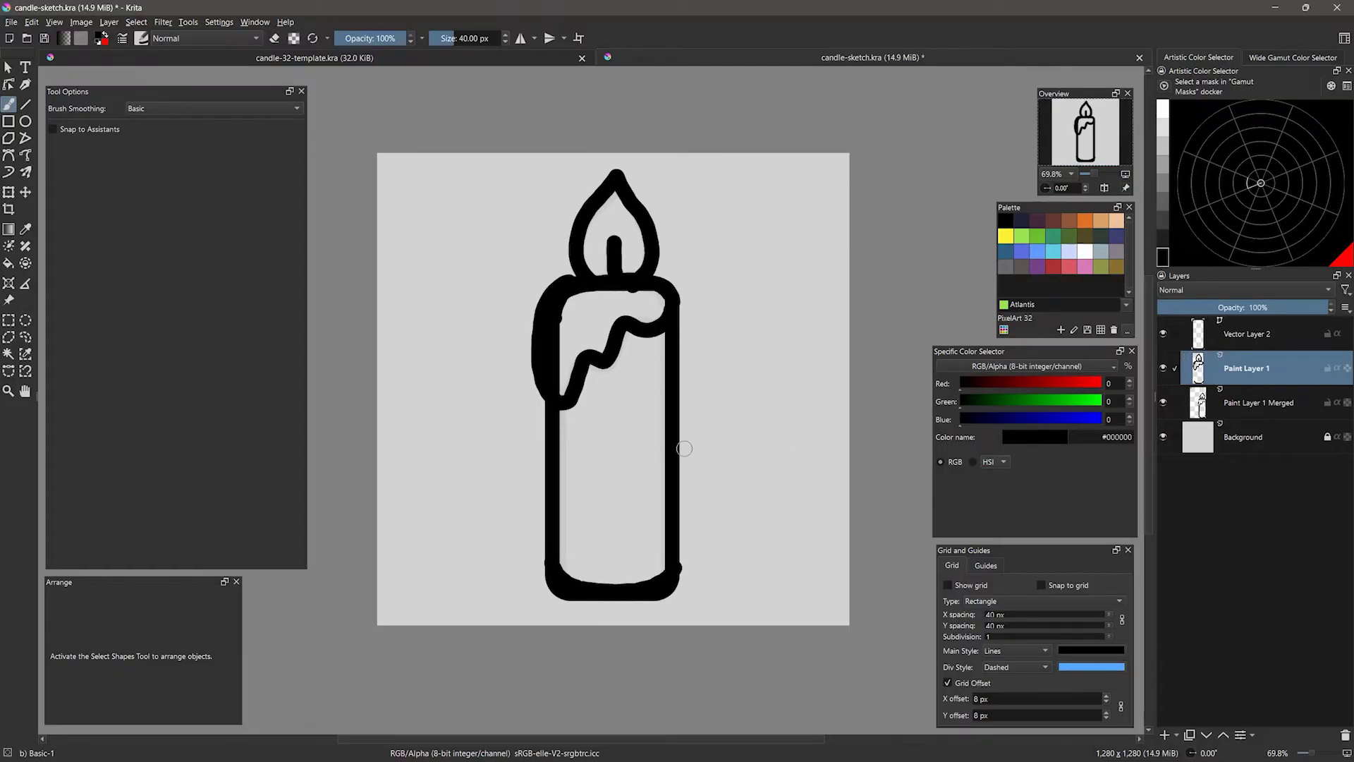
click(273, 38)
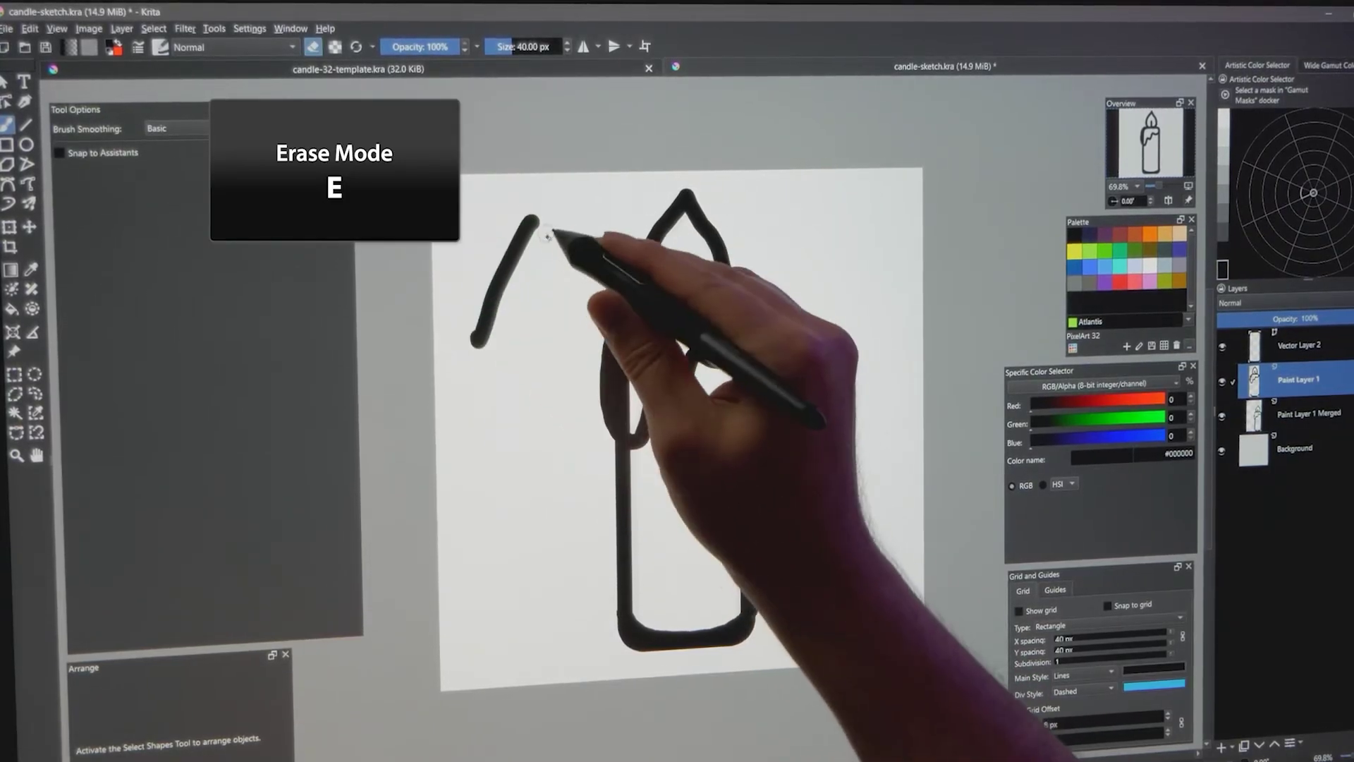
mouse_move(520, 242)
mouse_down()
mouse_move(484, 341)
mouse_move(604, 266)
mouse_up()
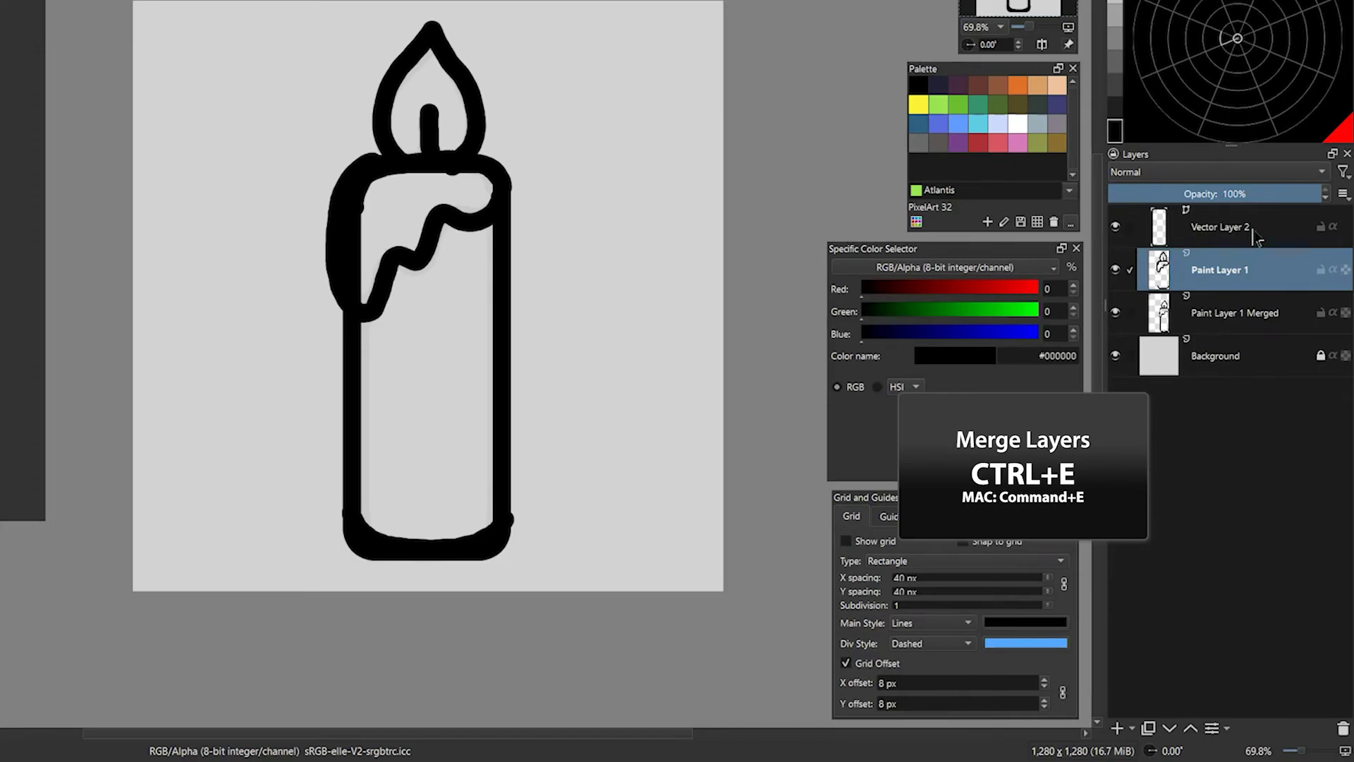
Step: Merge Vector Layer 2 into the paint layer and thin the outline along the drip and bottom
ctrl+click(1251, 230)
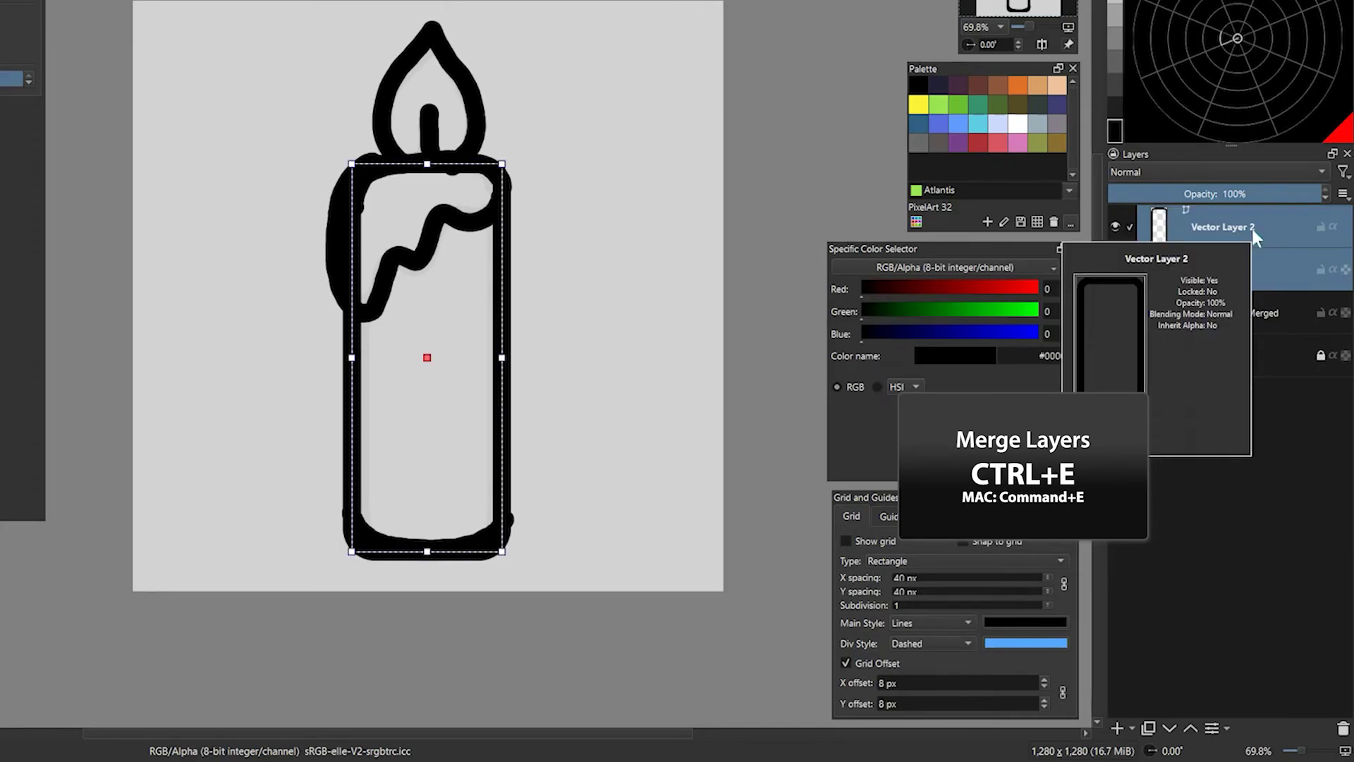
key(ctrl+e)
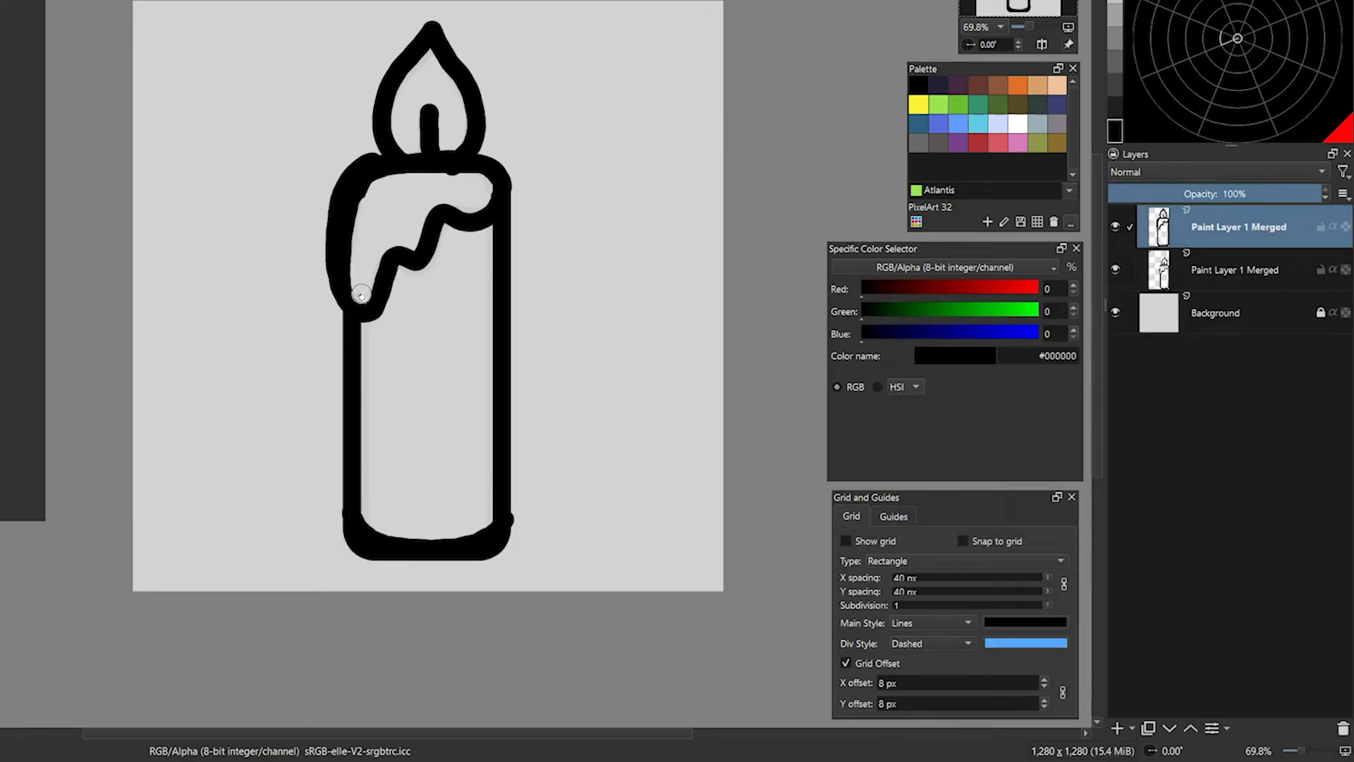
mouse_move(358, 289)
mouse_down()
mouse_move(416, 182)
mouse_move(494, 208)
mouse_up()
mouse_move(349, 521)
mouse_down()
mouse_move(423, 554)
mouse_move(523, 505)
mouse_up()
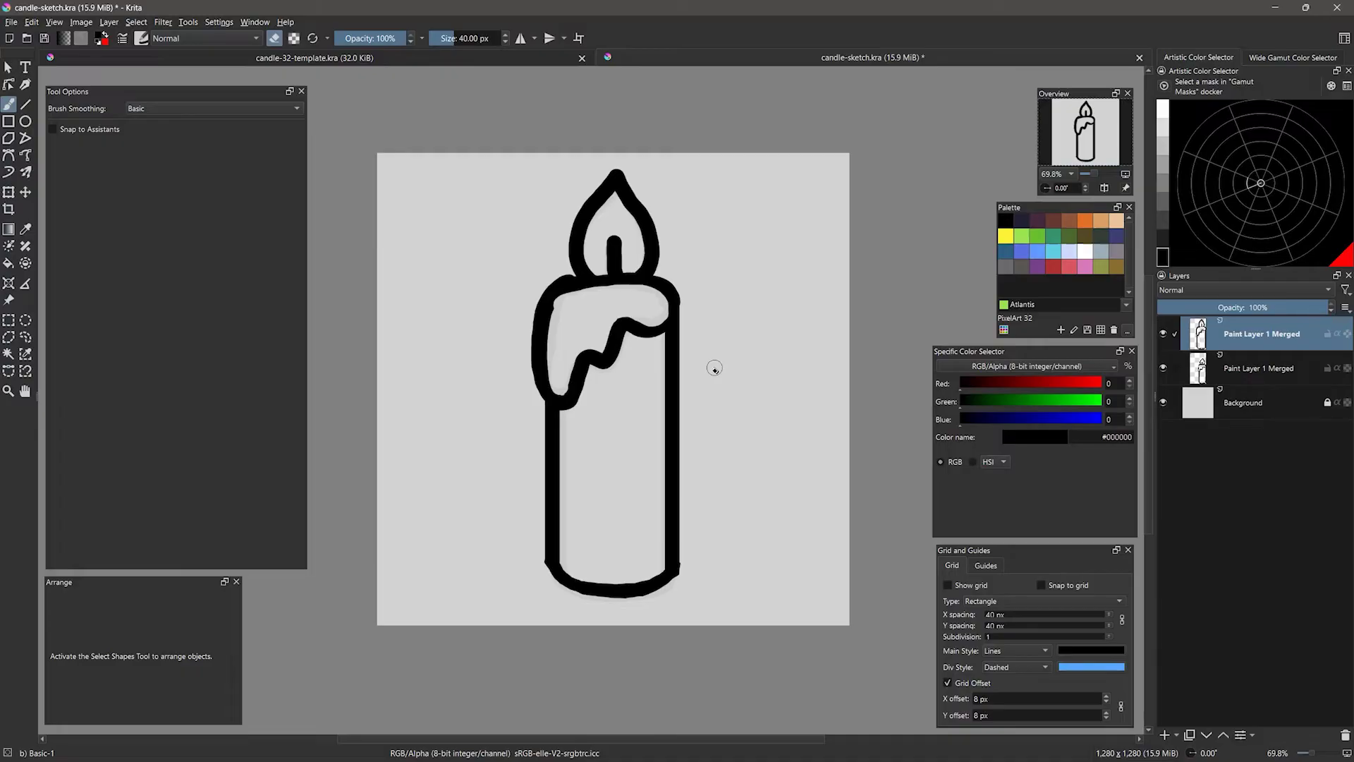
Step: Save the sketch under the new name candle-sketch
click(10, 22)
click(48, 103)
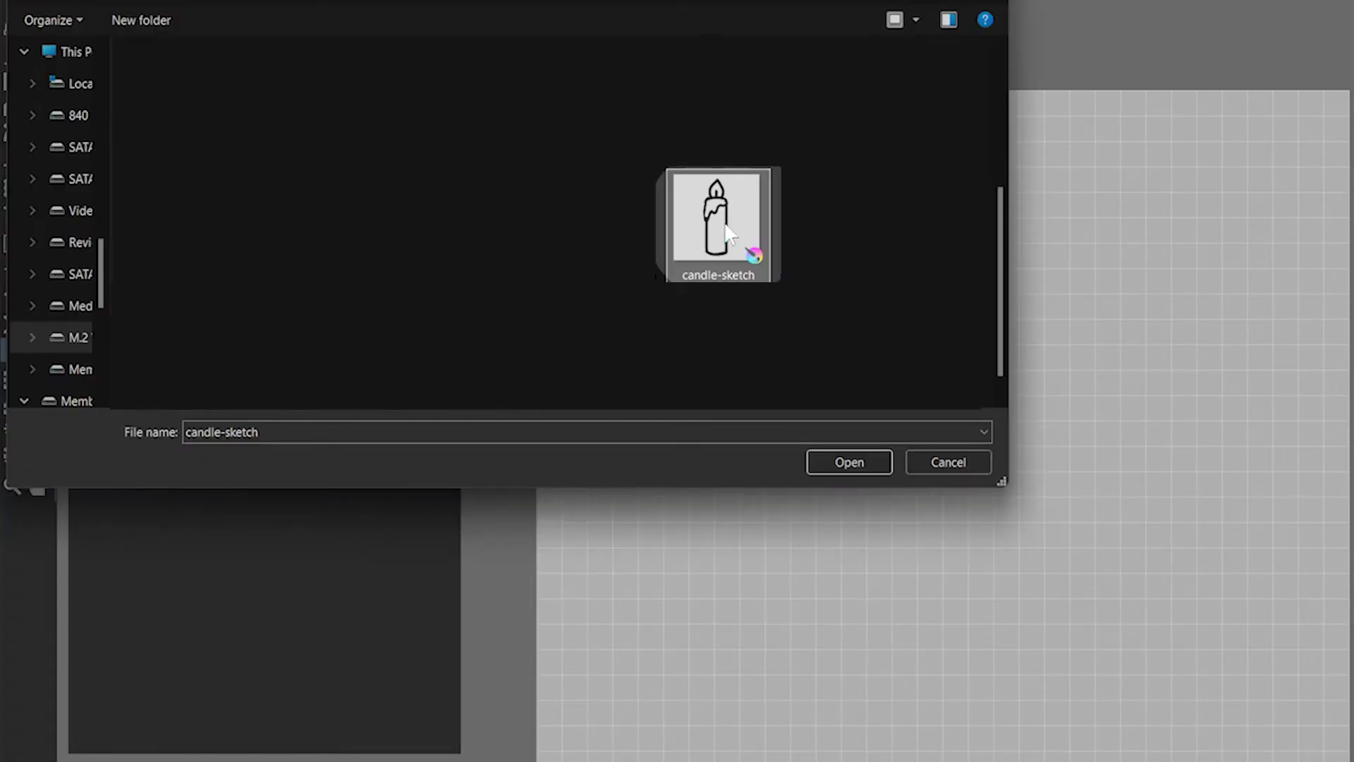
Step: Place candle-sketch as a reference image, zoom to 33.3%, and shrink it onto the canvas
double_click(728, 233)
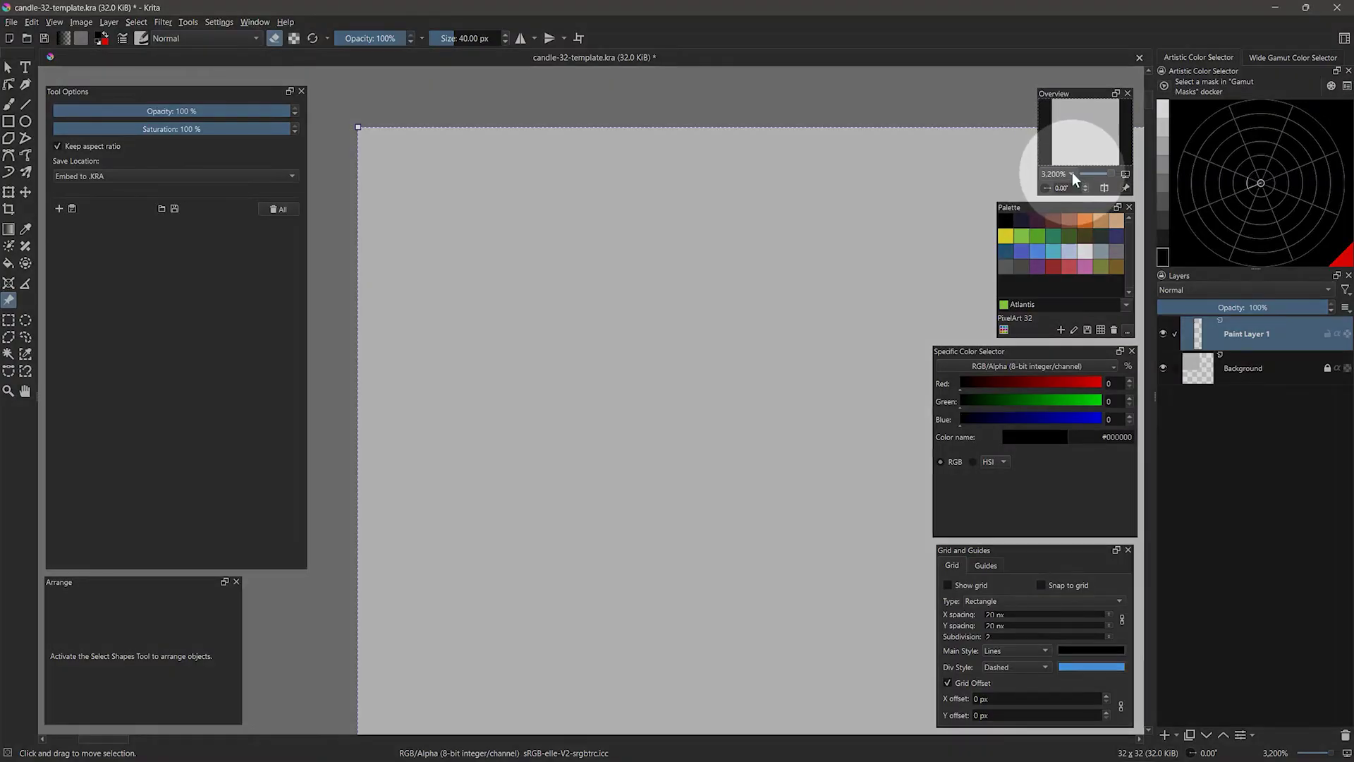
click(1072, 172)
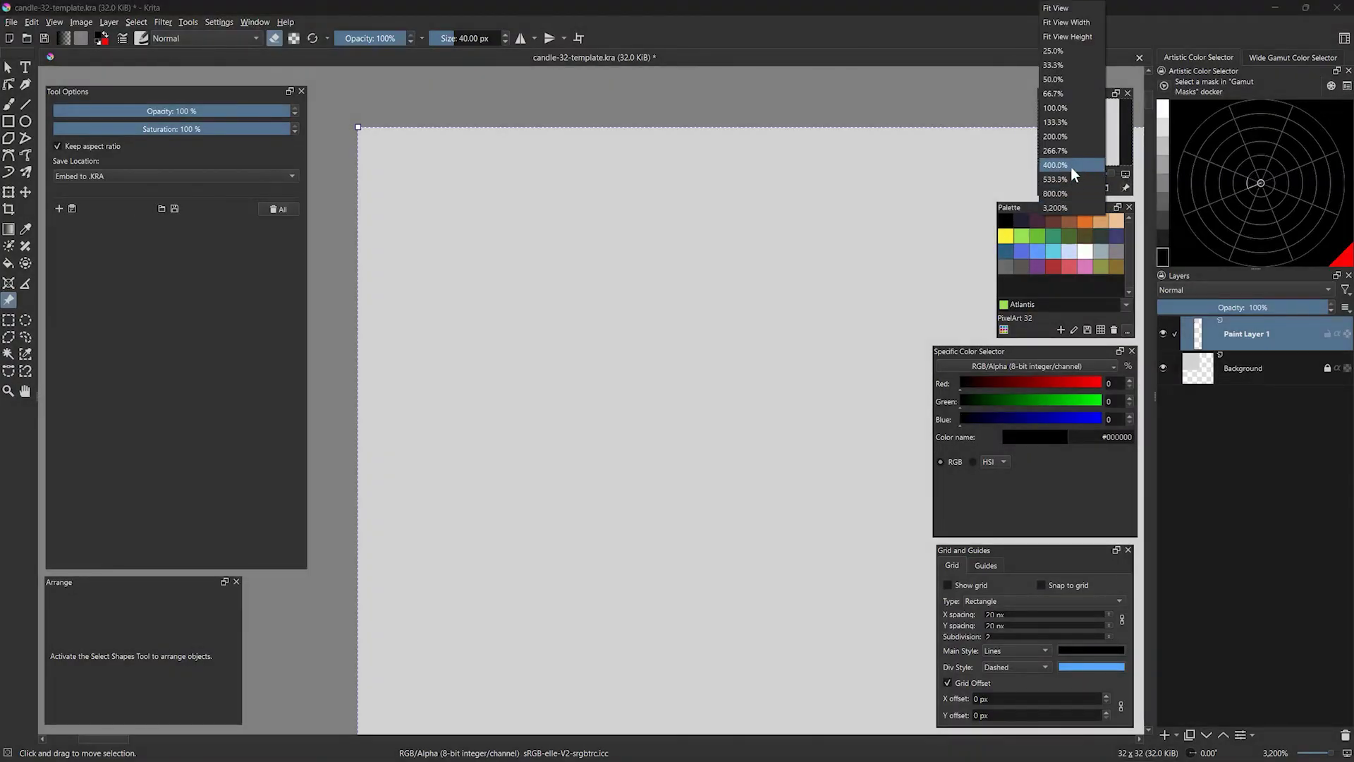
click(1066, 63)
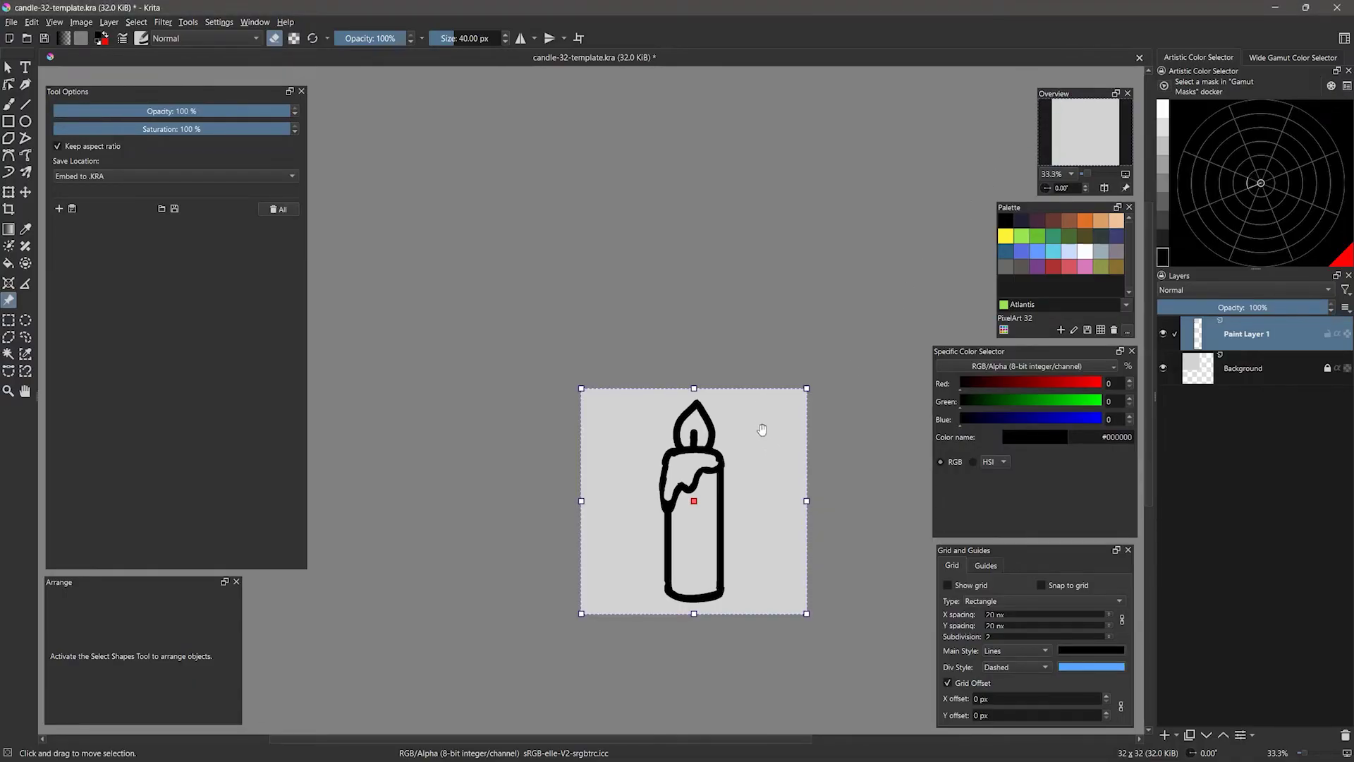
drag(761, 428, 708, 302)
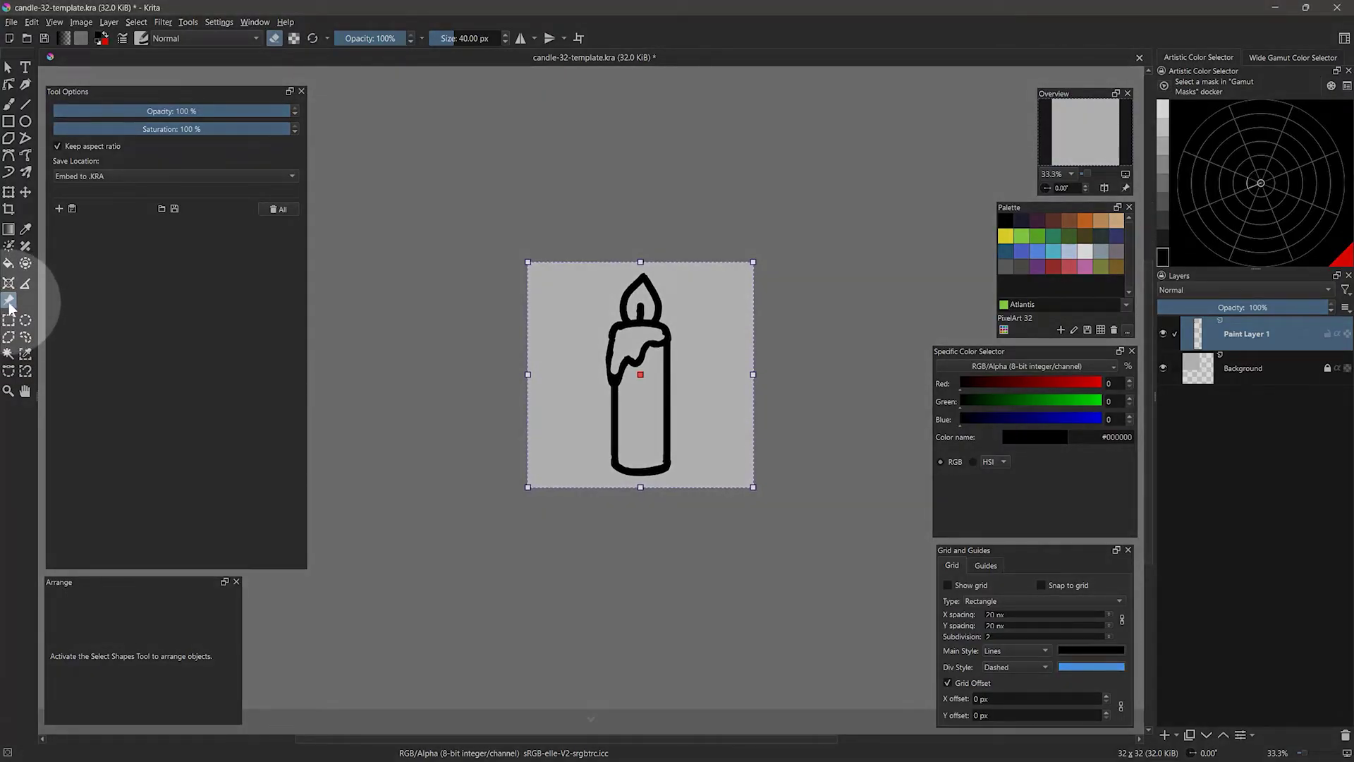
drag(752, 486, 552, 266)
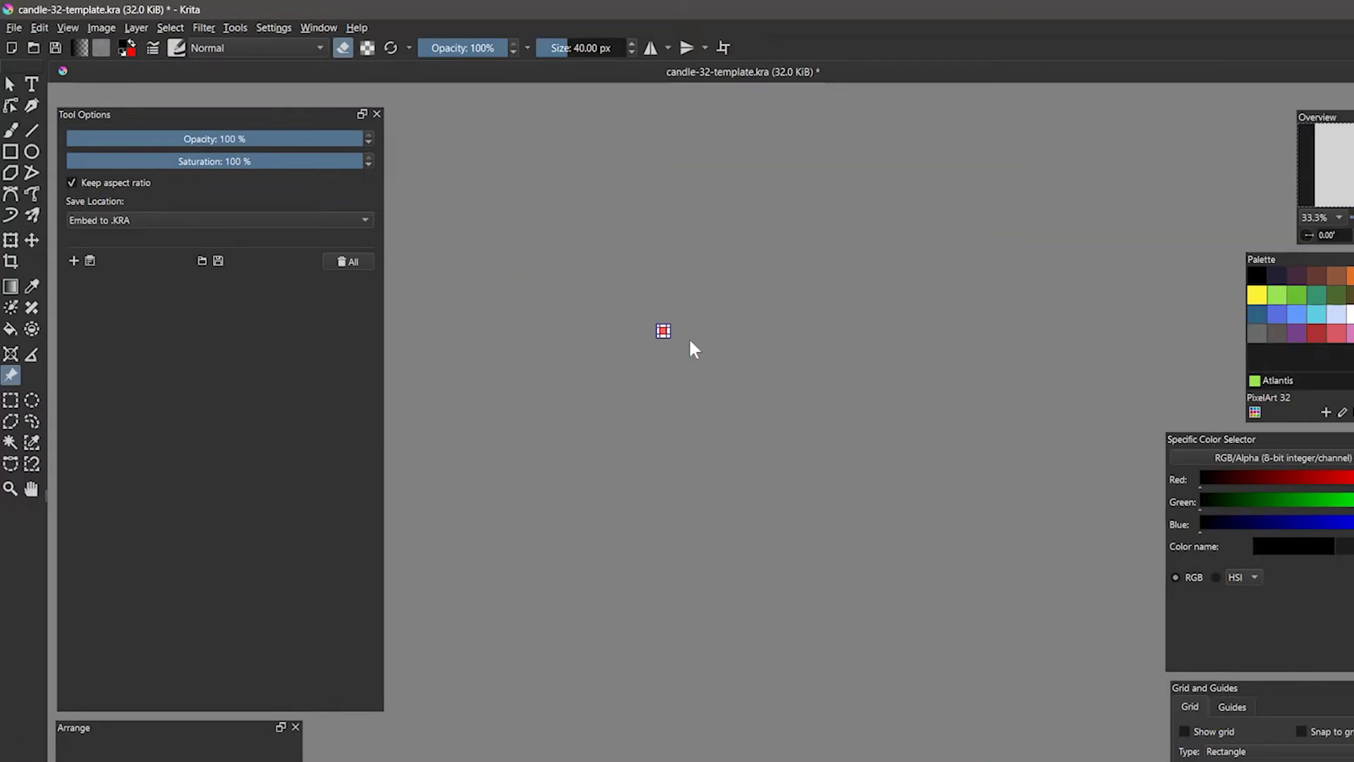
Step: Toggle Snap Image Bounds under View > Snap To
click(68, 26)
mouse_move(99, 365)
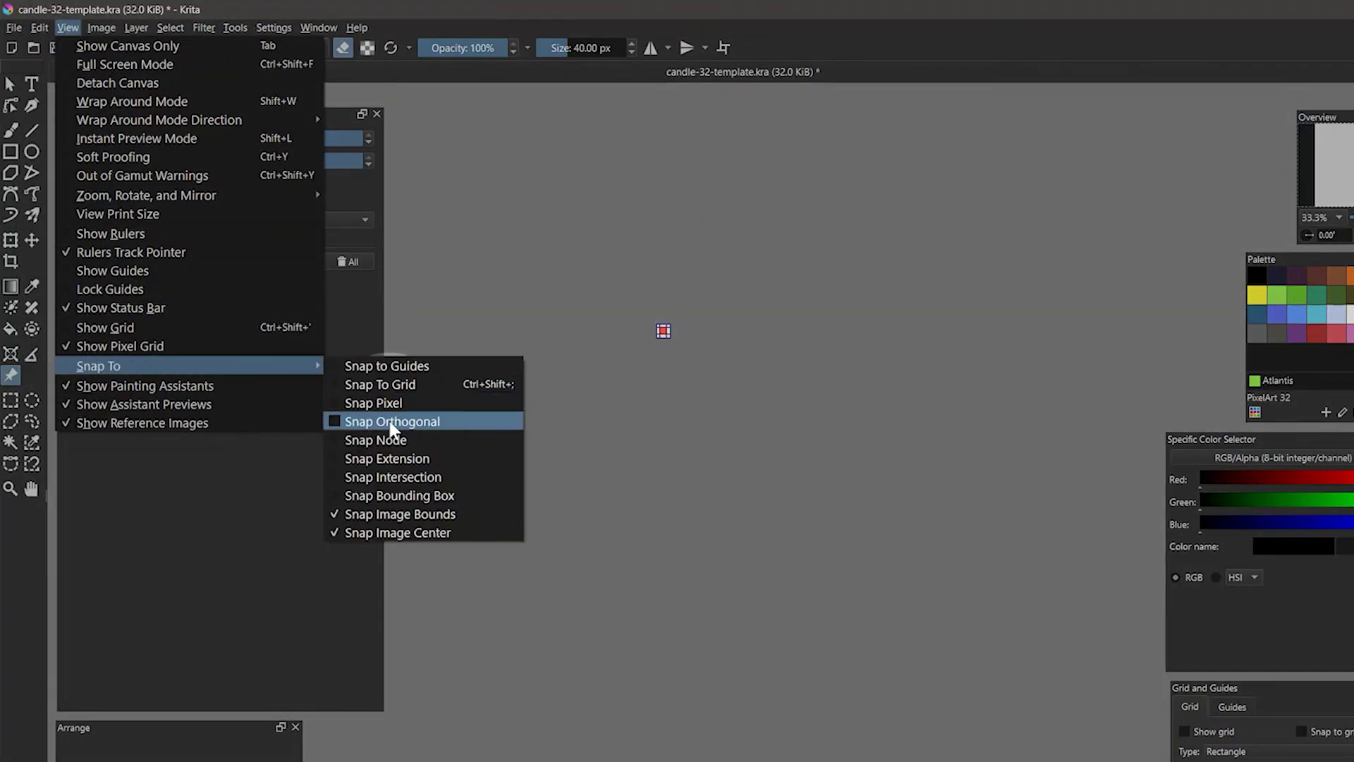
click(395, 515)
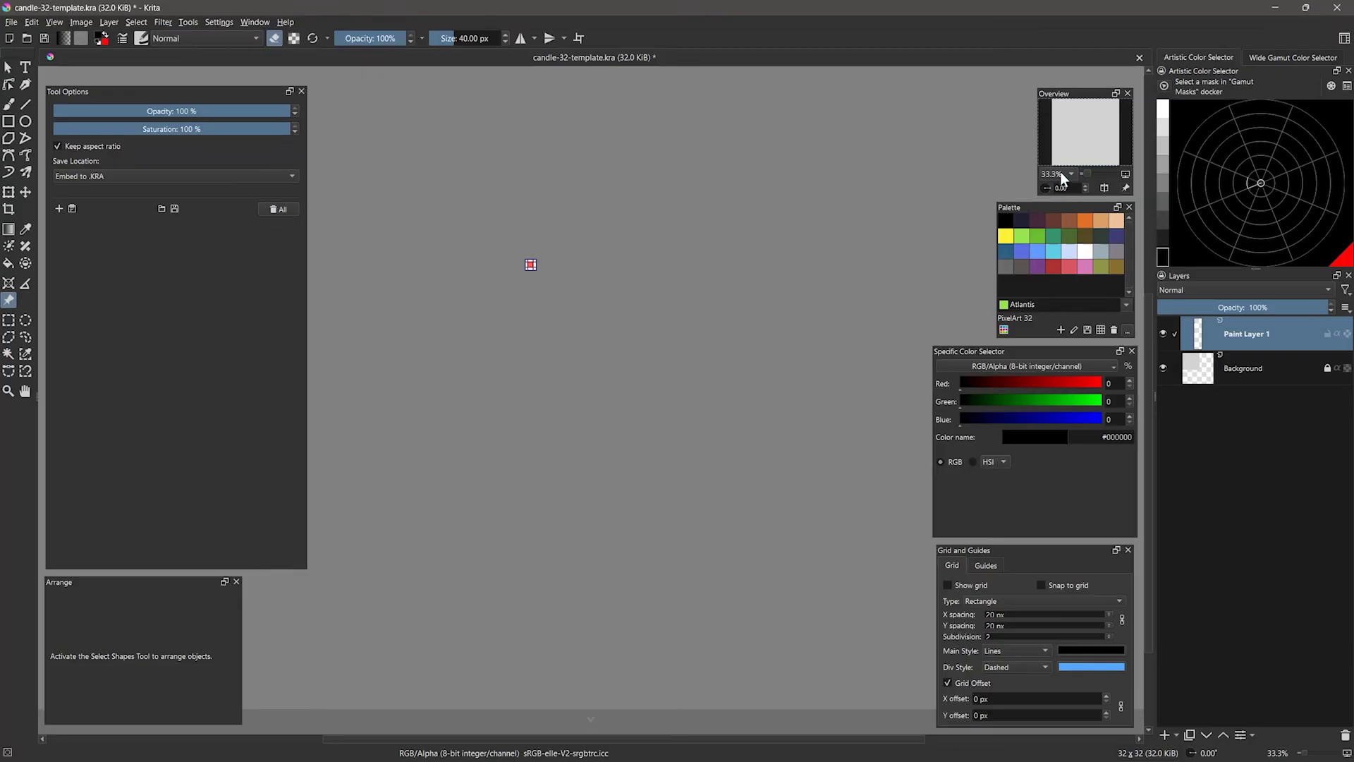
Step: Fit the canvas in view, fade the candle reference to 8% opacity, then nudge and enlarge it slightly
click(1328, 214)
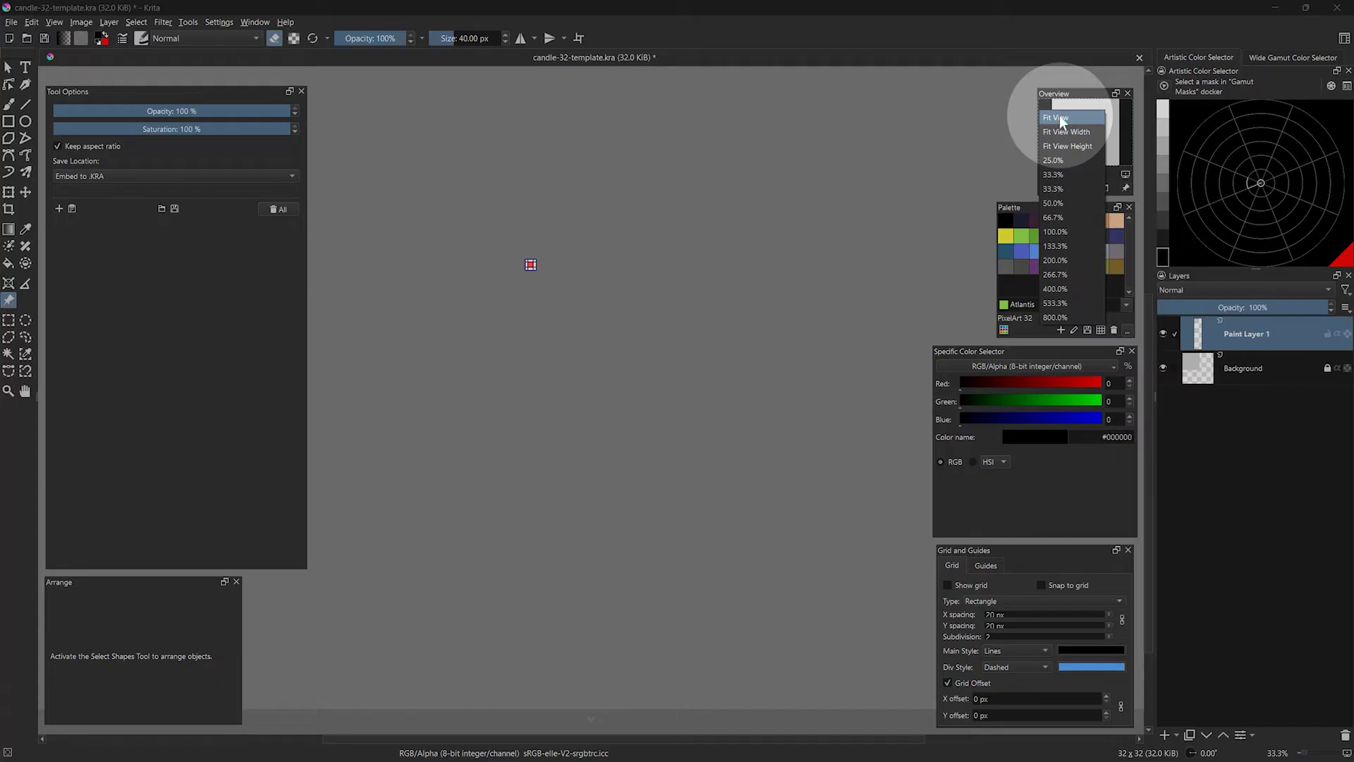
click(1060, 117)
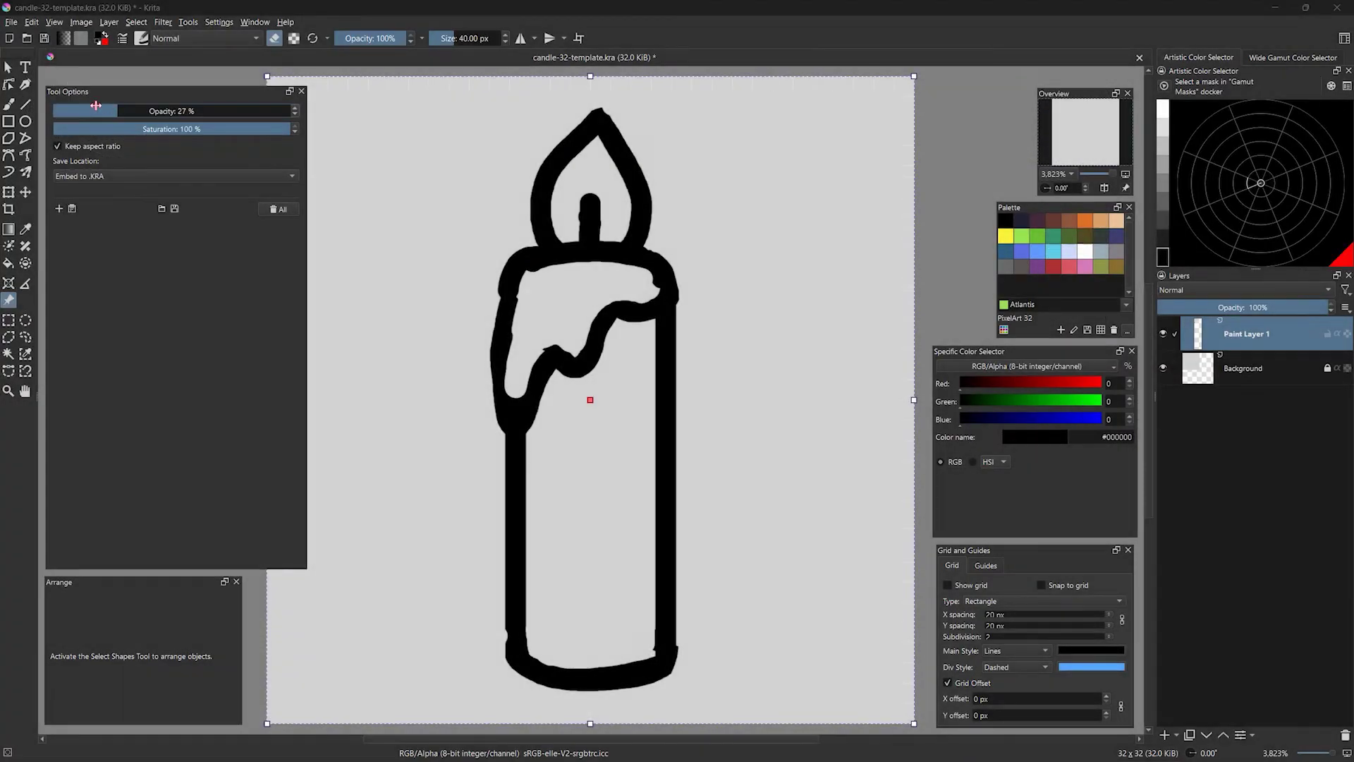
click(67, 111)
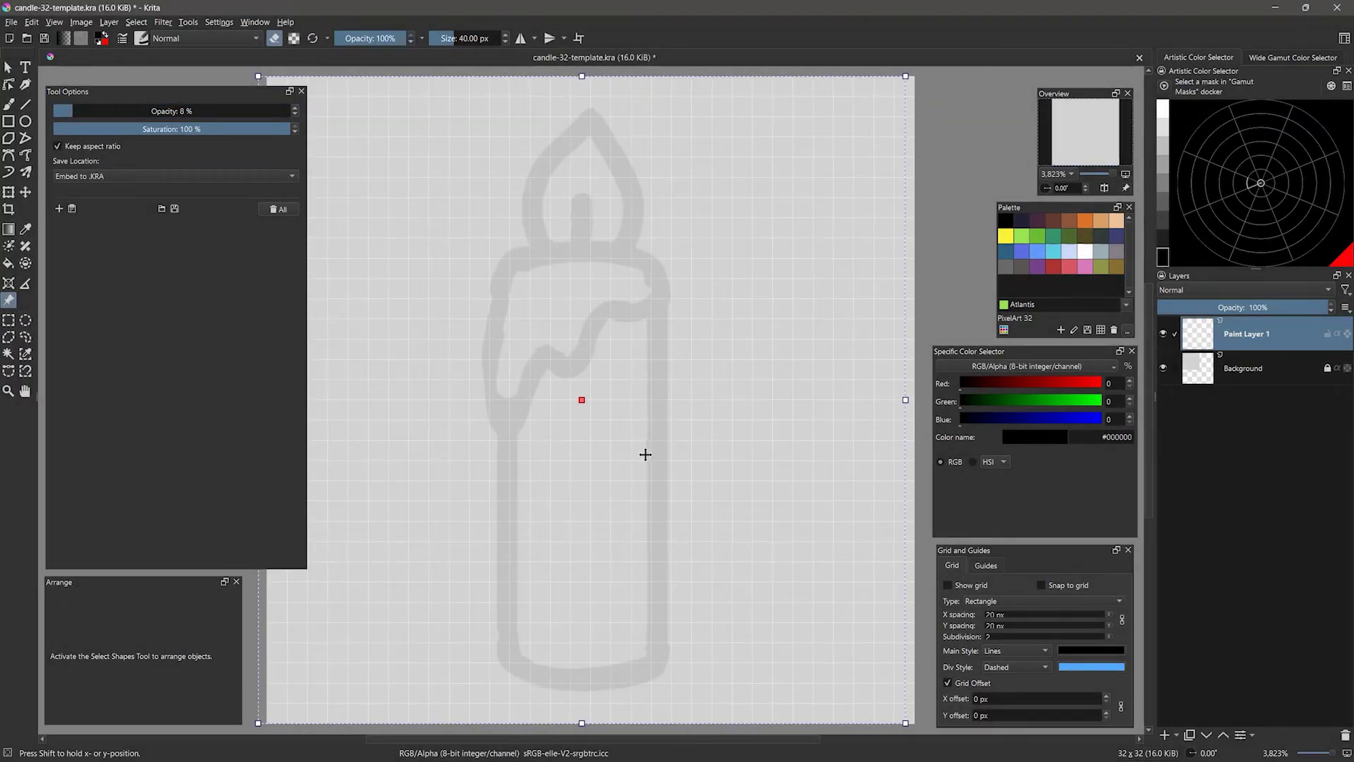
drag(644, 453, 644, 446)
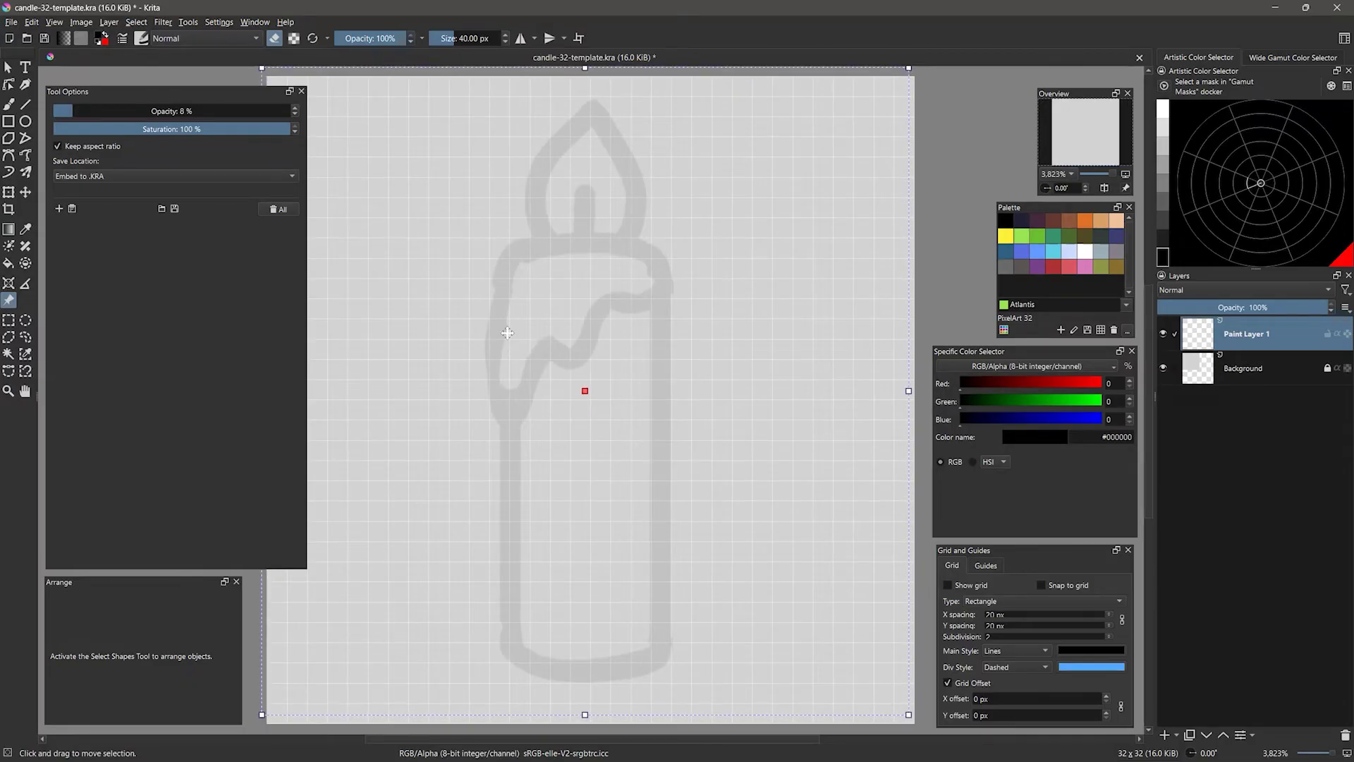
drag(261, 715, 236, 733)
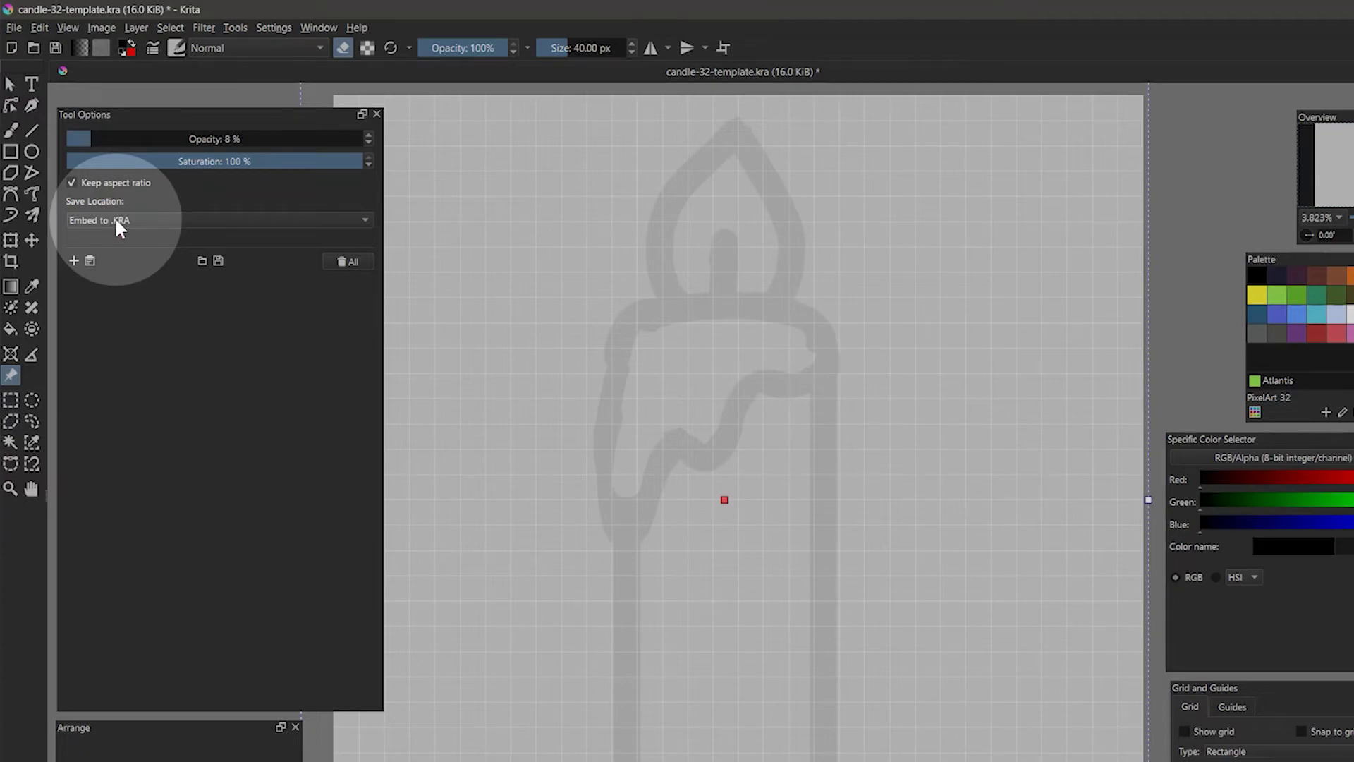
Step: Set the reference's Save Location to Link to Image and open candle-sketch.kra from recent files
click(117, 220)
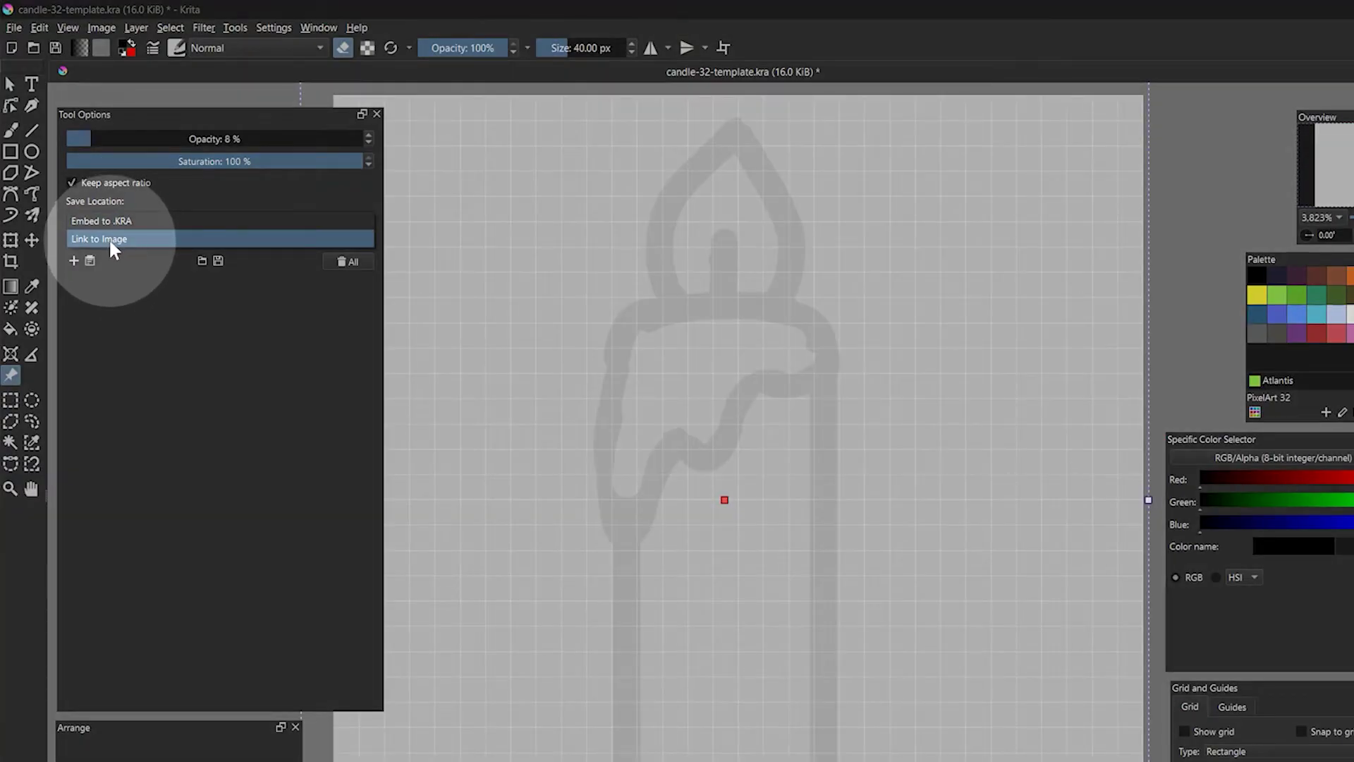
click(110, 239)
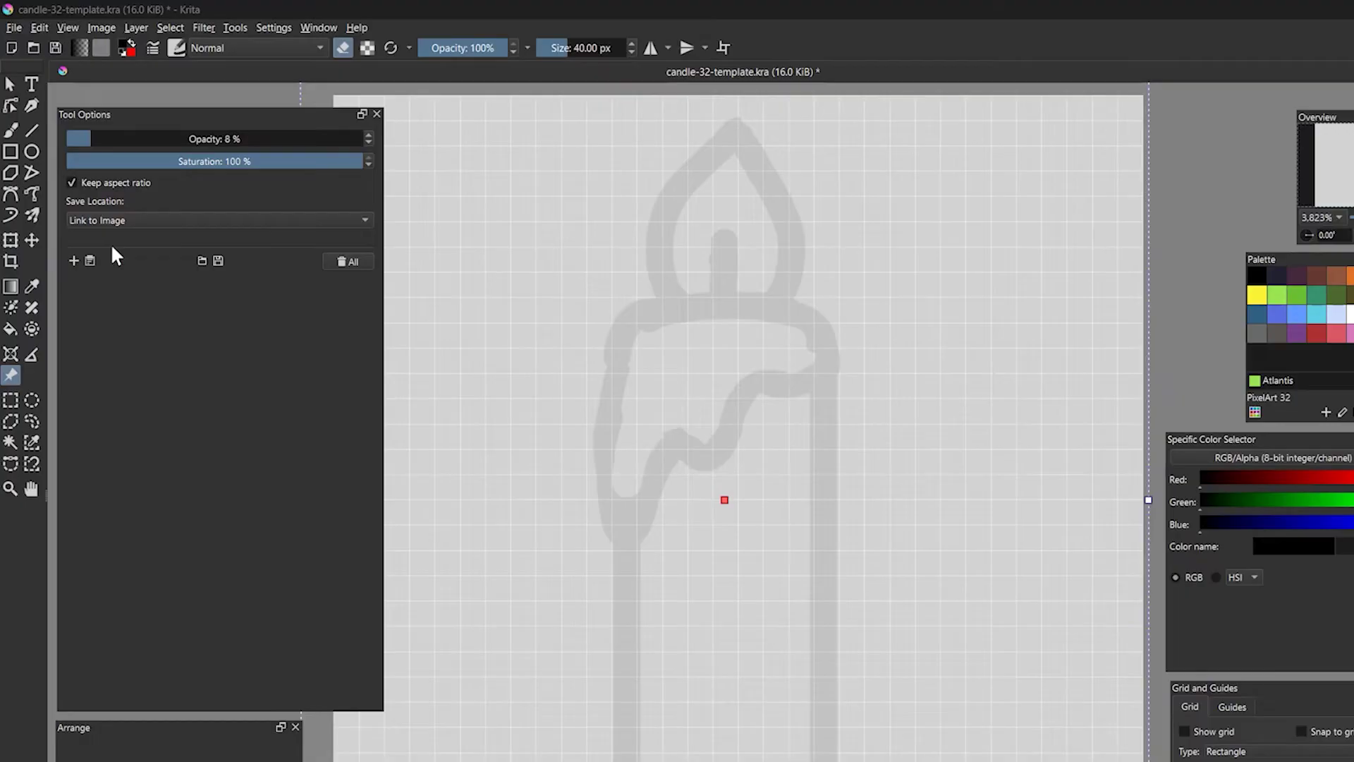
click(14, 28)
click(653, 106)
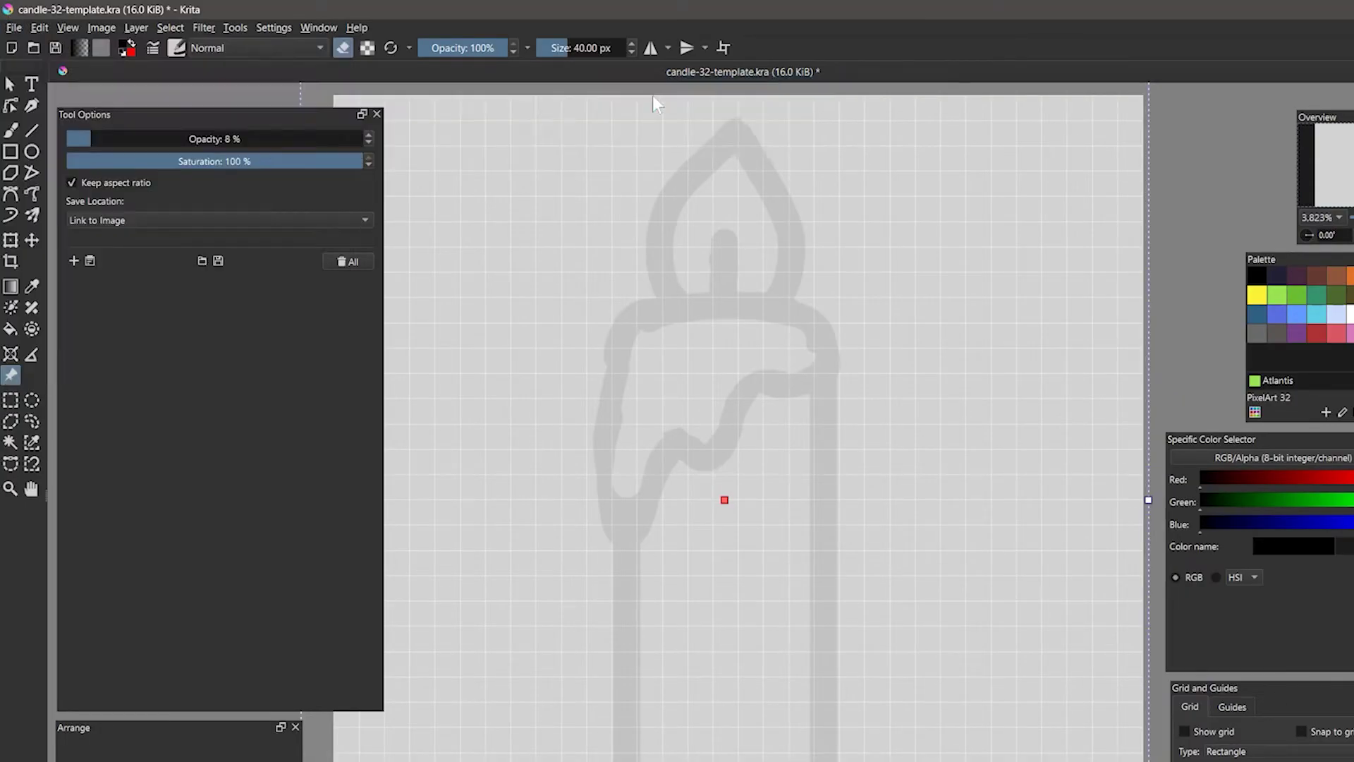
drag(554, 292, 553, 676)
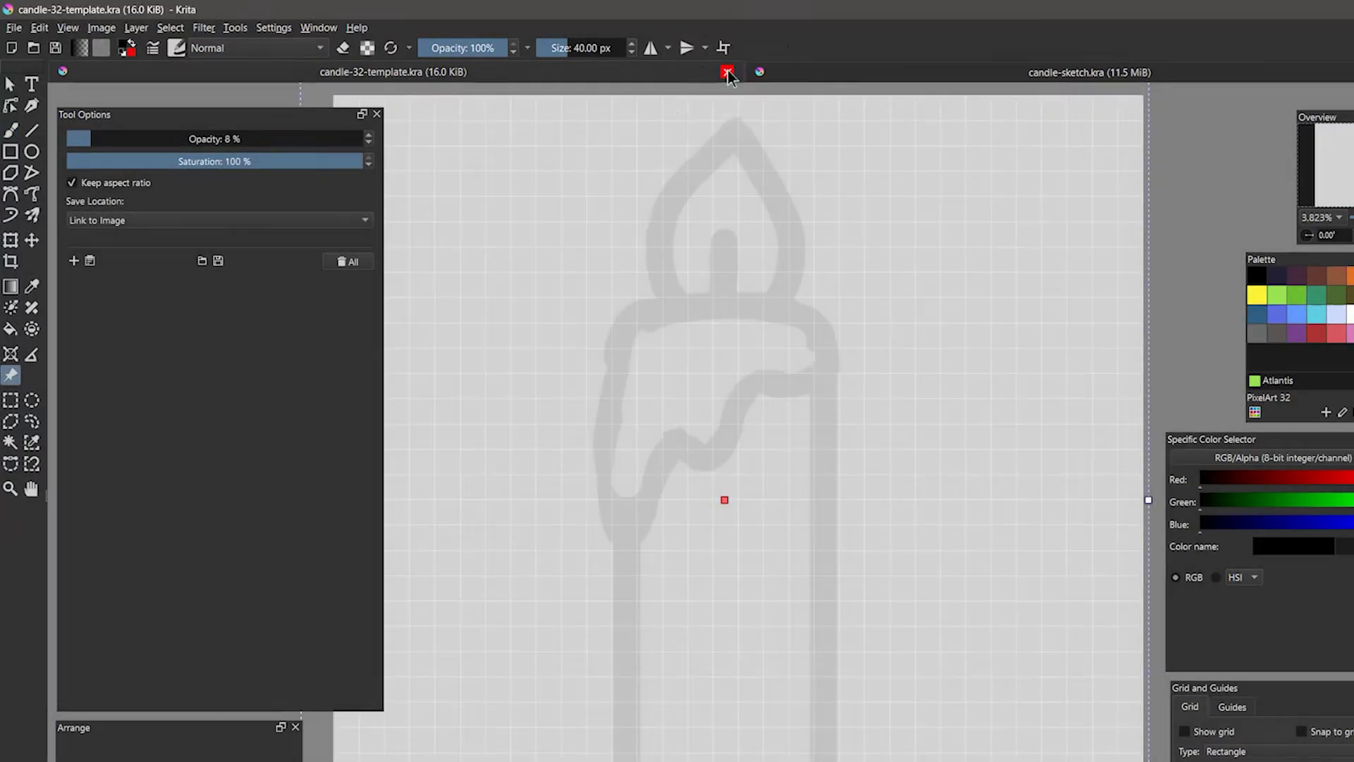
Step: Close the candle-32-template tab and reopen candle-32-template.kra from Open Recent
click(727, 73)
click(13, 27)
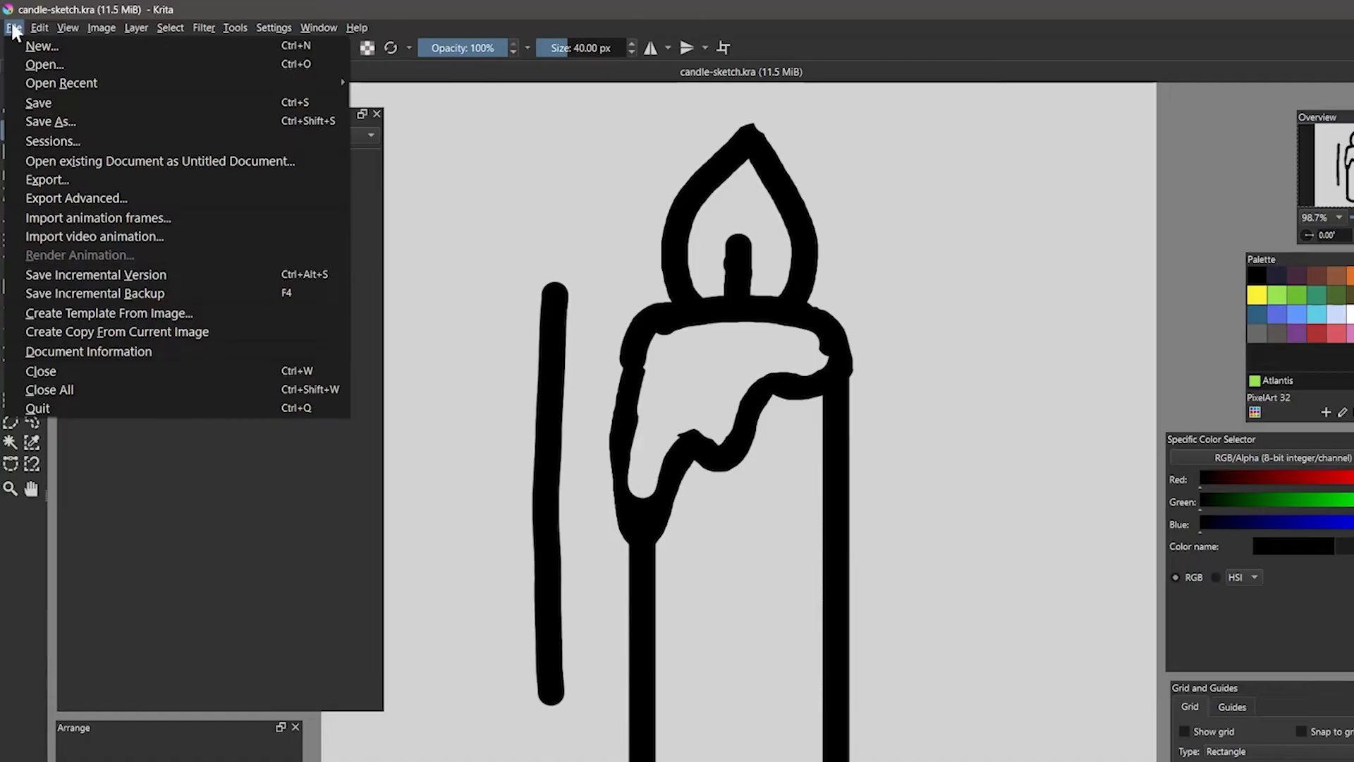
mouse_move(134, 82)
click(531, 87)
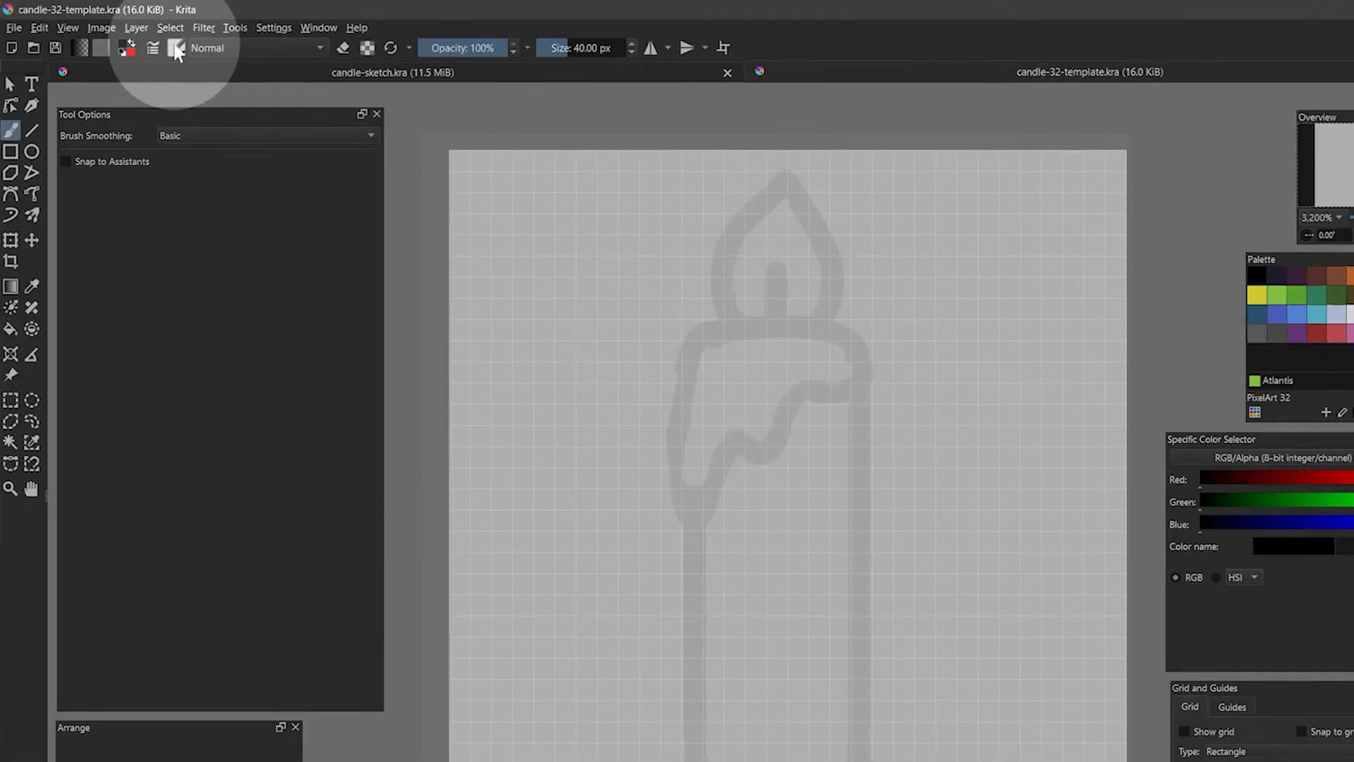
Step: Select the Pixel Art brush preset from the Pixel Art tag and place a few test pixels
click(141, 38)
click(201, 58)
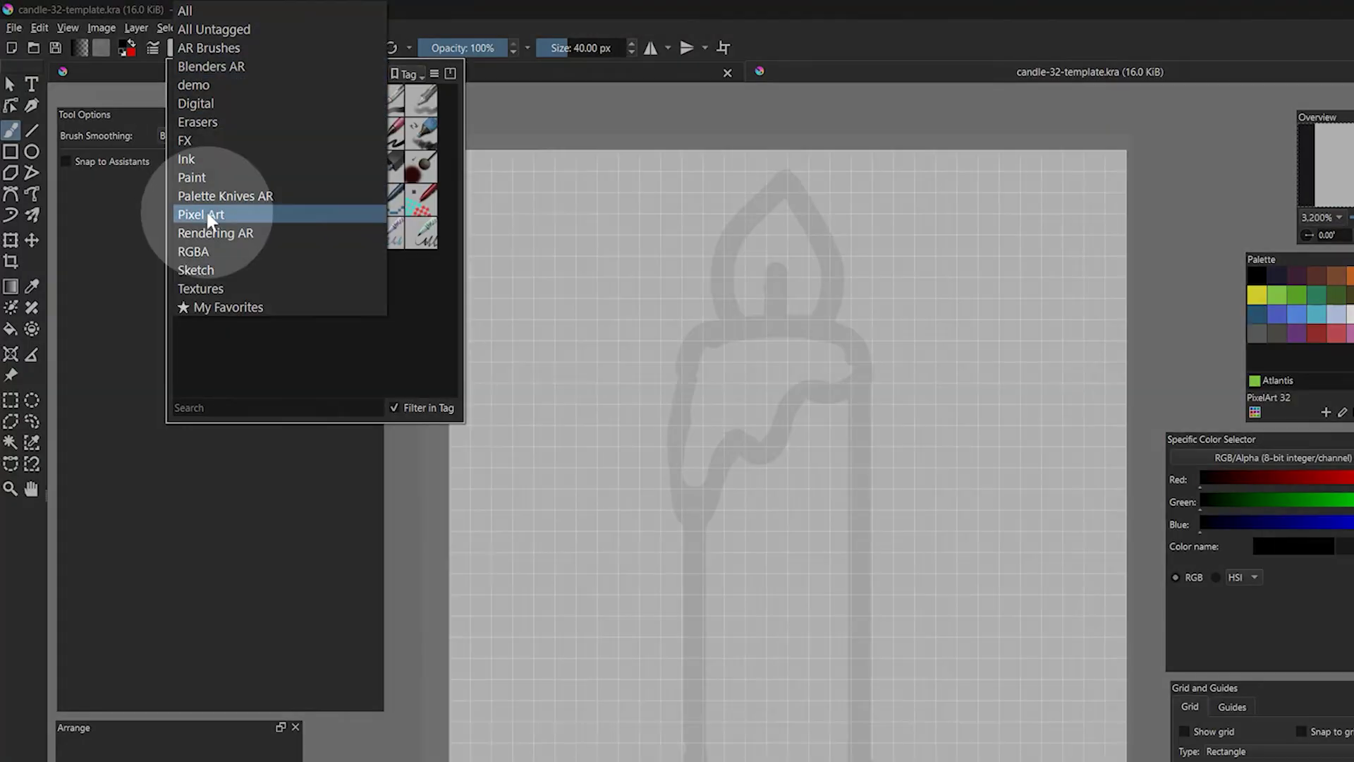
click(138, 171)
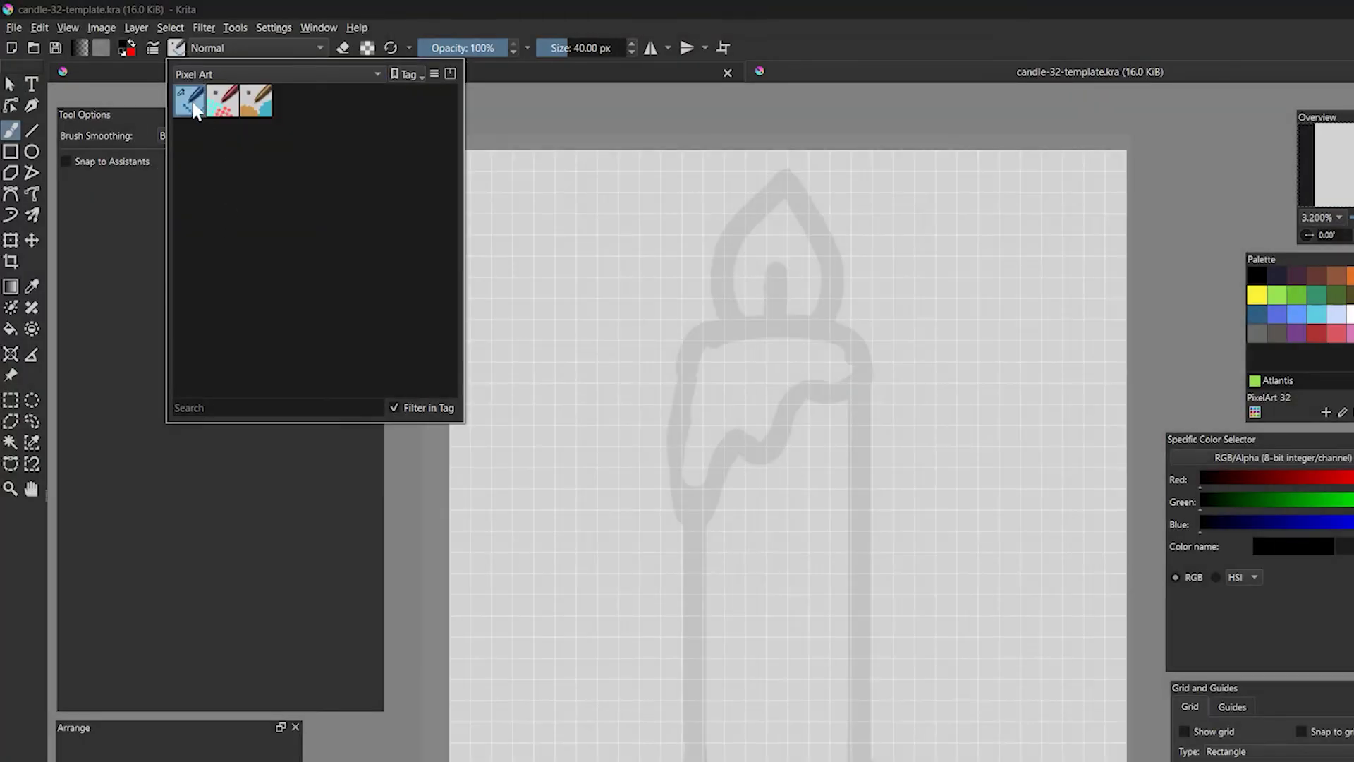
mouse_move(197, 110)
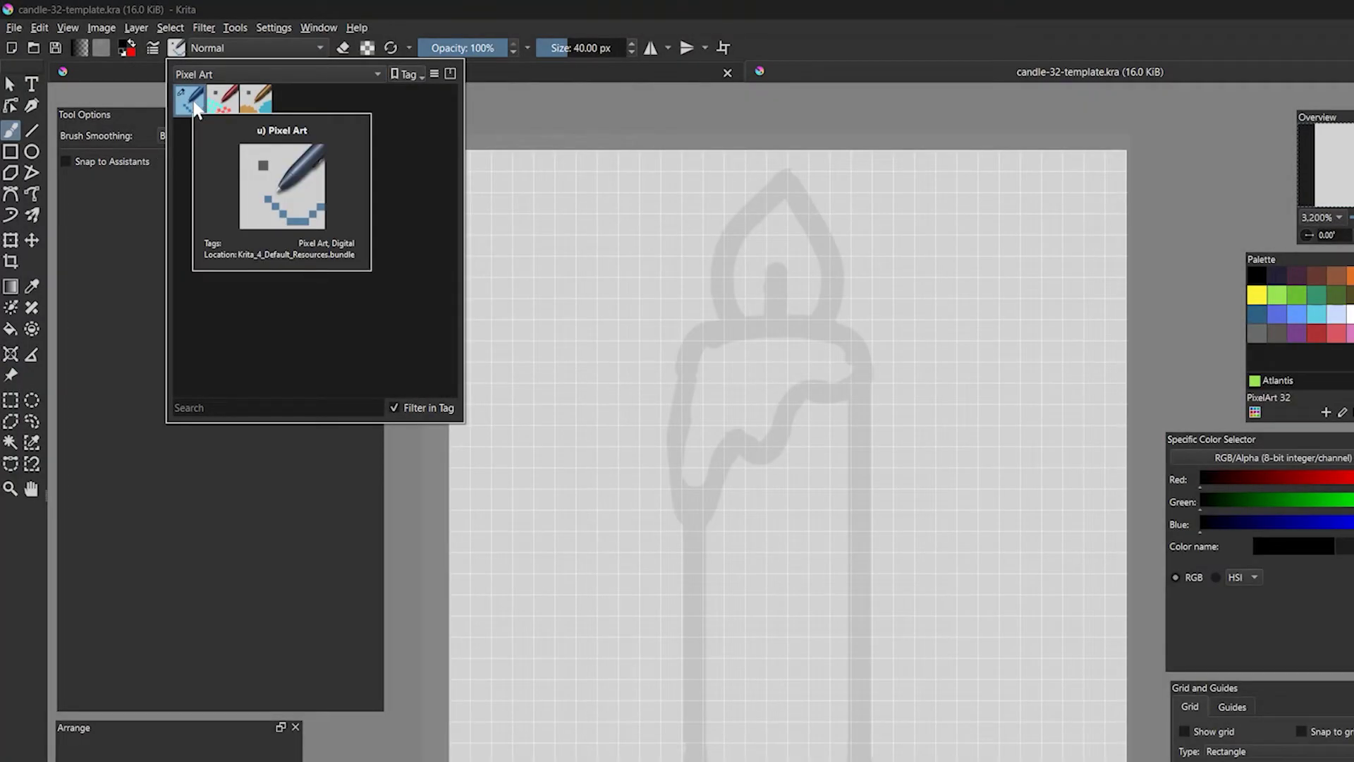
click(191, 100)
click(586, 245)
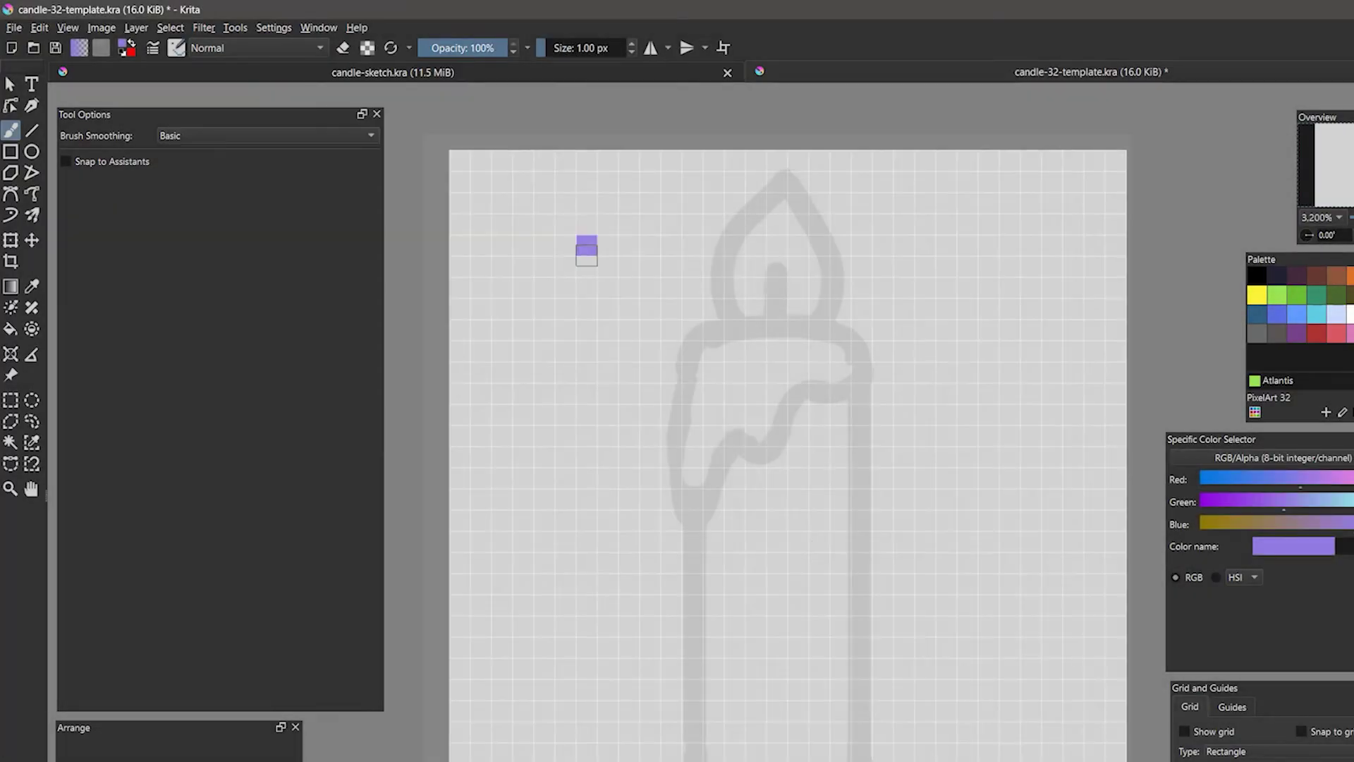
click(566, 287)
click(608, 287)
click(586, 329)
click(621, 350)
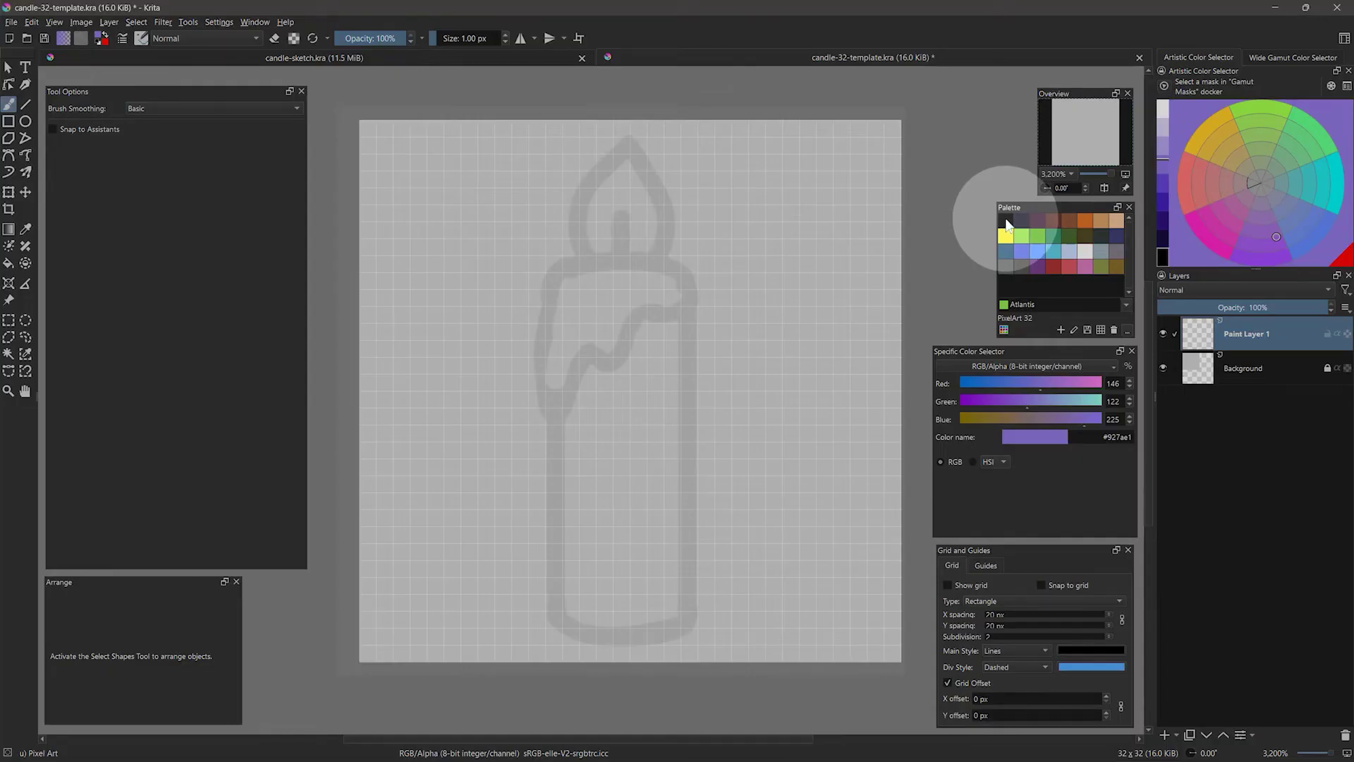
Step: Switch to black and paint the candle's left side, right side and base row
click(1258, 277)
drag(555, 399, 554, 603)
drag(690, 298, 690, 601)
drag(605, 636, 638, 636)
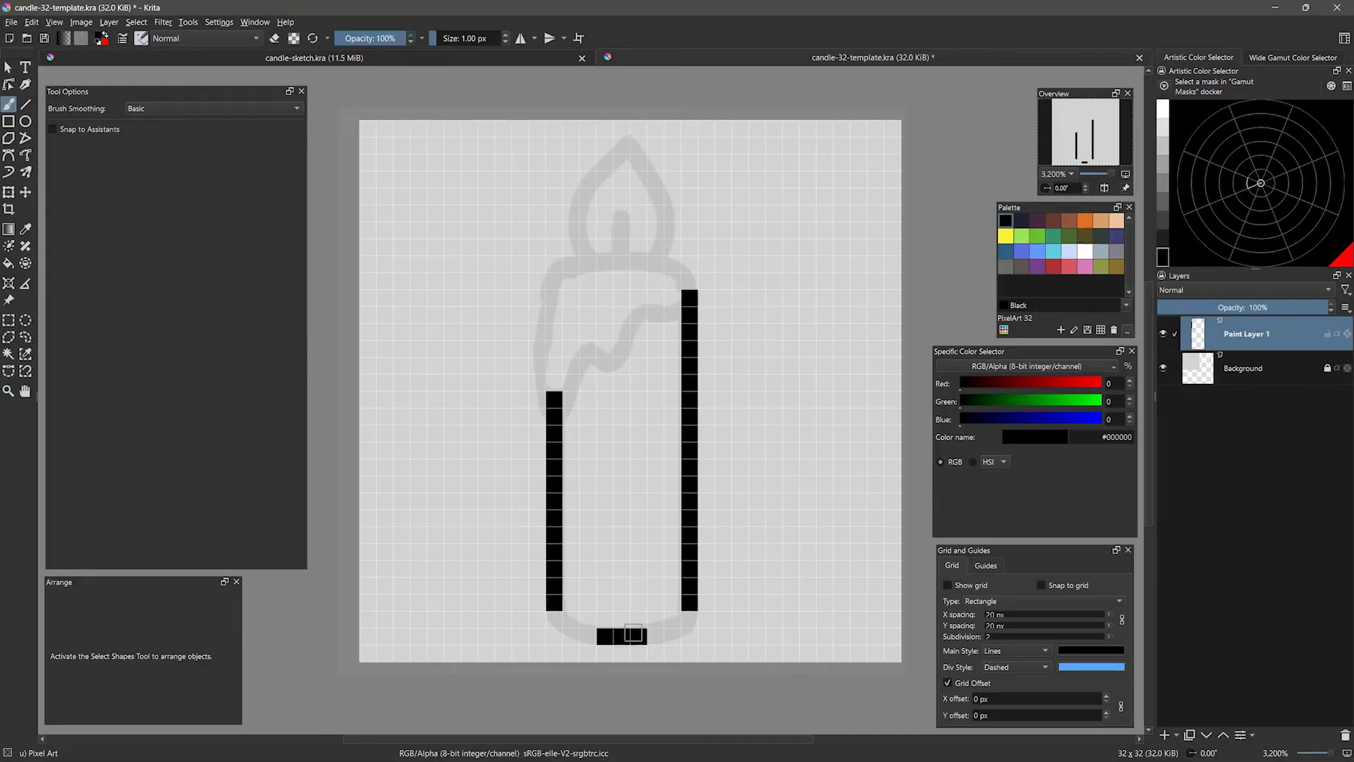
click(555, 619)
click(689, 619)
drag(571, 636, 673, 636)
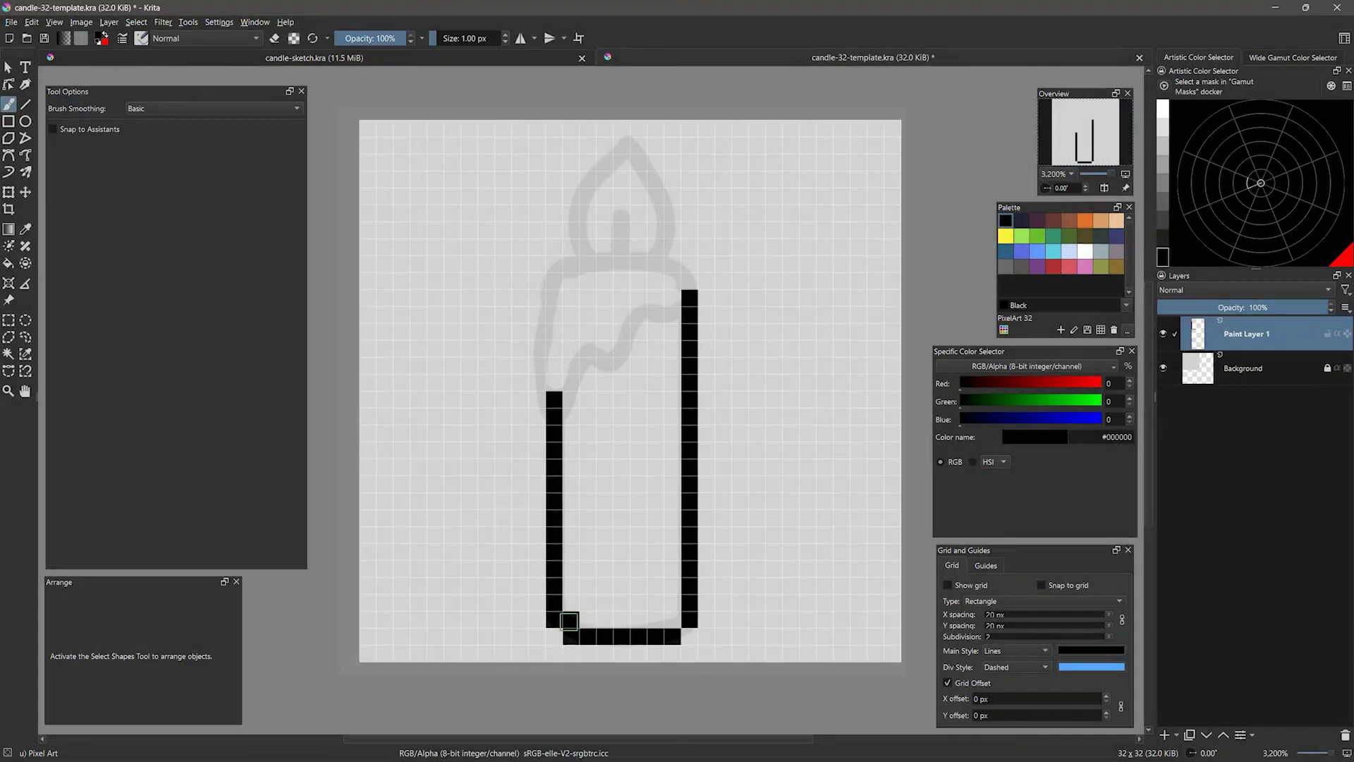
click(571, 620)
click(672, 619)
Step: Fix the candle's bottom corners by erasing and repainting the base-row end pixels
key(e)
click(571, 636)
click(673, 636)
click(690, 619)
click(554, 619)
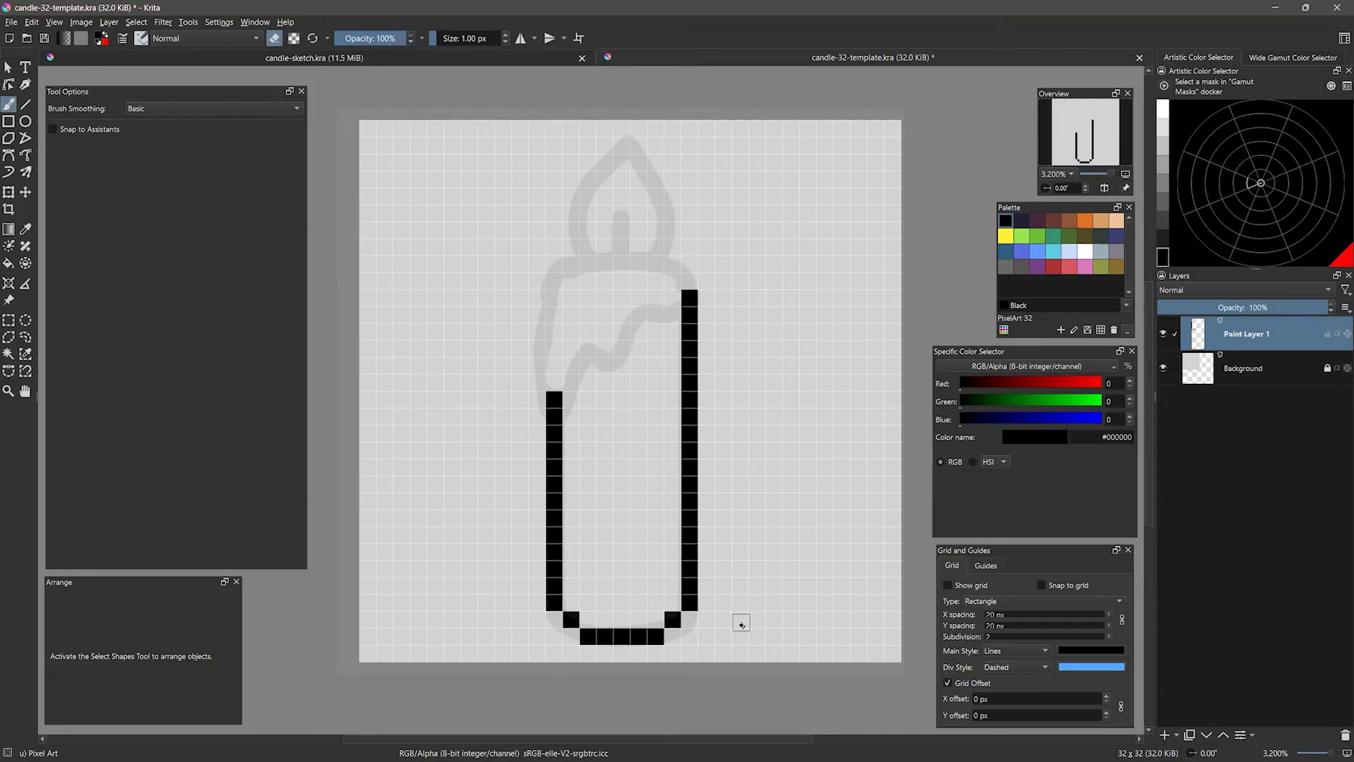
click(572, 619)
click(673, 619)
key(e)
click(571, 636)
click(554, 619)
click(673, 637)
click(690, 619)
Step: Outline the candle top, stepped left edge, flame, wick and wax drip, erasing a stray pixel
drag(588, 264, 673, 263)
click(689, 281)
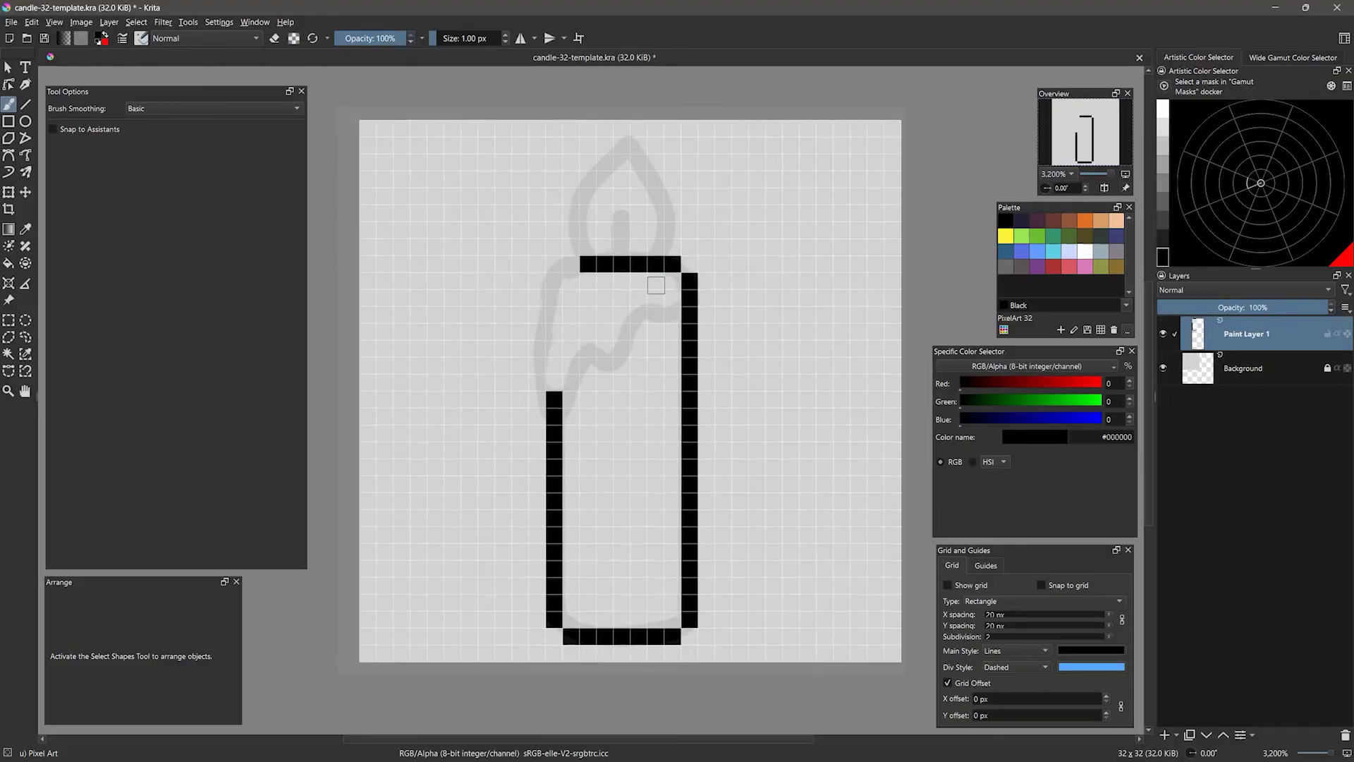
click(572, 280)
click(554, 298)
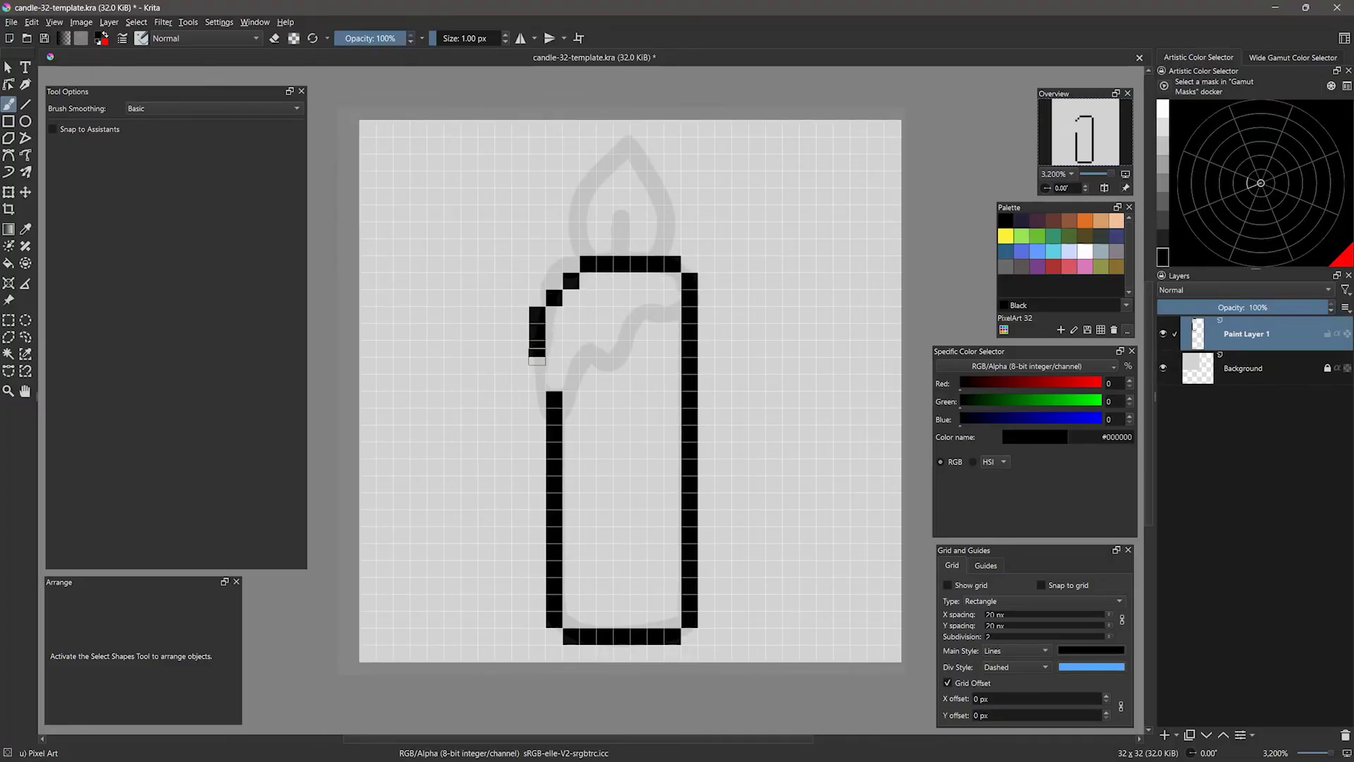
mouse_move(538, 363)
mouse_down()
mouse_move(536, 417)
mouse_move(553, 395)
mouse_move(557, 417)
mouse_up()
key(e)
key(e)
click(537, 432)
key(e)
click(554, 432)
key(e)
mouse_move(588, 247)
mouse_down()
mouse_move(657, 252)
mouse_move(622, 247)
mouse_up()
mouse_move(672, 313)
mouse_down()
mouse_move(639, 313)
mouse_move(571, 417)
mouse_up()
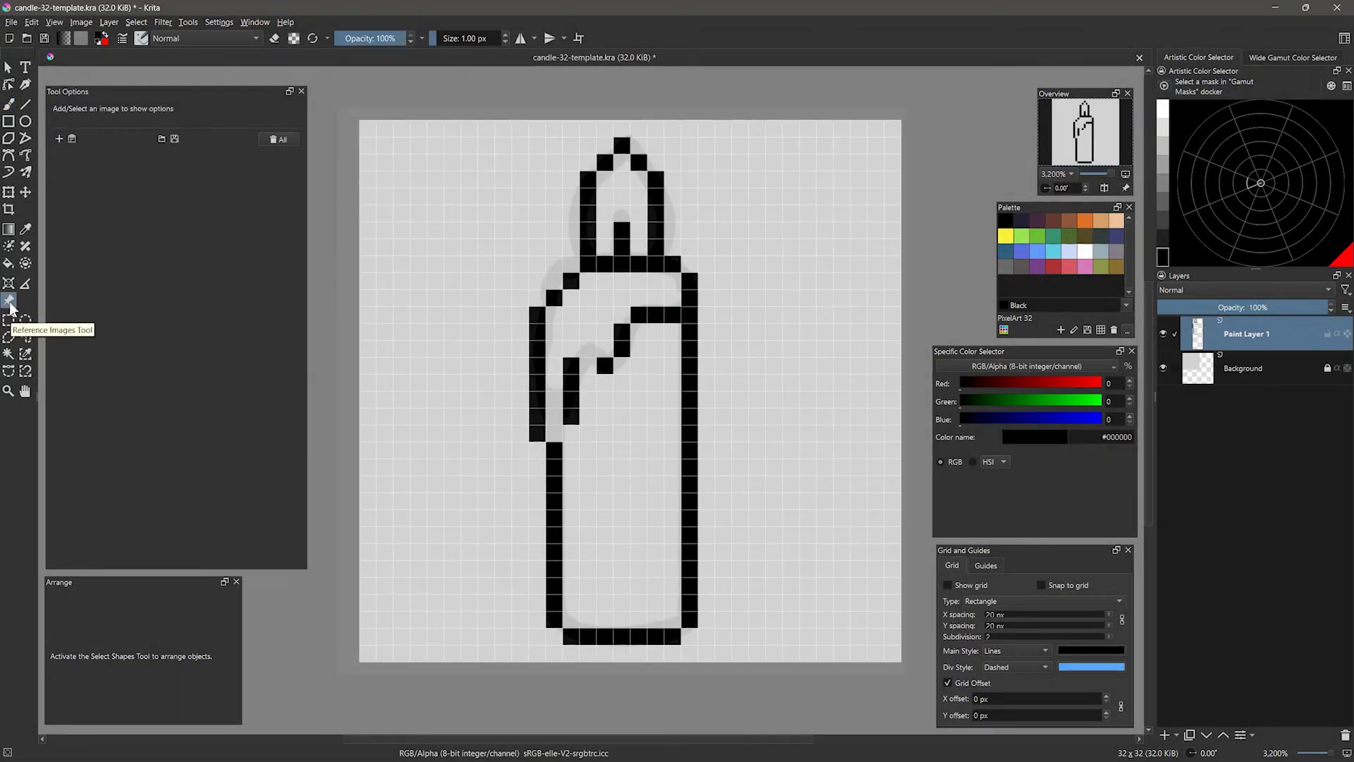
Step: Fade the reference sketch to 0% opacity and turn off Show Reference Images
click(9, 300)
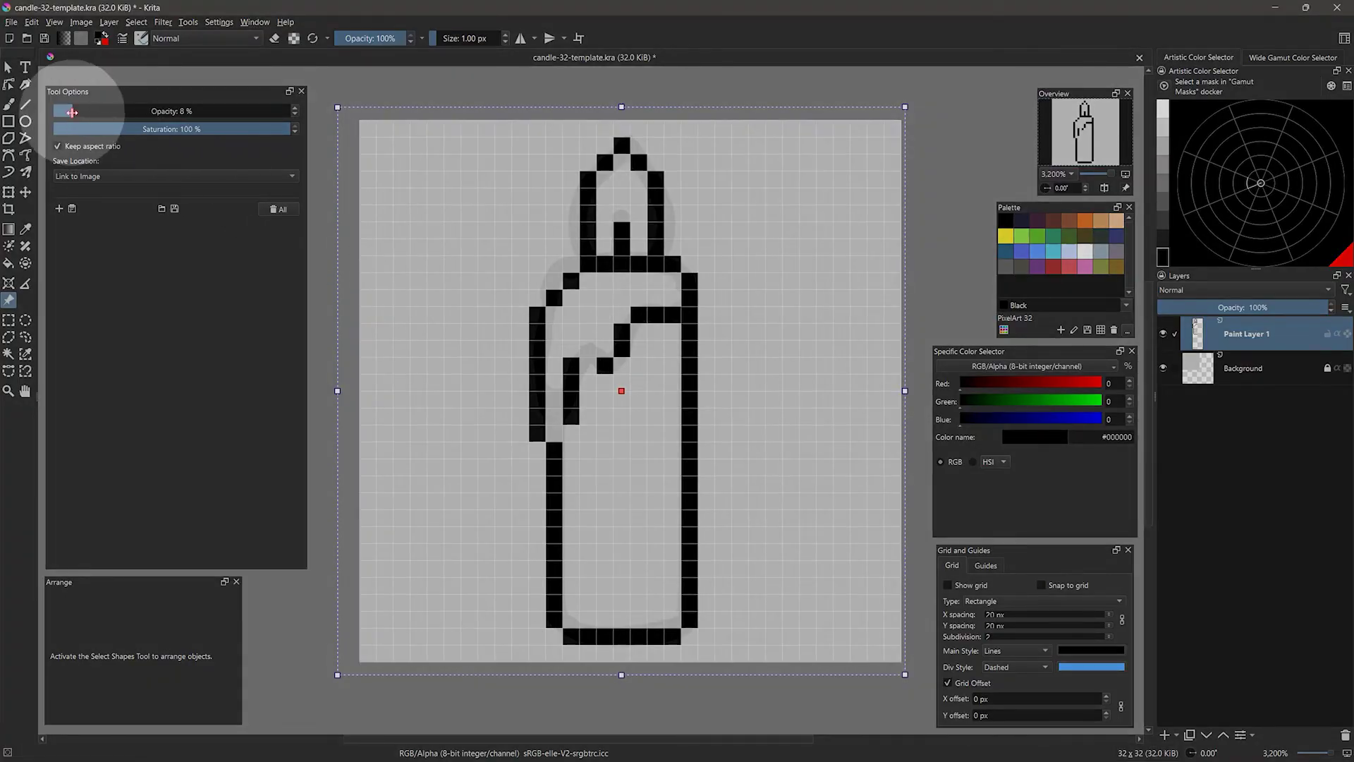
drag(70, 112, 64, 112)
click(54, 21)
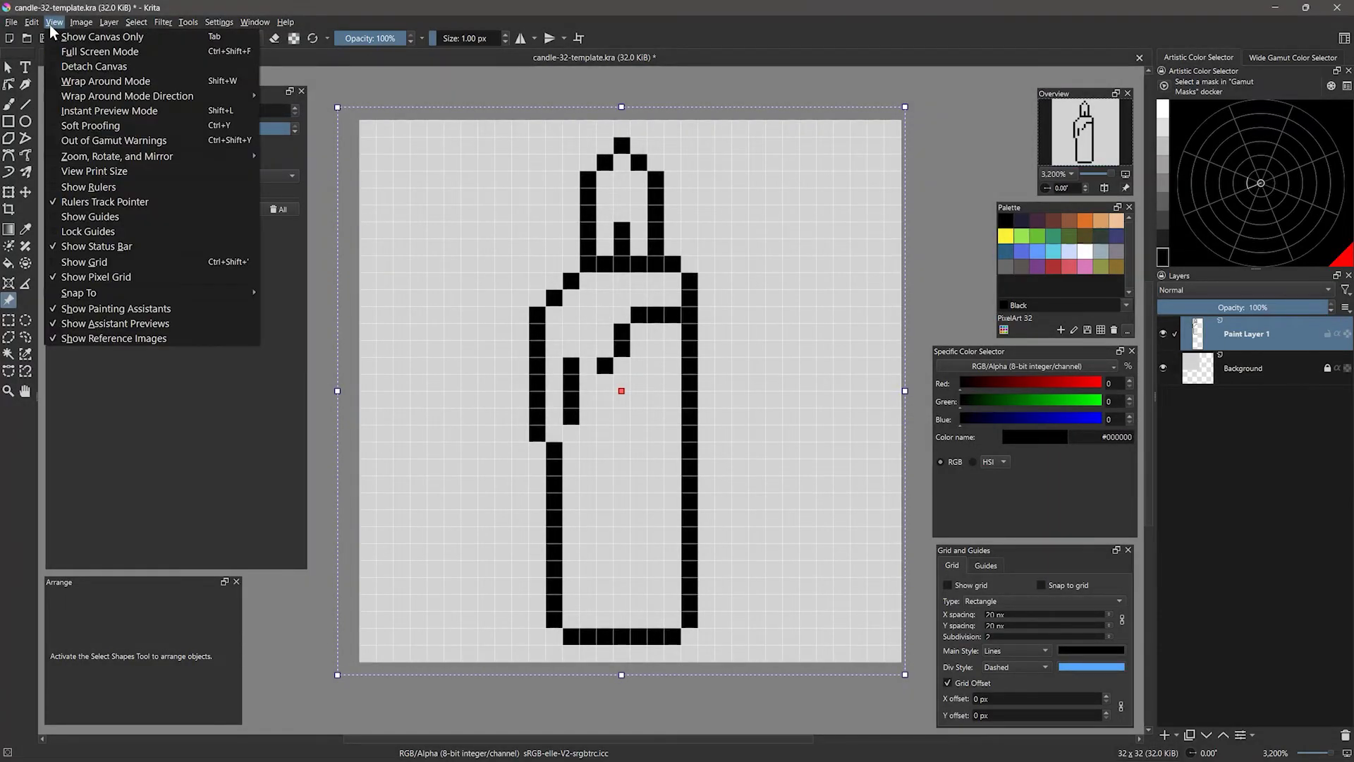
click(77, 338)
Step: Save the drawing as candle-32-1.kra
click(12, 22)
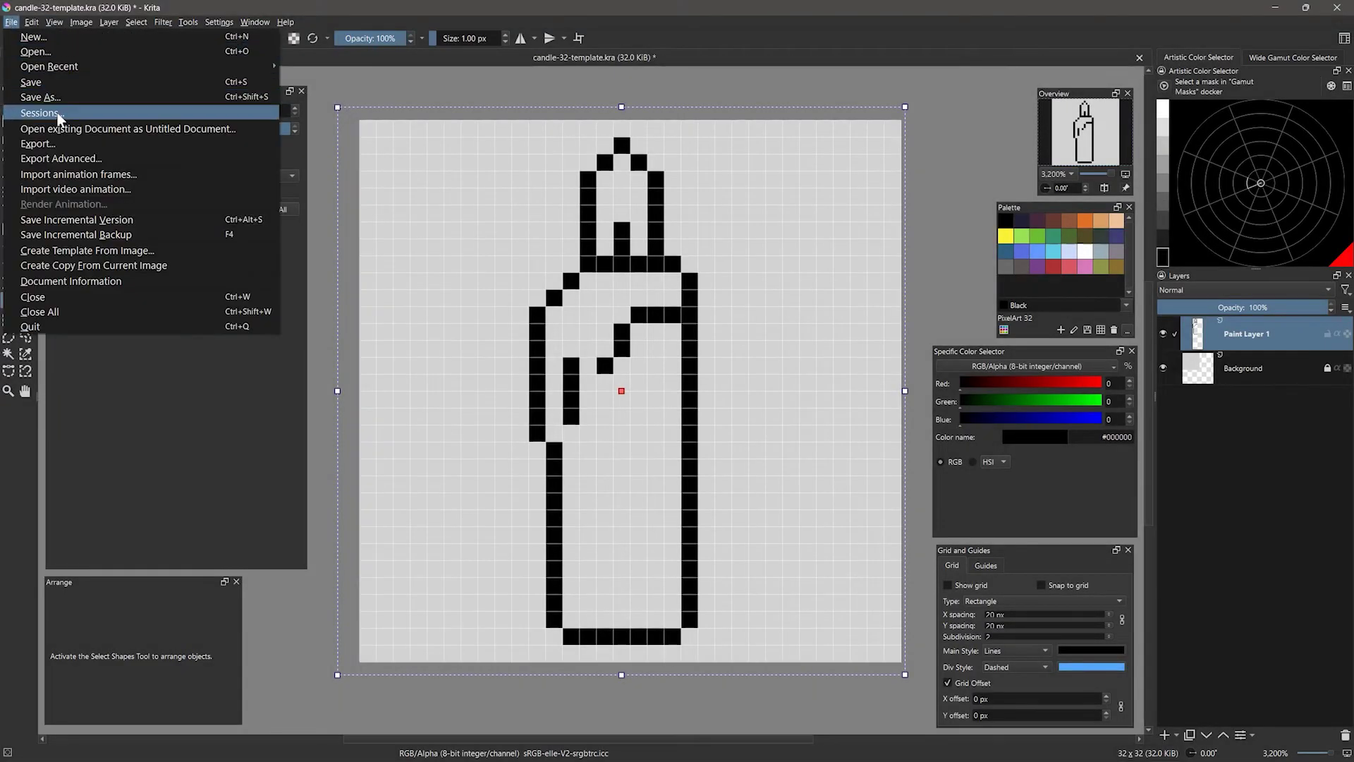
click(42, 111)
key(BackSpace)
key(BackSpace)
key(BackSpace)
key(BackSpace)
key(BackSpace)
key(BackSpace)
key(BackSpace)
key(BackSpace)
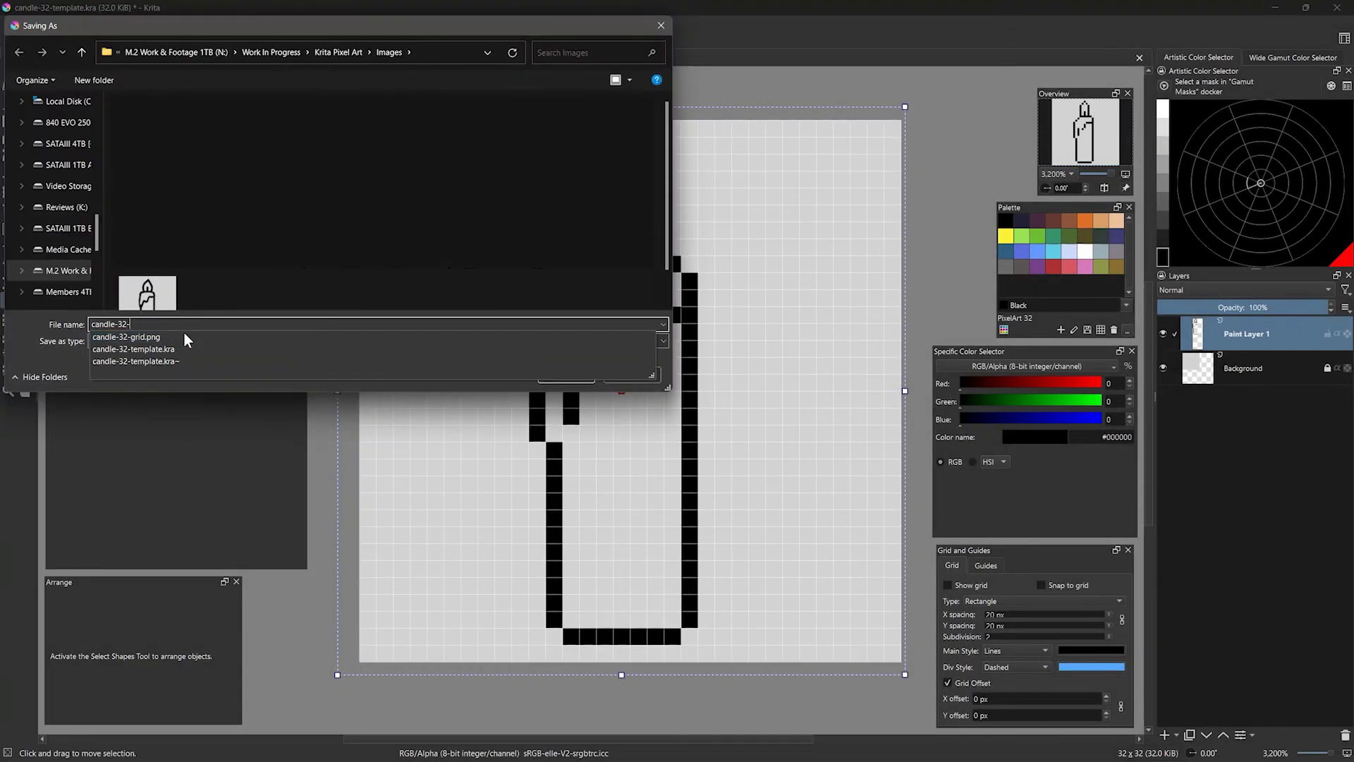
text(1)
key(Return)
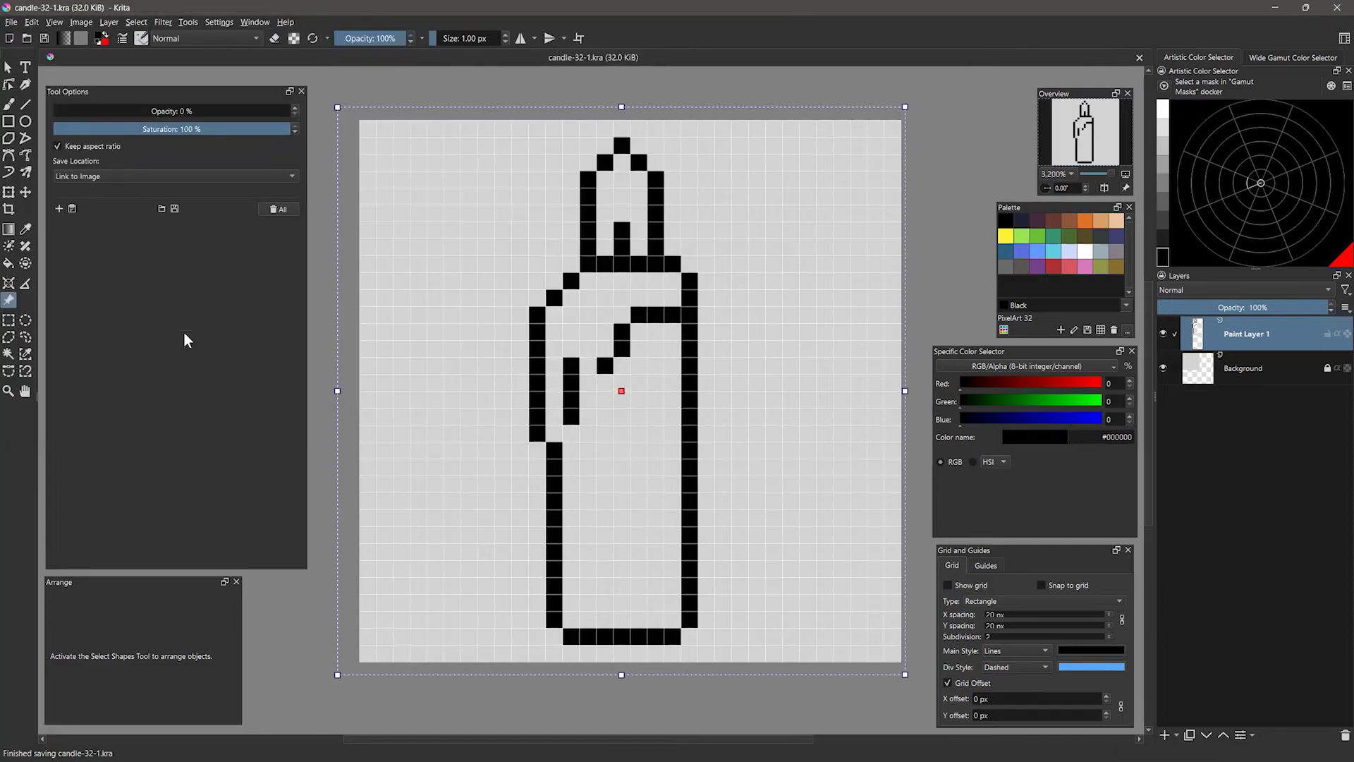
Step: Rename the top layer to outlines and add a new layer named color beneath it
key(b)
double_click(1231, 335)
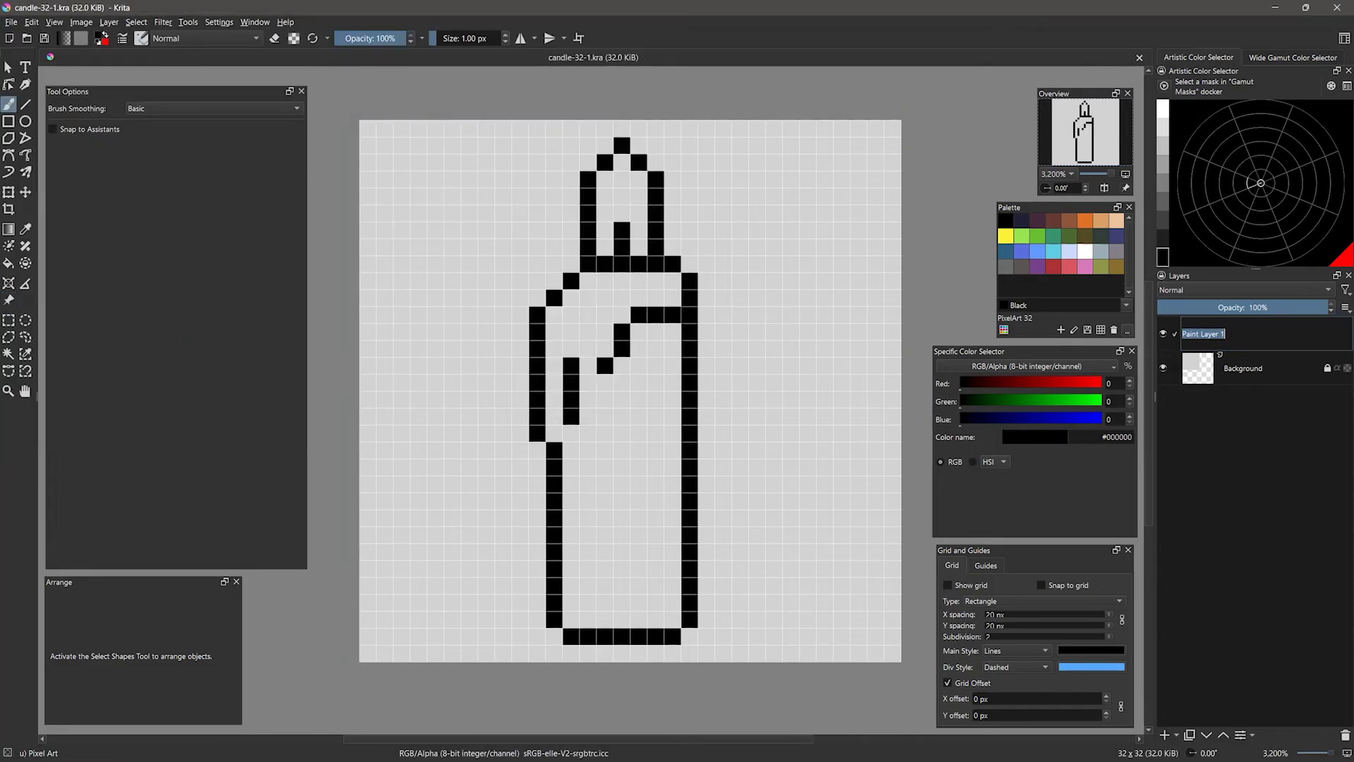
text(outlines)
key(Return)
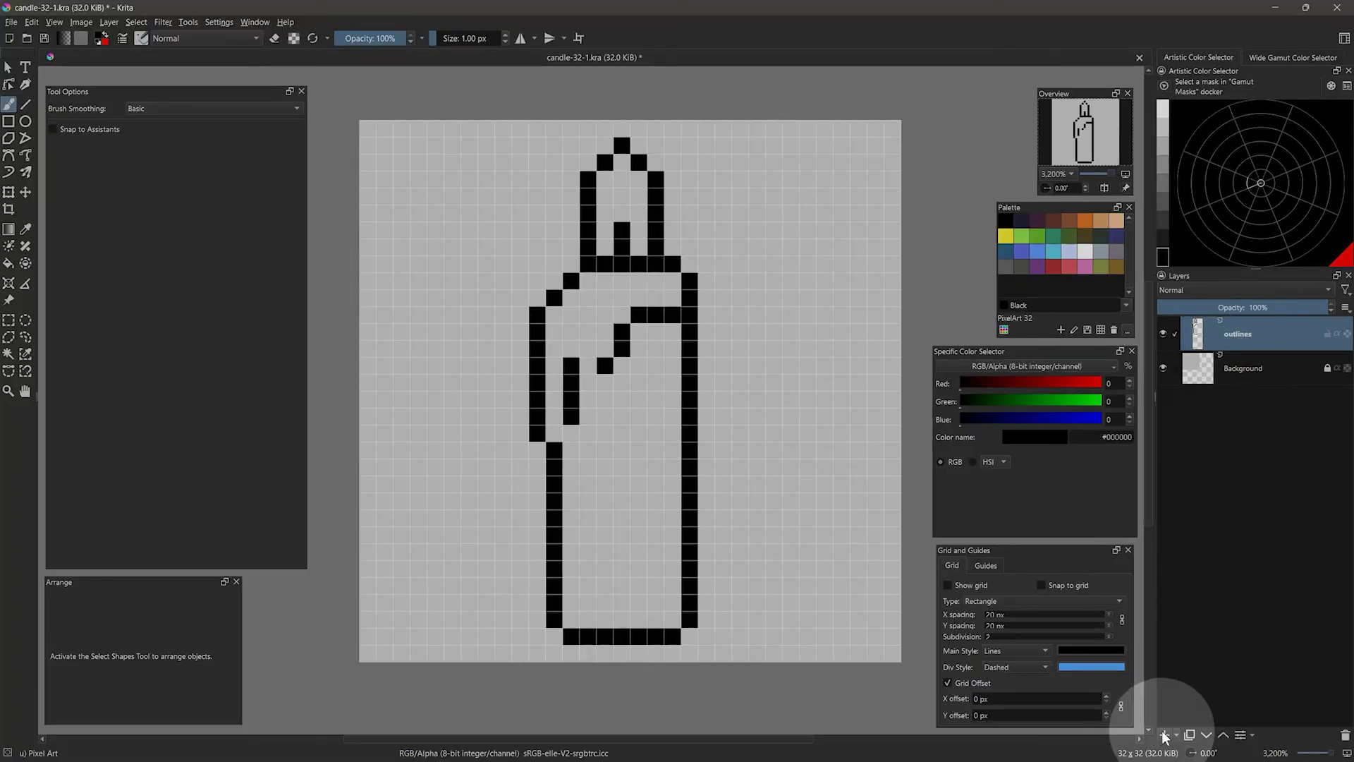
click(1165, 737)
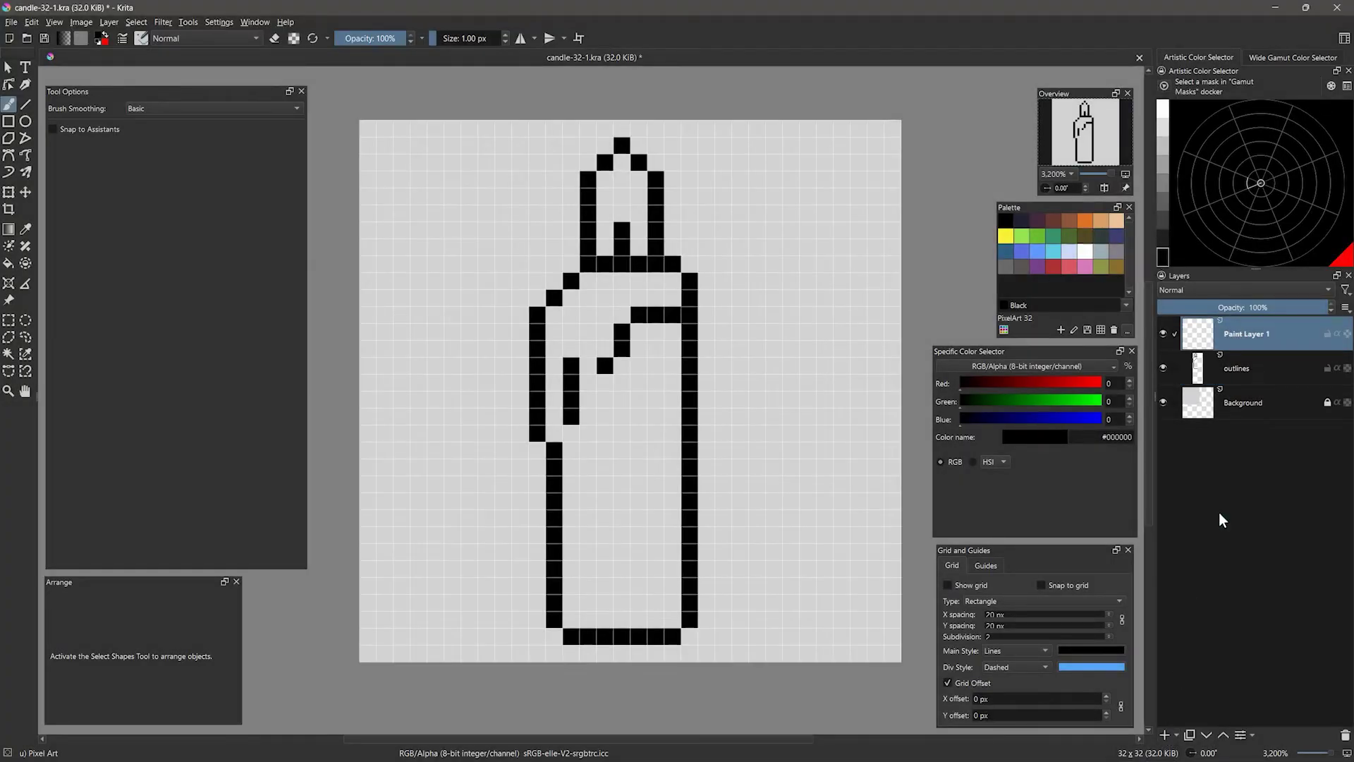
double_click(1246, 367)
text(color)
key(Return)
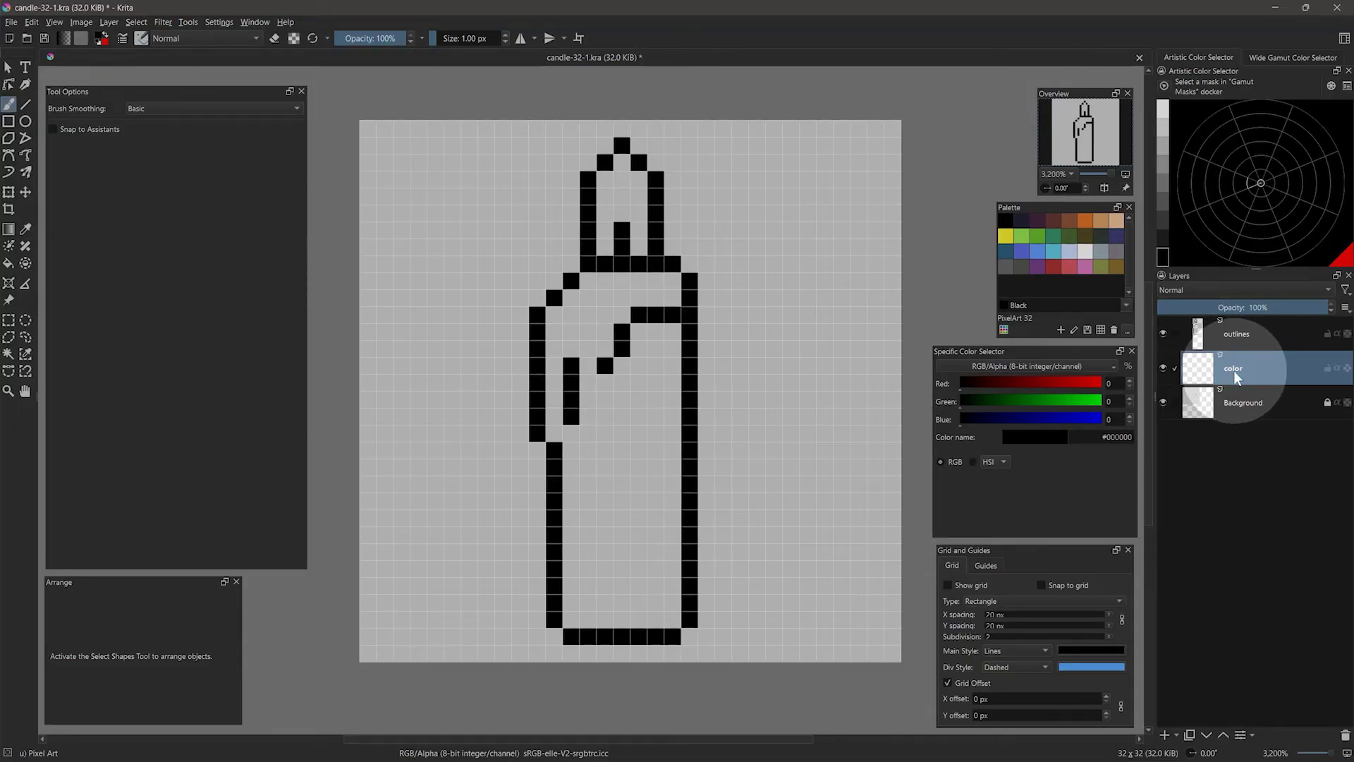
Step: Using the Fill tool referencing All Layers, fill the flame Tahiti gold and the body Brown
click(9, 263)
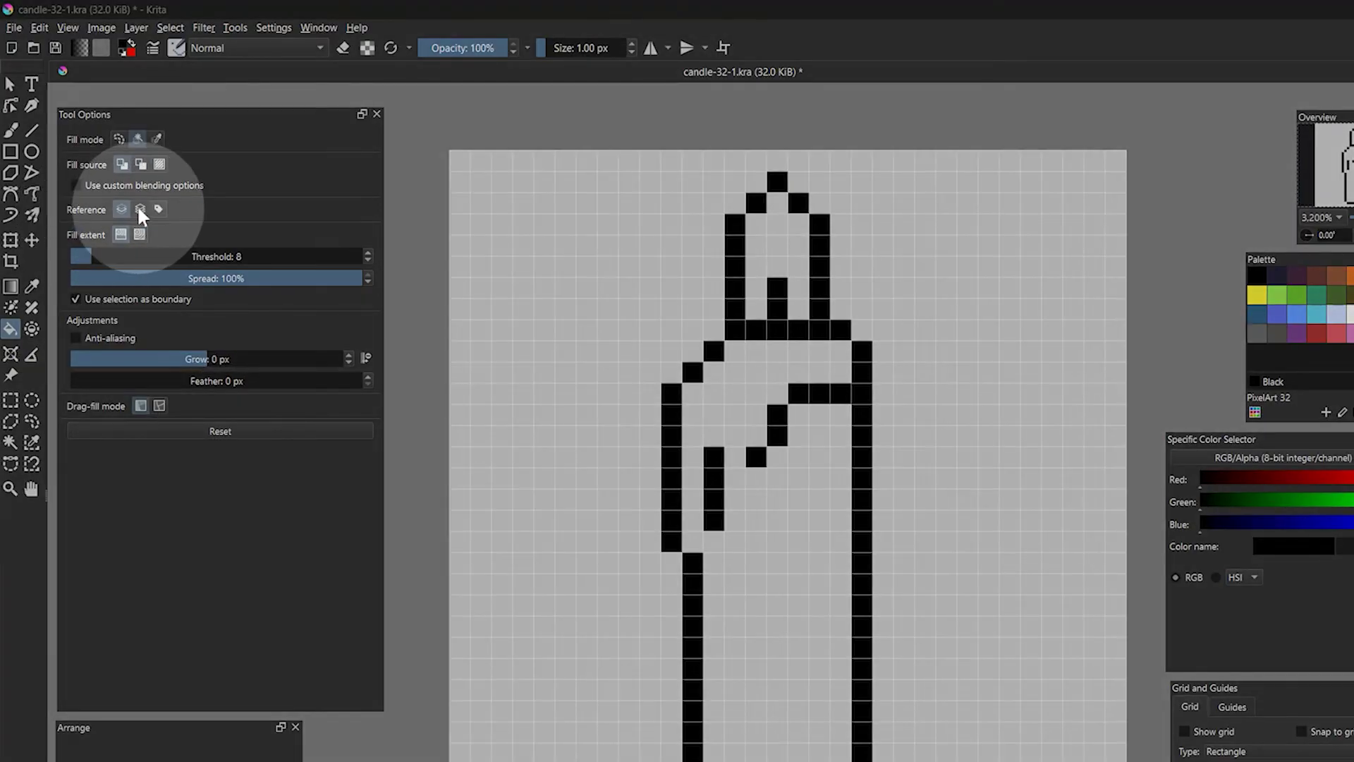
click(139, 209)
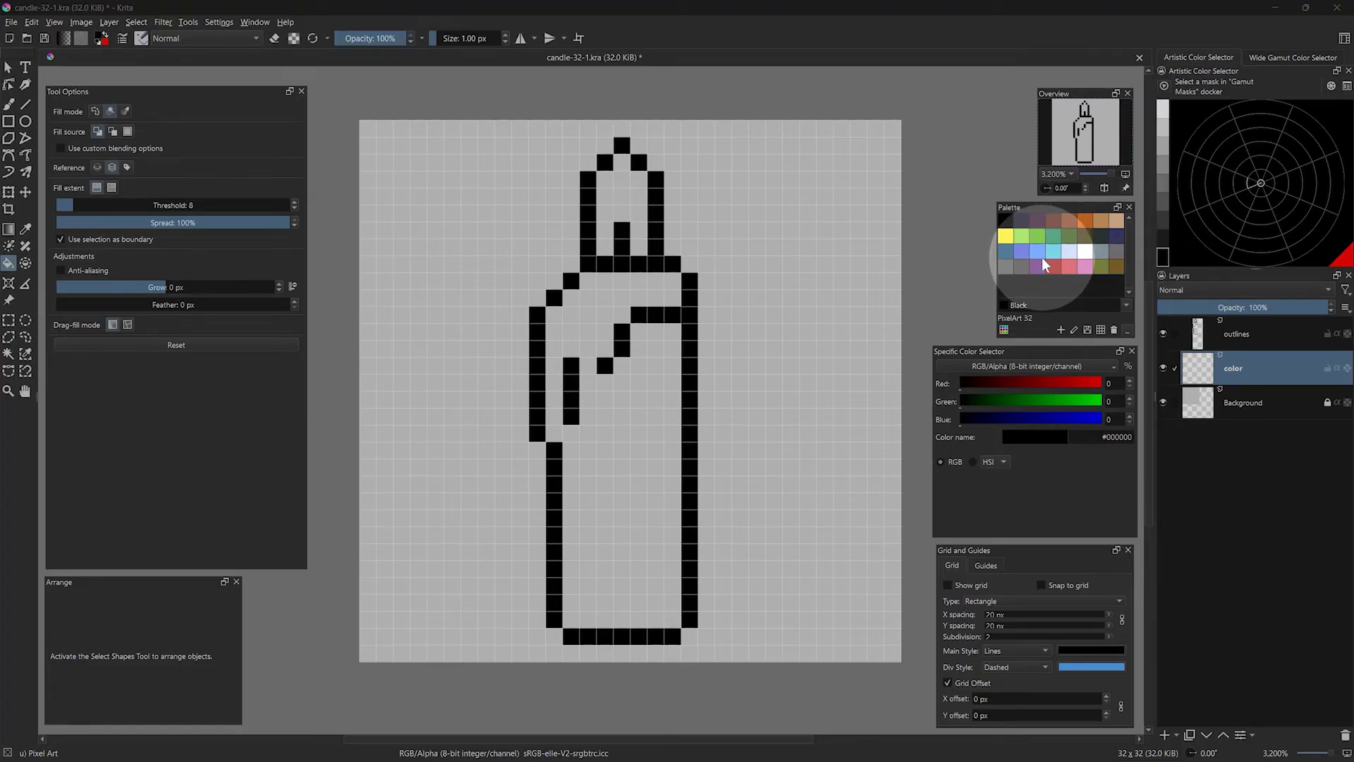
click(1085, 221)
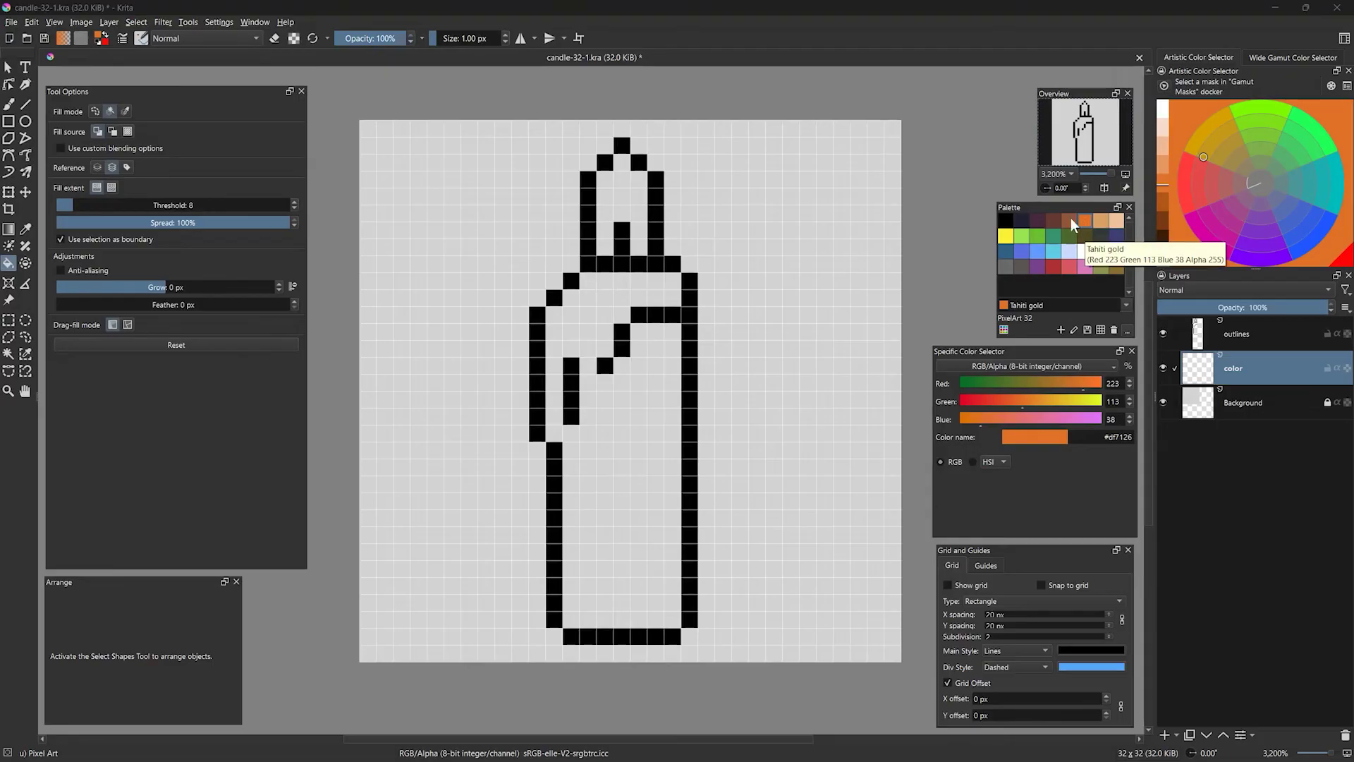
click(627, 195)
click(1053, 266)
click(643, 441)
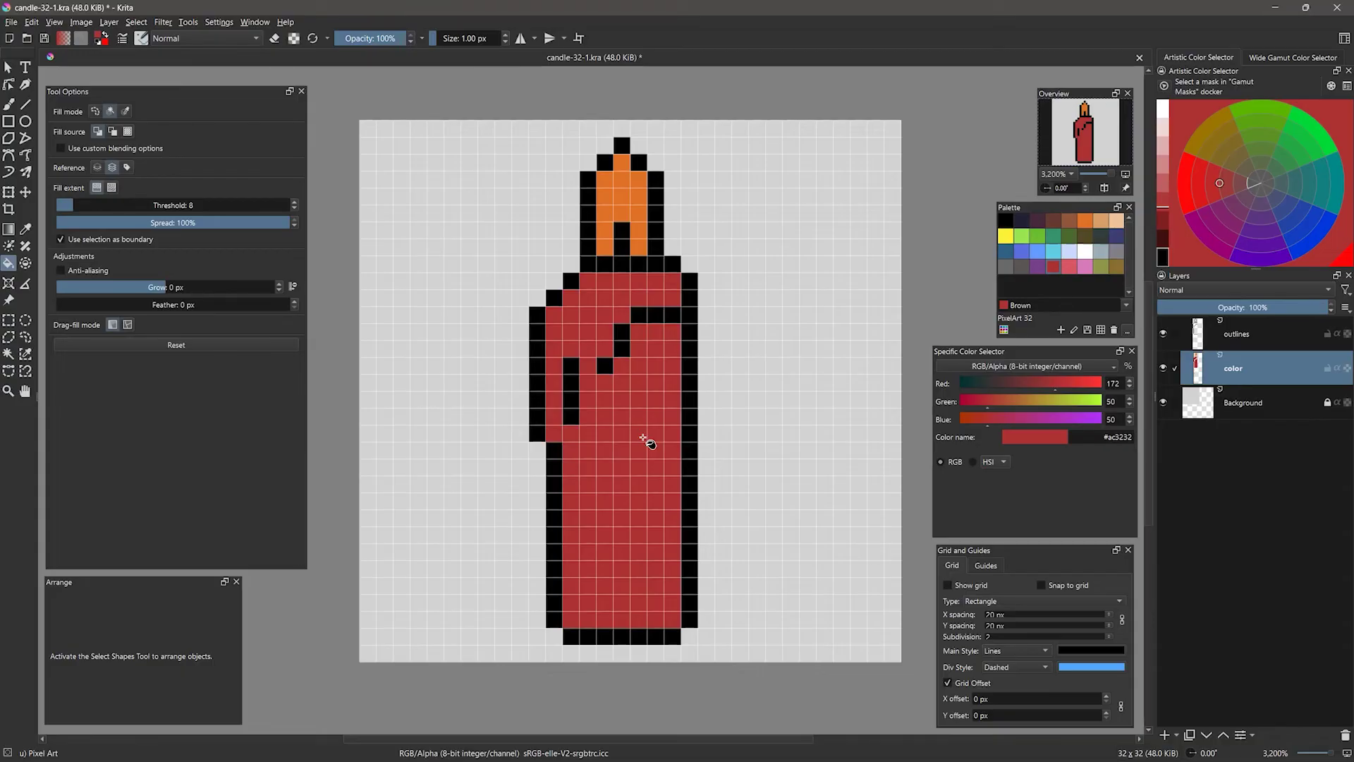
click(8, 104)
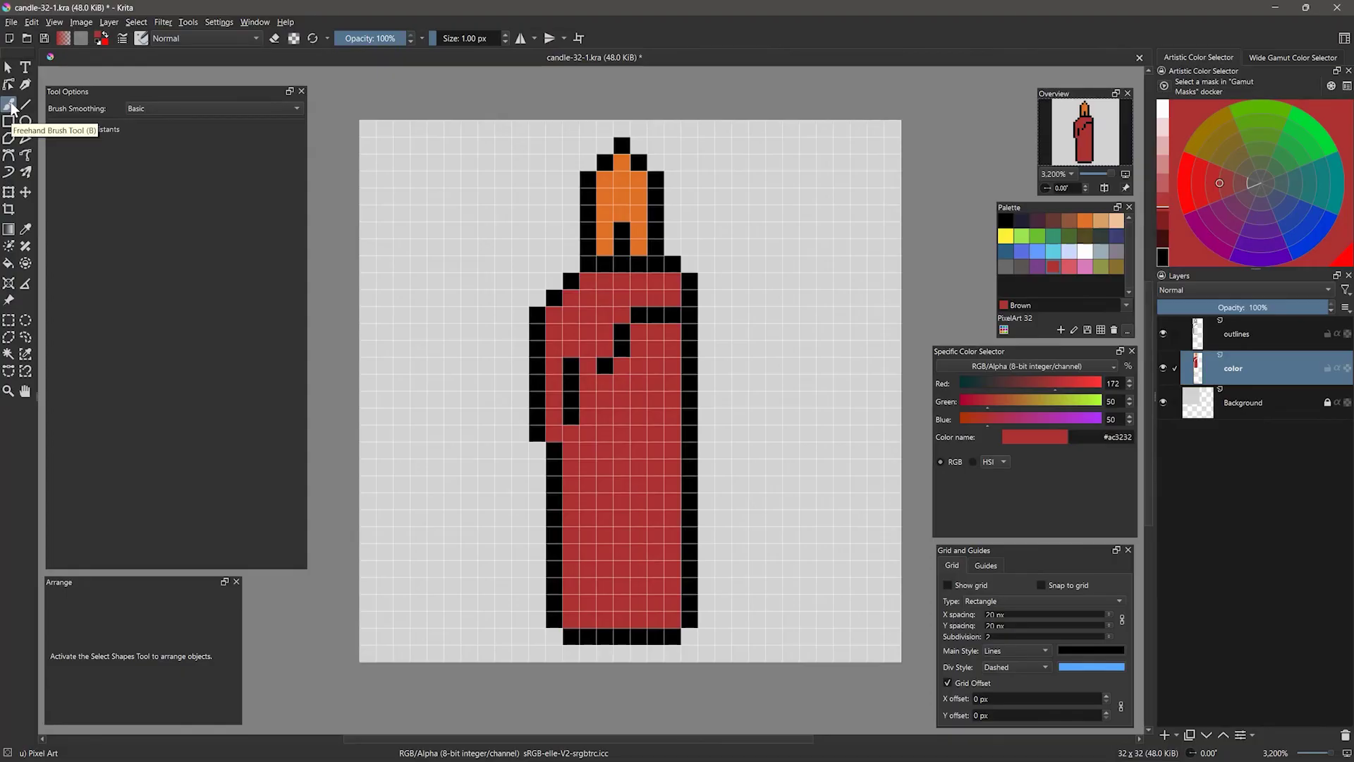
Step: Paint Golden fizz yellow beside the wick and Mandy pink highlight stripes down the candle body
click(1005, 237)
mouse_move(605, 230)
mouse_down()
mouse_move(605, 246)
mouse_move(639, 246)
mouse_move(622, 194)
mouse_up()
click(1069, 267)
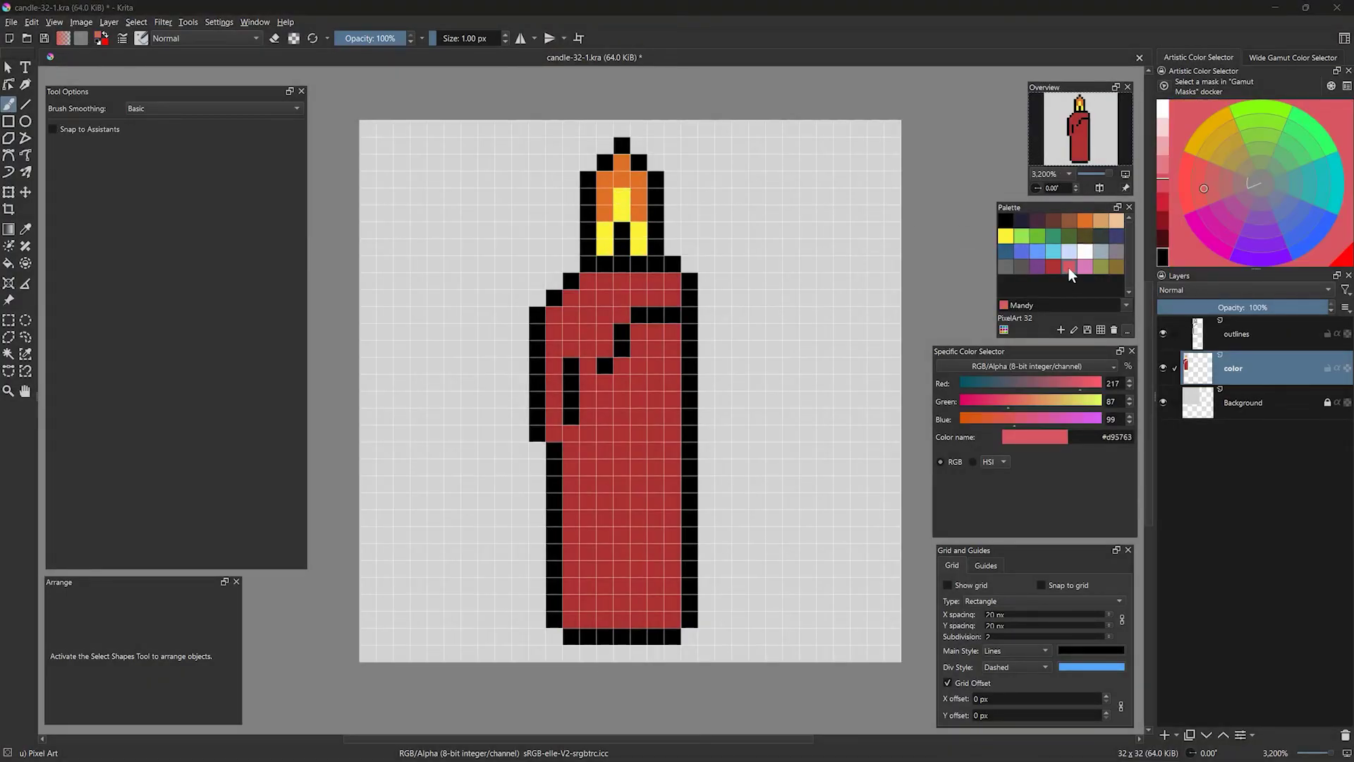
mouse_move(554, 414)
mouse_down()
mouse_move(554, 432)
mouse_move(556, 363)
mouse_move(575, 349)
mouse_move(593, 364)
mouse_move(639, 299)
mouse_move(673, 298)
mouse_up()
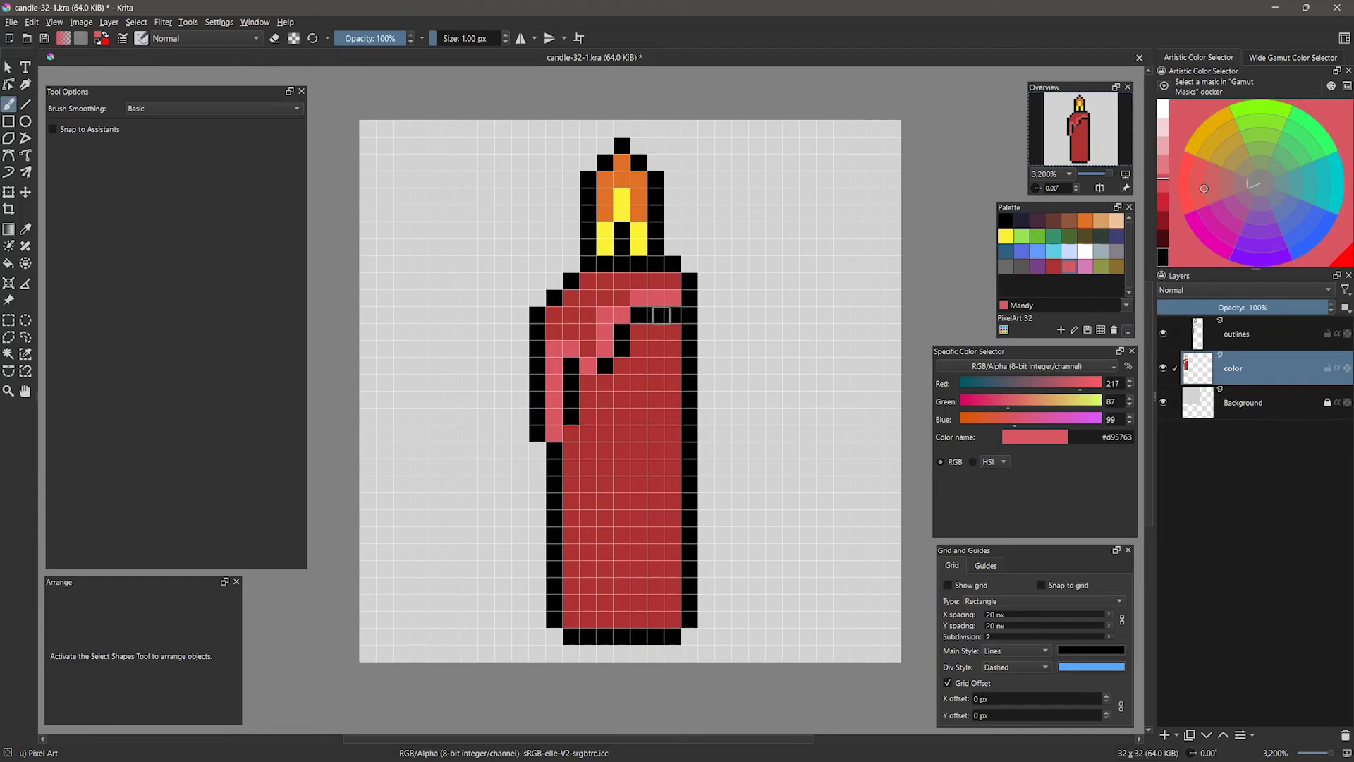
mouse_move(605, 383)
mouse_down()
mouse_move(605, 617)
mouse_move(622, 541)
mouse_move(623, 608)
mouse_up()
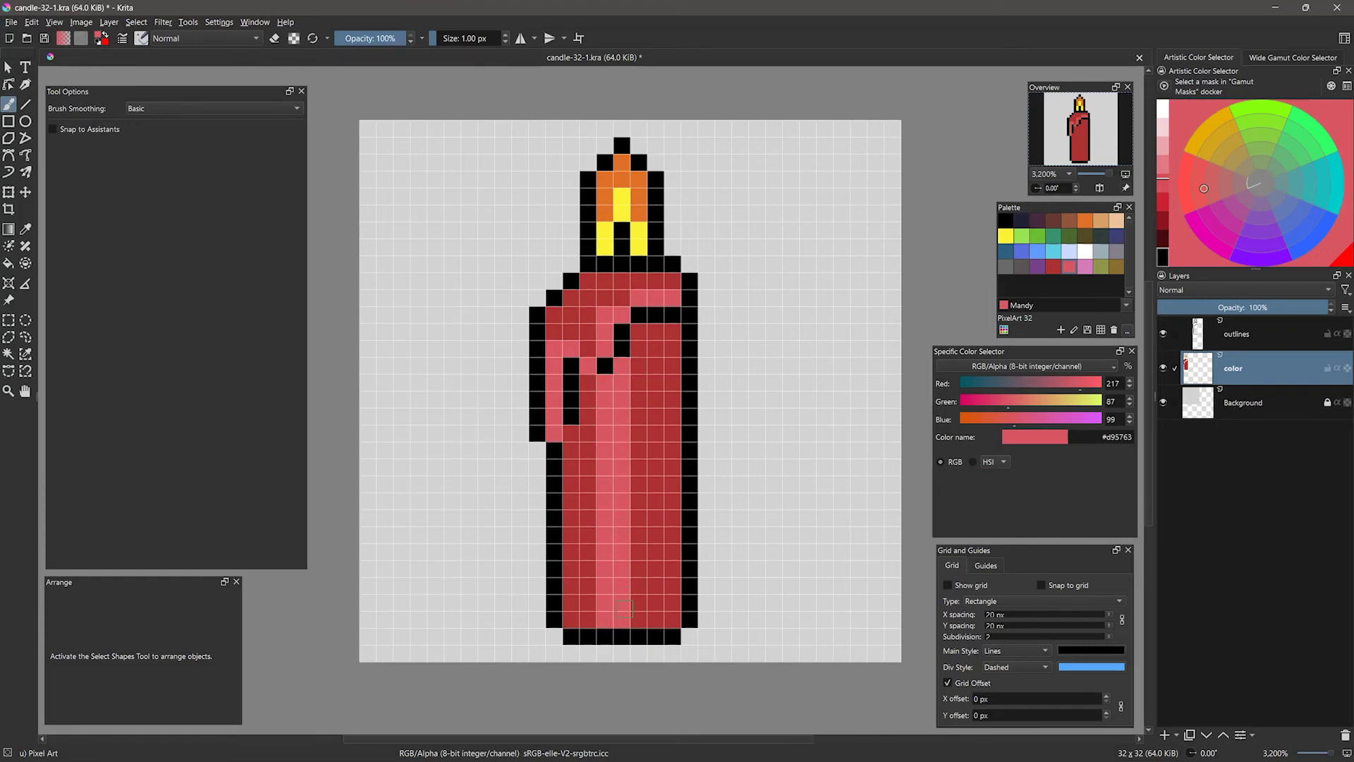
Step: Paint Loulou dark purple shadows down the right edge and diagonally along the drip
click(1035, 220)
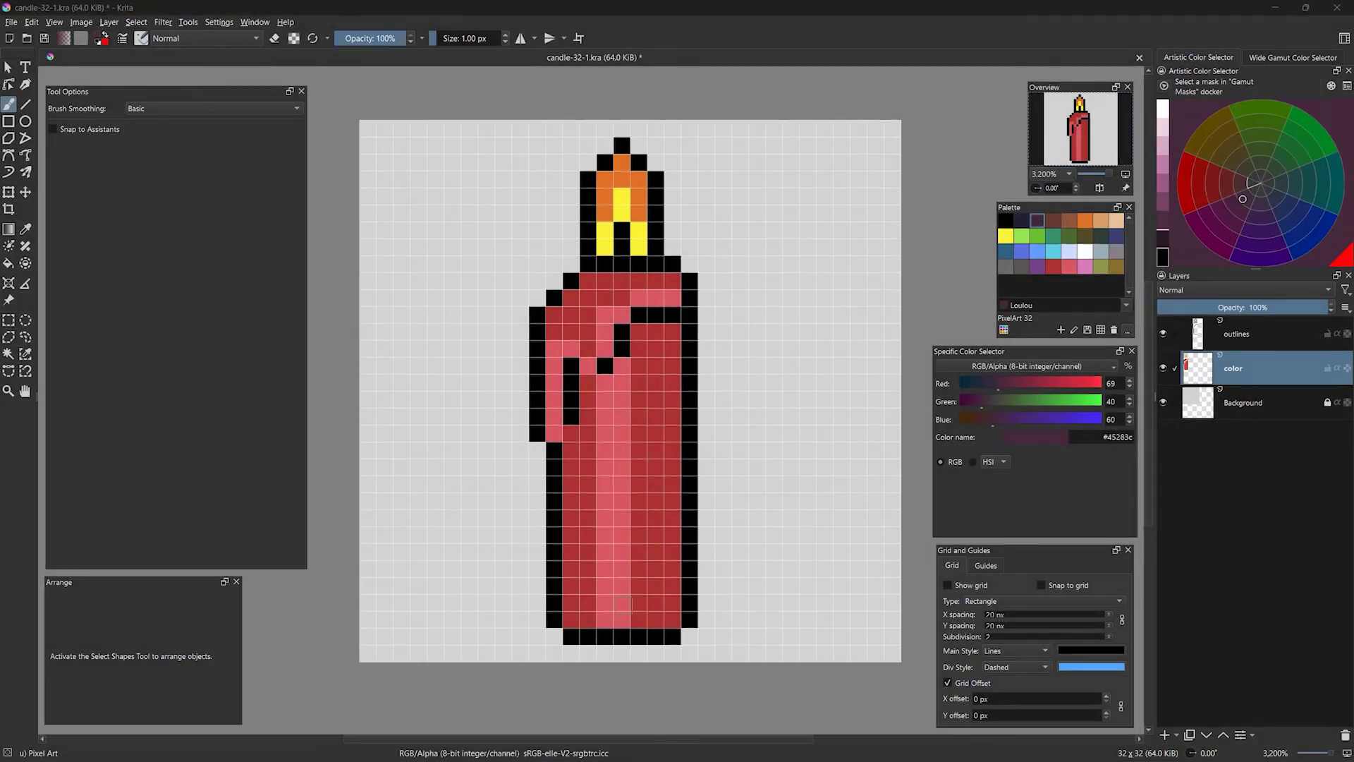
mouse_move(656, 331)
mouse_down()
mouse_move(639, 331)
mouse_move(672, 416)
mouse_move(673, 614)
mouse_up()
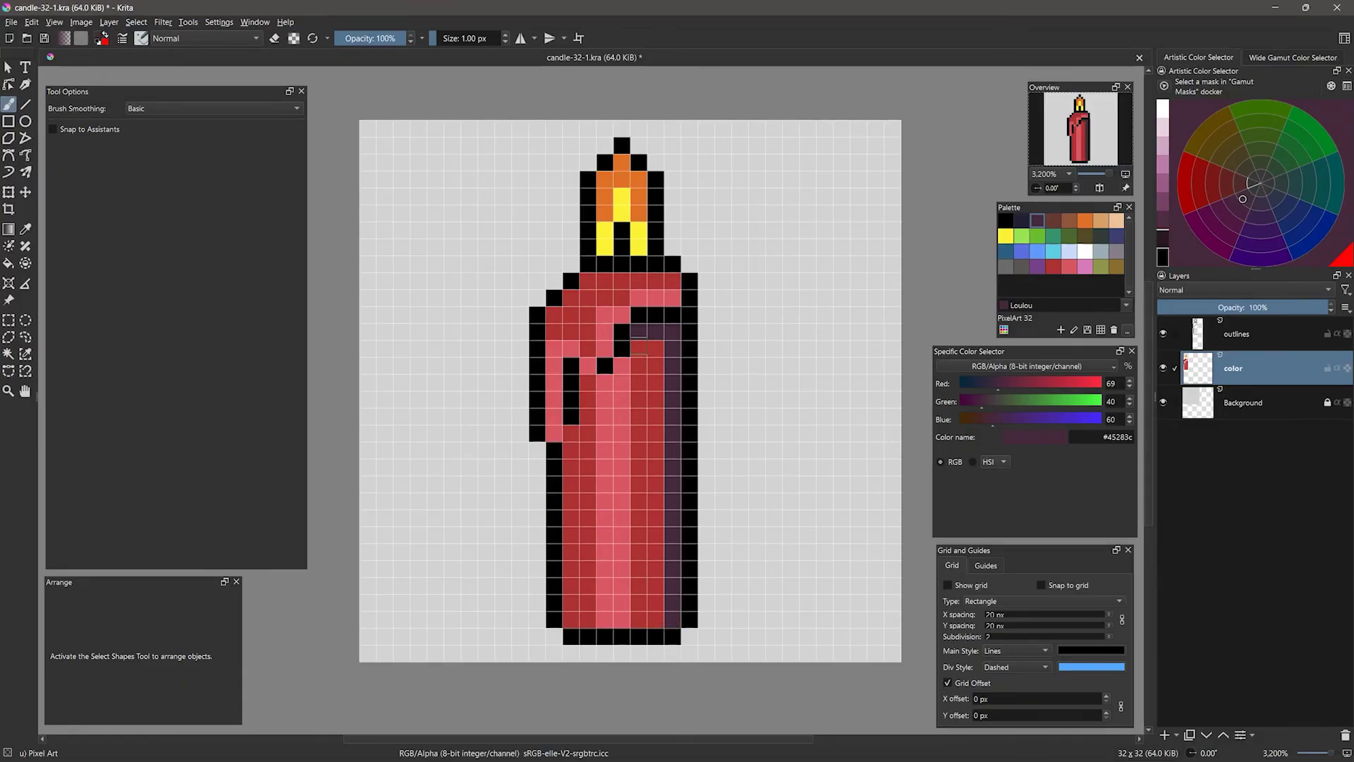
drag(639, 344, 588, 380)
drag(571, 431, 583, 452)
key(ctrl)
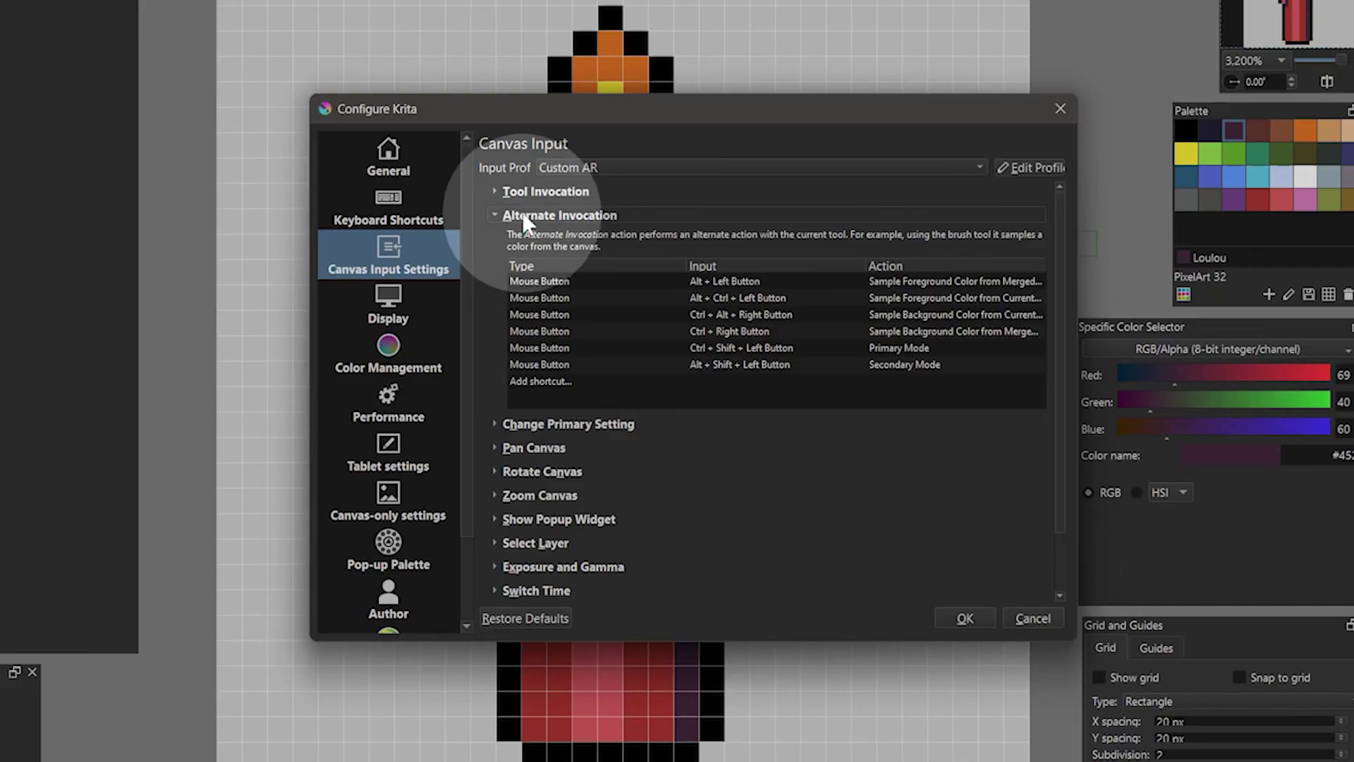
Step: Check the Alt + Left Button colour-sampling input under Alternate Invocation
click(554, 282)
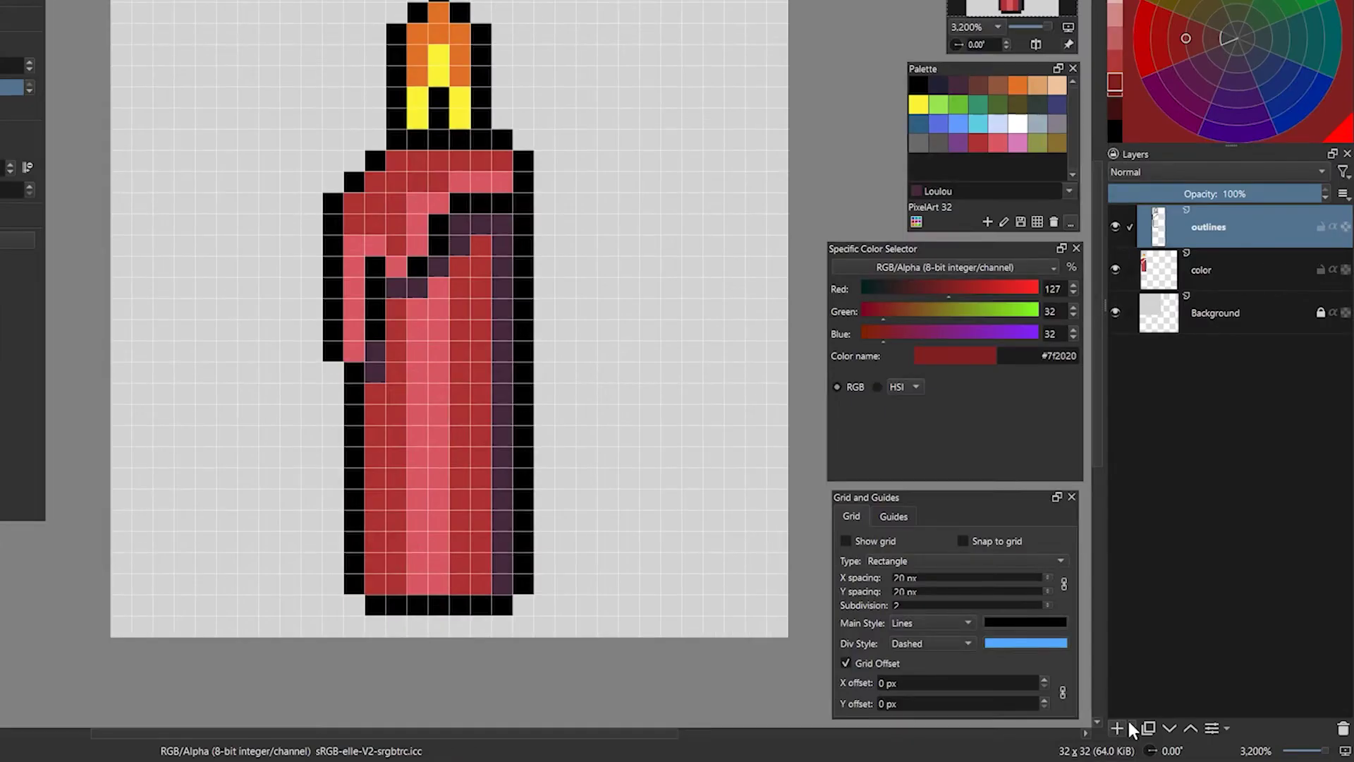
Step: Add an HSV/HSL Adjustment filter layer with saturation at minimum, toggling it to compare colours
click(1176, 735)
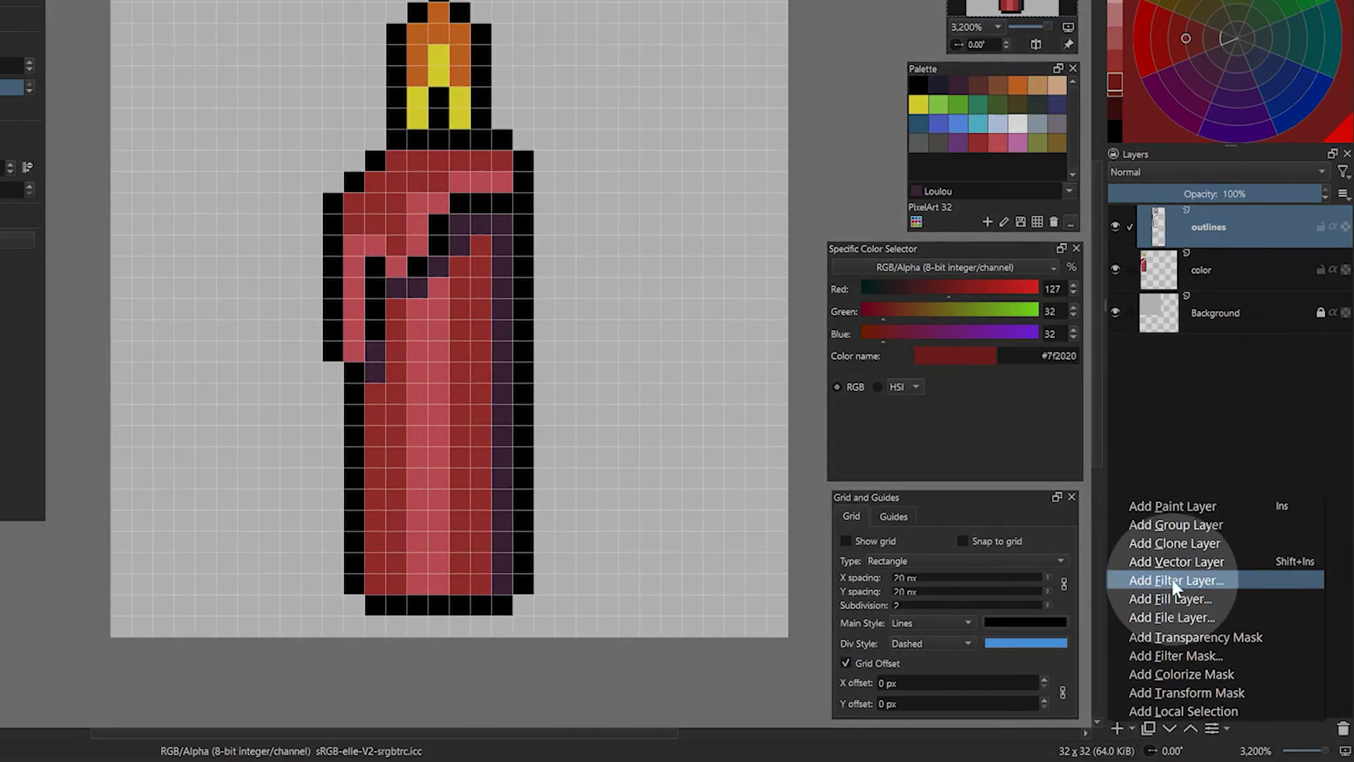
click(1176, 579)
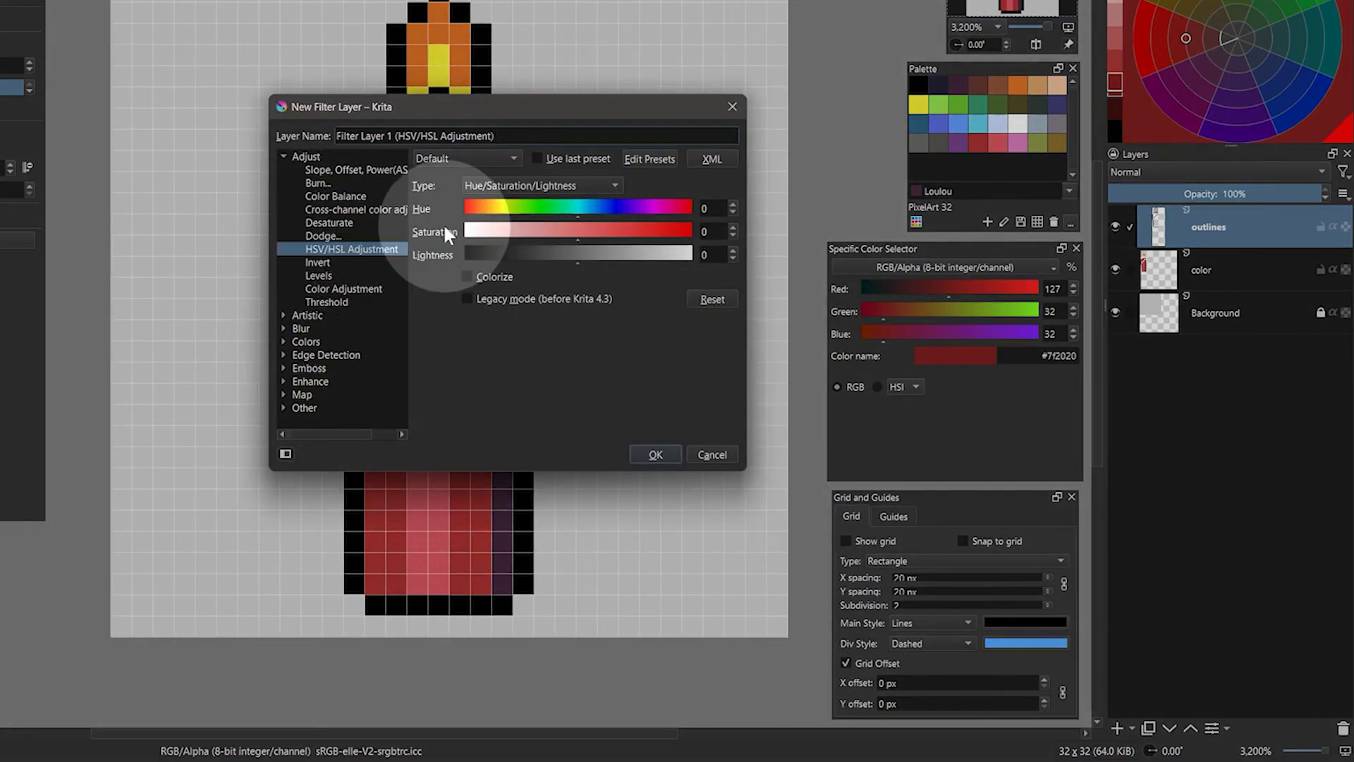
click(559, 237)
drag(560, 236, 466, 233)
click(655, 454)
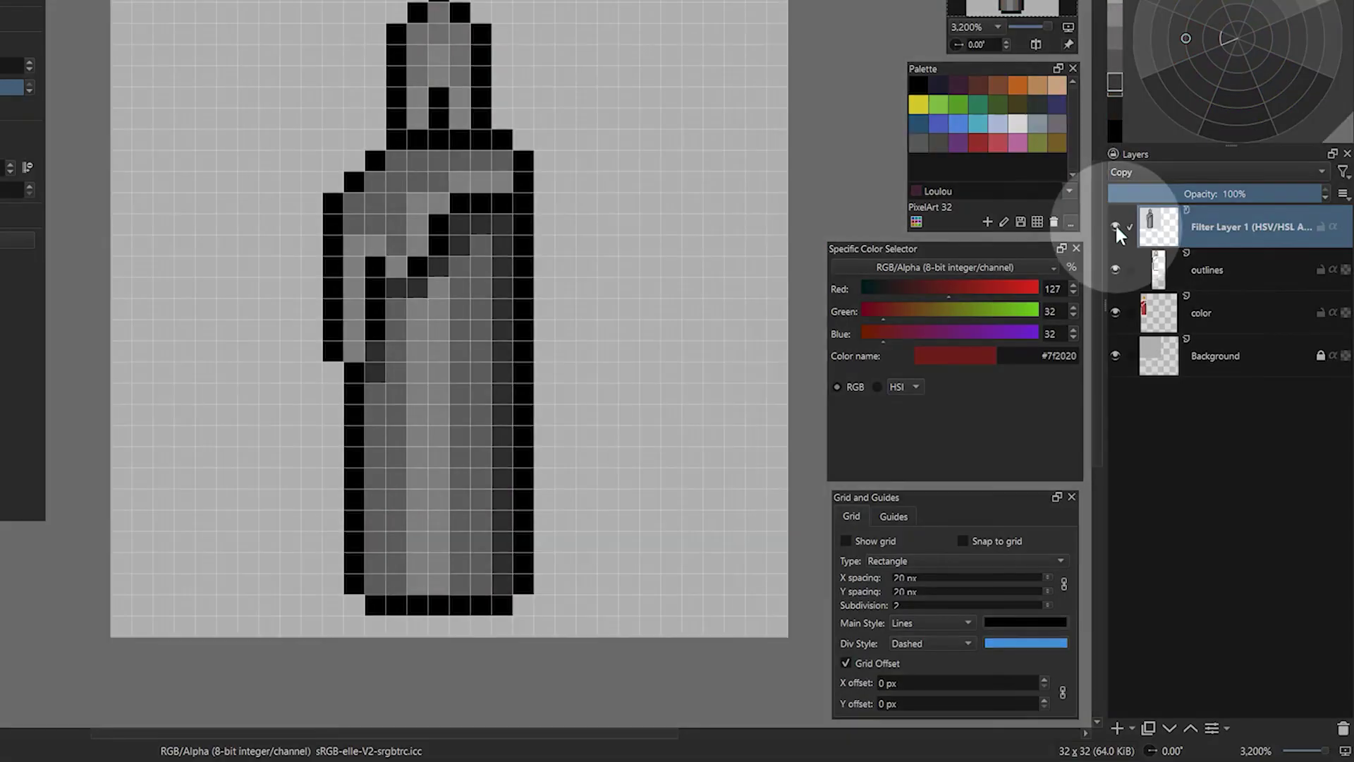
click(1115, 222)
click(1115, 222)
click(1114, 223)
click(1114, 223)
click(1114, 223)
click(1114, 222)
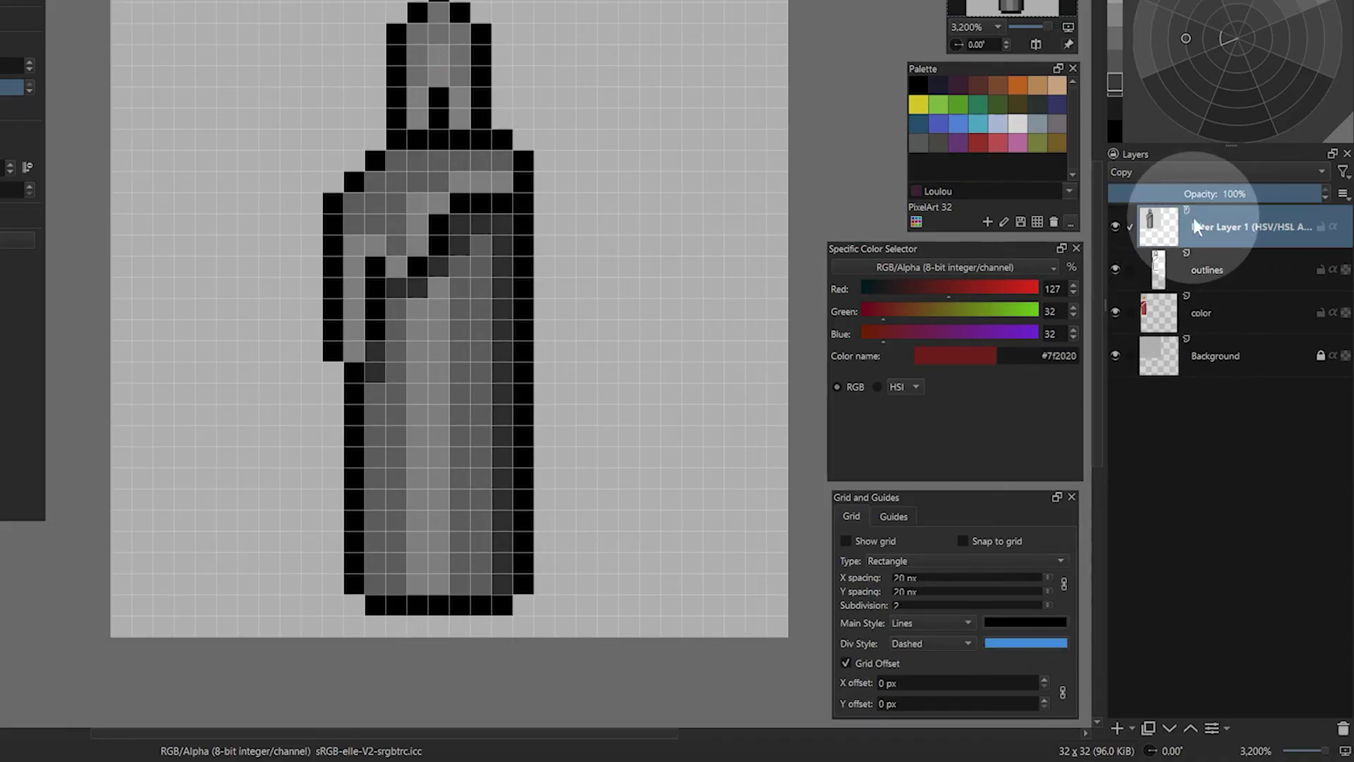
Step: Save the drawing as candle-32-2.kra
mouse_move(1194, 224)
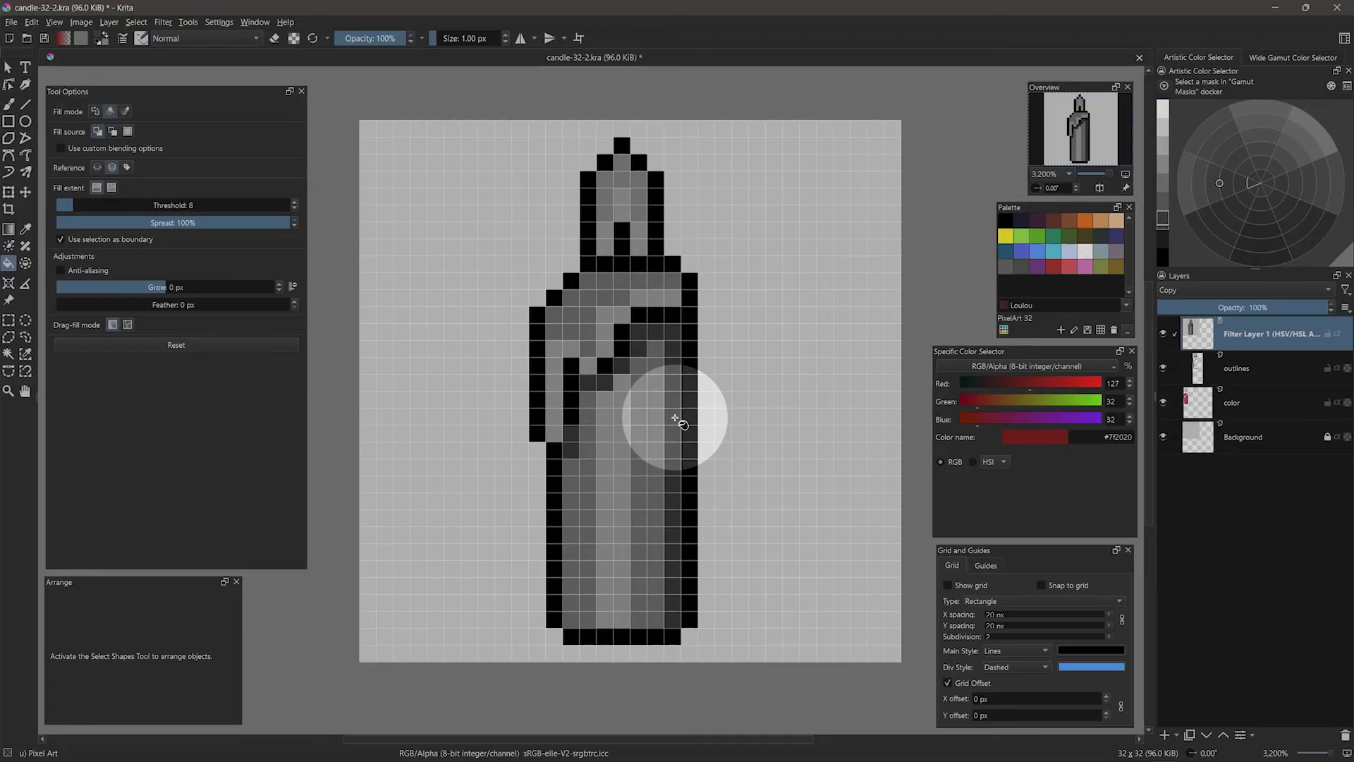
click(11, 22)
click(42, 102)
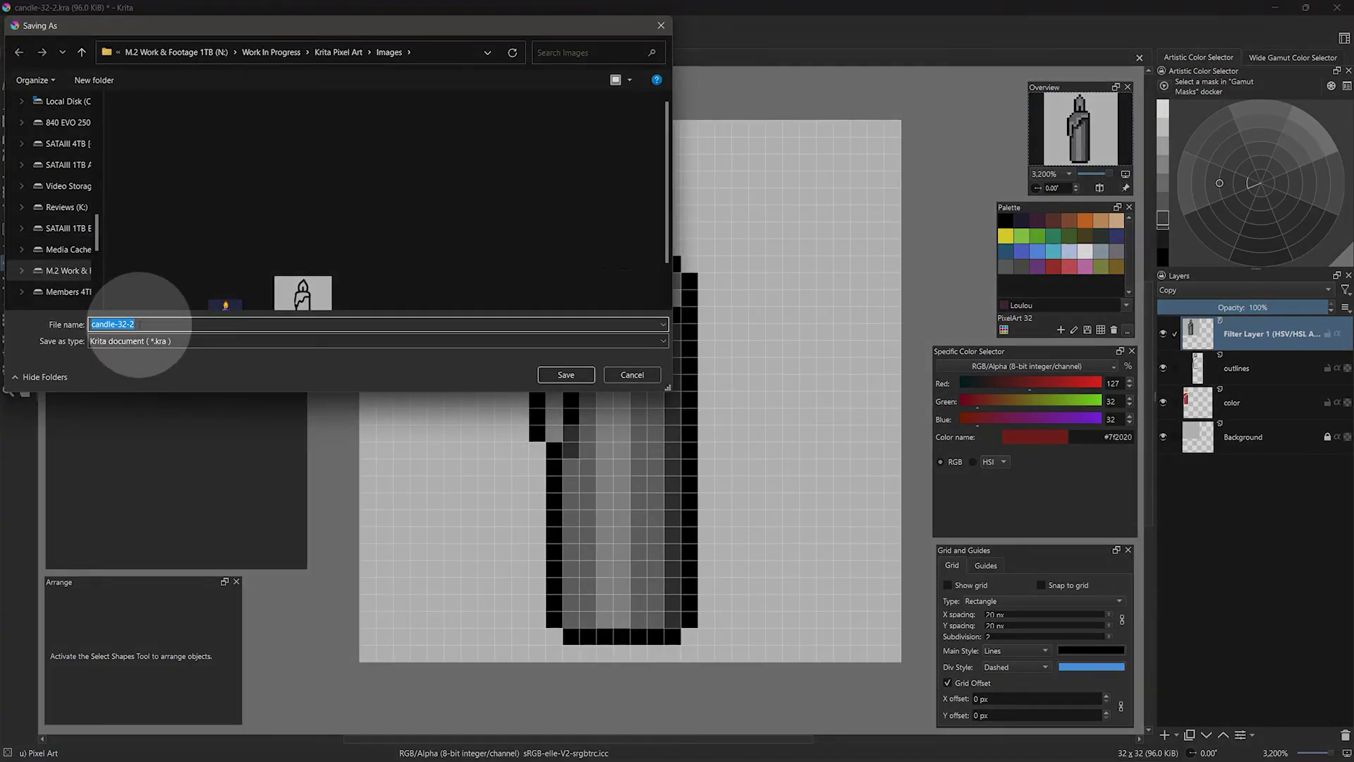
key(Return)
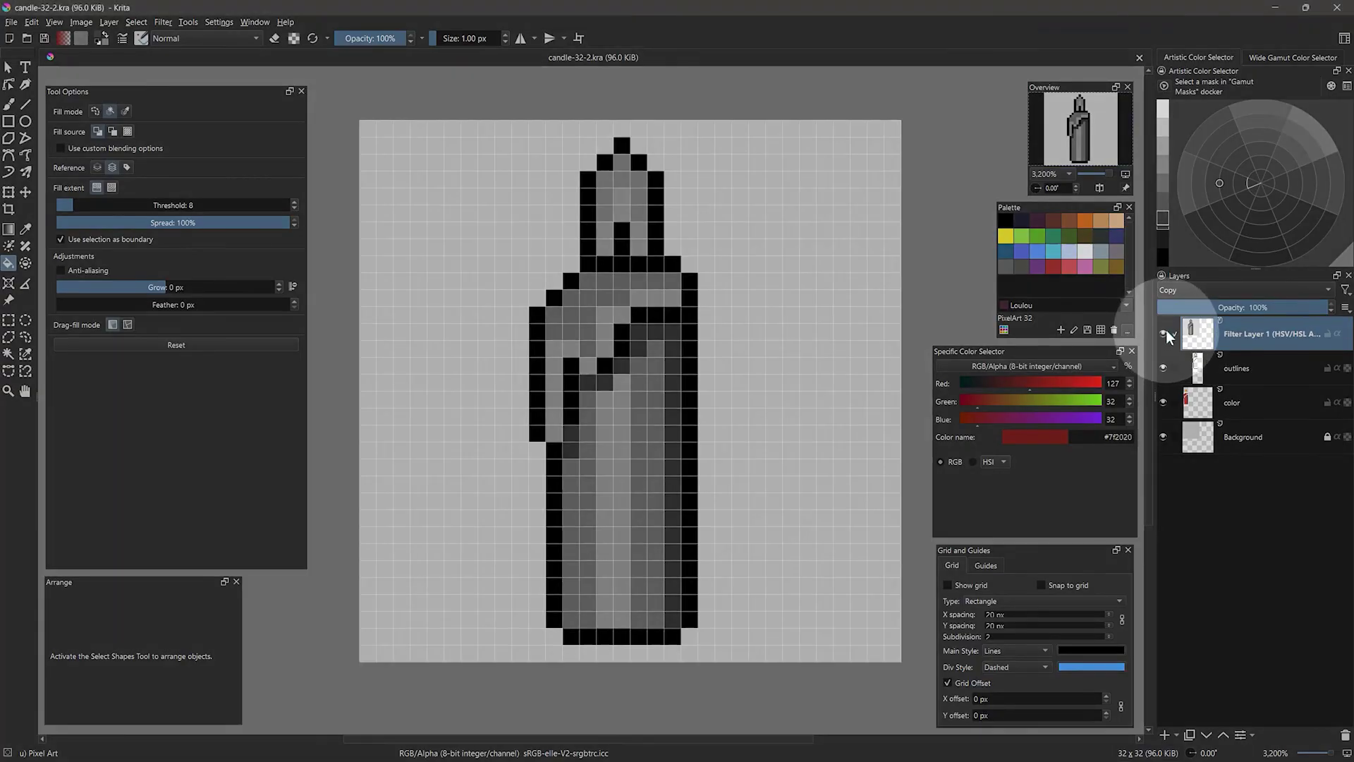
Step: Hide the filter layer and fill the purple shadow cells on the color layer with dark red #7f2020
click(1164, 335)
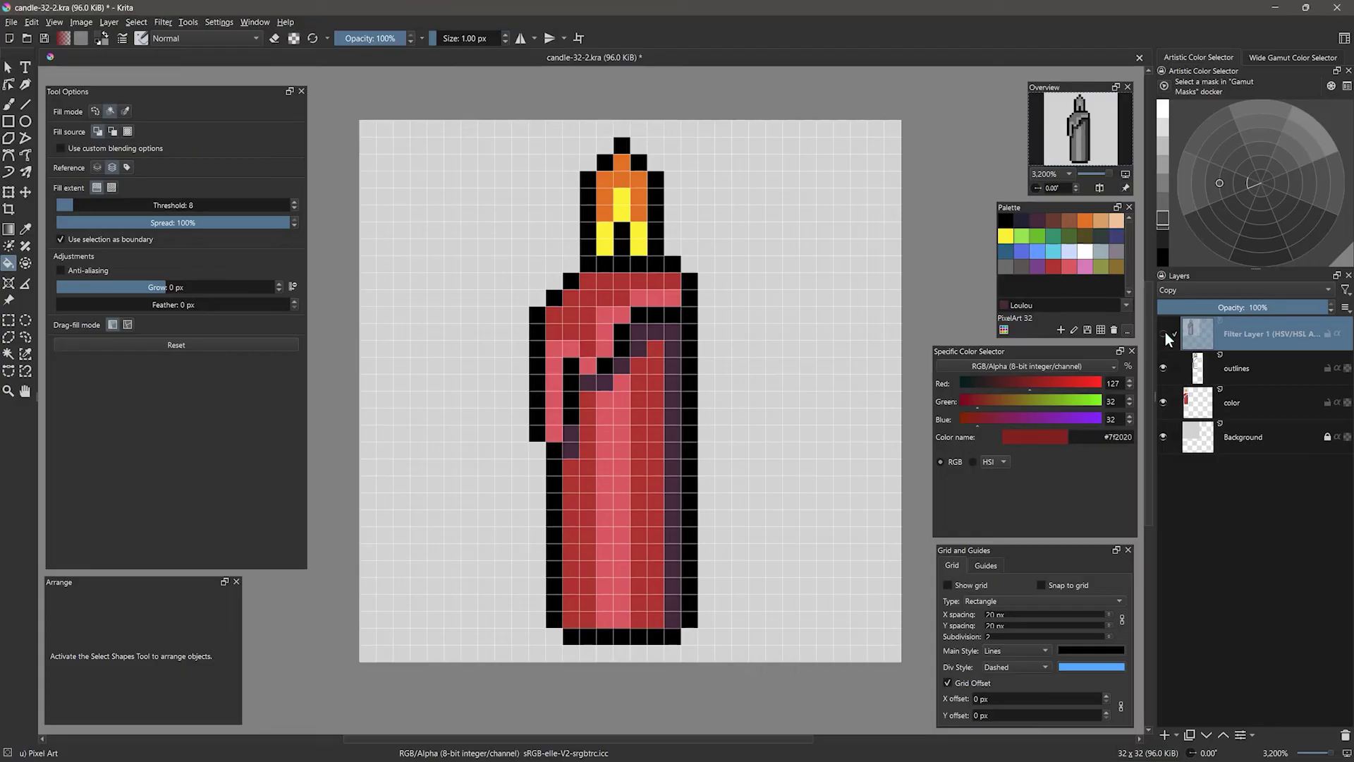
click(1164, 334)
click(1238, 400)
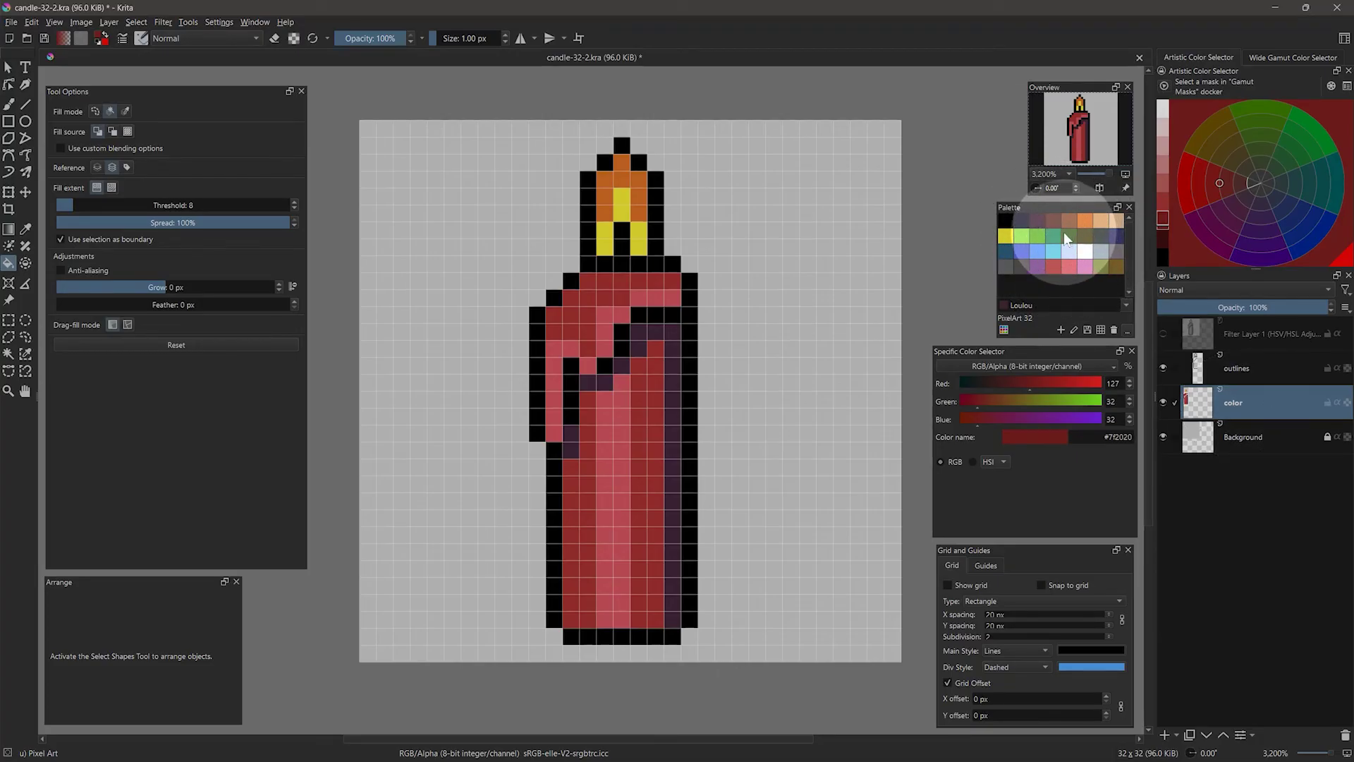
ctrl+click(645, 432)
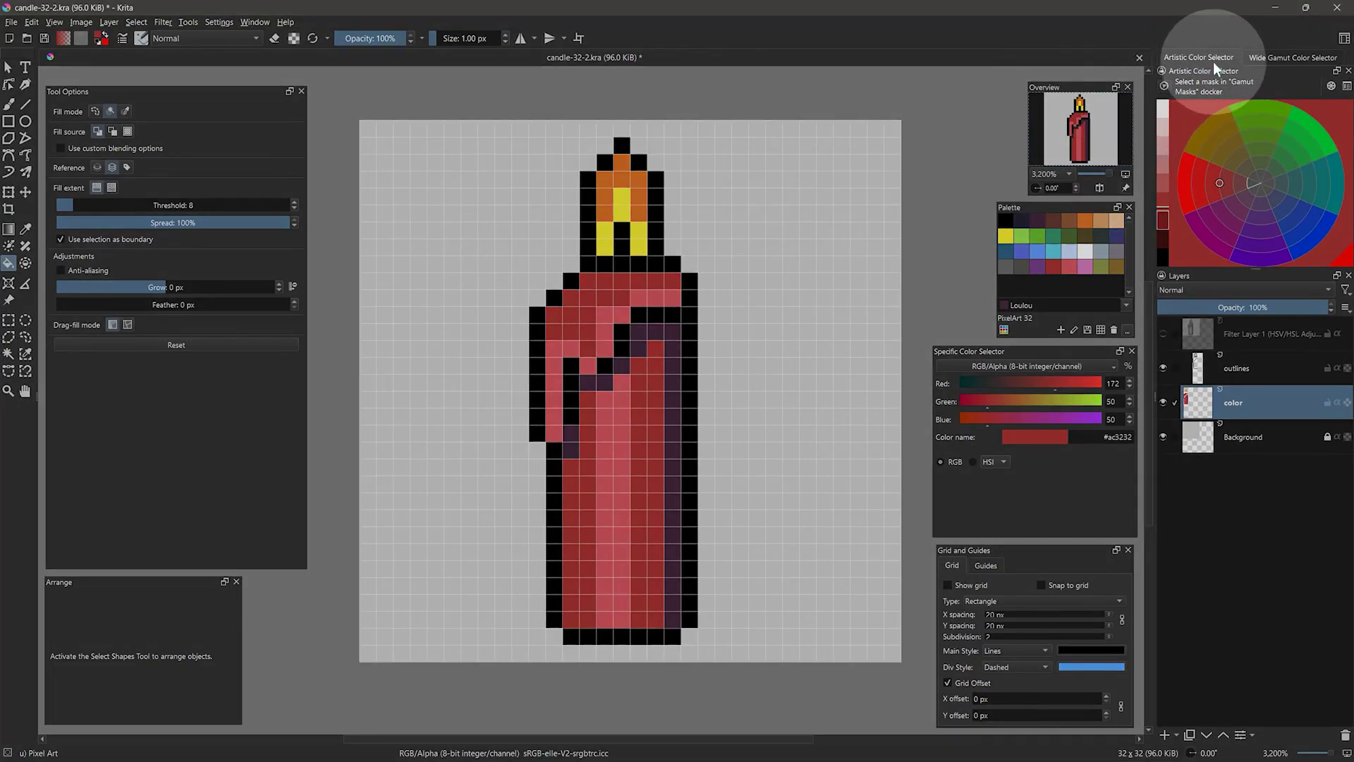
click(1163, 221)
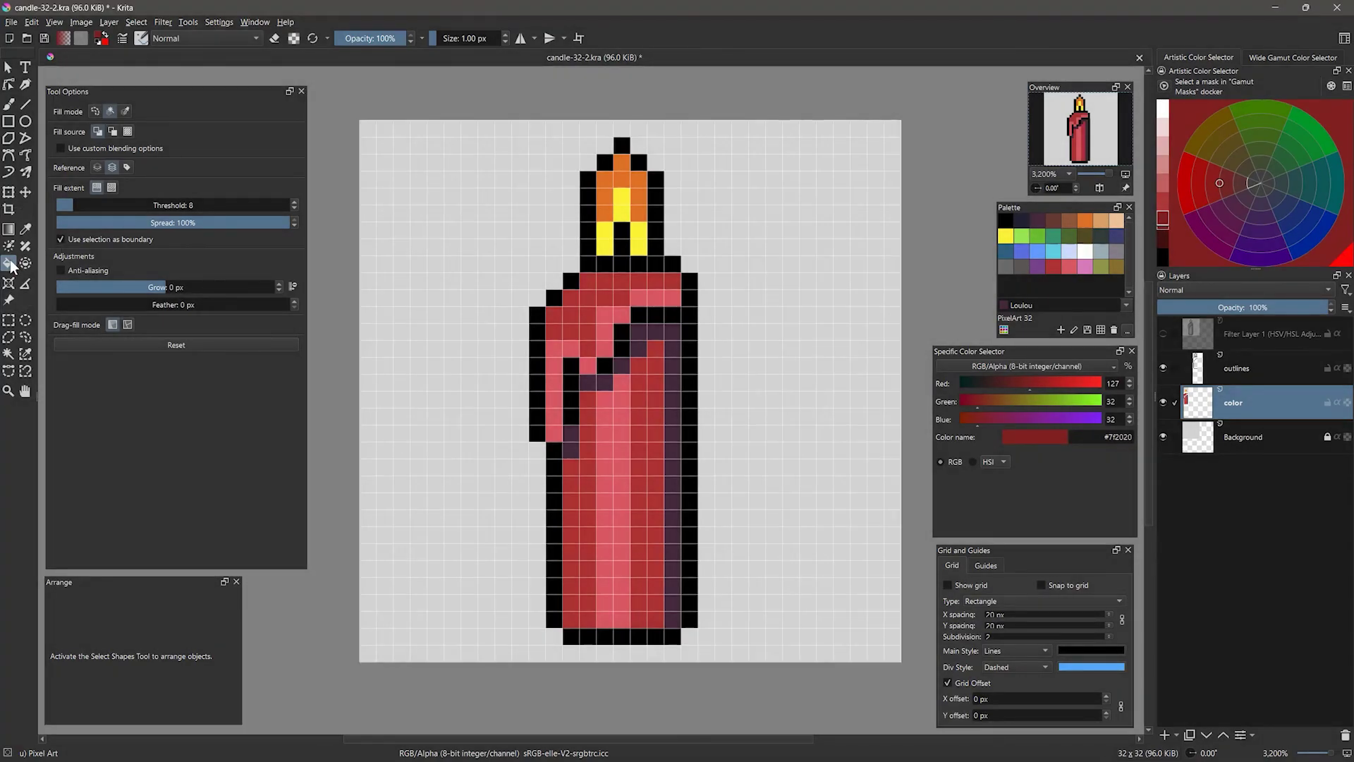
click(675, 356)
click(588, 382)
click(572, 441)
Step: Repaint the pink highlight columns and lighten the centre stripe to #e17a83
ctrl+click(620, 393)
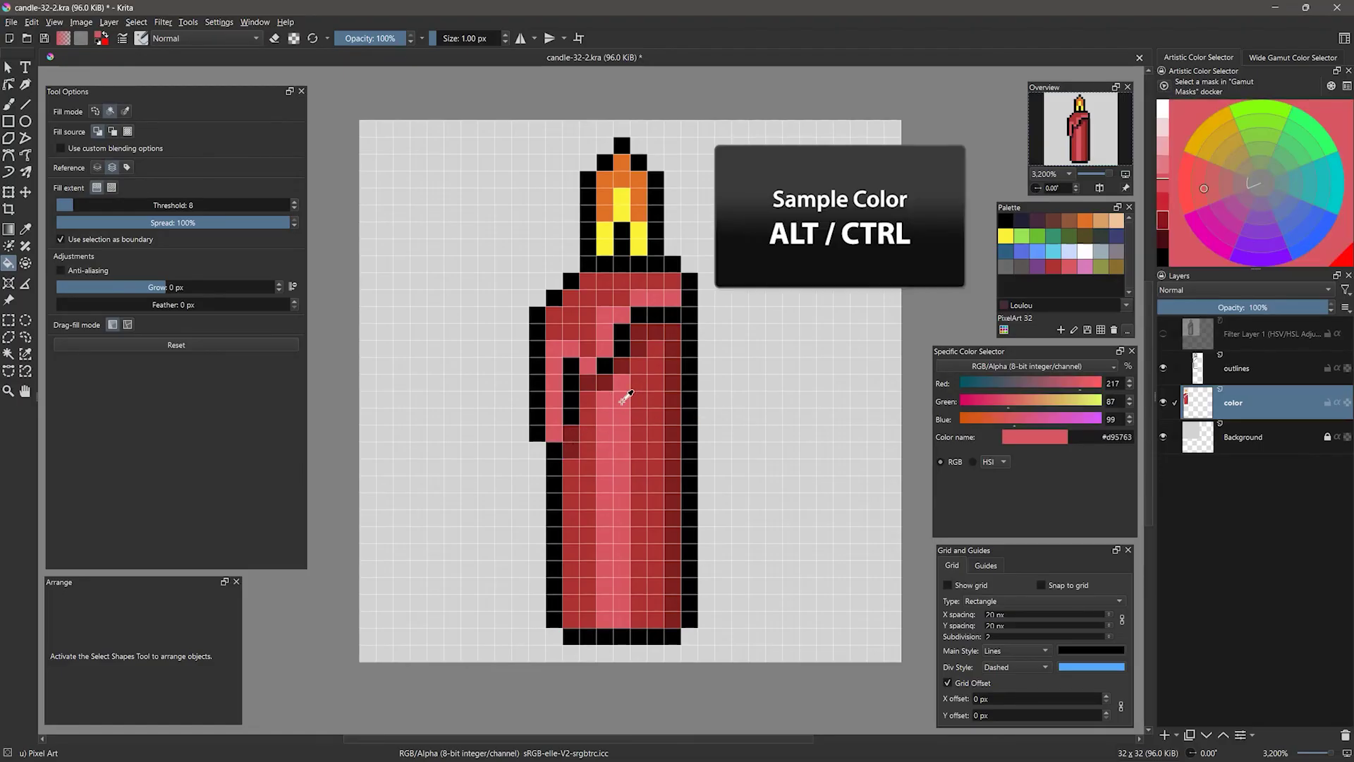
click(9, 104)
drag(585, 403, 589, 619)
drag(644, 359, 642, 620)
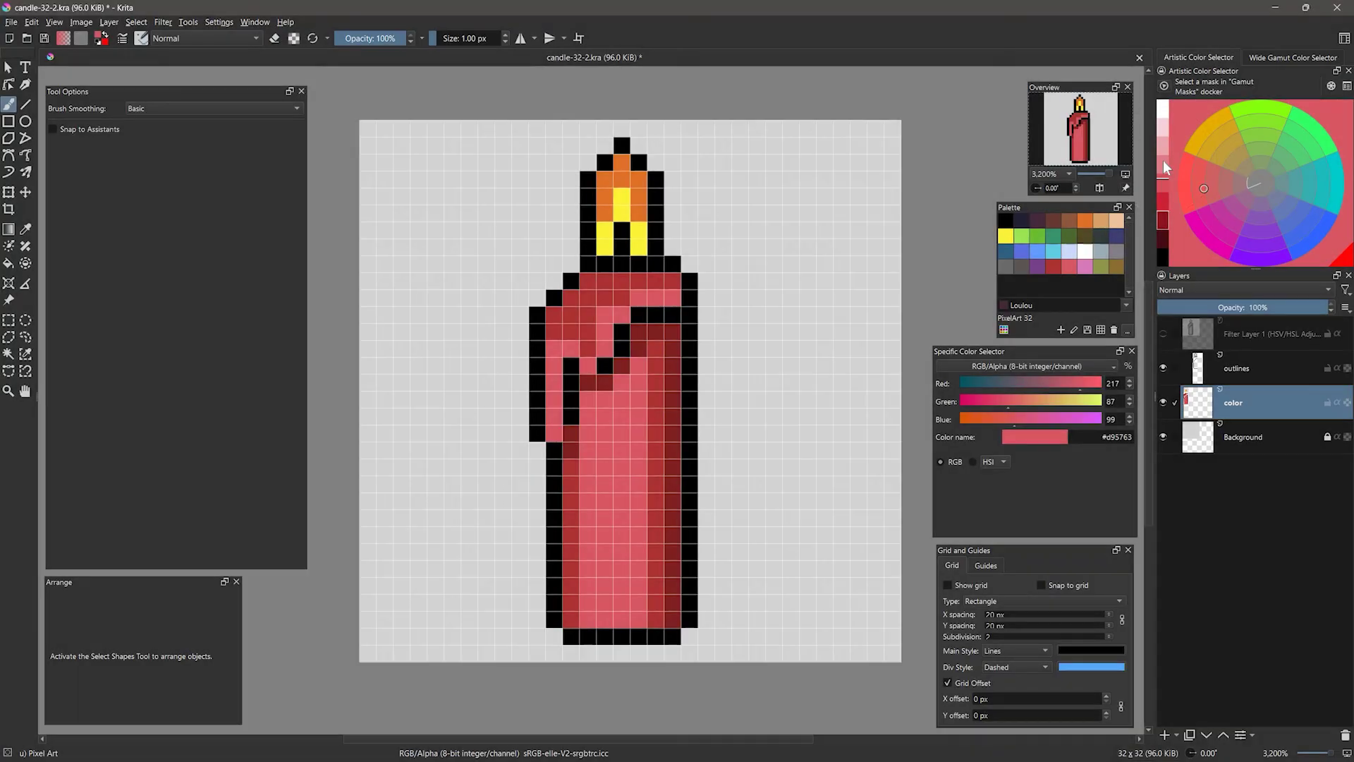
key(l)
click(603, 397)
mouse_move(607, 415)
mouse_down()
mouse_move(608, 617)
mouse_move(621, 615)
mouse_move(622, 382)
mouse_up()
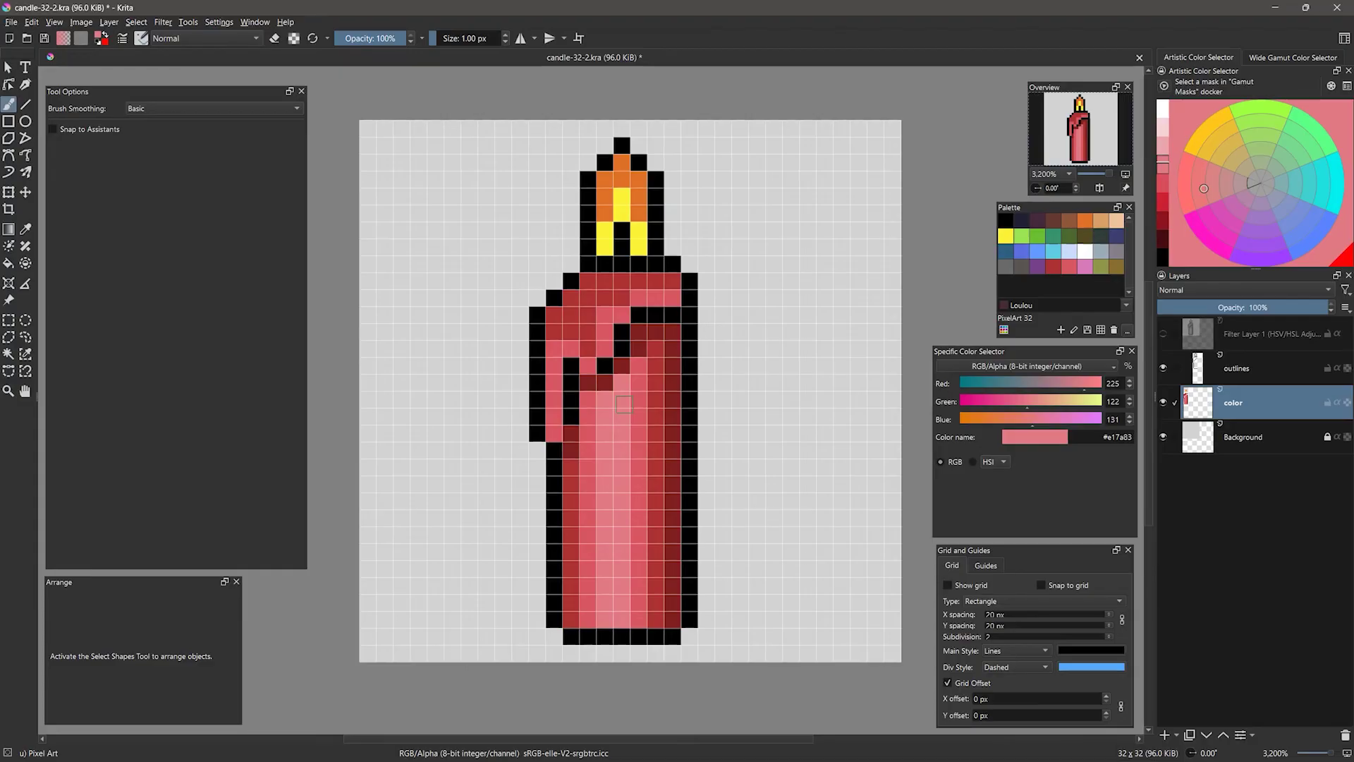
key(x)
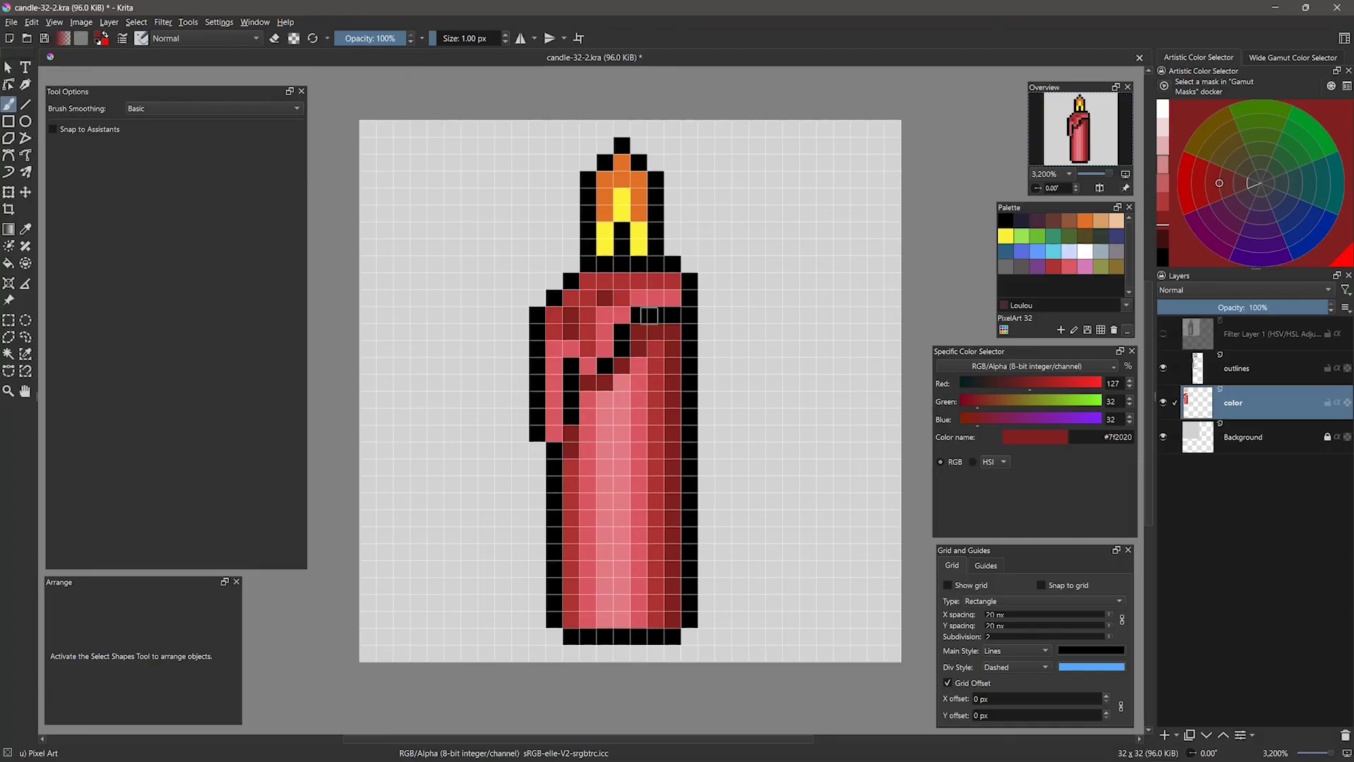
Step: Sample the flame orange and shift it in HSV toward a bright gold-yellow
ctrl+click(638, 206)
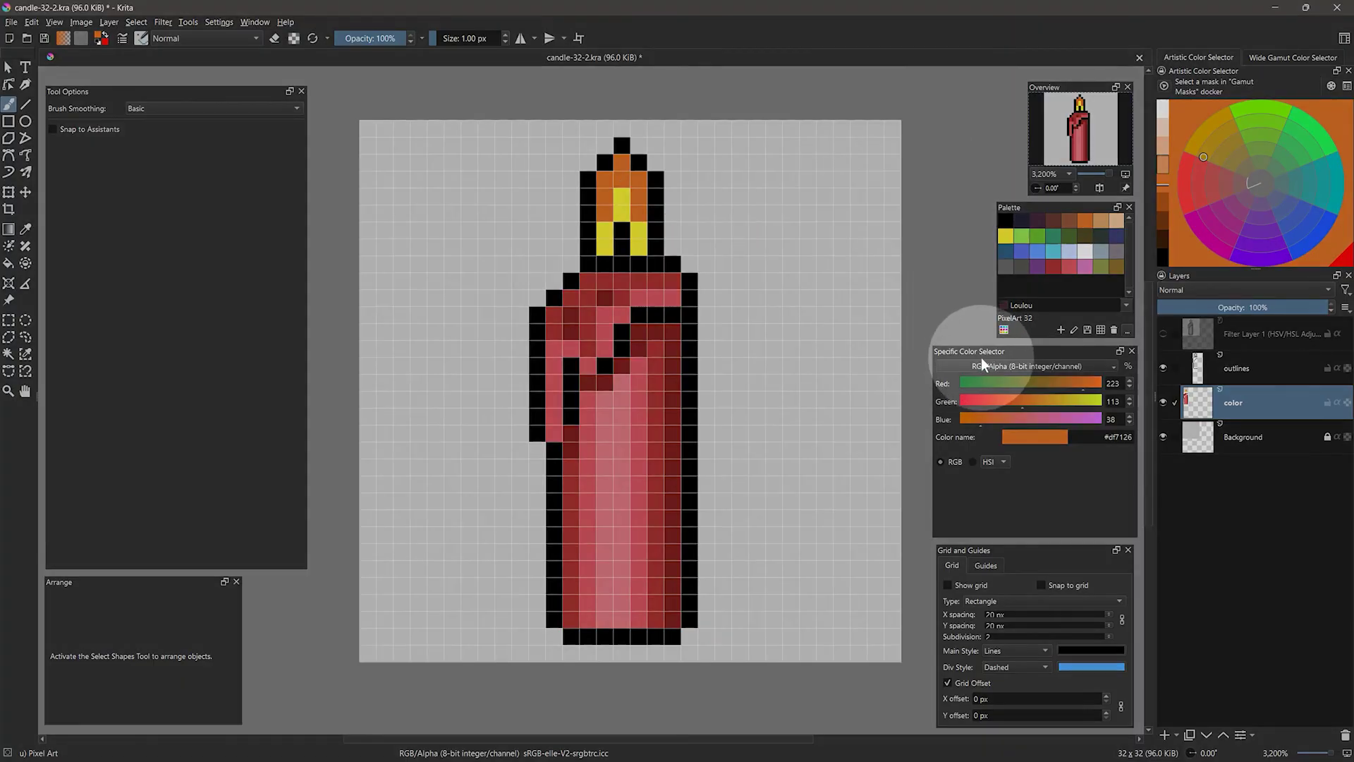
click(988, 461)
click(965, 383)
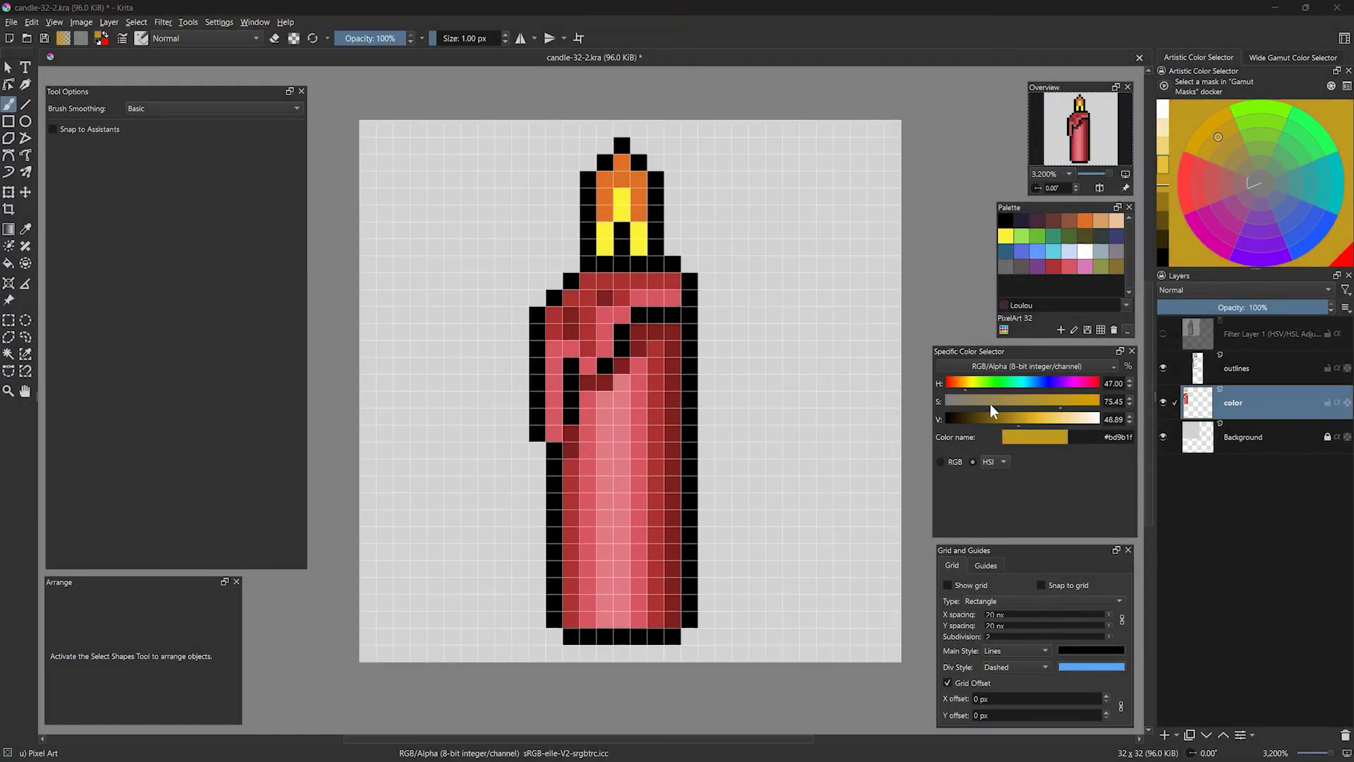
click(1038, 420)
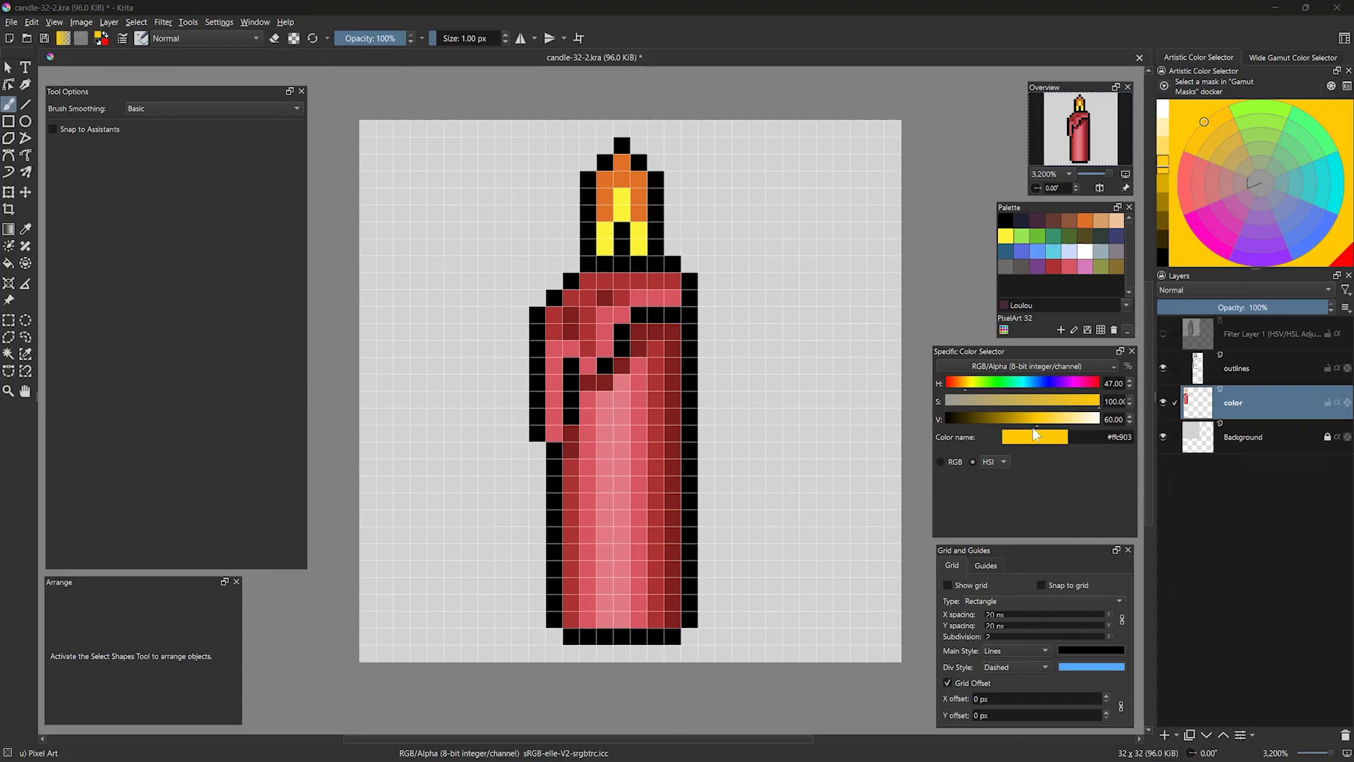
Step: Compare the flame's brightness in the greyscale preview while lightening the flame colour a step
click(1163, 332)
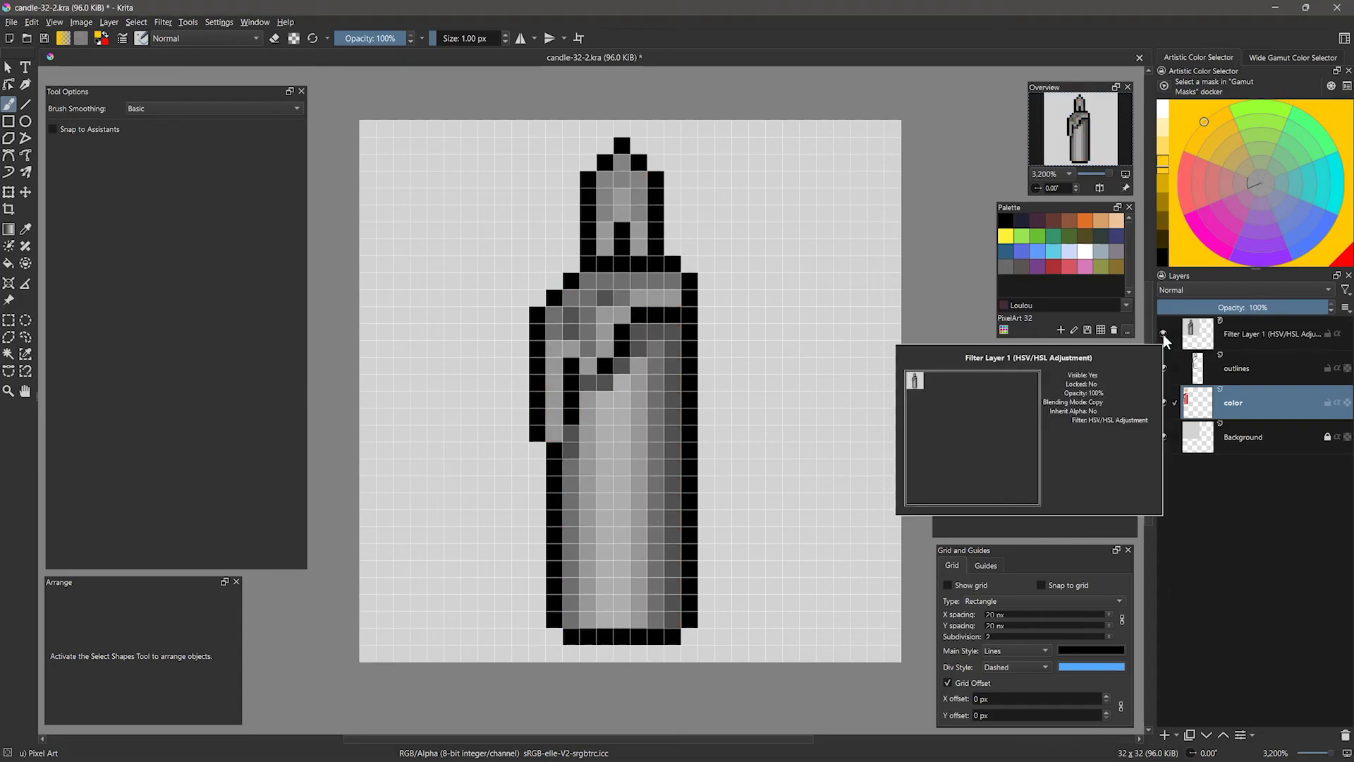
click(1162, 334)
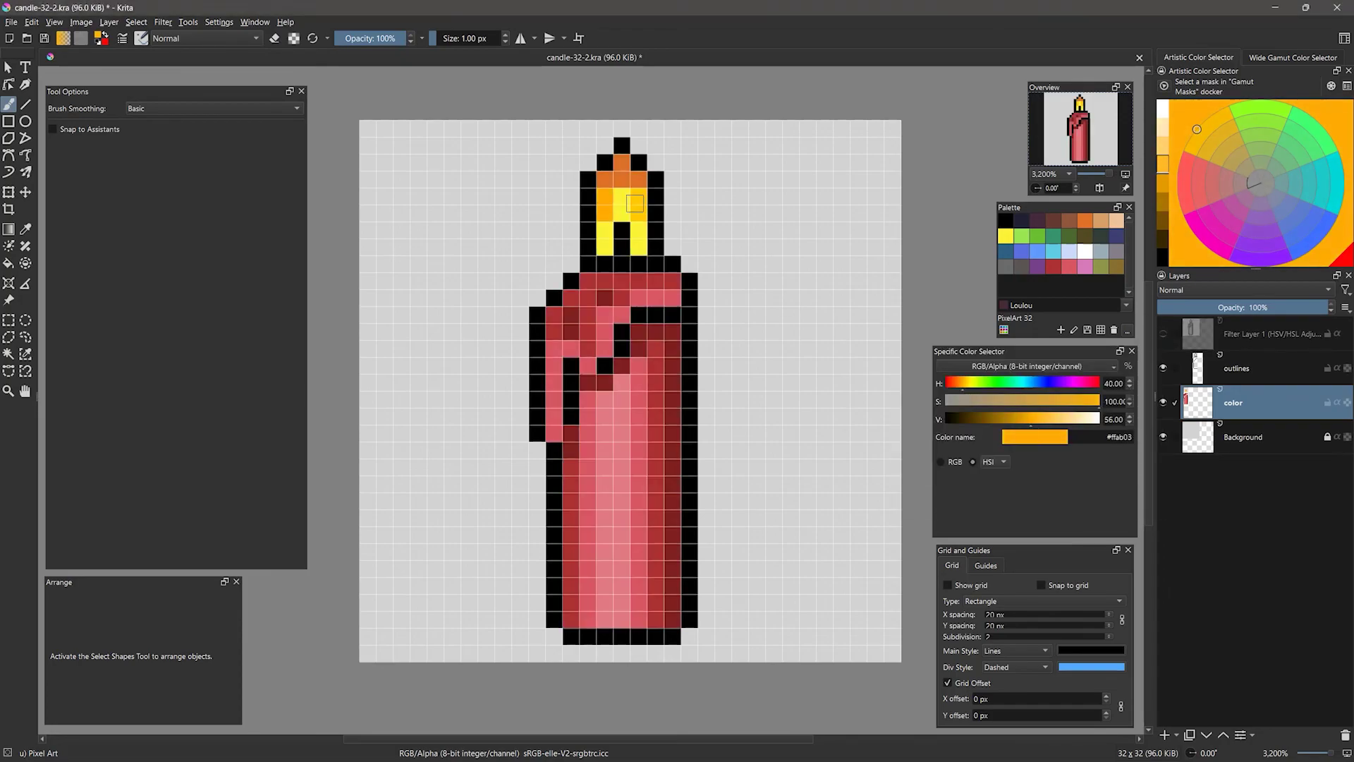
click(1164, 334)
click(1163, 333)
click(1161, 333)
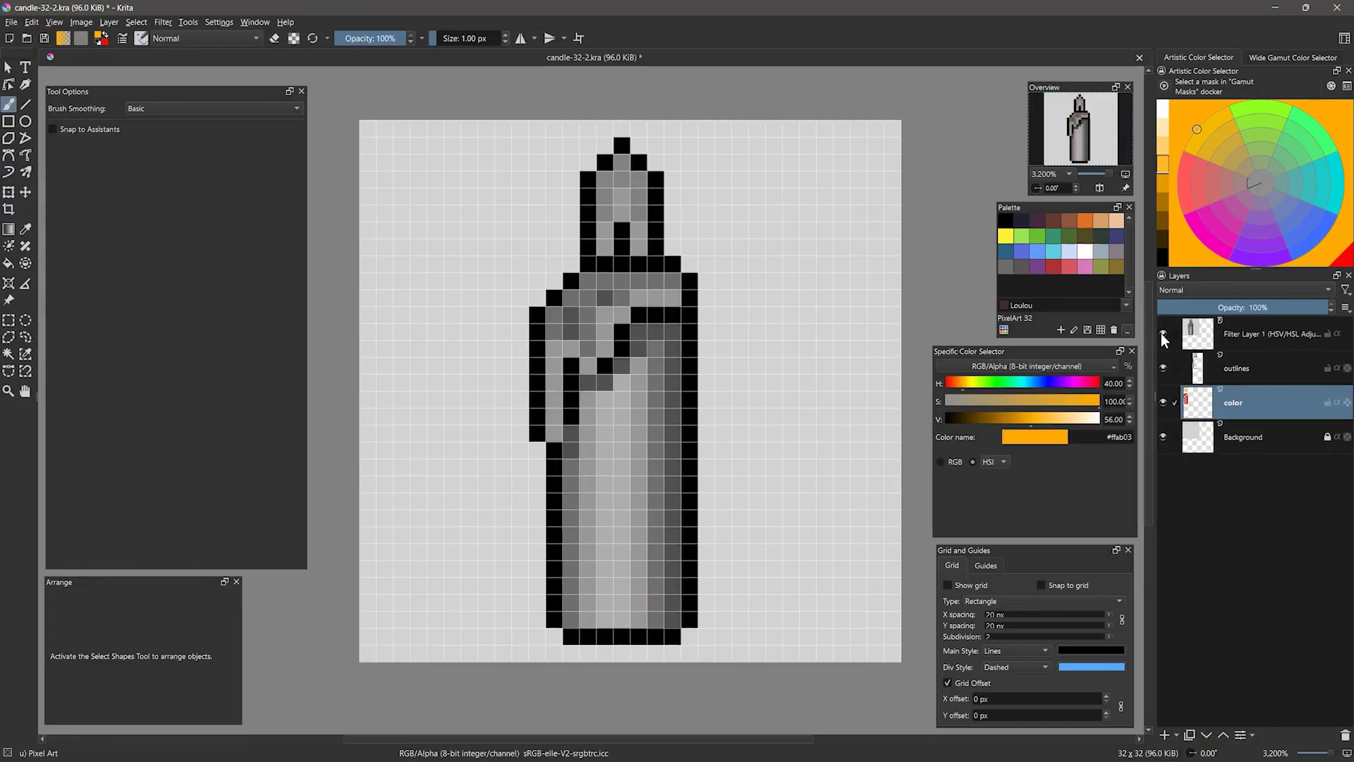
click(1160, 333)
click(1160, 333)
click(1161, 333)
key(l)
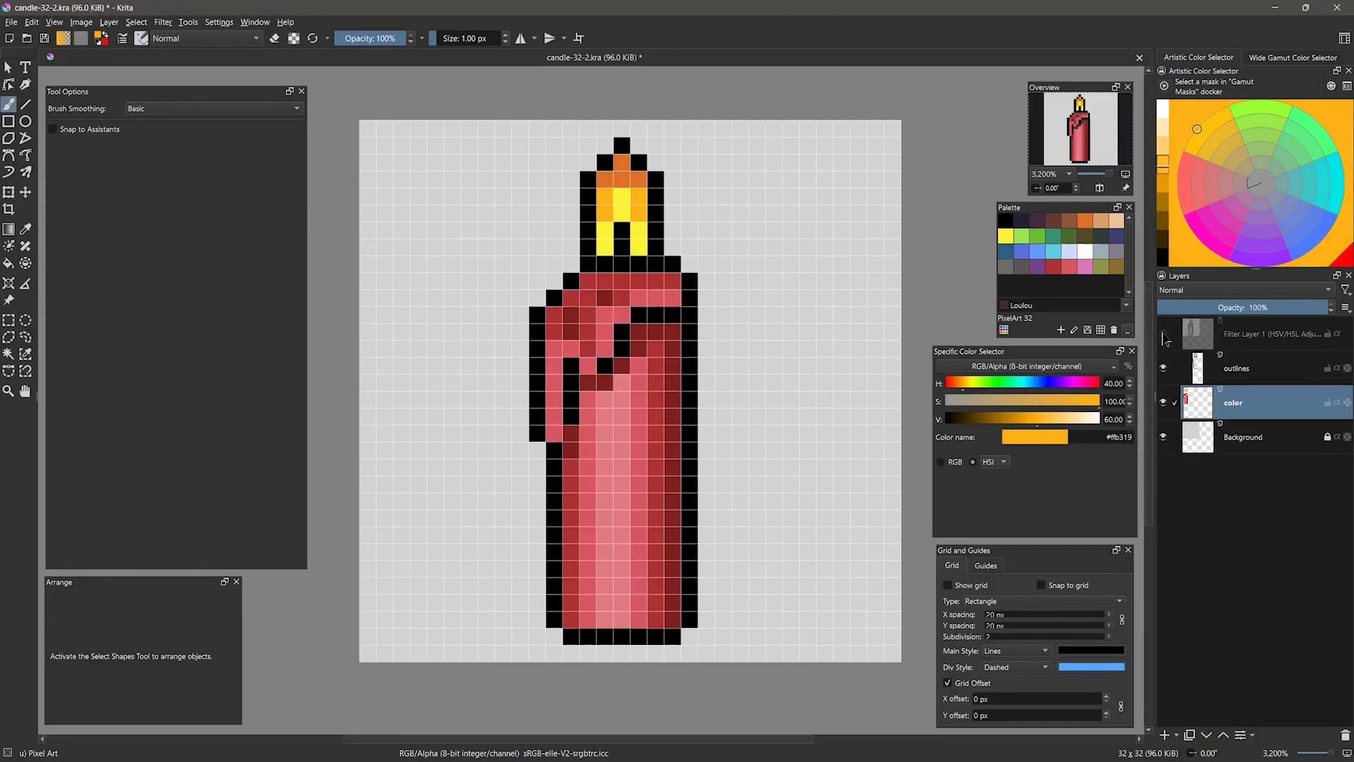
click(1161, 333)
click(1161, 333)
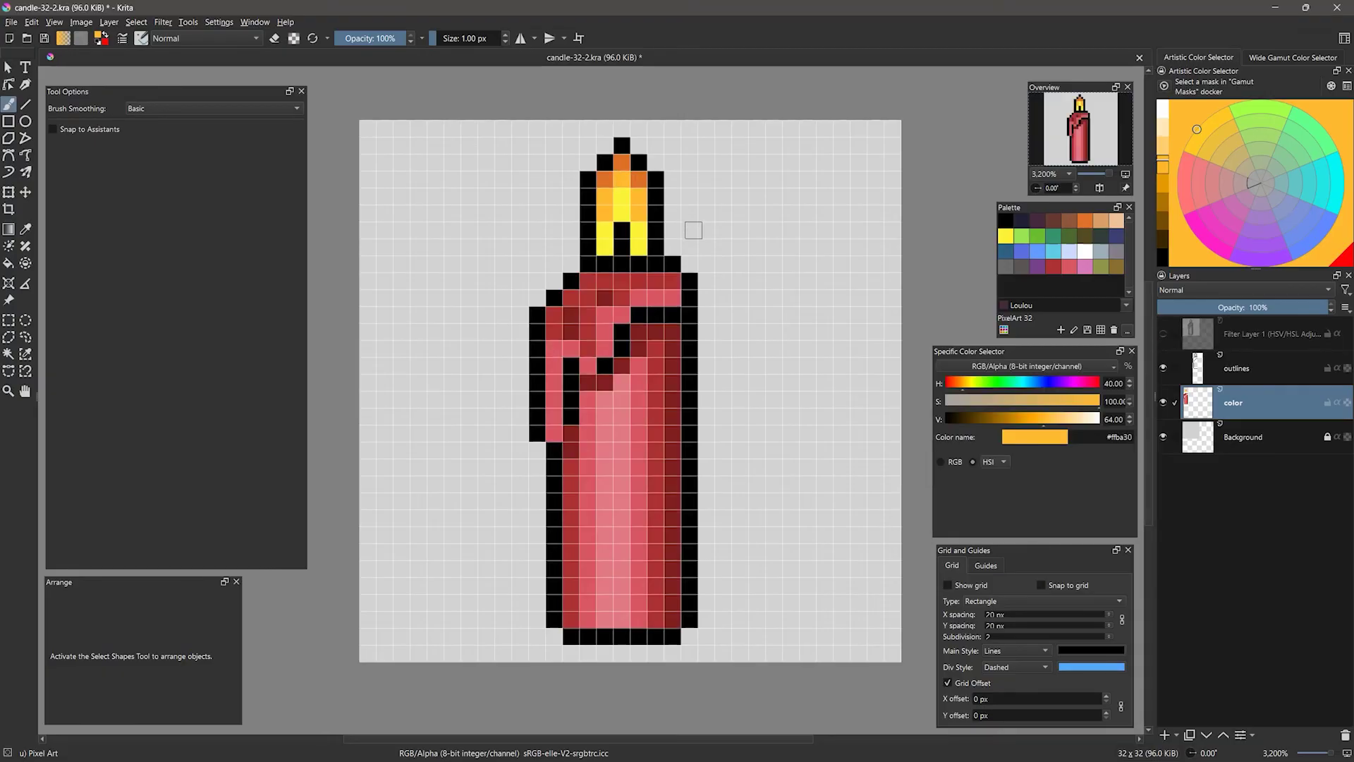
Step: Fill the Background layer with Deep koamaru indigo darkened to #32325c
click(1238, 438)
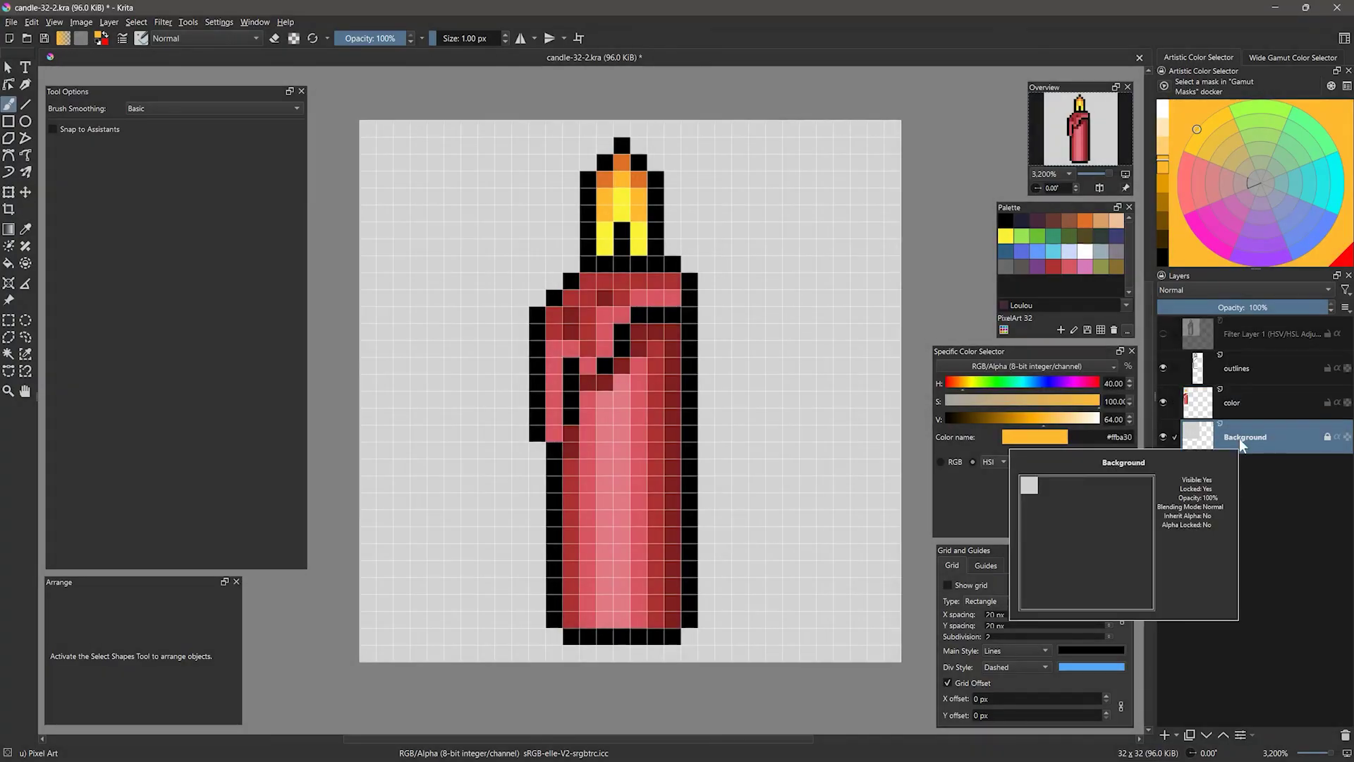
key(x)
click(985, 424)
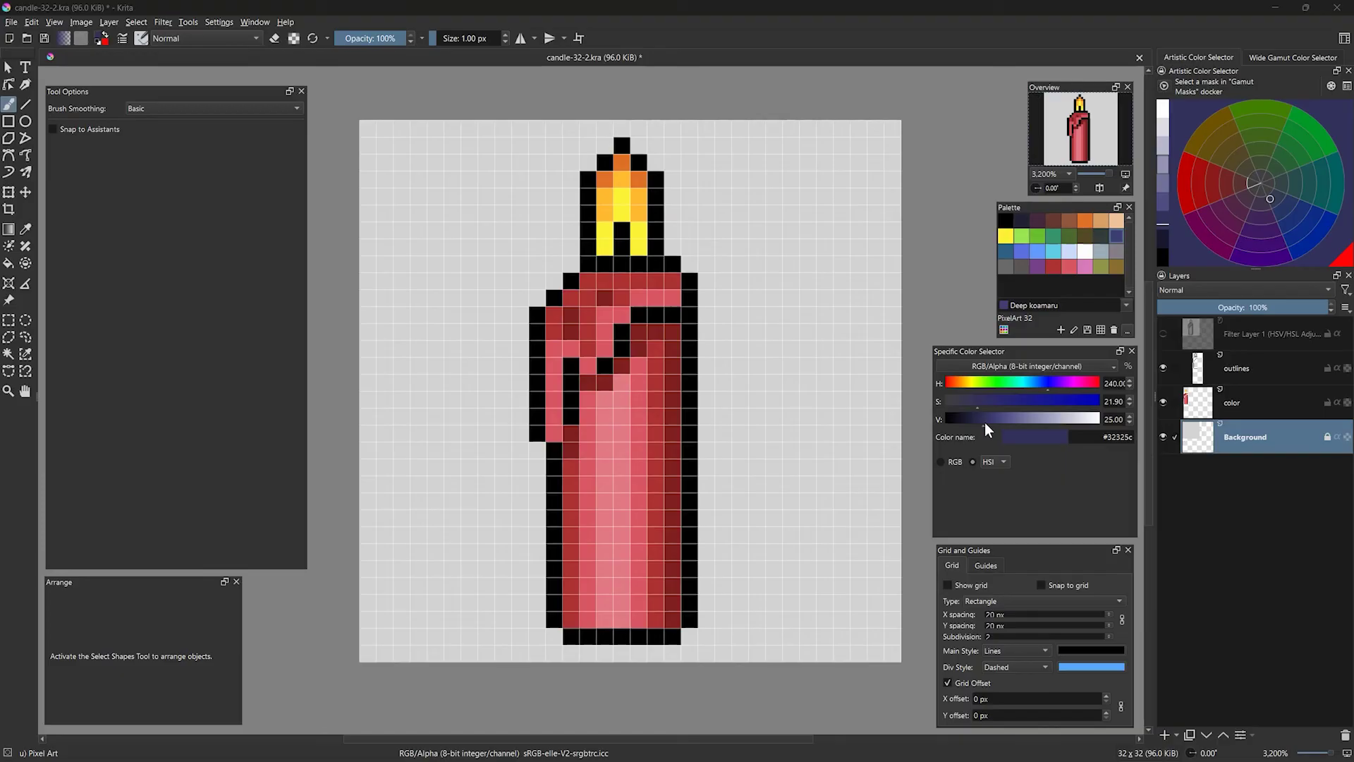
key(f)
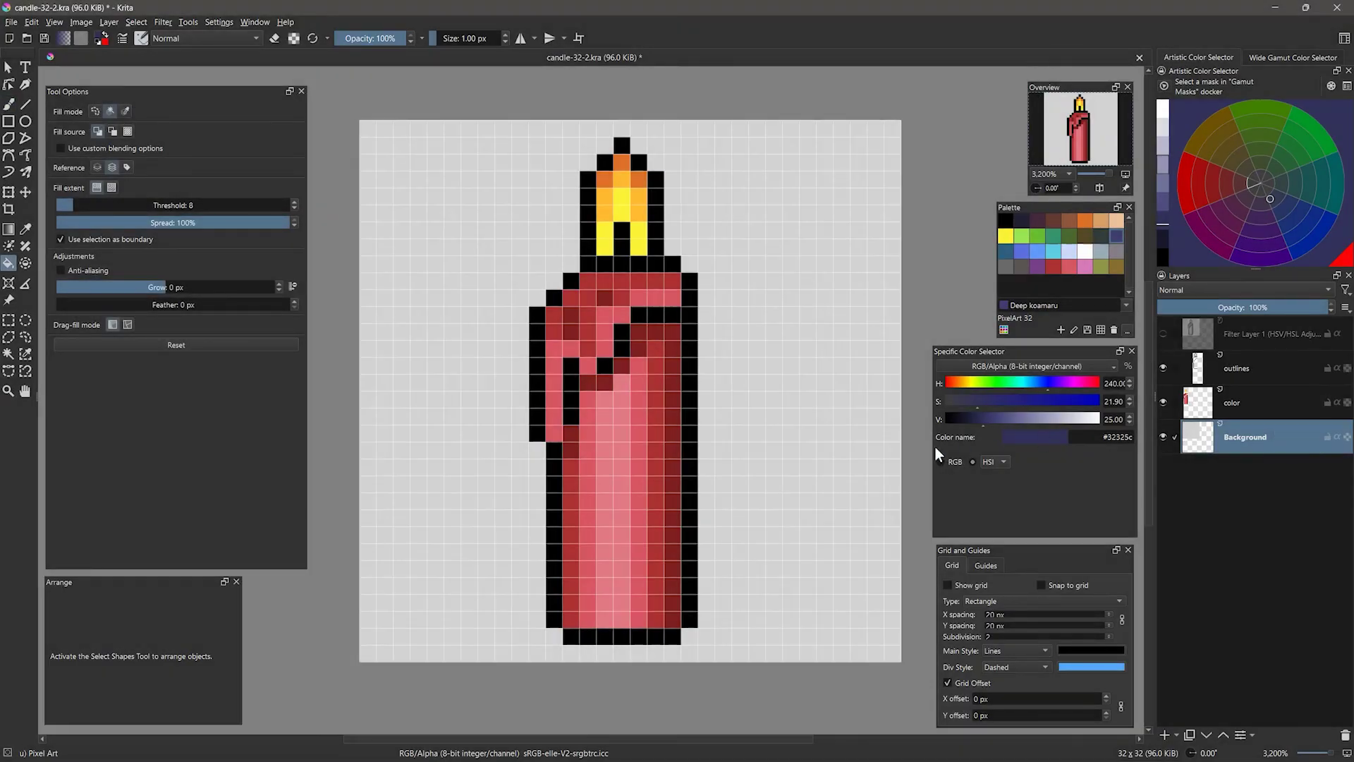
click(834, 478)
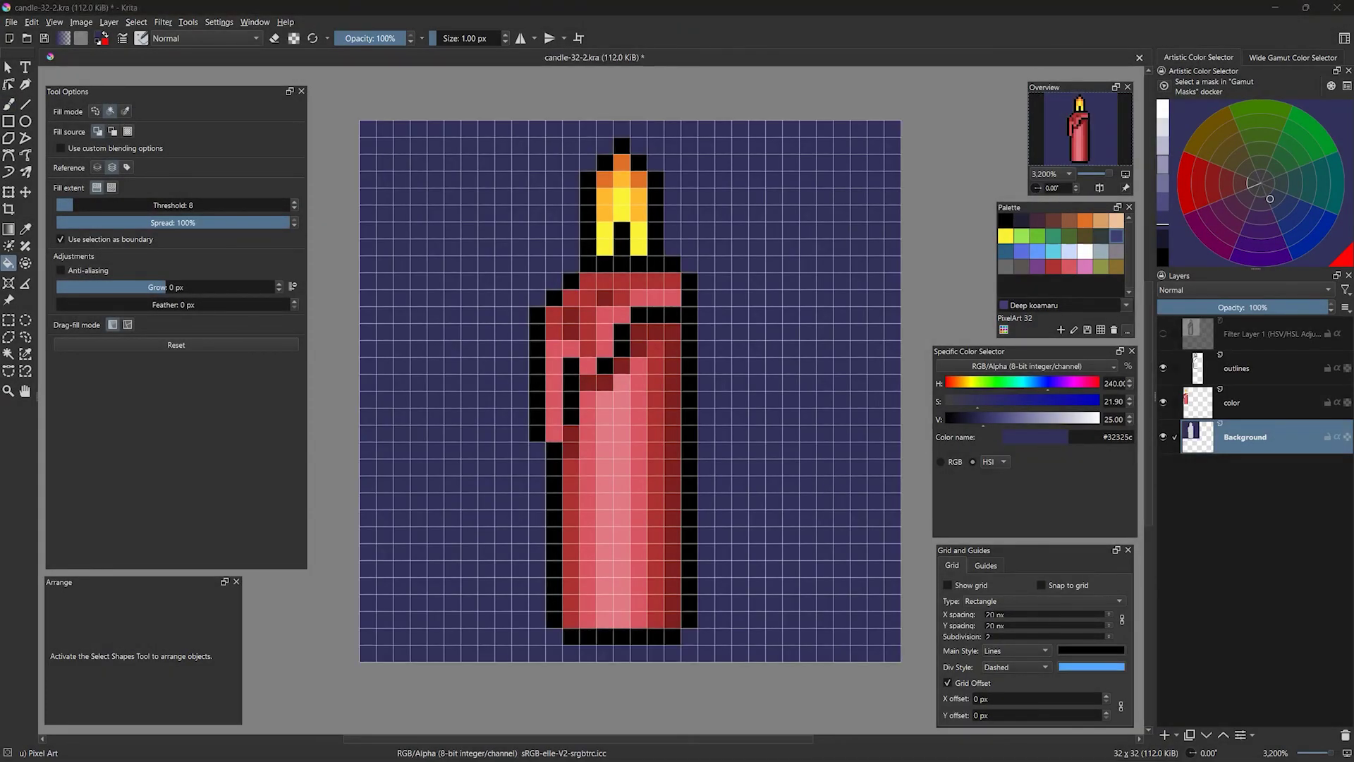
Step: Hide and show the Background layer to compare the indigo fill
click(1162, 437)
click(1162, 437)
click(1162, 437)
click(1163, 438)
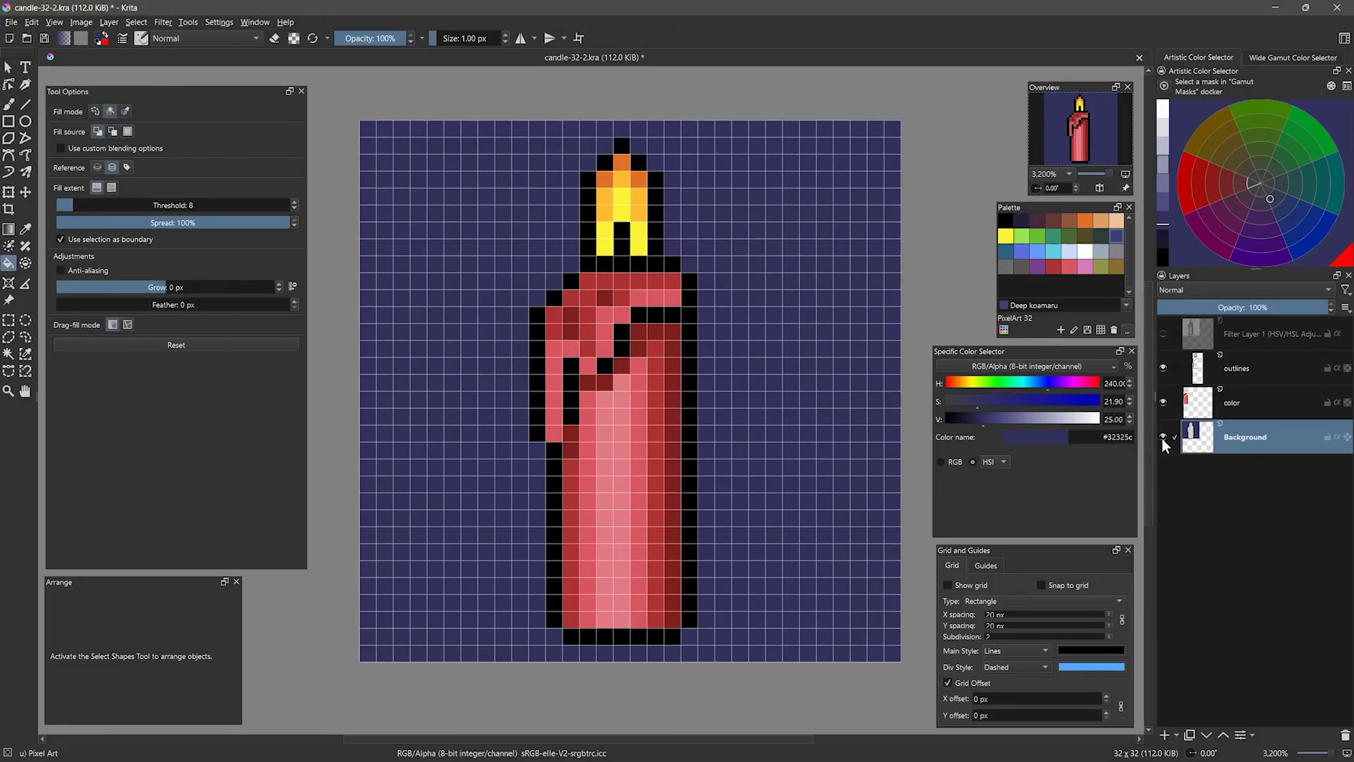
Step: Alpha-lock the outlines layer and mix a darker, redder orange #b03f15 from the flame
click(1235, 371)
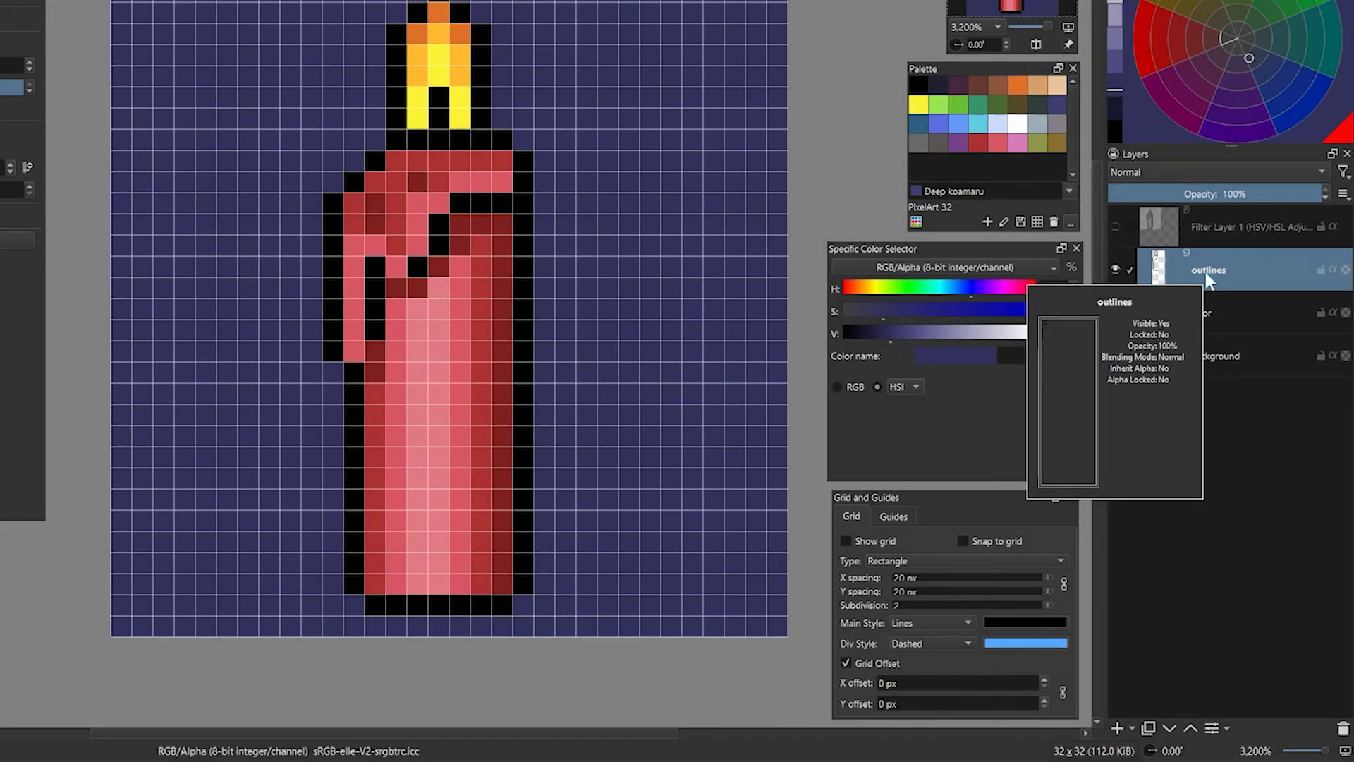
click(1346, 270)
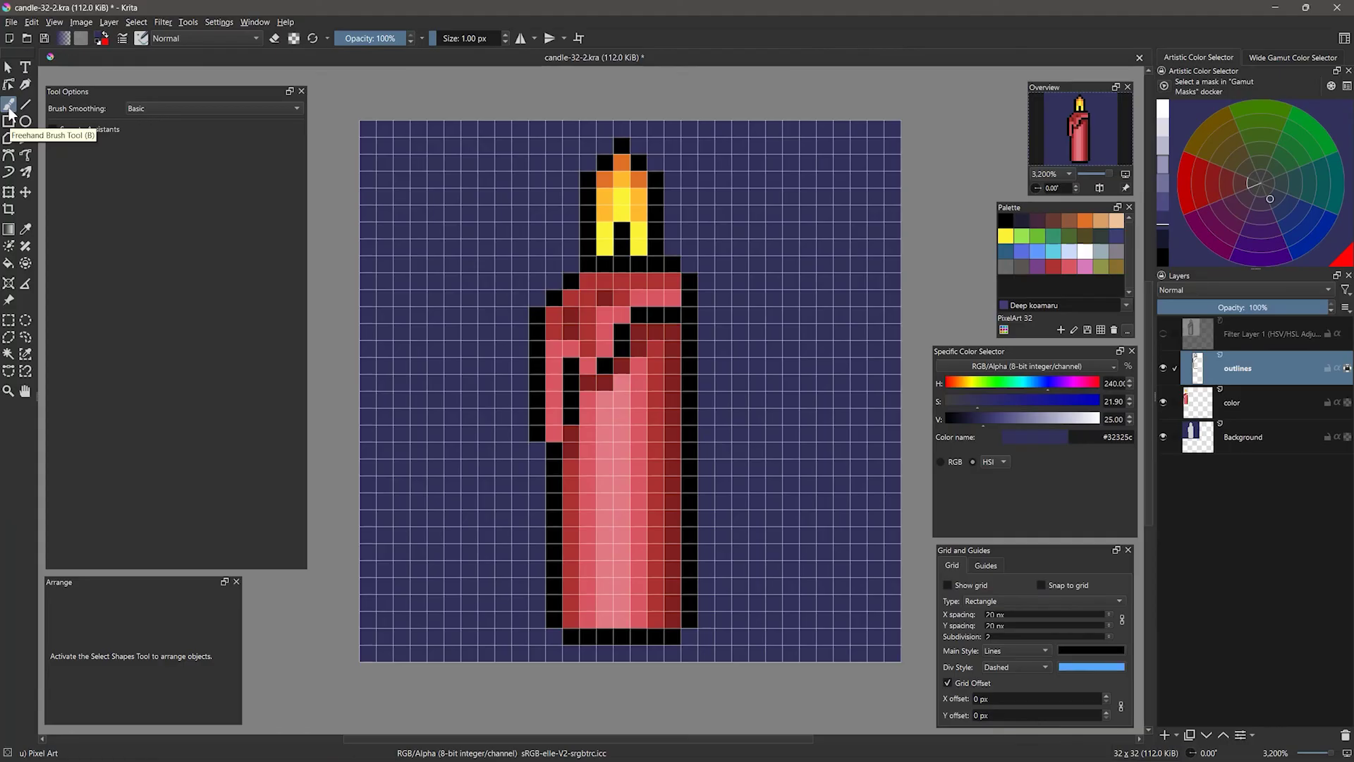
ctrl+click(422, 12)
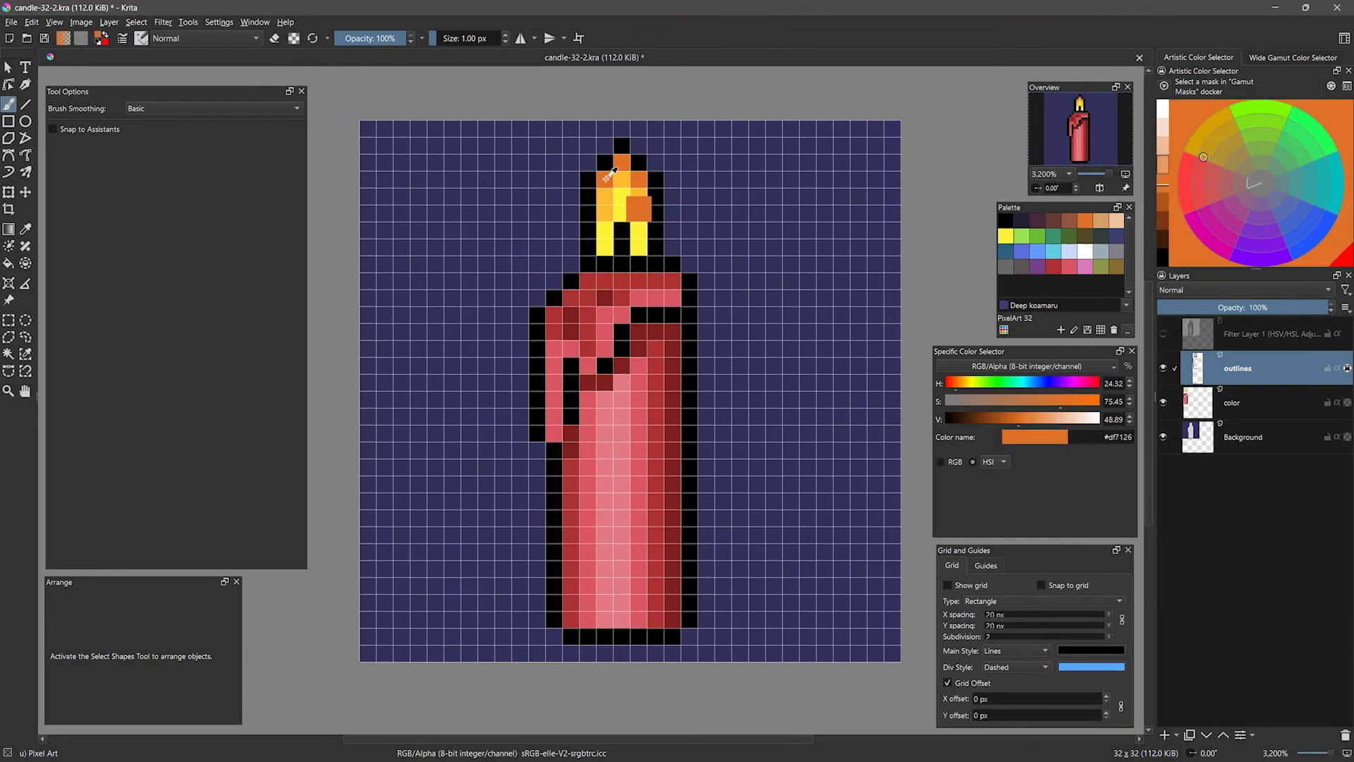
click(954, 389)
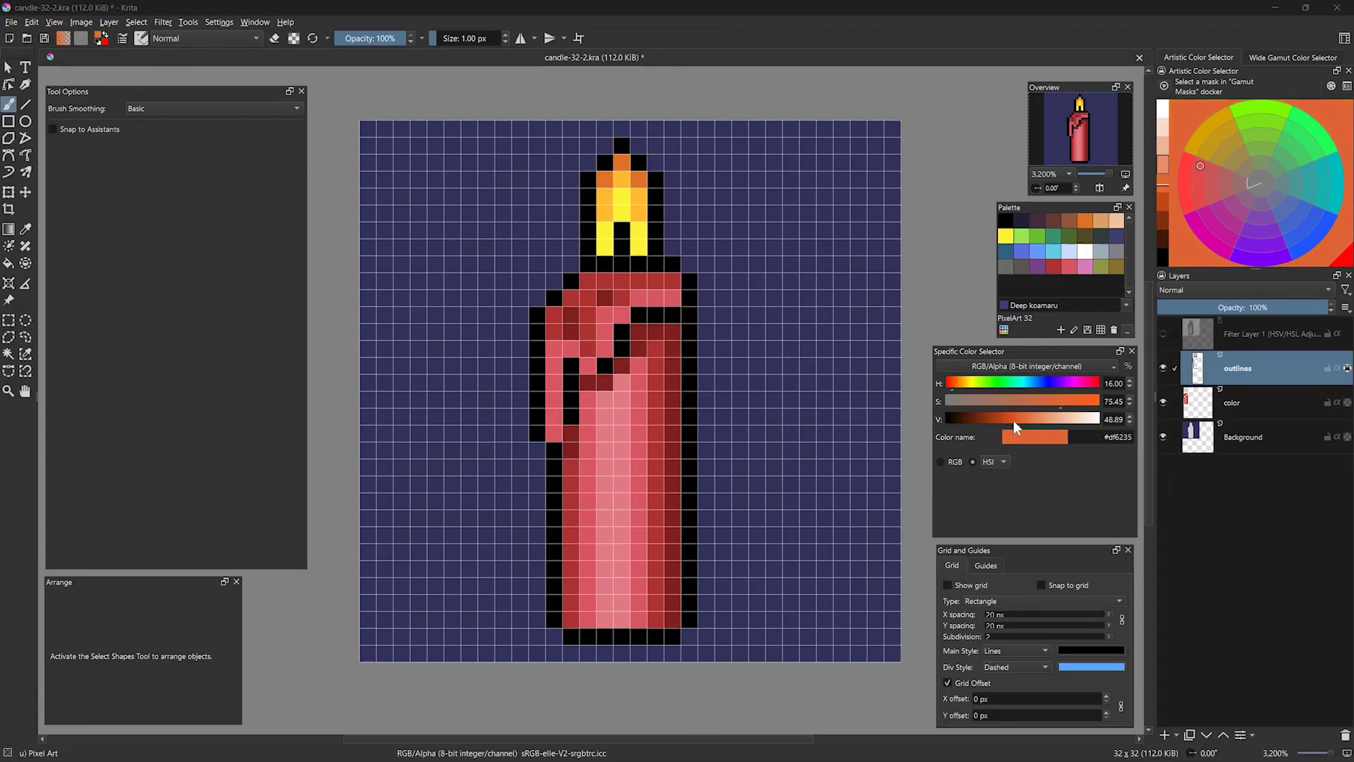
drag(1021, 419, 997, 419)
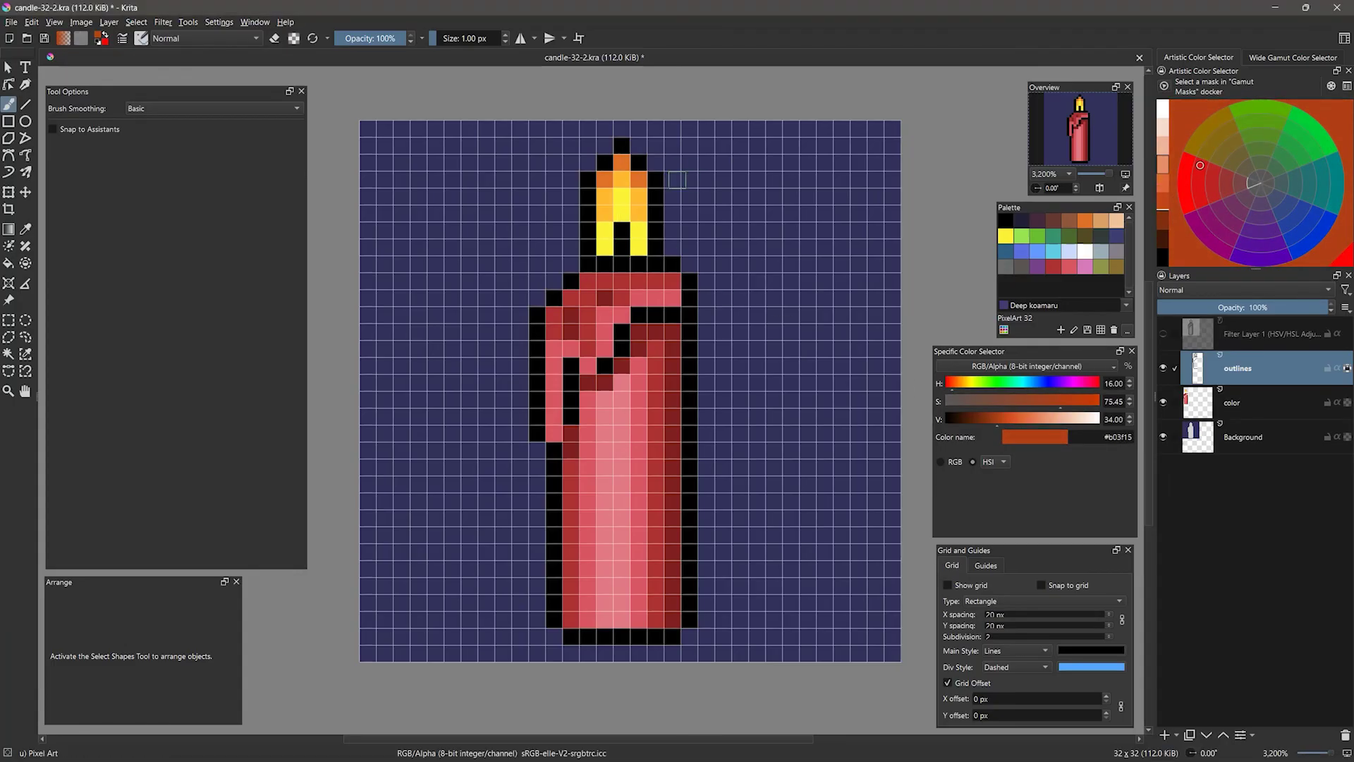
Step: Paint the flame's tip and left and right outline pixels dark orange
click(622, 146)
click(606, 162)
mouse_move(655, 246)
mouse_down()
mouse_move(654, 178)
mouse_move(633, 165)
mouse_move(587, 192)
mouse_move(588, 248)
mouse_up()
click(639, 162)
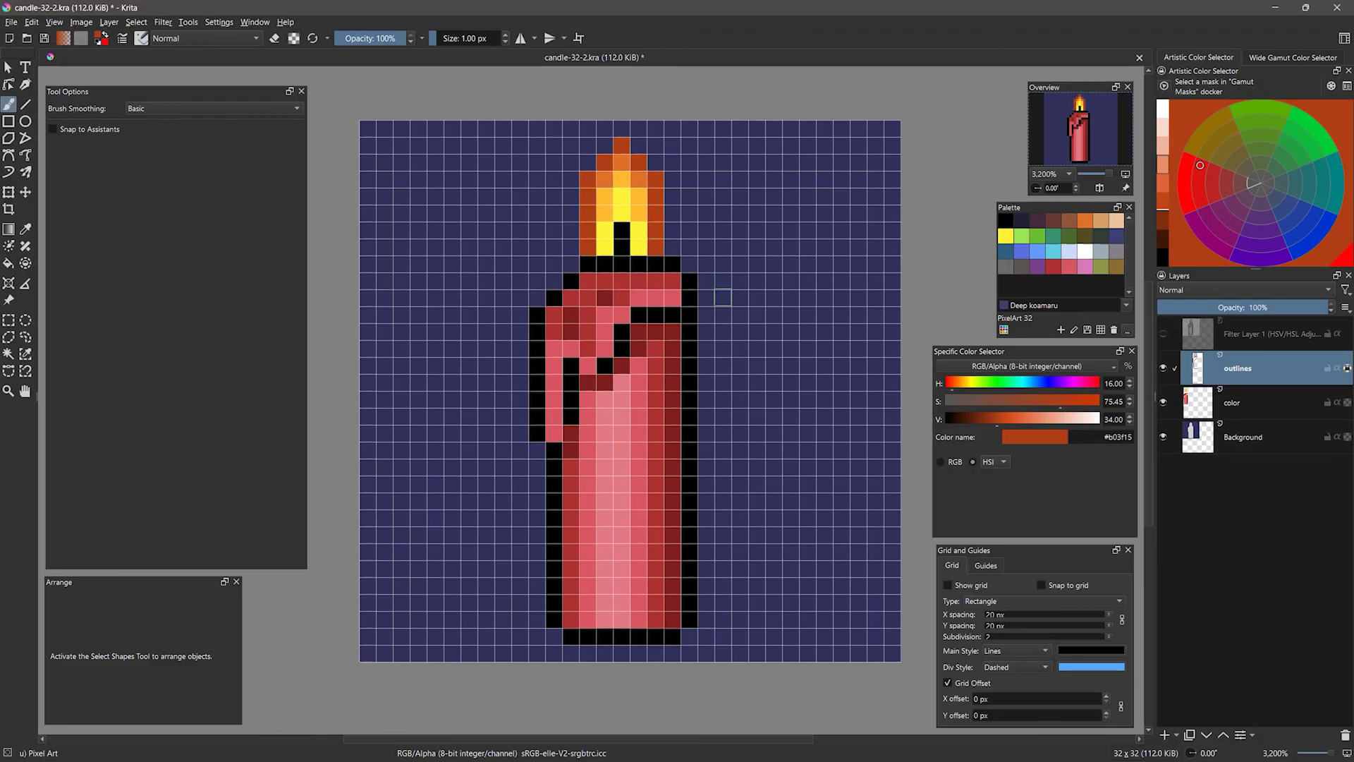
Step: Check the flame outline values in the greyscale preview, ending in full colour
click(1162, 332)
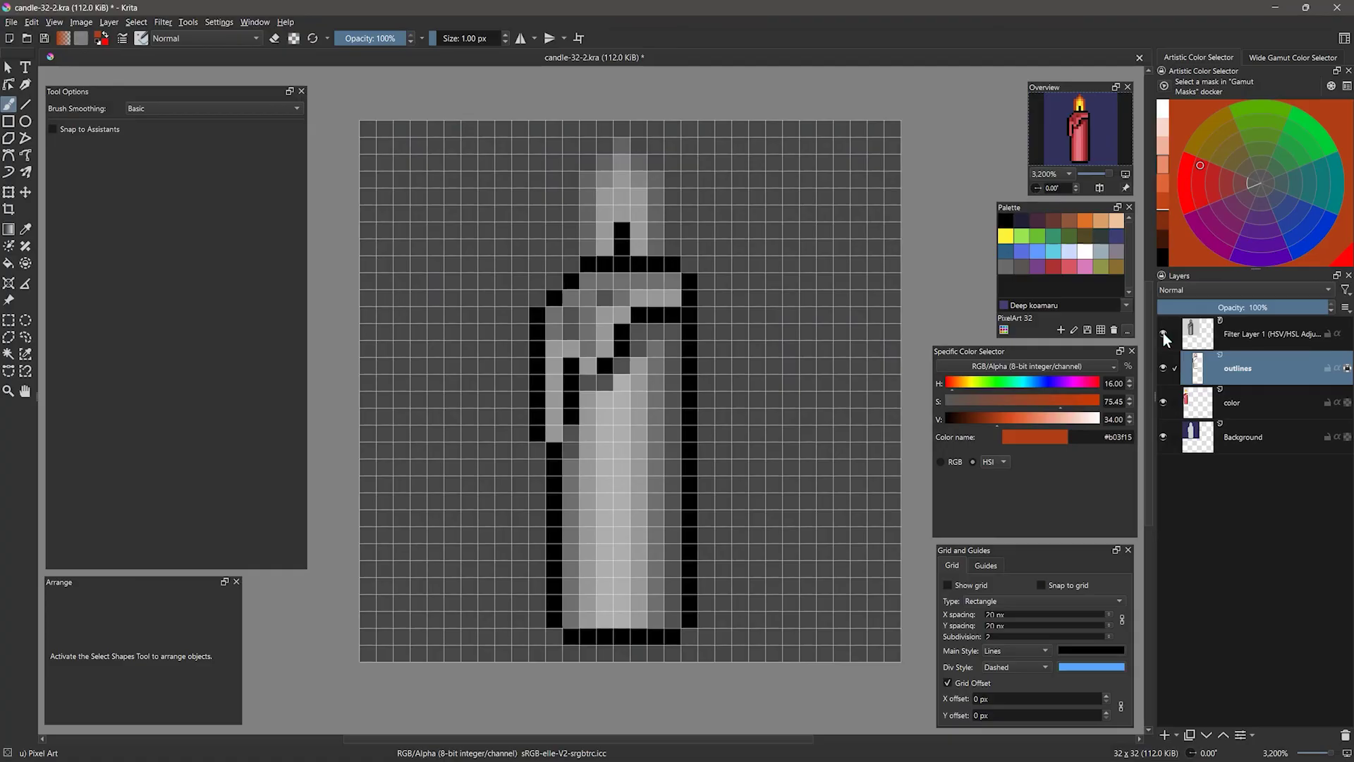
click(1162, 333)
click(1163, 333)
click(1162, 333)
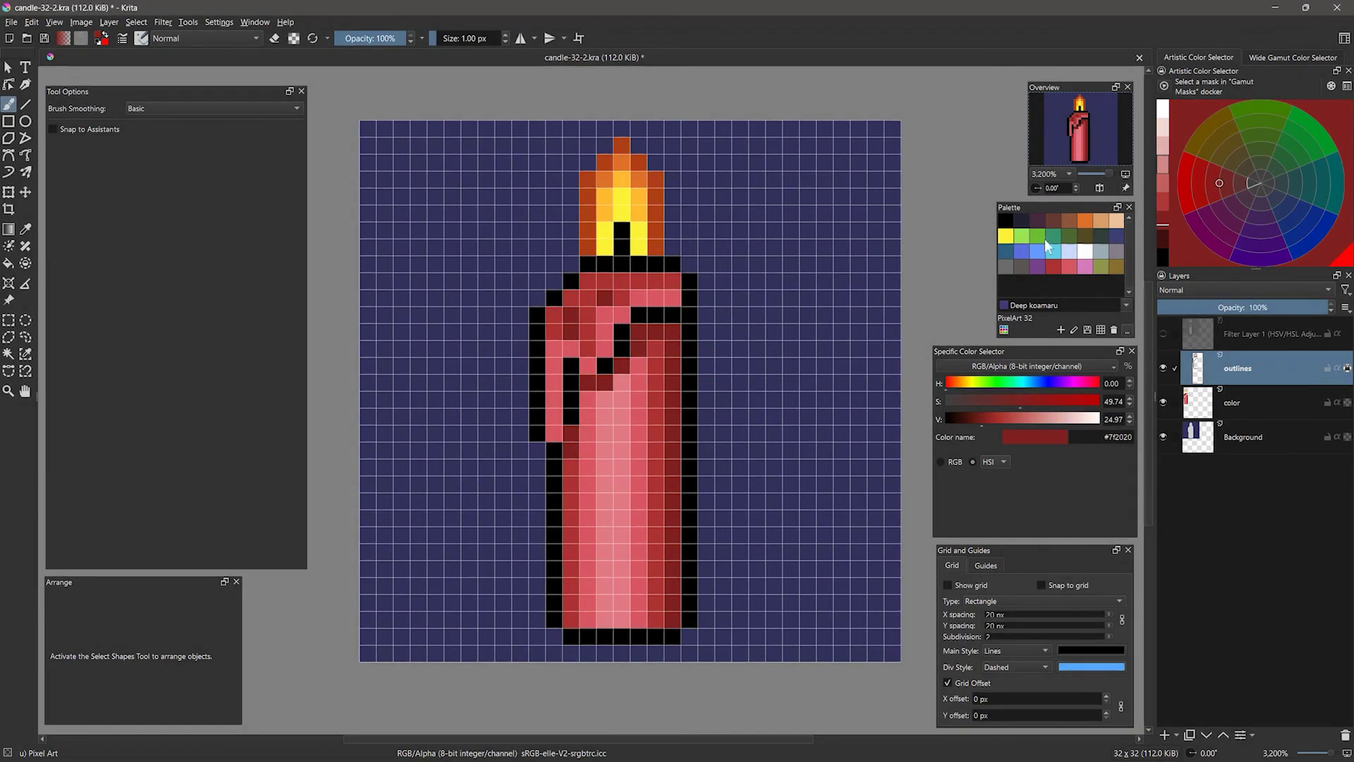
Step: Recolour all black candle outlines to dark red #401010 using Fill with similar colours
ctrl+click(656, 265)
key(f)
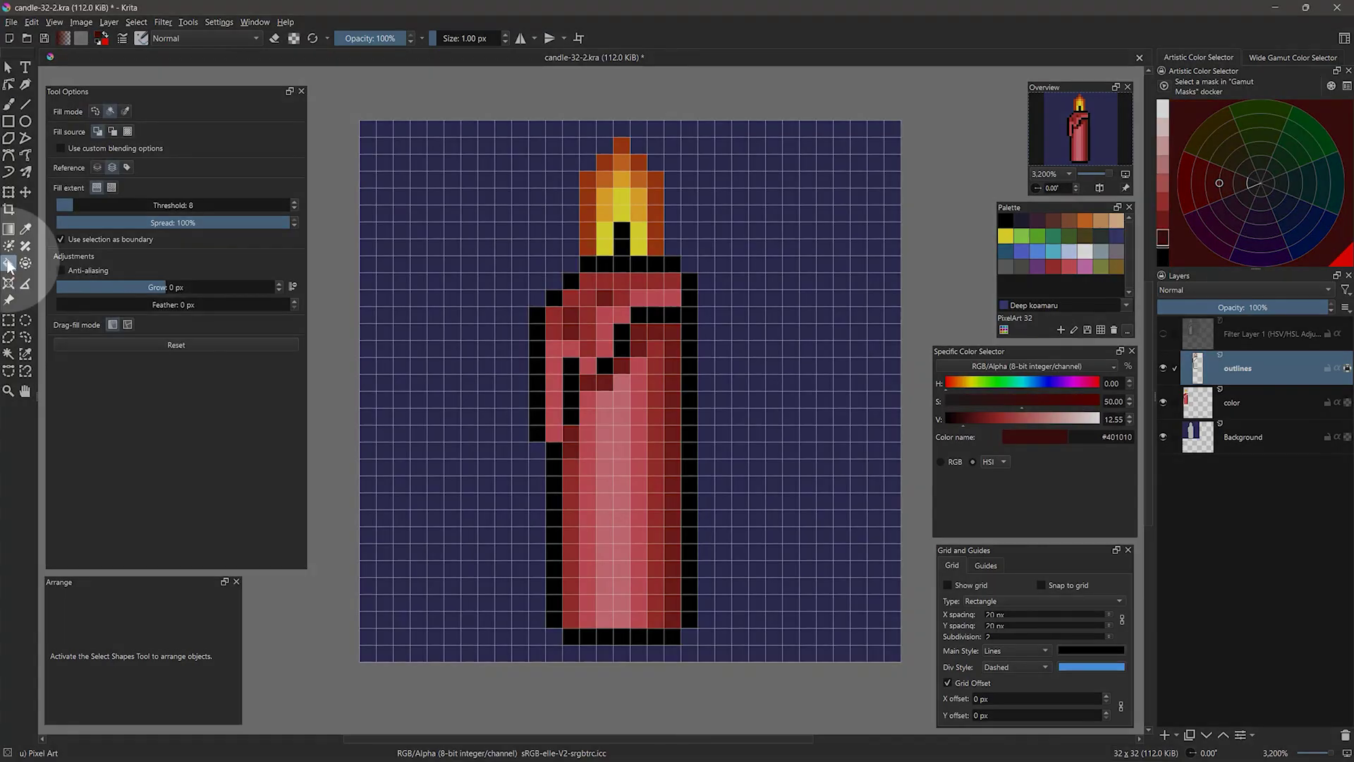
mouse_move(648, 269)
mouse_down()
mouse_move(646, 327)
mouse_move(566, 423)
mouse_move(613, 265)
mouse_move(535, 319)
mouse_move(738, 502)
mouse_up()
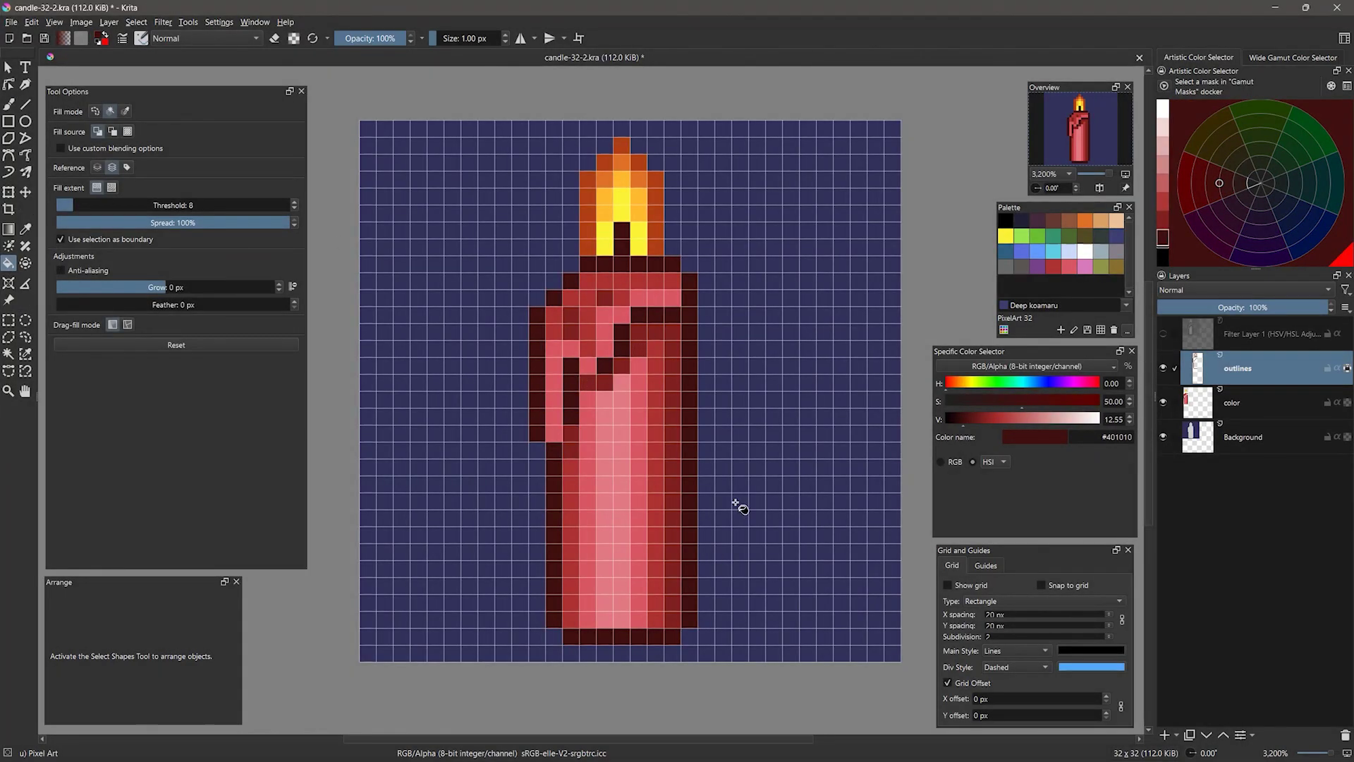
click(126, 111)
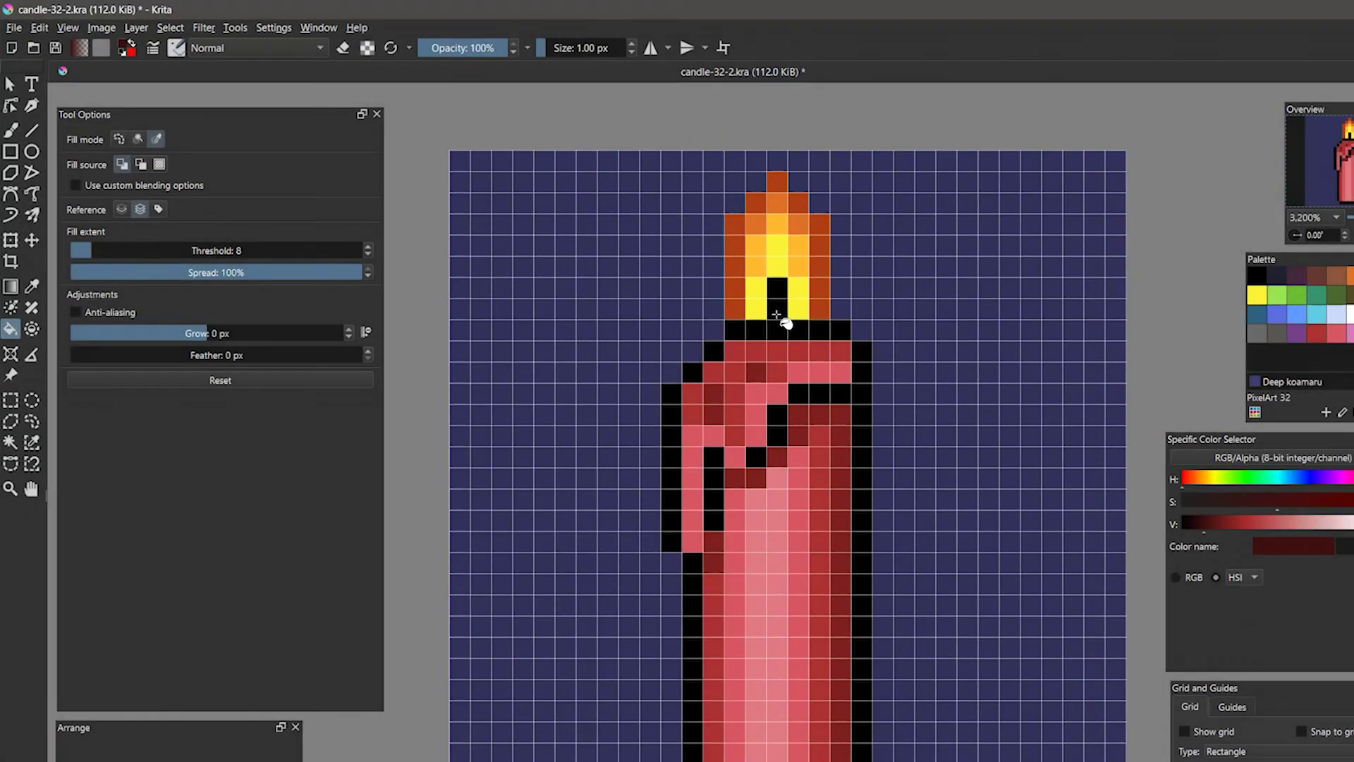
click(777, 314)
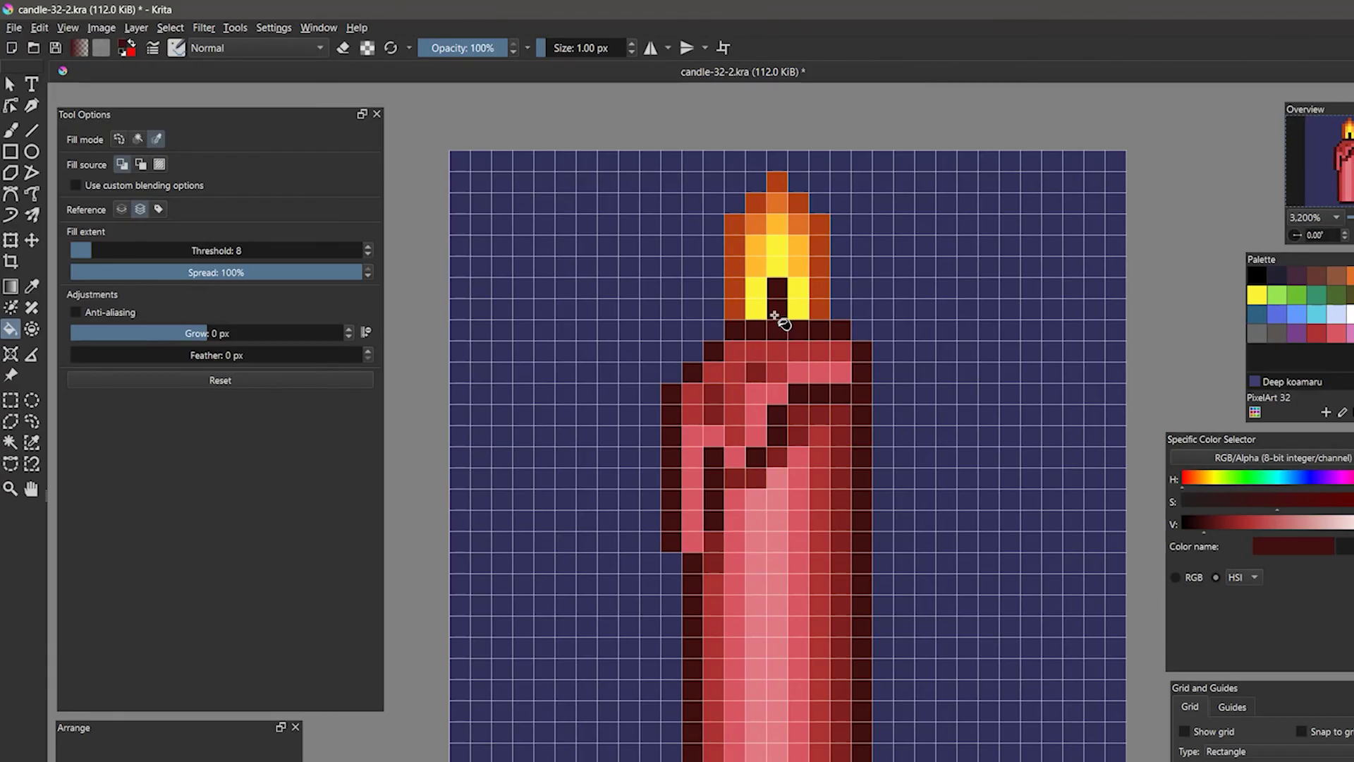
Step: Paint the wick pixel with the flame's orange using the pixel brush
click(10, 130)
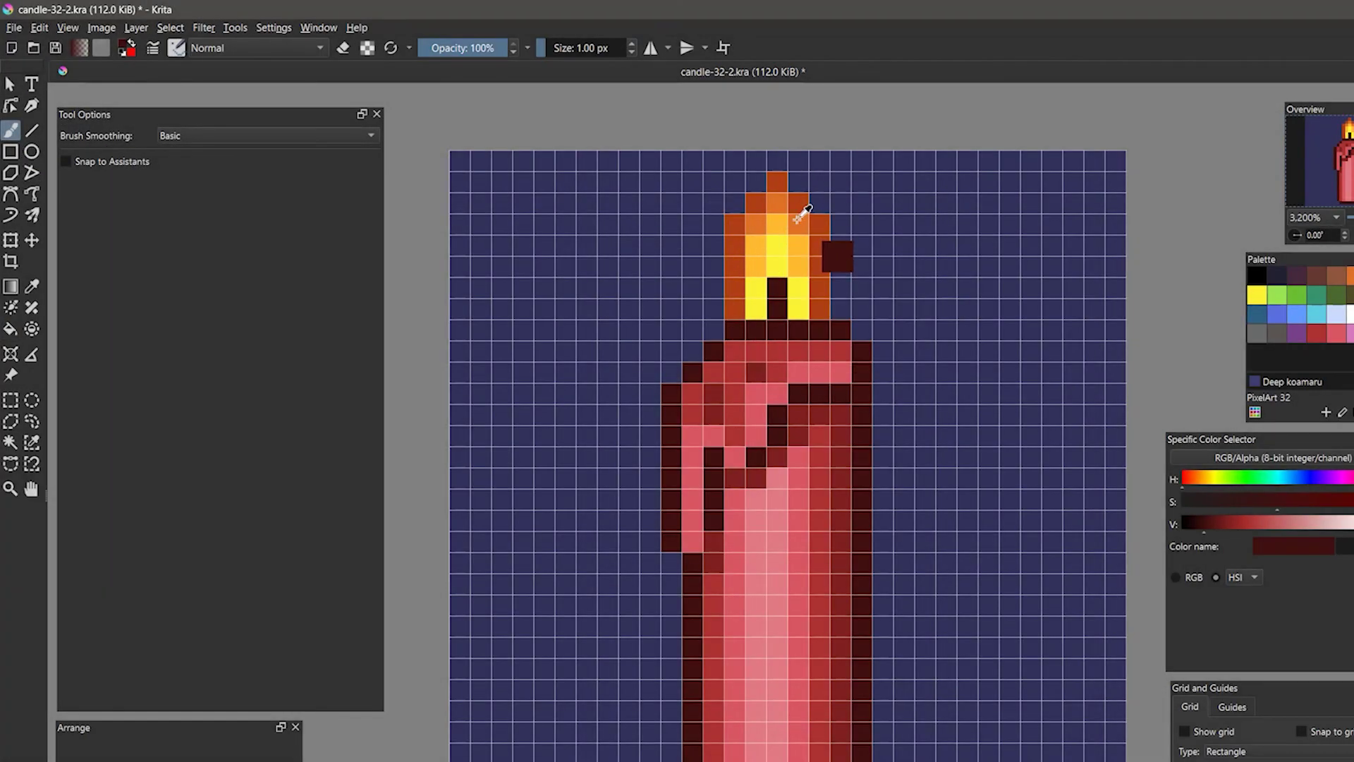
ctrl+click(797, 225)
click(776, 300)
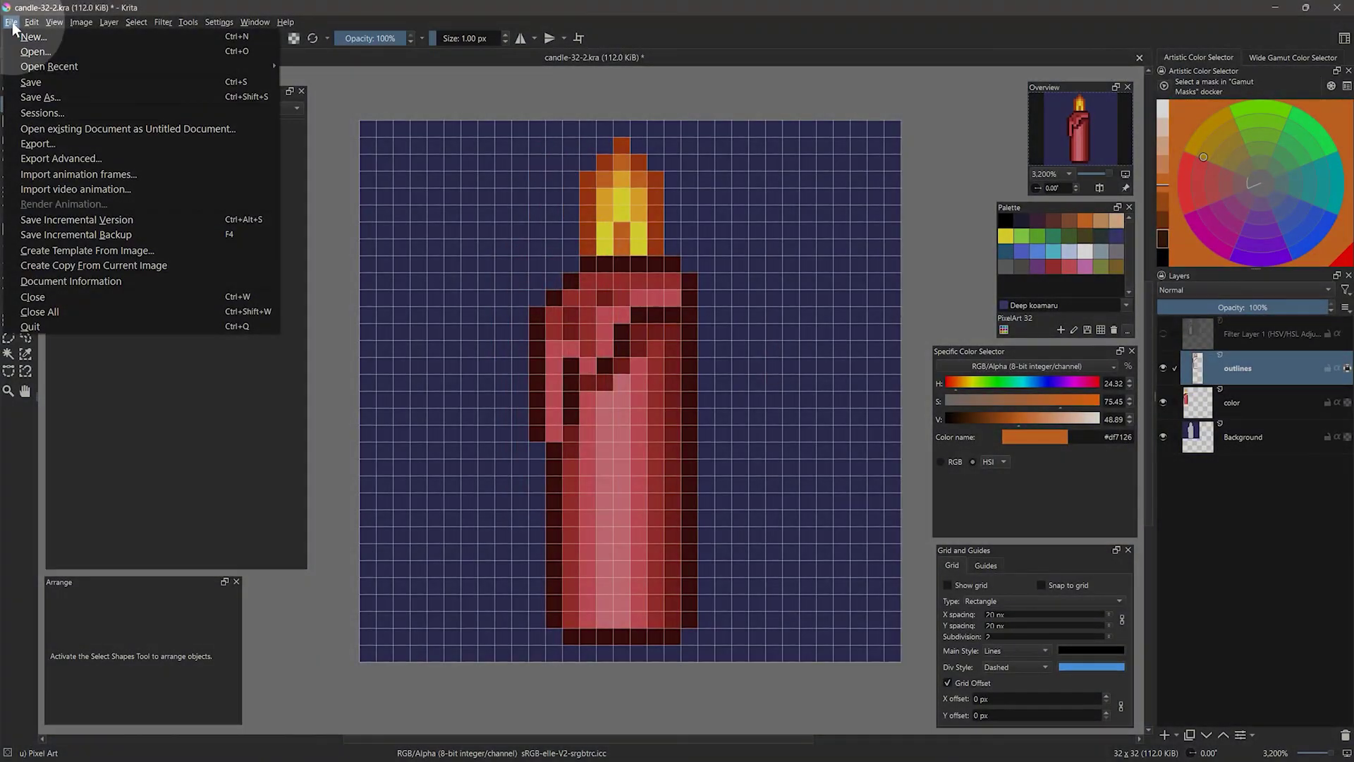
Step: Save the image as candle-32-3.kra
key(Escape)
key(ctrl+shift+s)
click(150, 324)
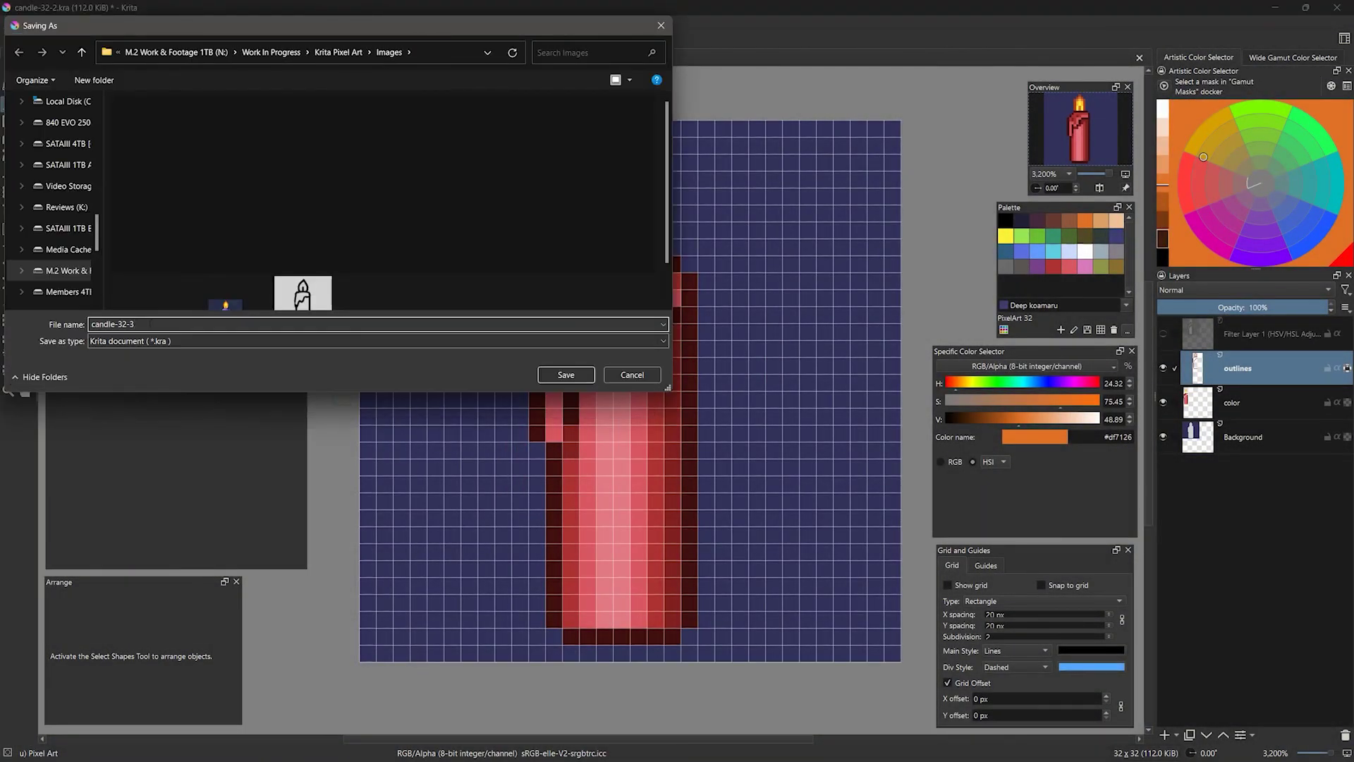
text(3)
key(Return)
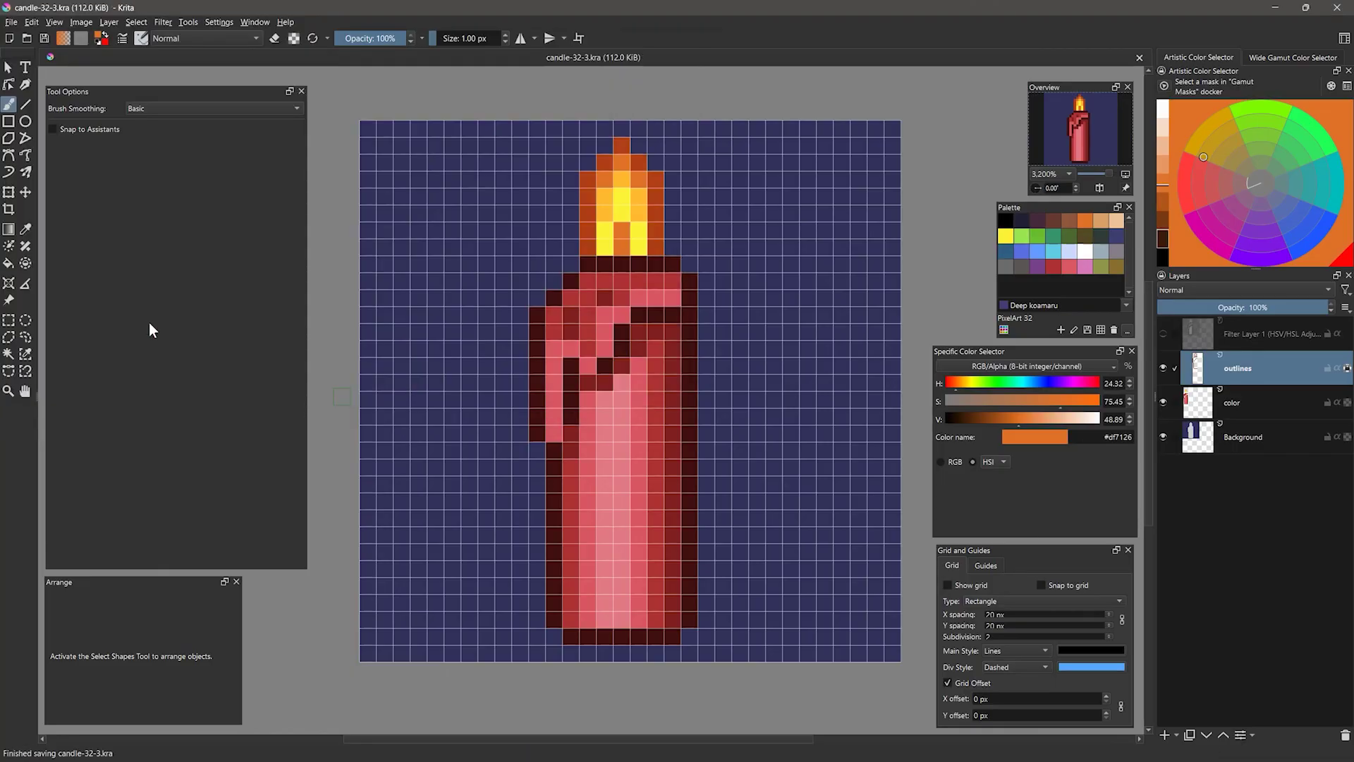
Step: Look at the PNG format in Save As, cancel, then toggle the indigo background off and on
click(11, 22)
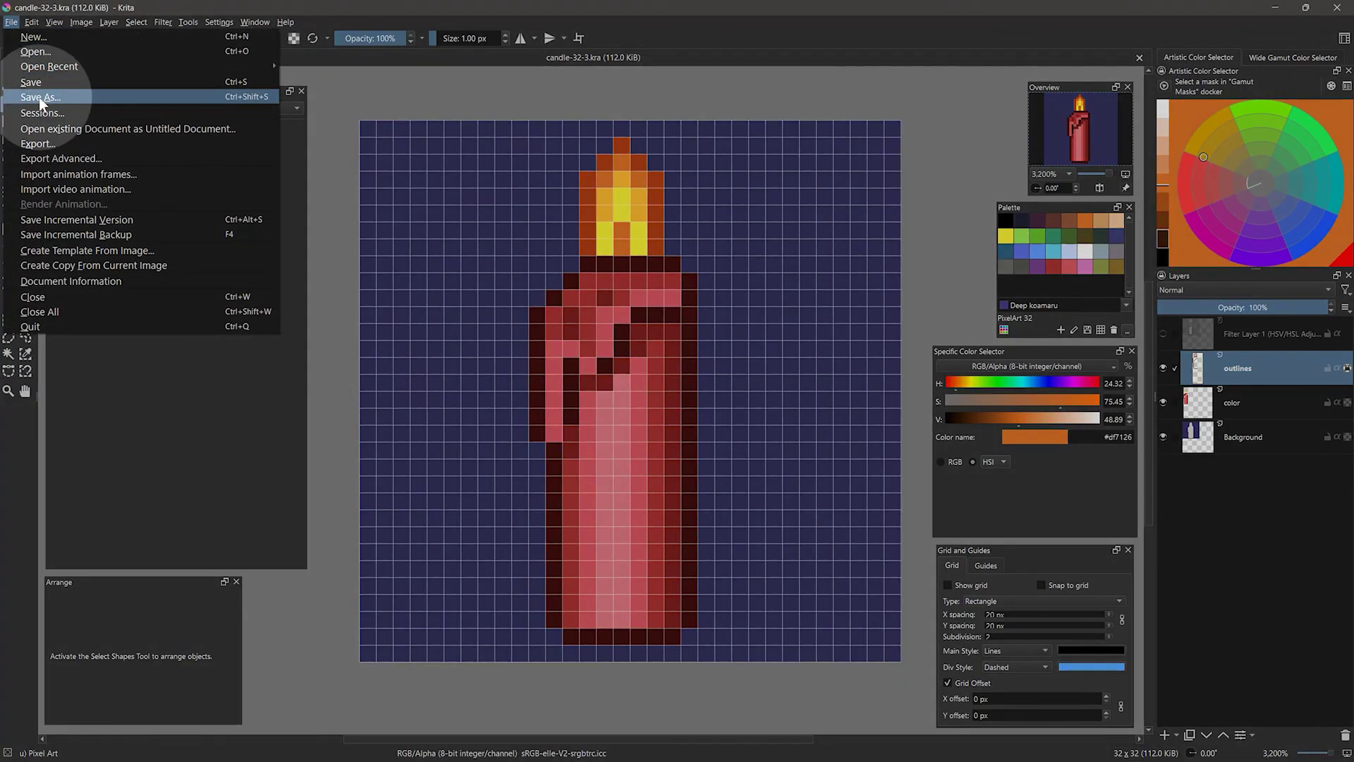
click(40, 98)
click(218, 340)
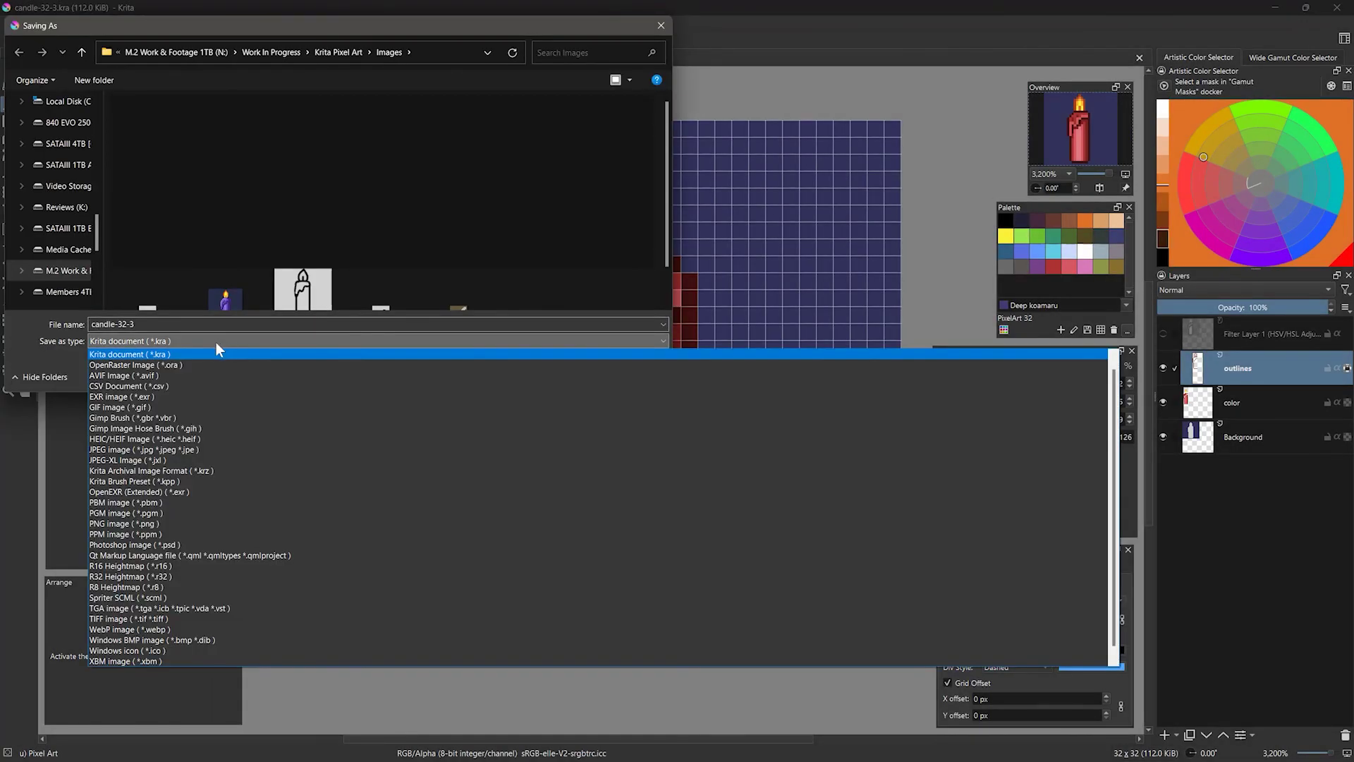
click(117, 525)
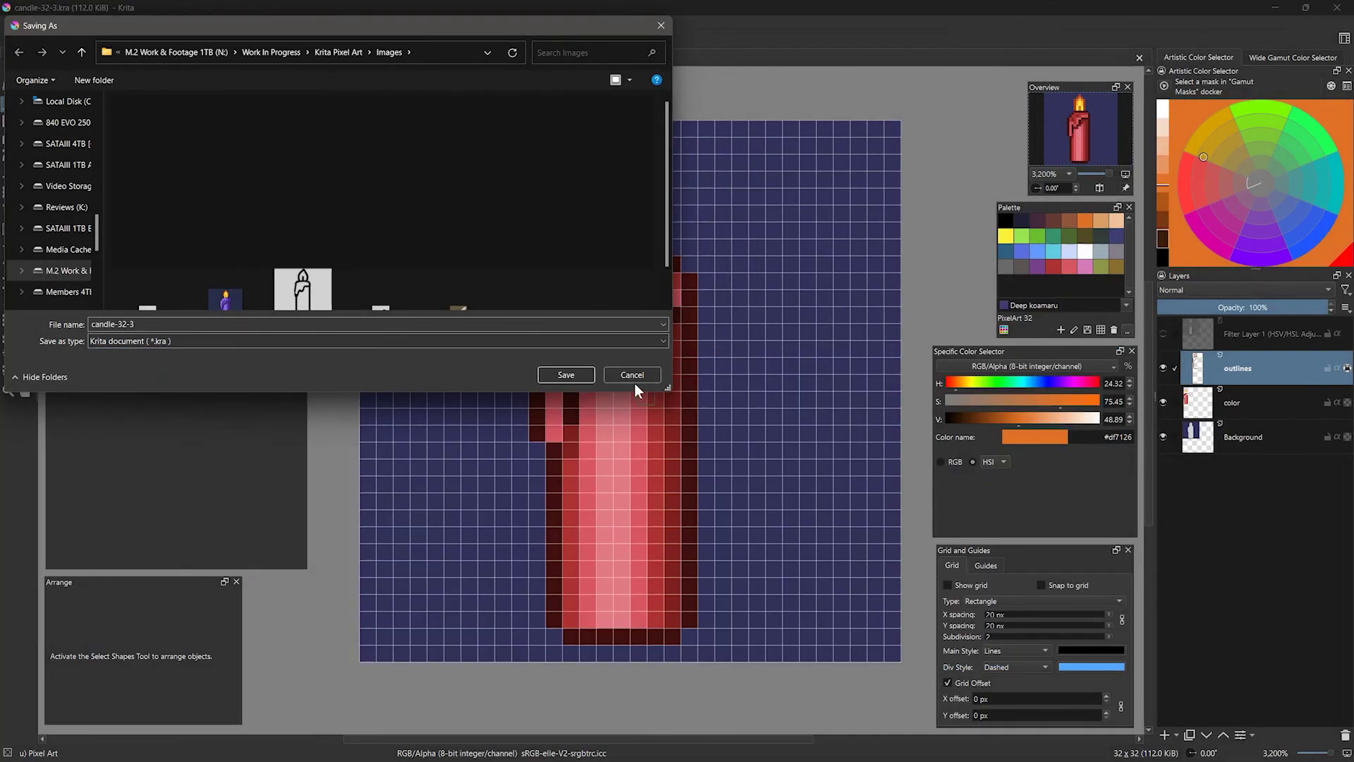
click(633, 379)
click(1163, 437)
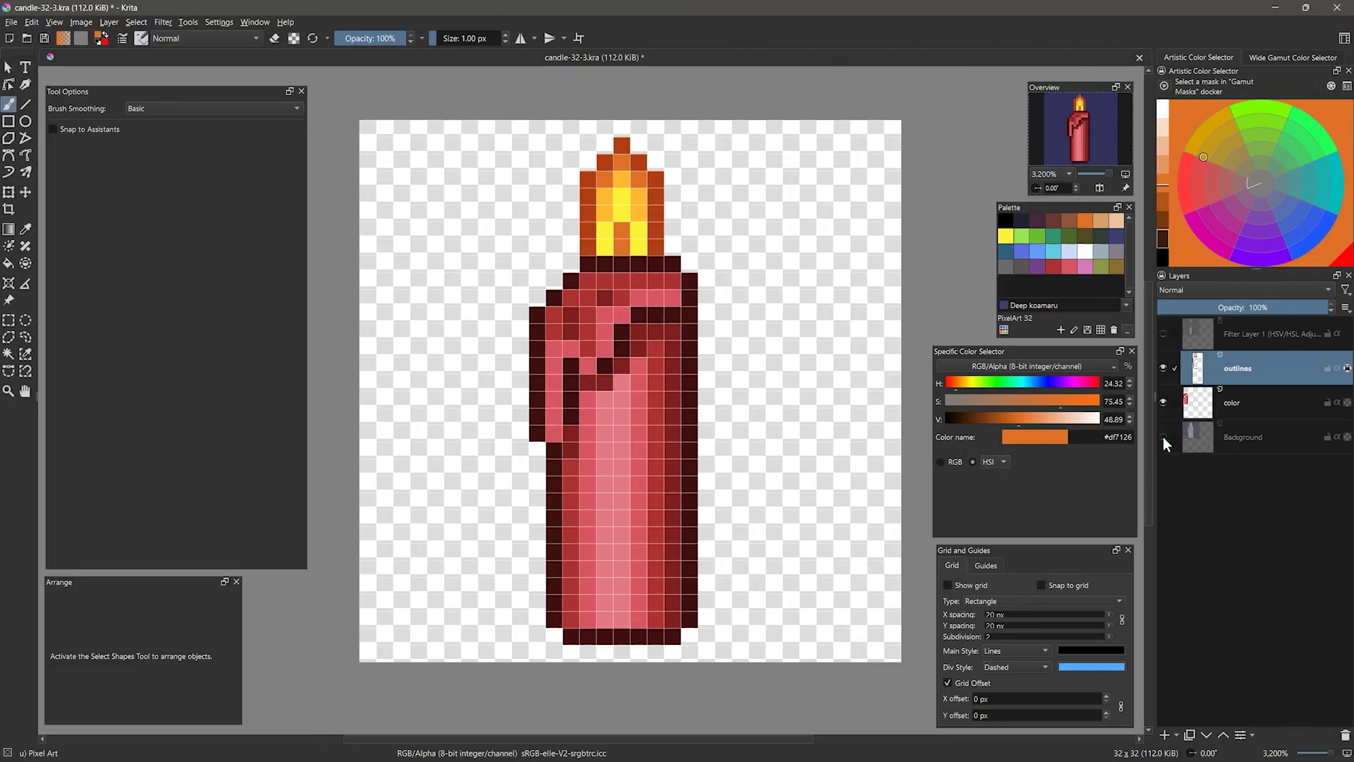
click(1163, 437)
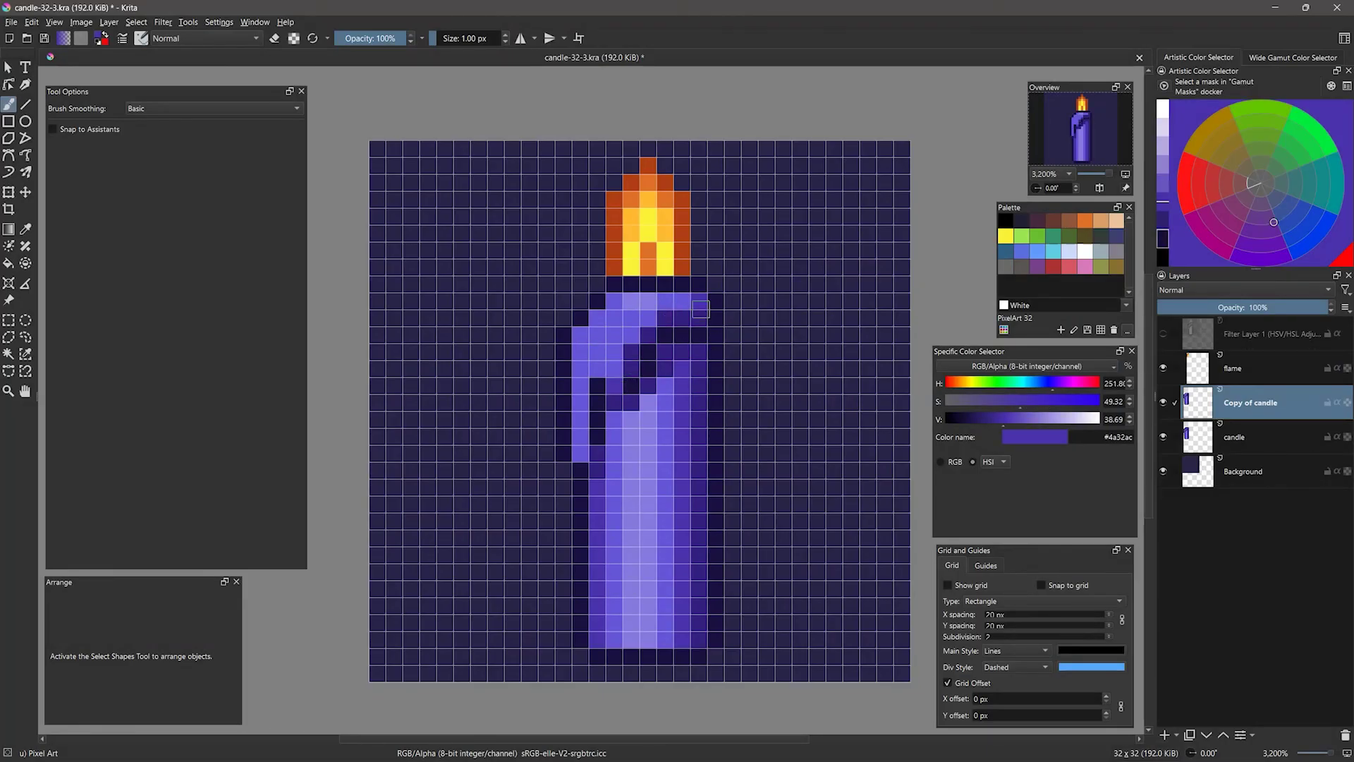
Step: Lighten a row of pixels on the purple candle copy with the freehand brush
drag(700, 308, 667, 310)
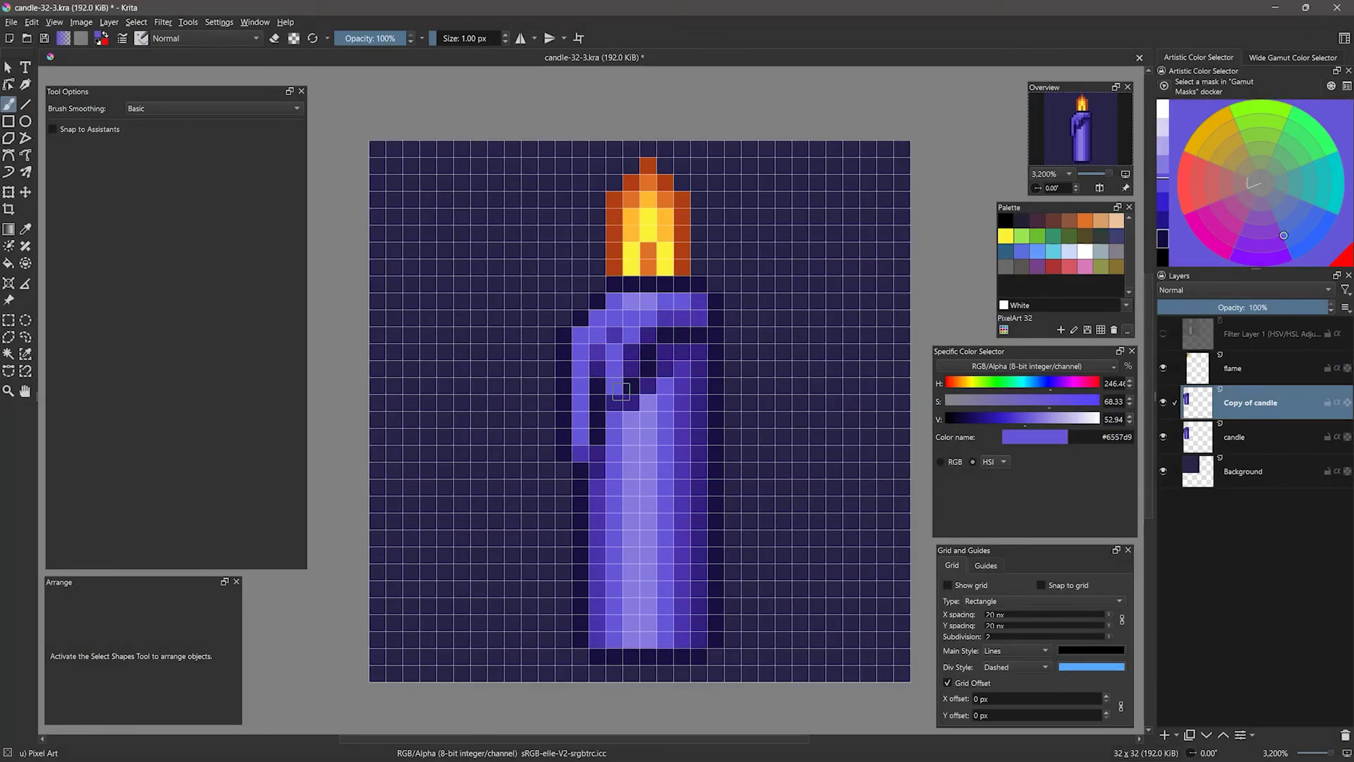